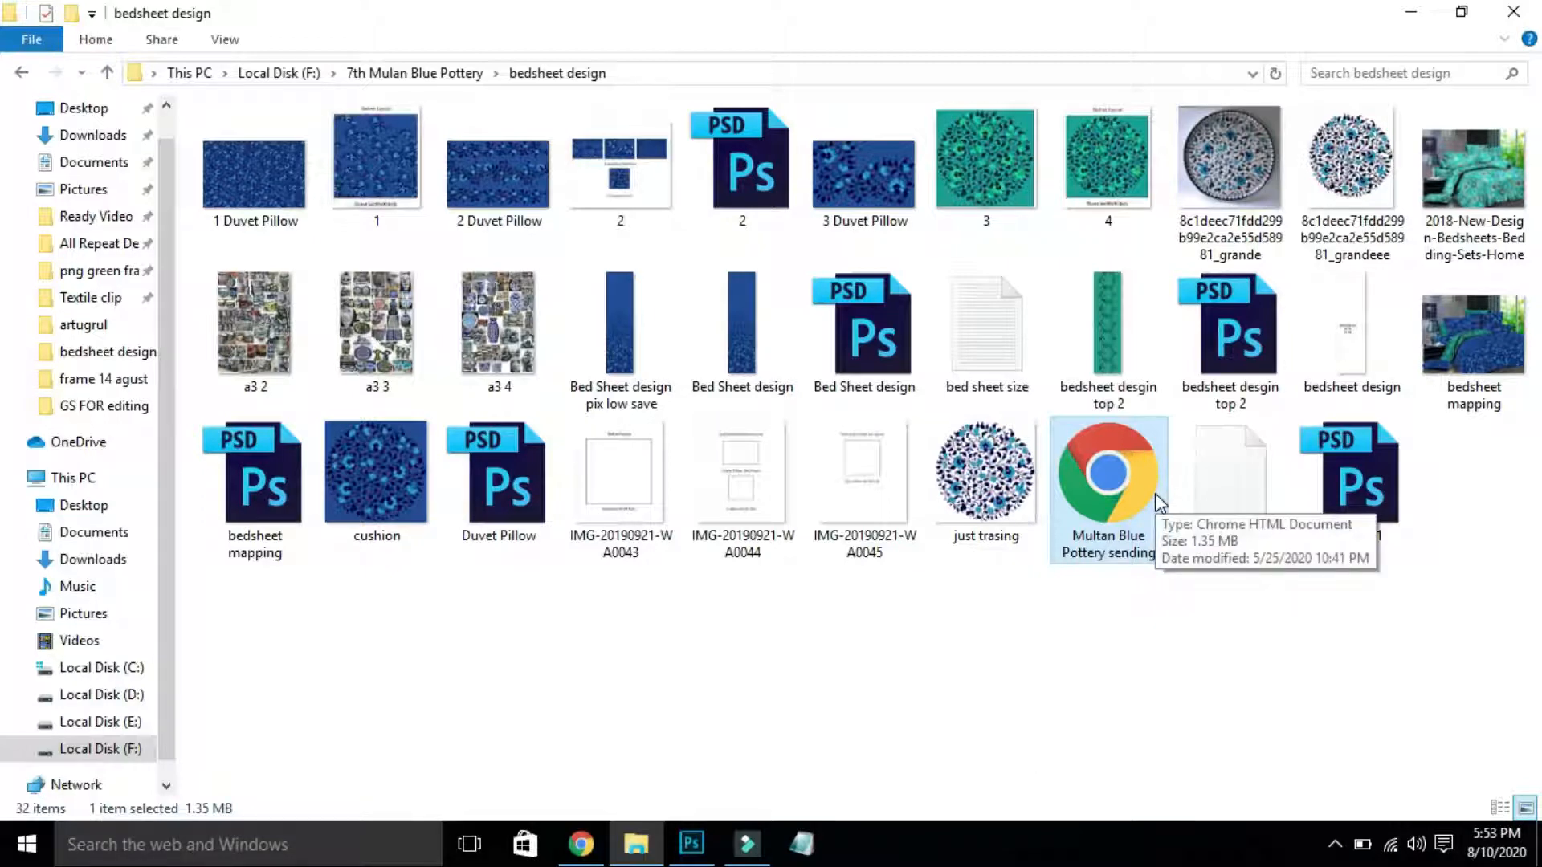
Open the Multan Blue Pottery sending PDF from the bedsheet design folder and view the pottery plate photo on page 1.
double_click(1158, 502)
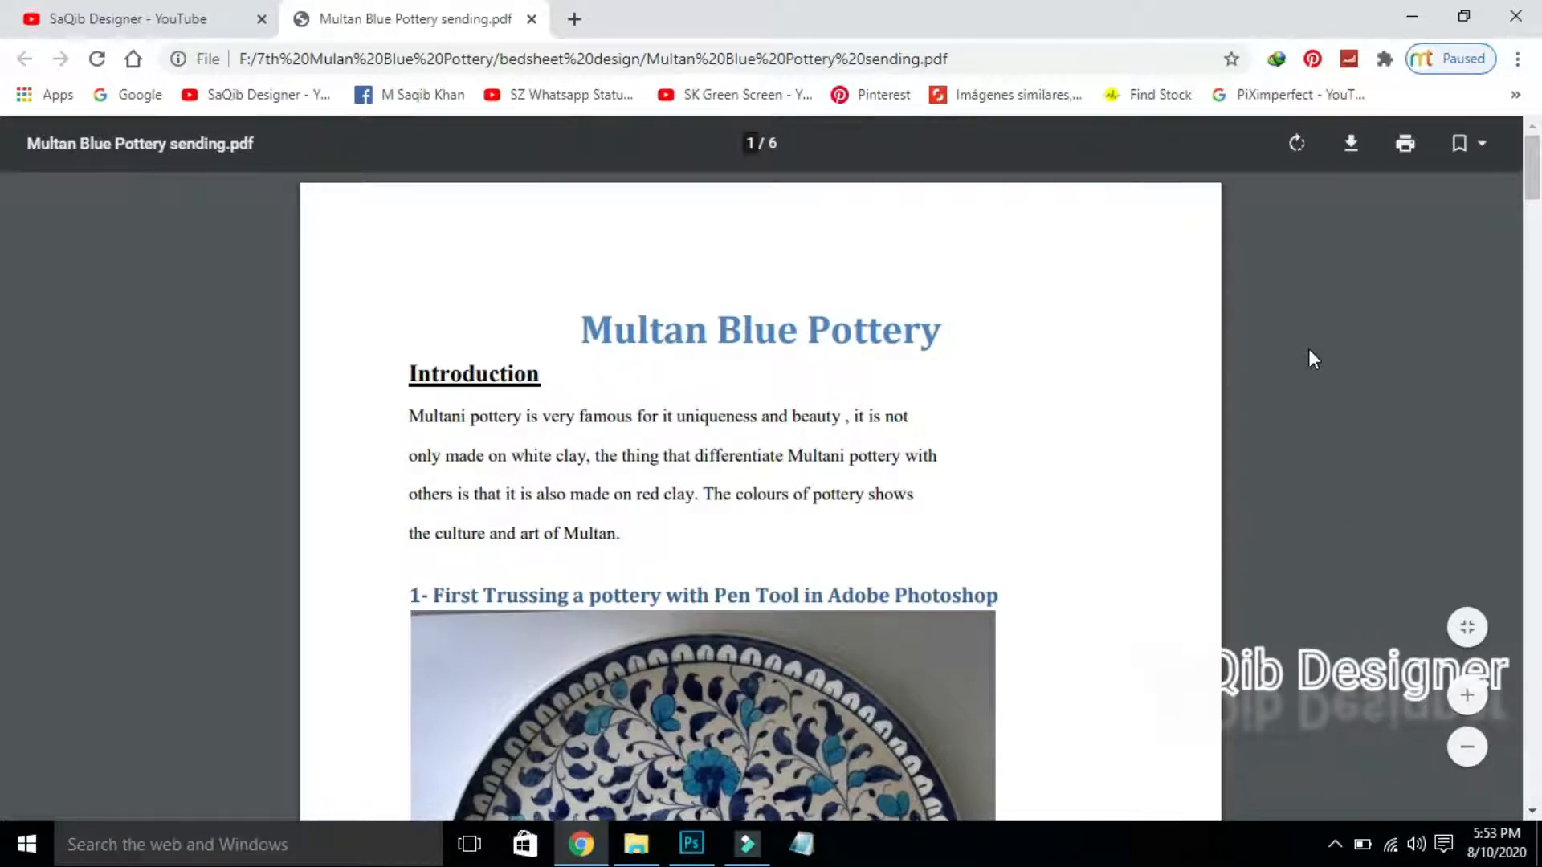
key(alt+Tab)
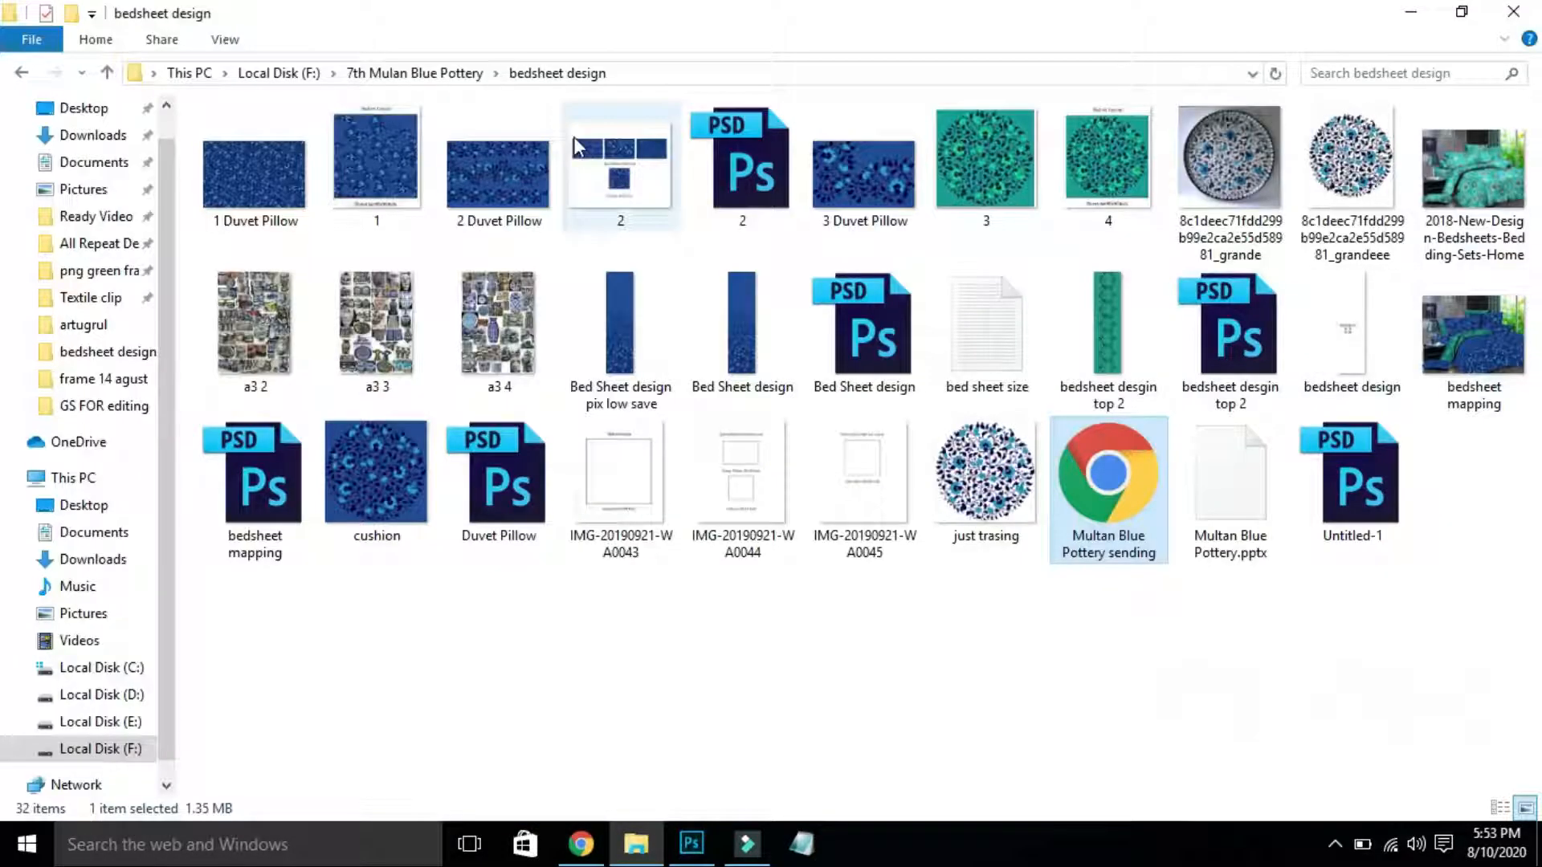
key(BackSpace)
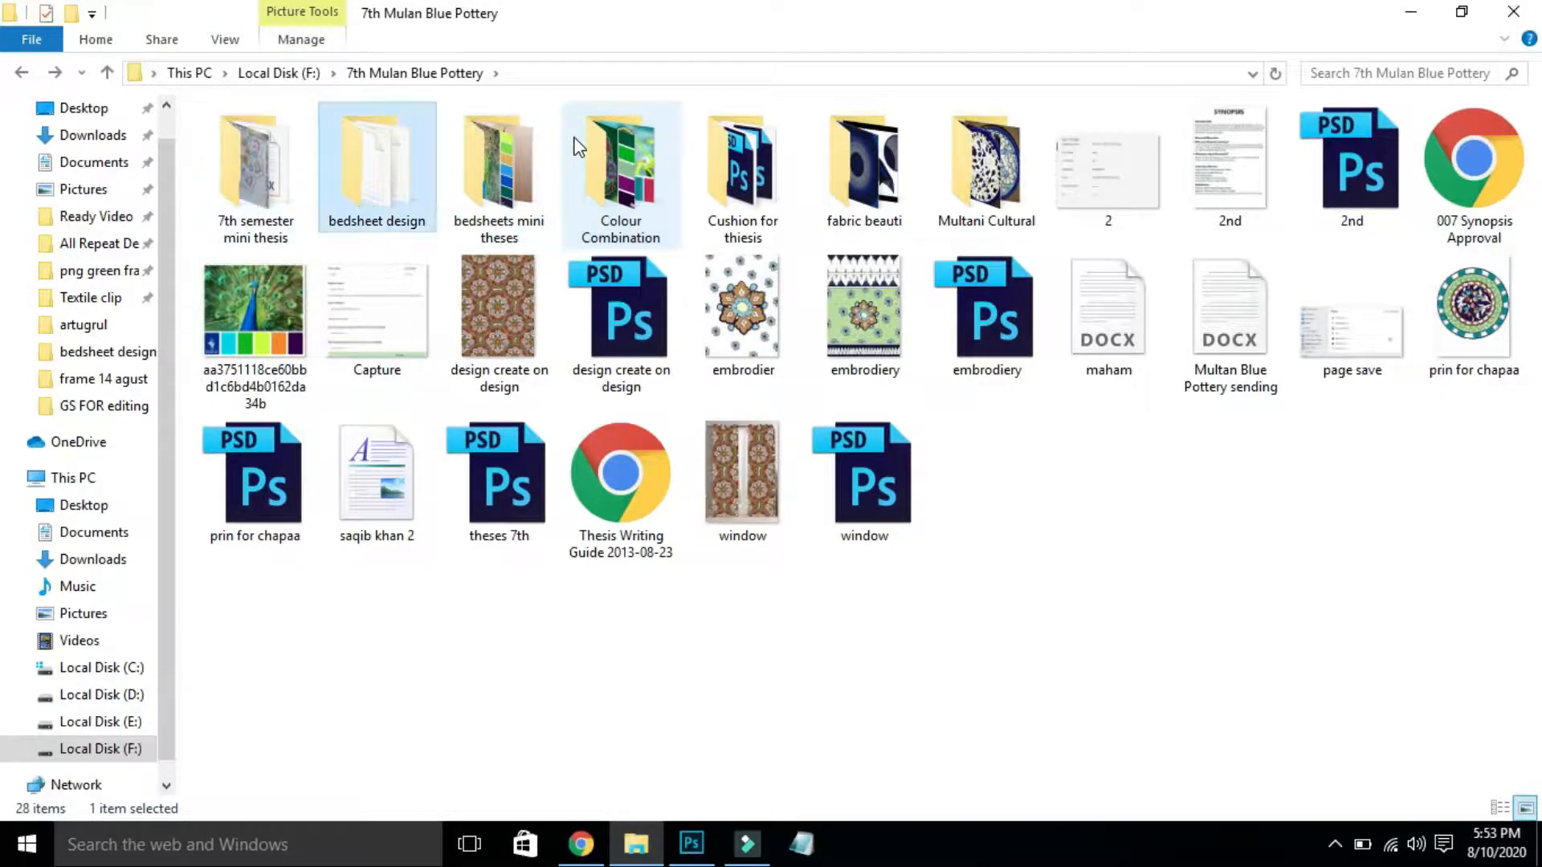
key(Return)
key(alt+Tab)
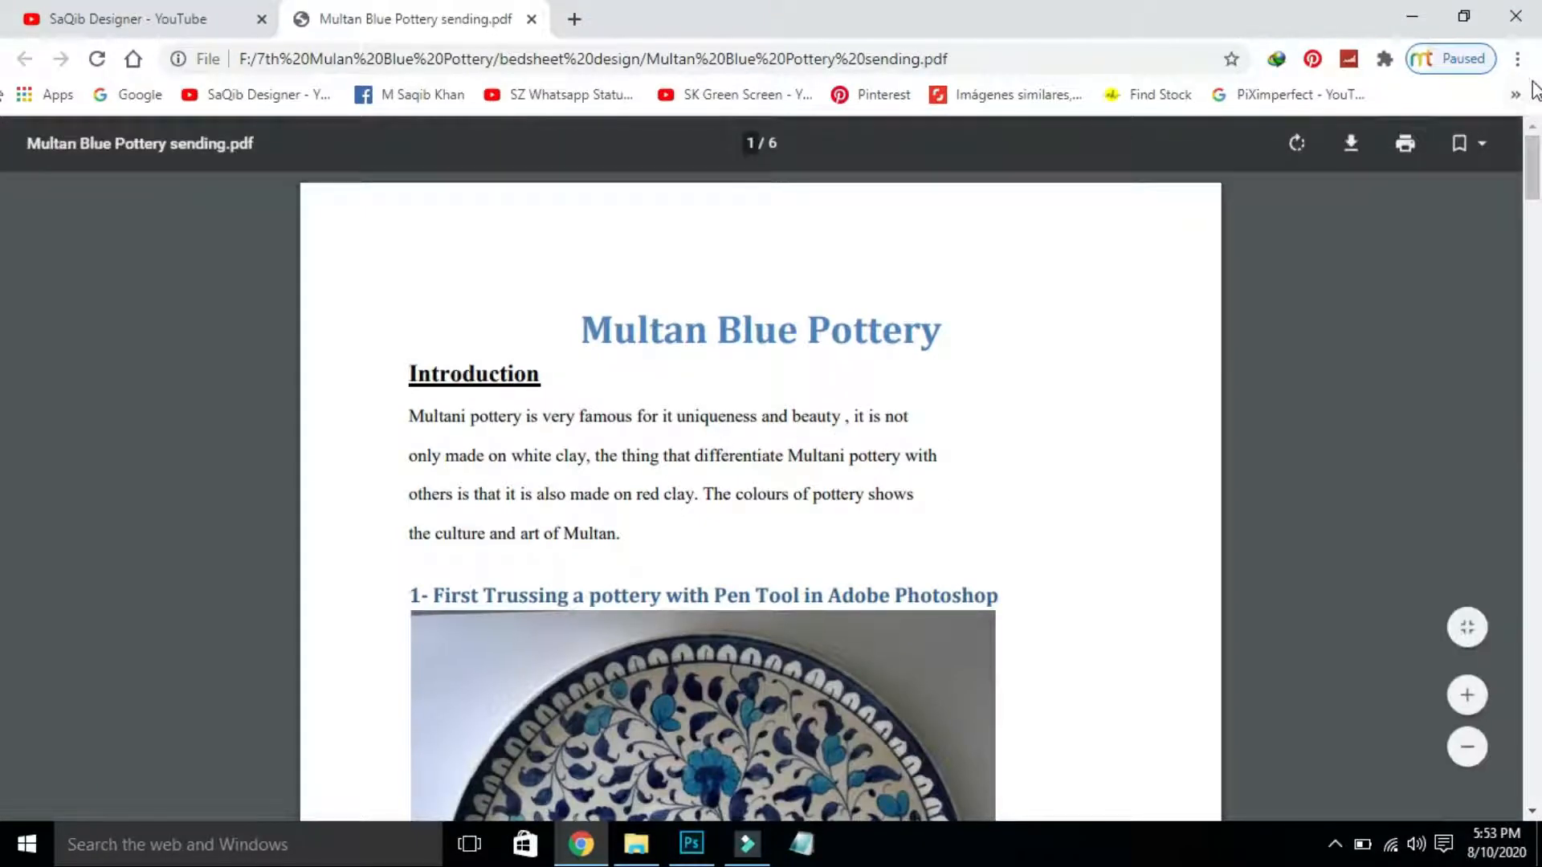
drag(1534, 160, 1534, 196)
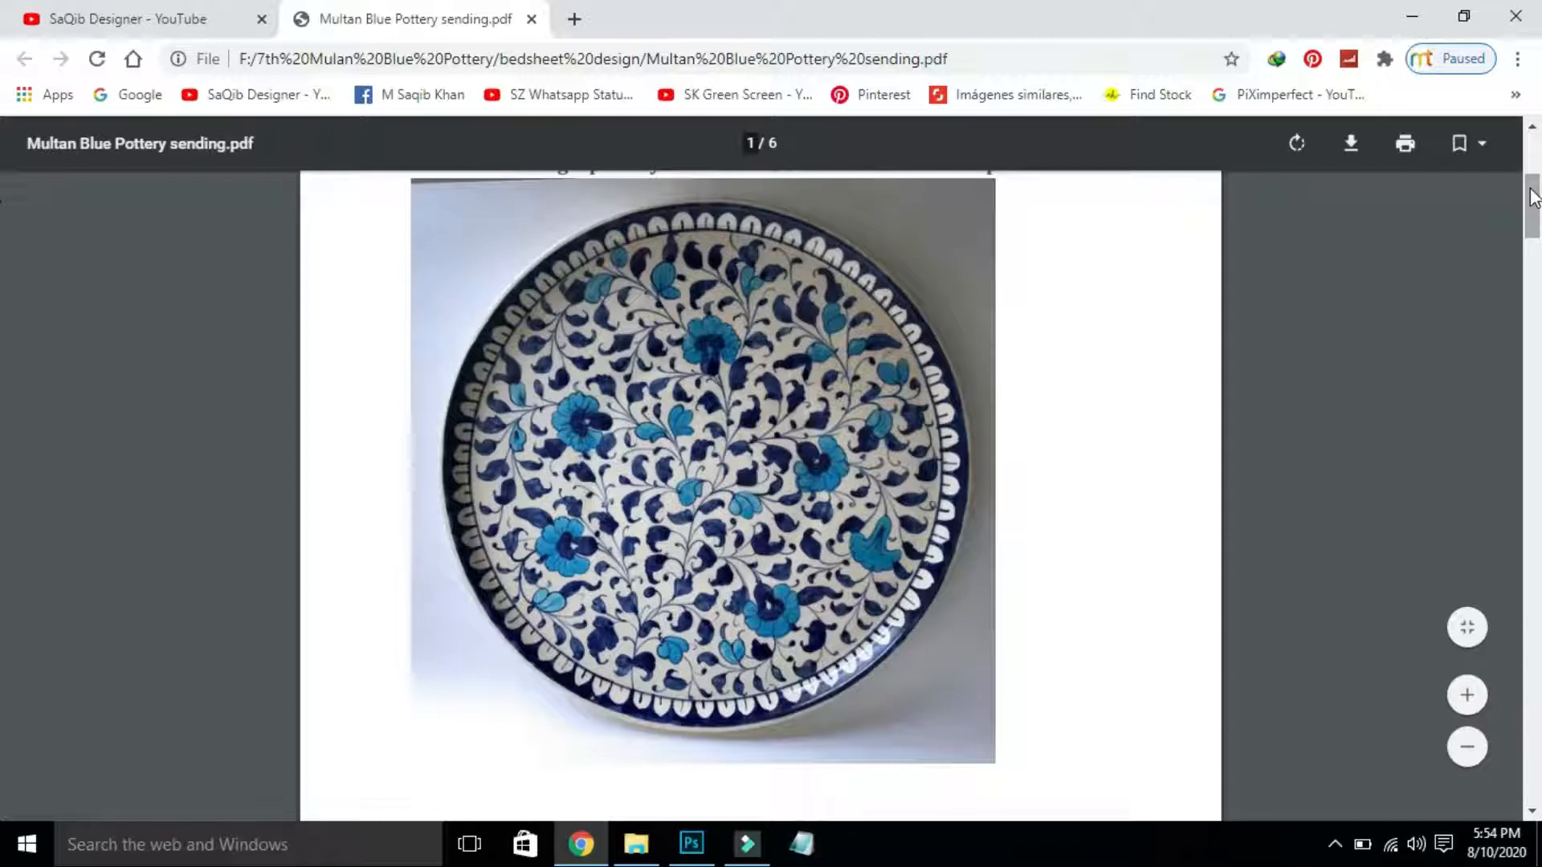
drag(1534, 197, 1535, 200)
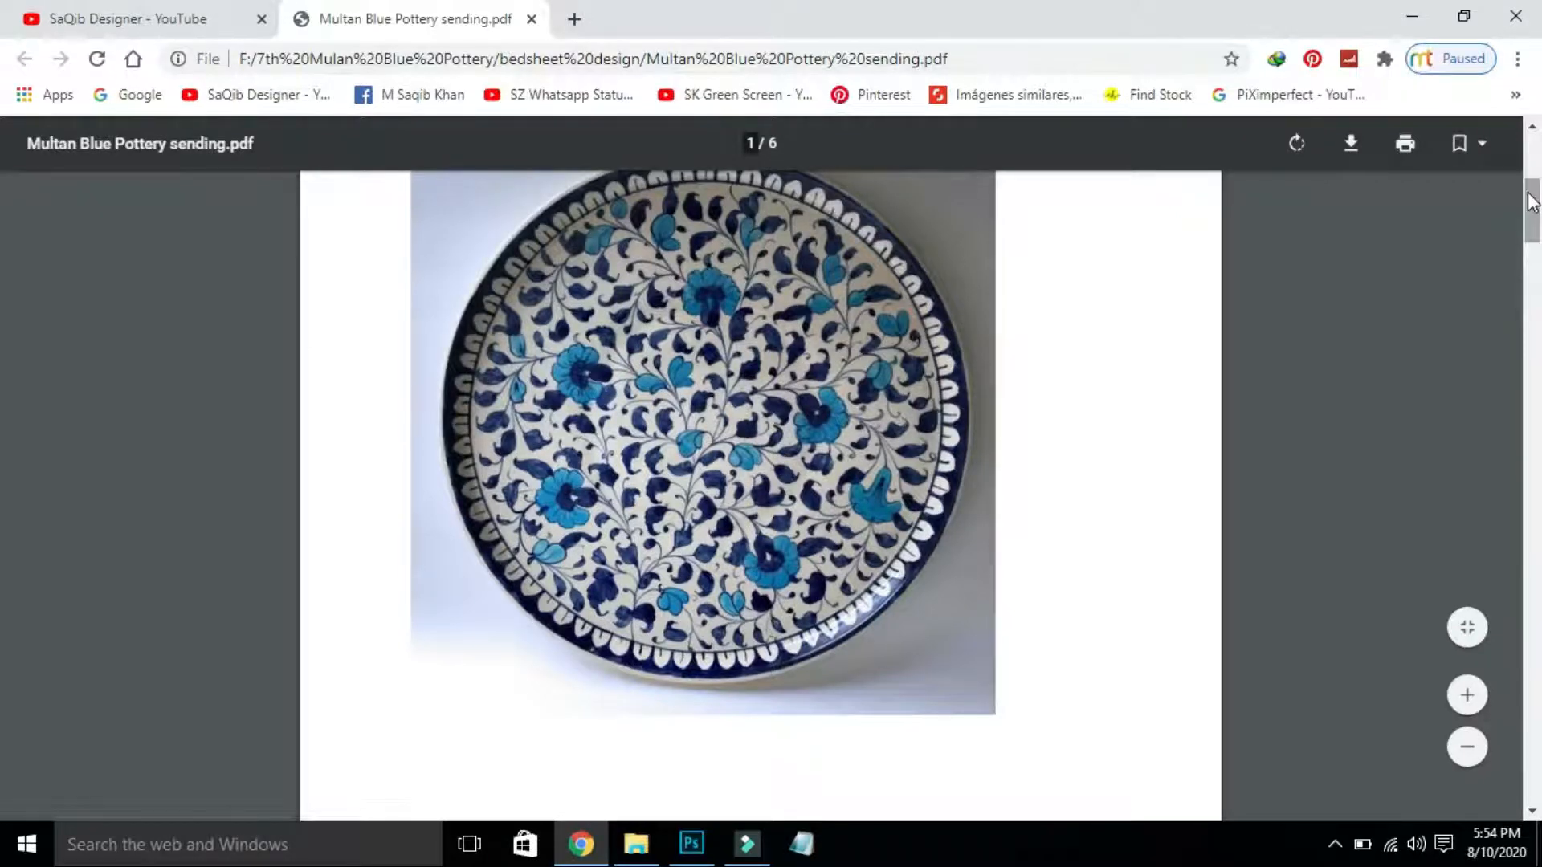
Switch to the bedsheet design folder and browse the pottery collage images from a3 2 through a3 4 in Photos.
key(alt+Tab)
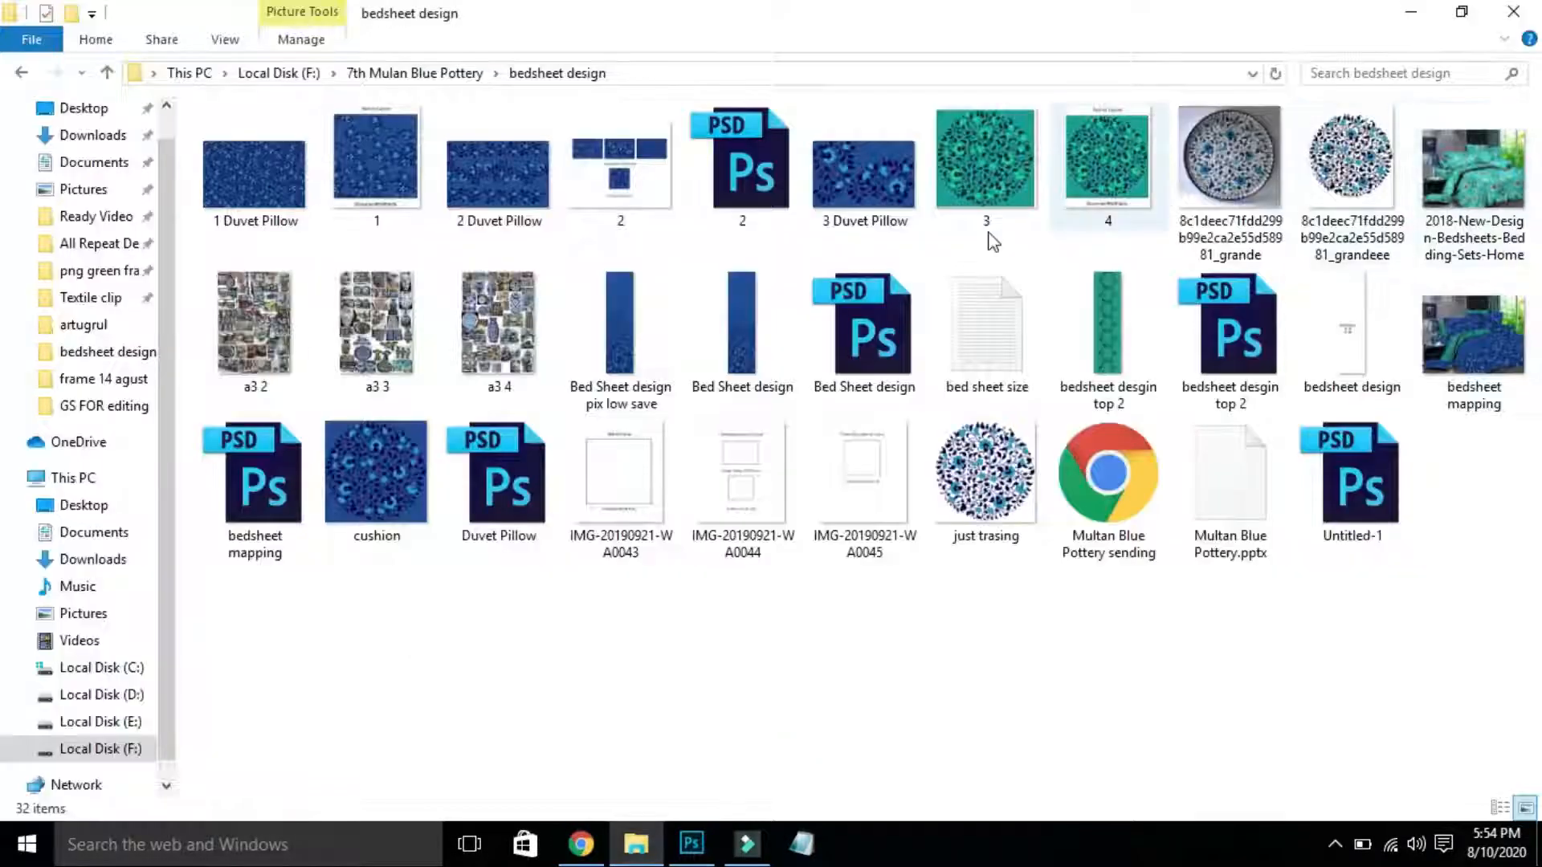
double_click(238, 375)
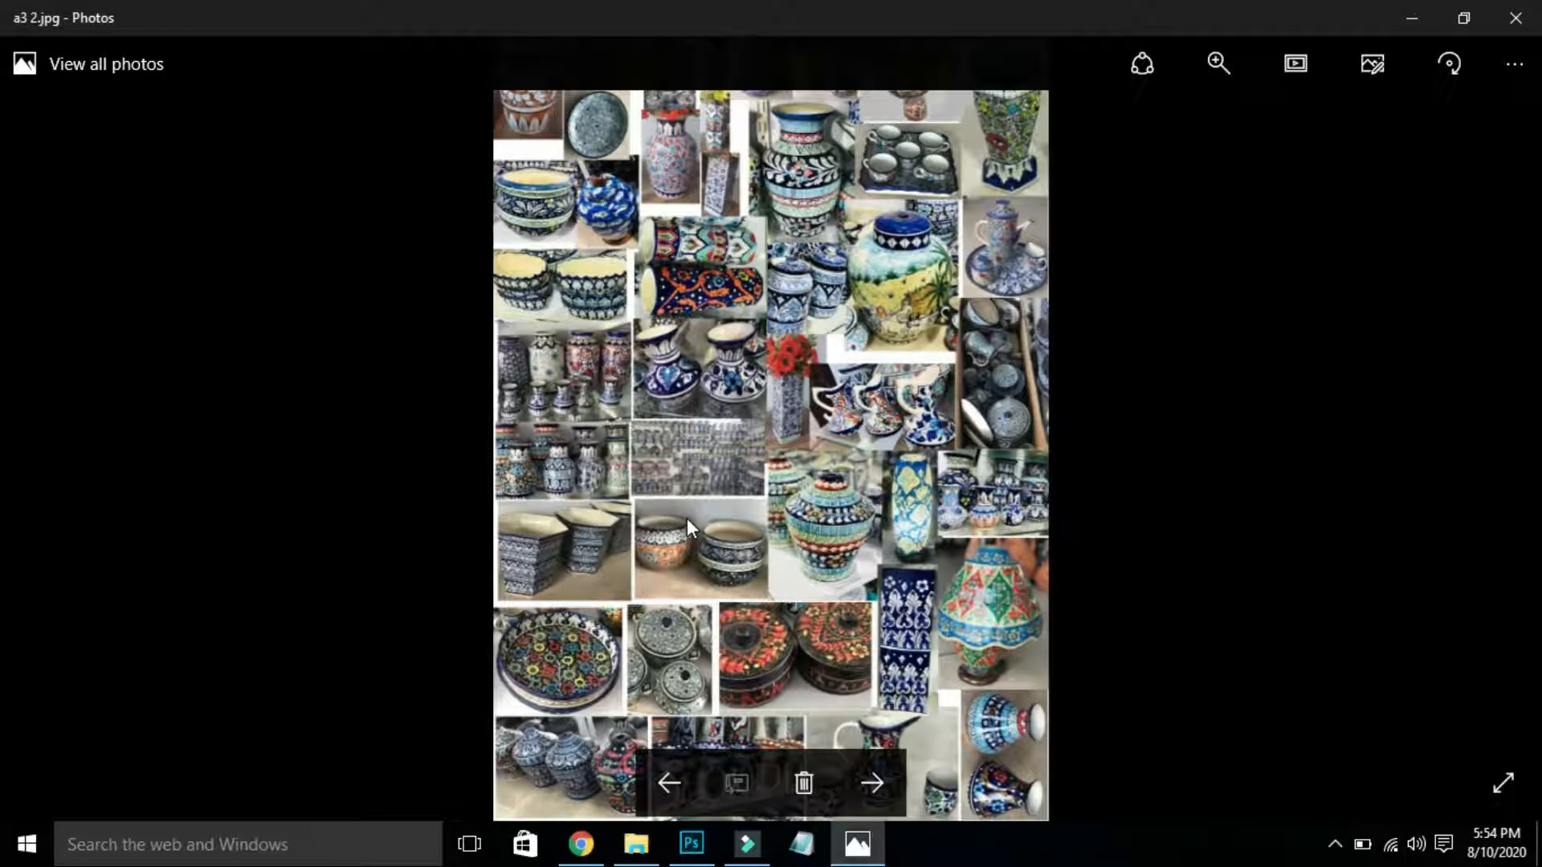
key(Right)
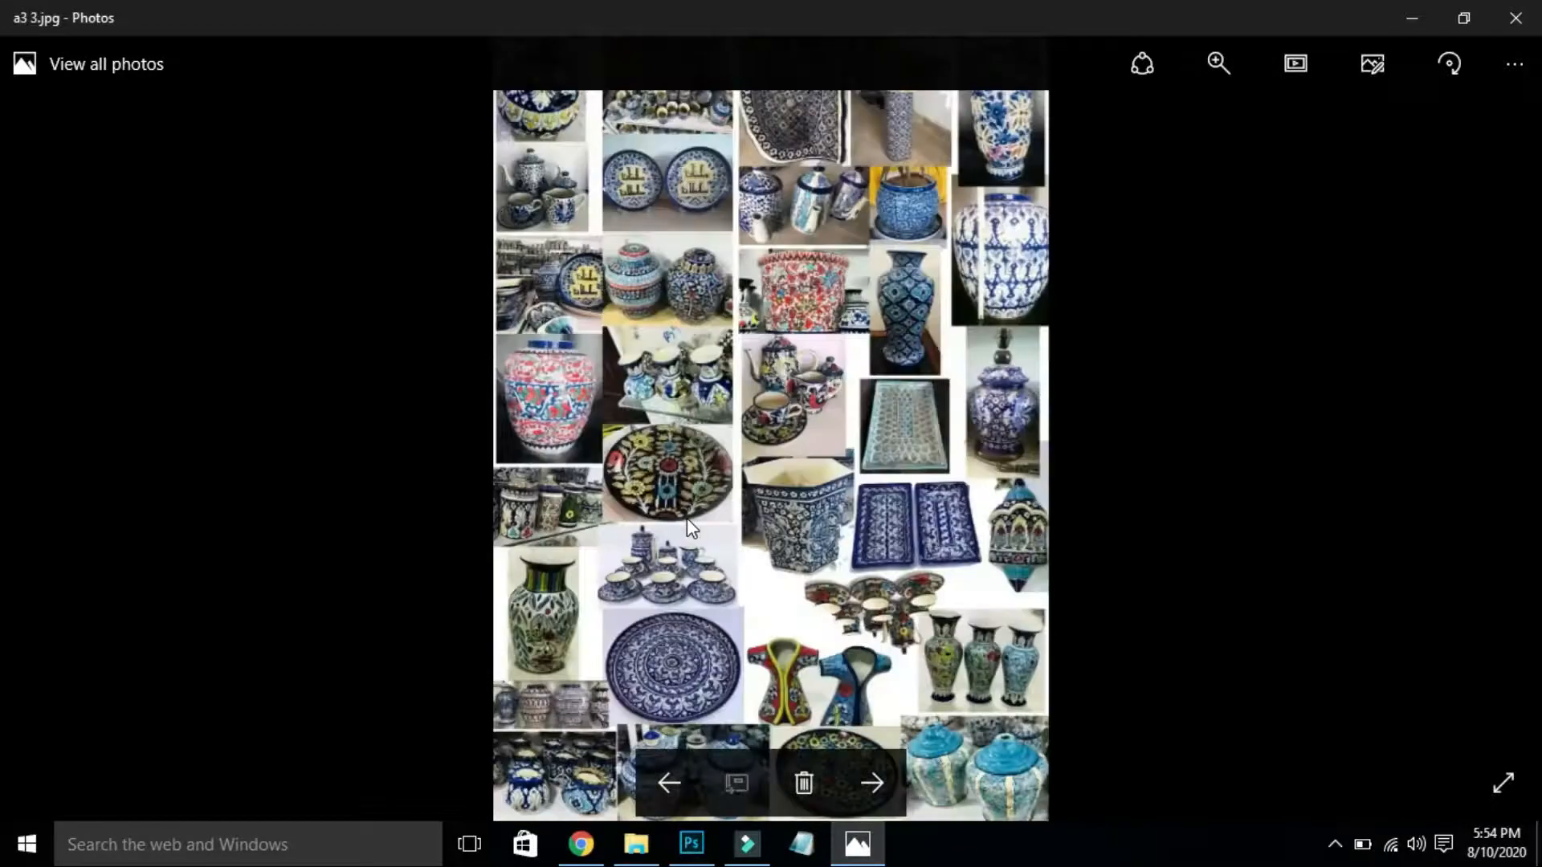
key(Right)
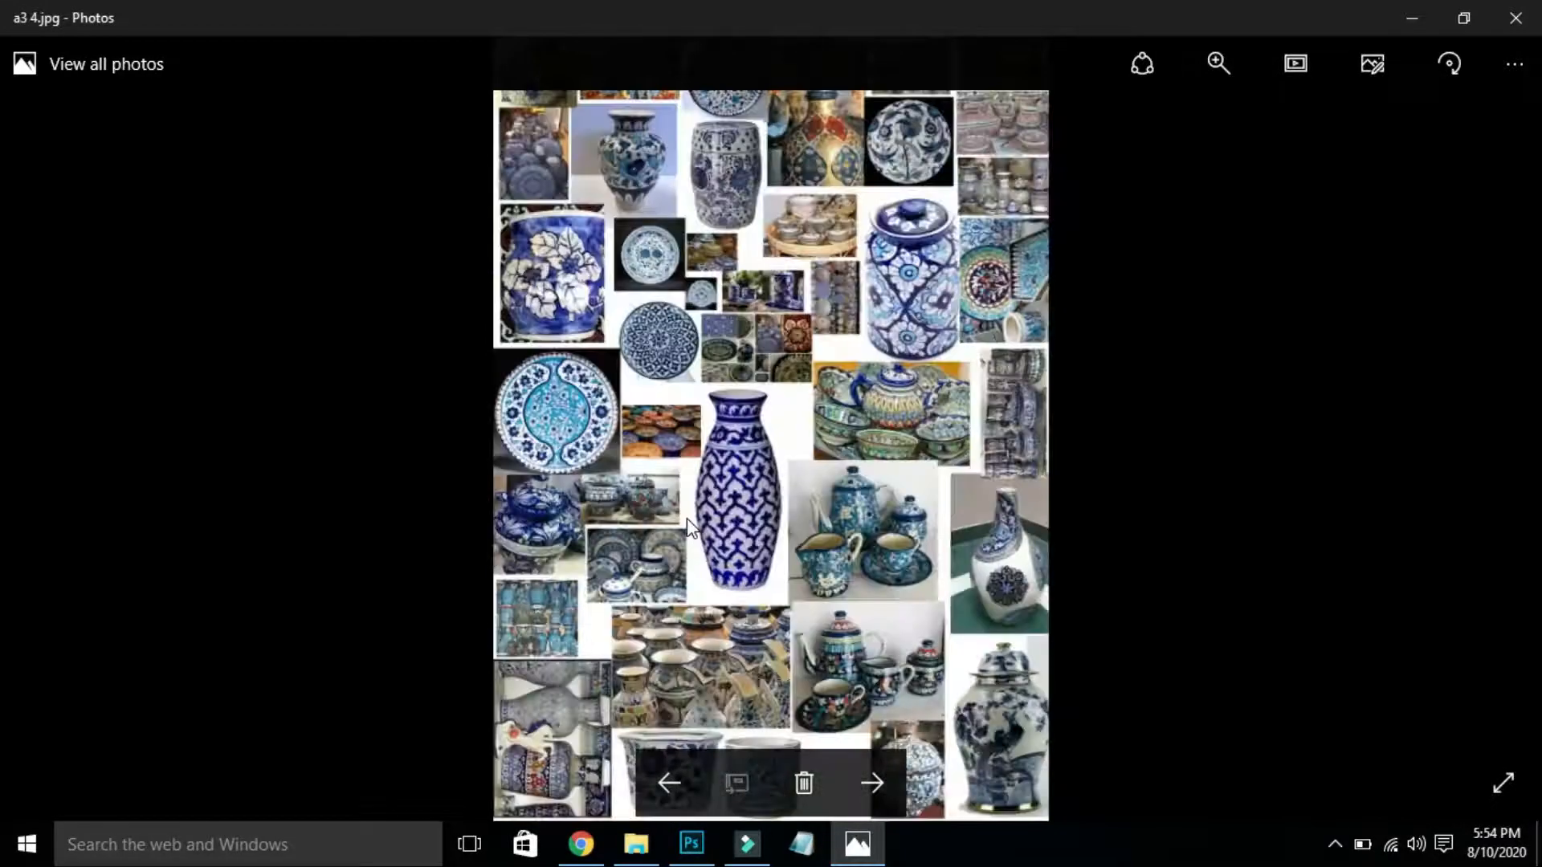
key(Right)
key(Left)
key(Right)
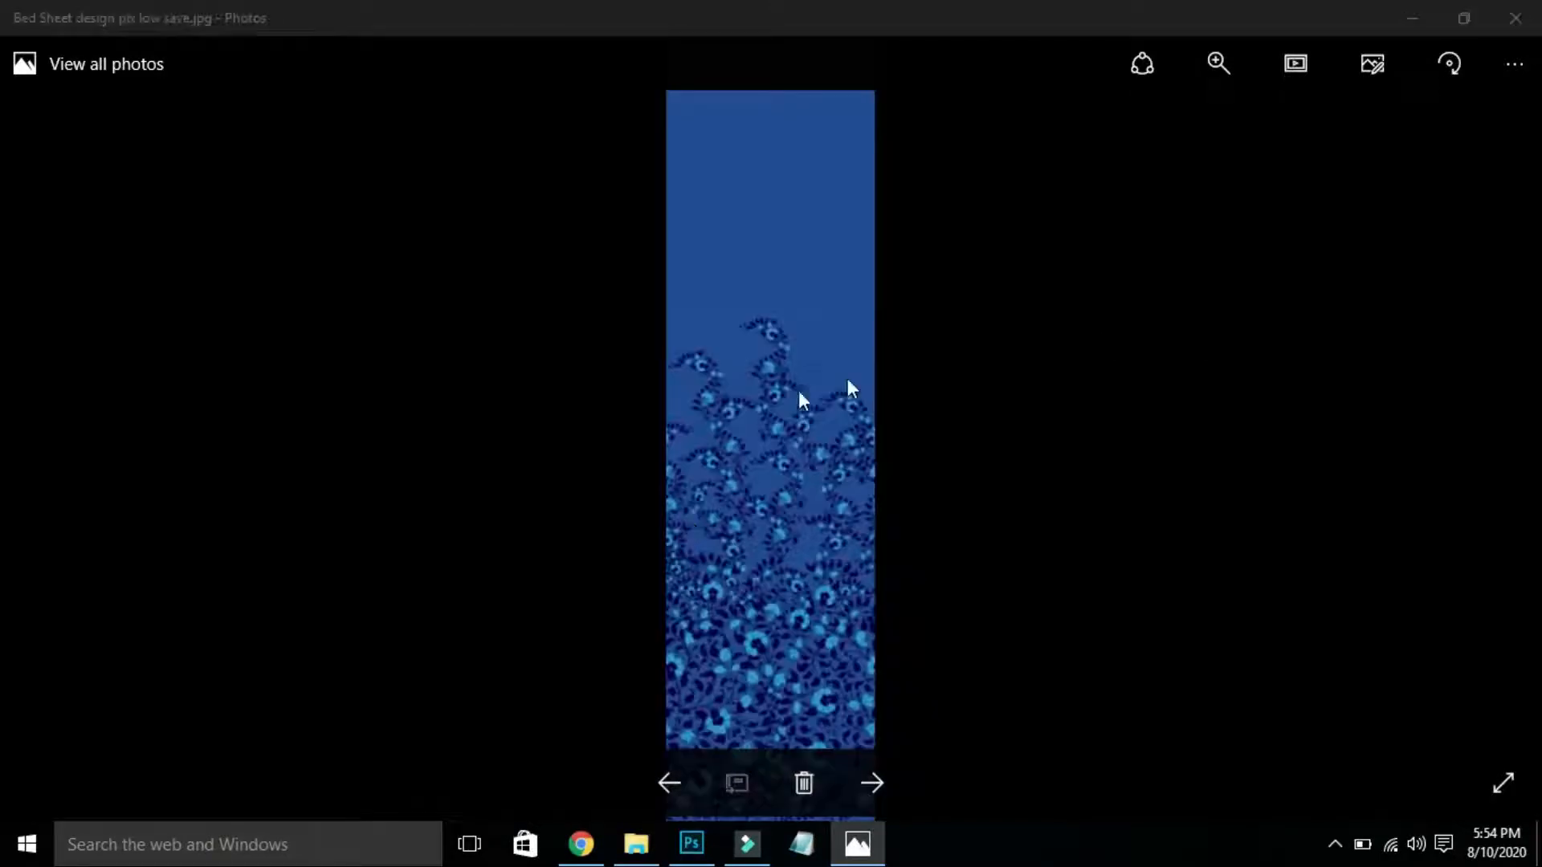
Return to the Multan Blue Pottery PDF in Chrome and view the traced motif design on page 2.
key(alt+Tab)
click(580, 844)
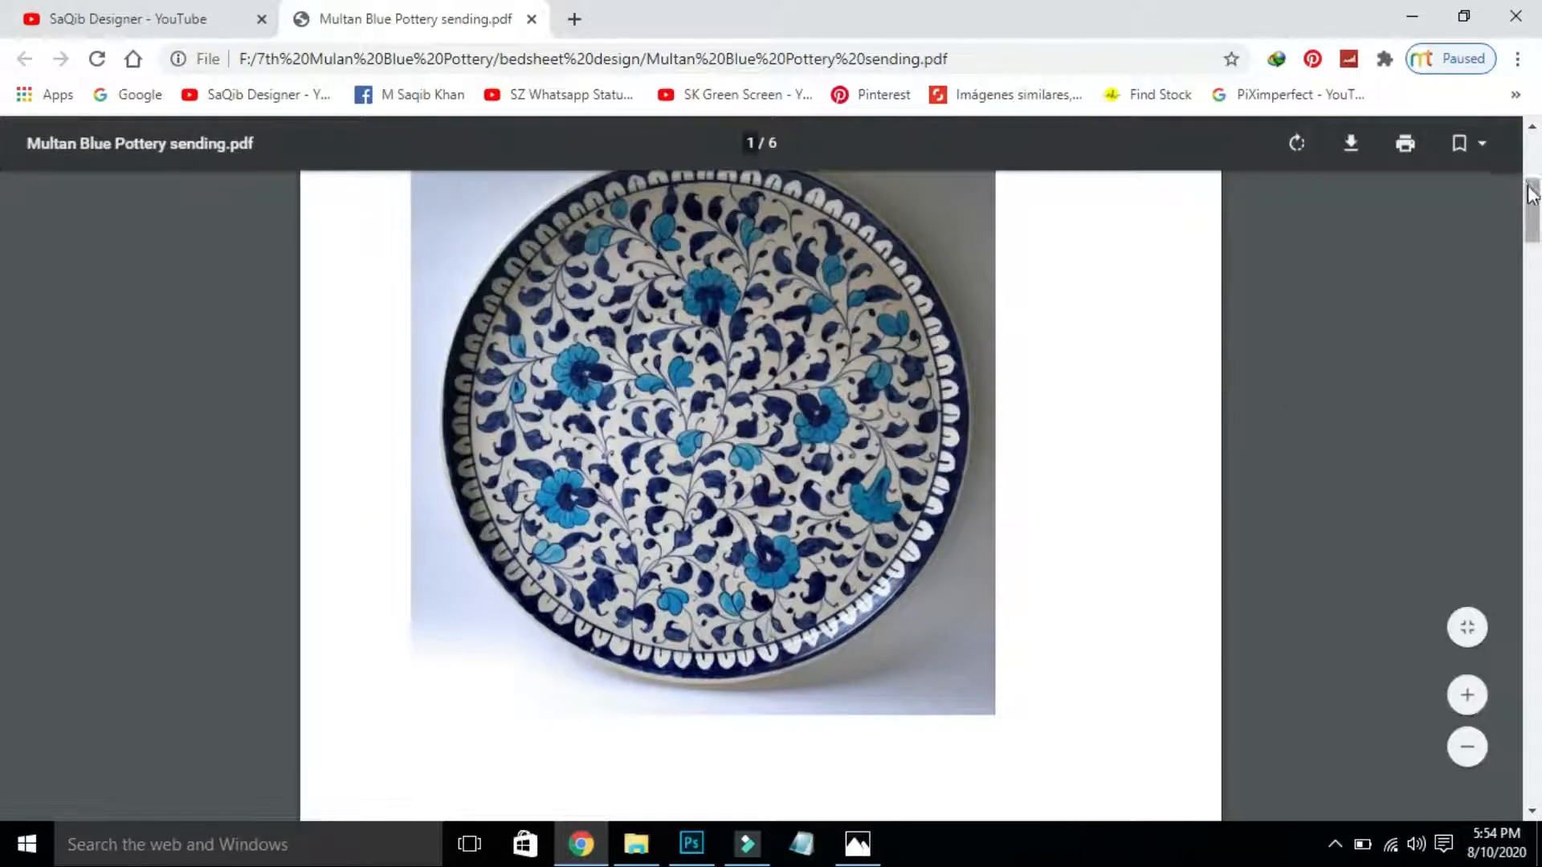
drag(1532, 181, 1518, 288)
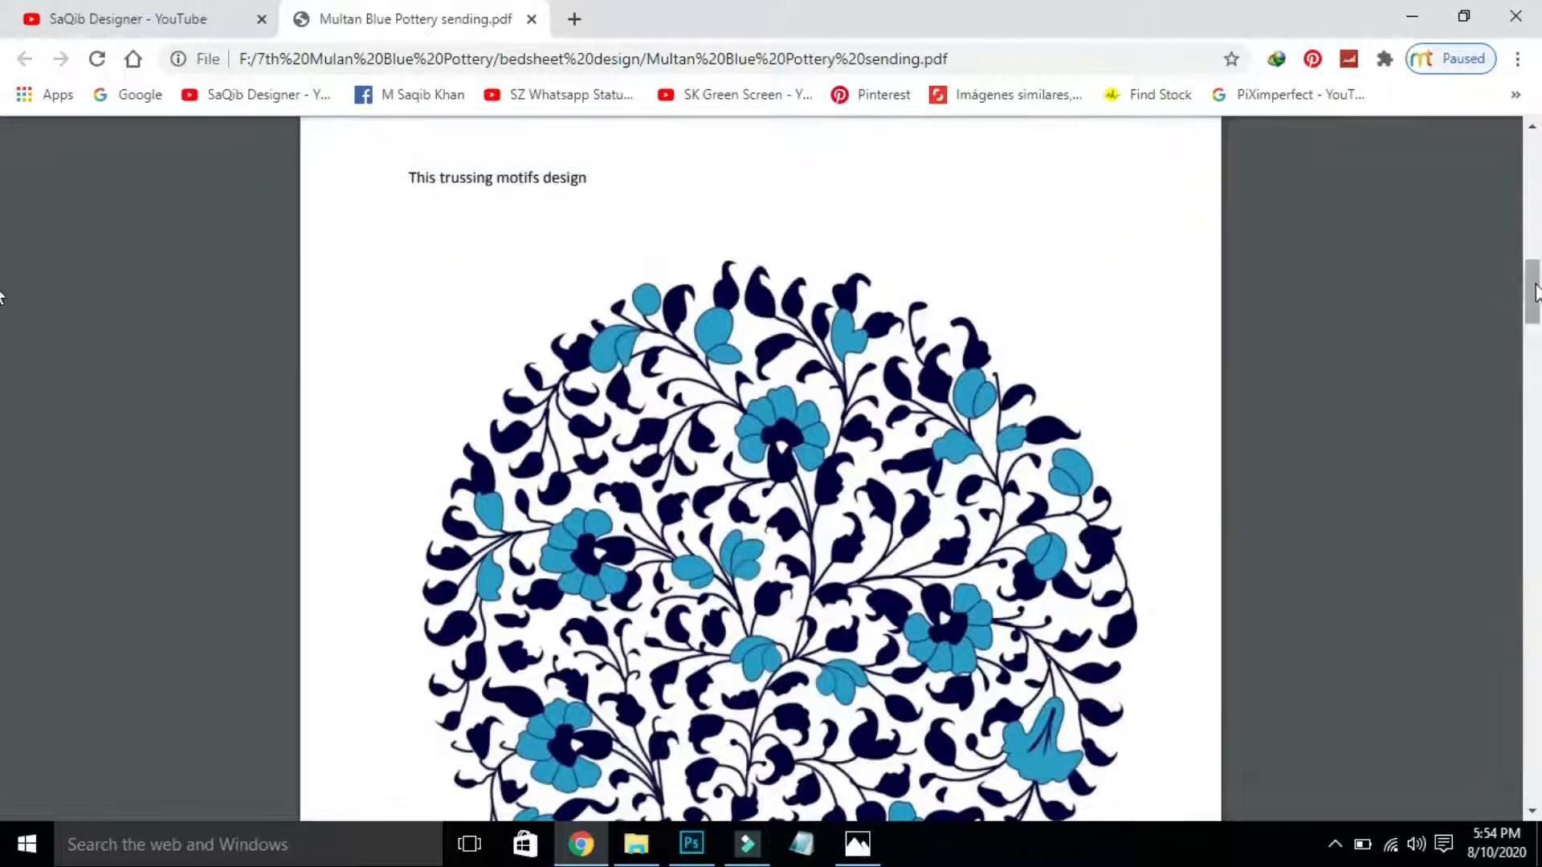
Look through the YouTube channel's uploaded videos down to the Royal Blue Bed Sheet tutorials.
click(201, 19)
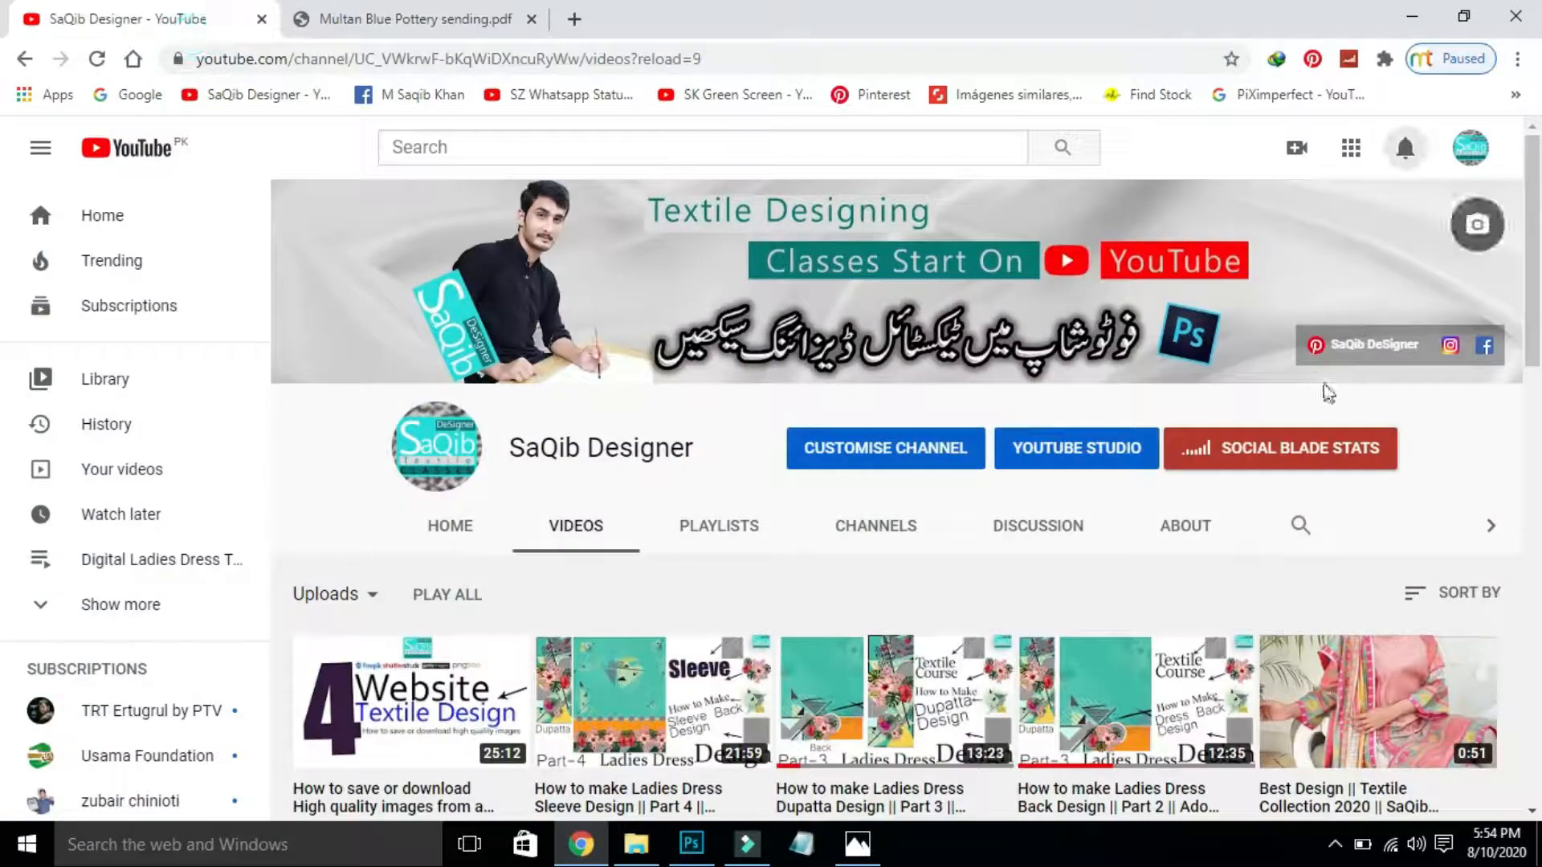
scroll(891, 522, down, 10)
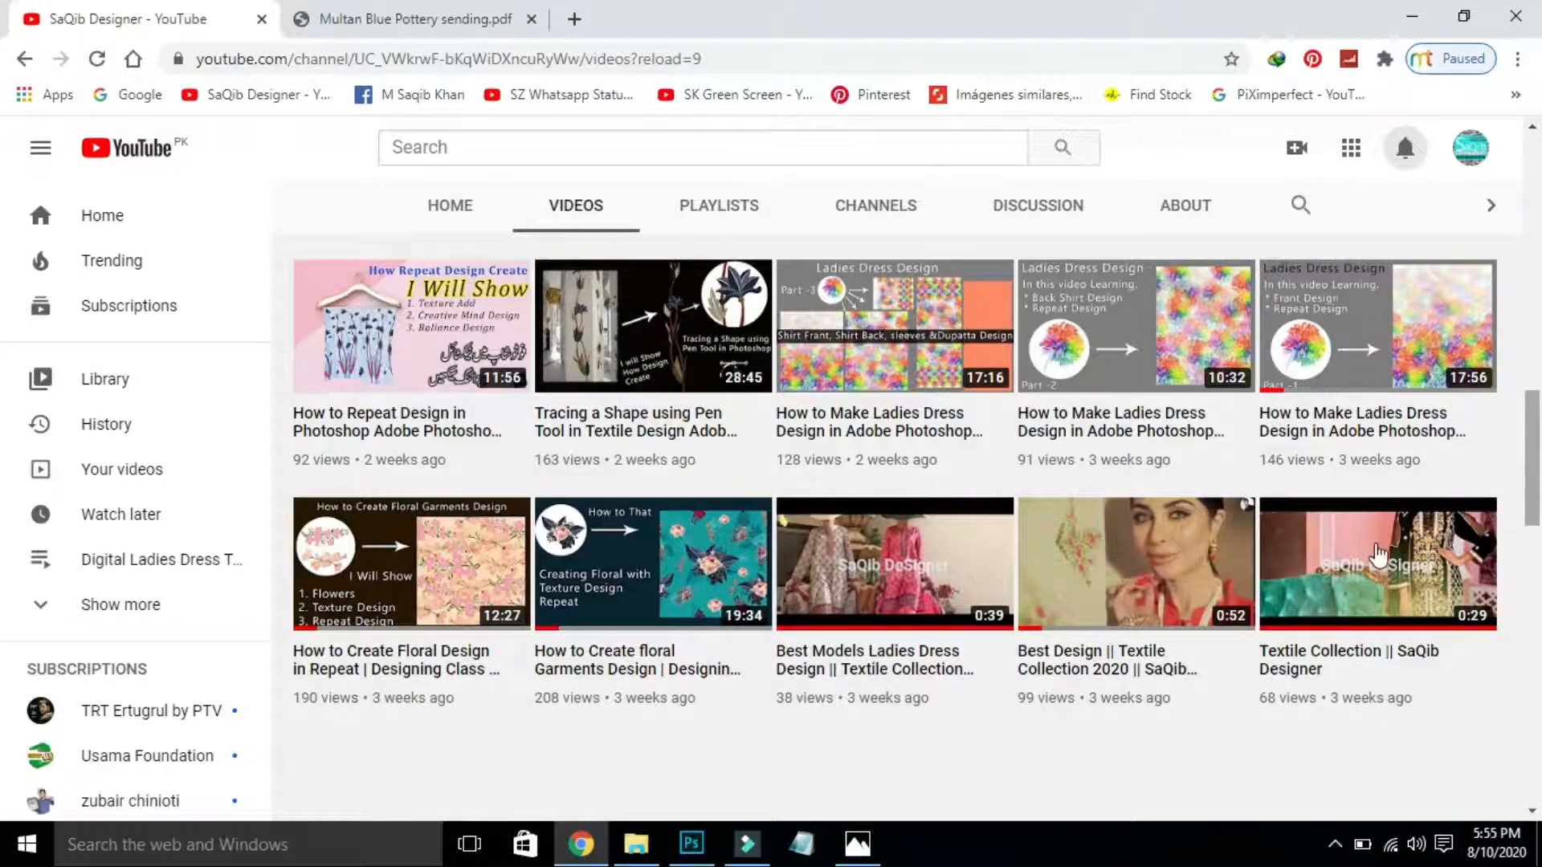
drag(1536, 421, 1536, 544)
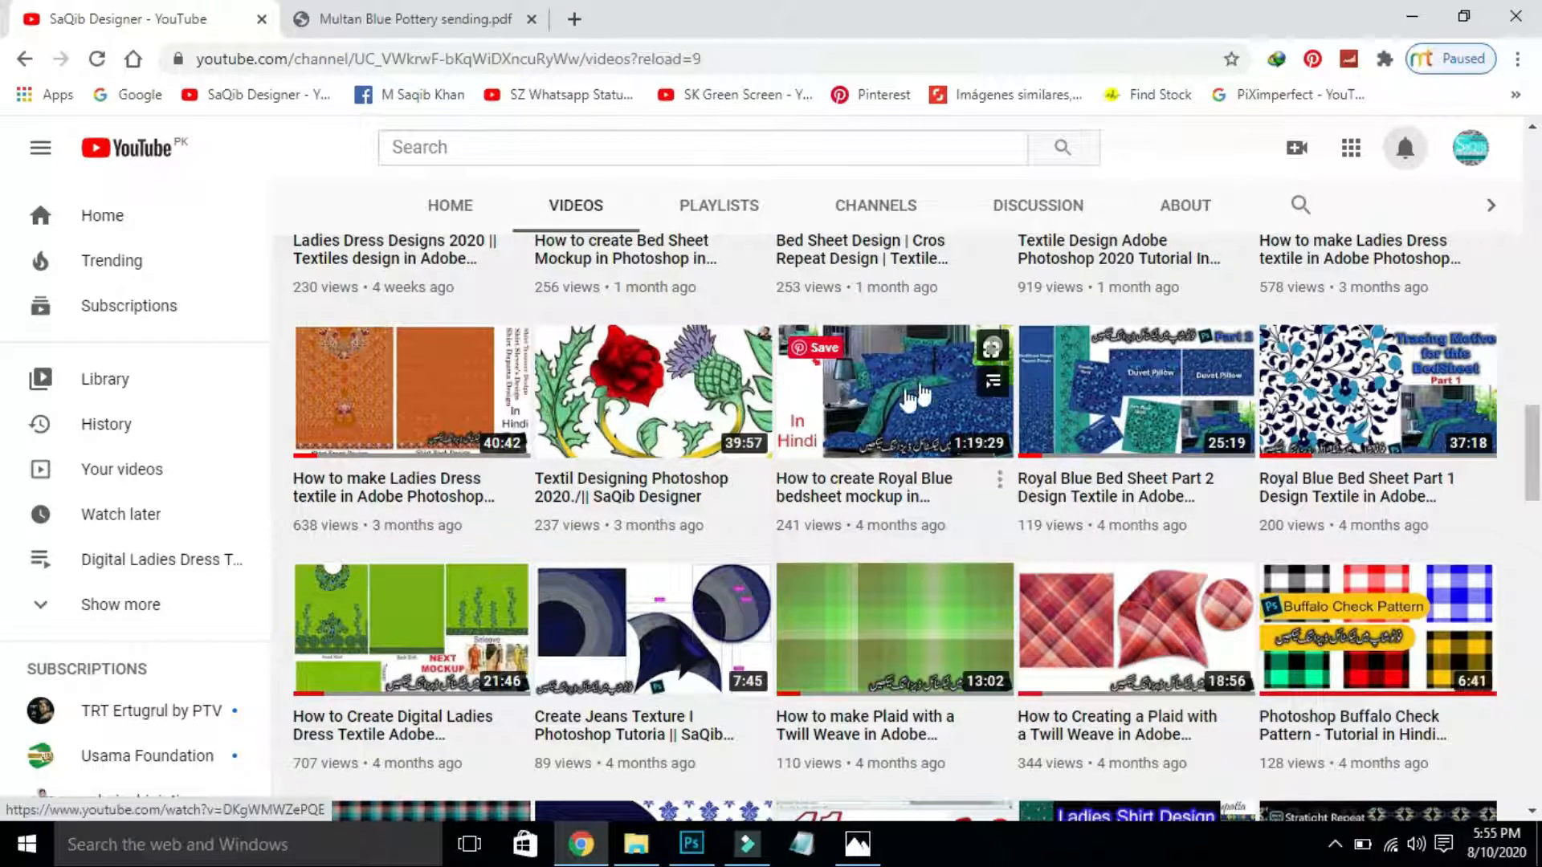
Return to the PDF and highlight the width, height and repeat size text in the bed sheet print section on page 3.
click(368, 20)
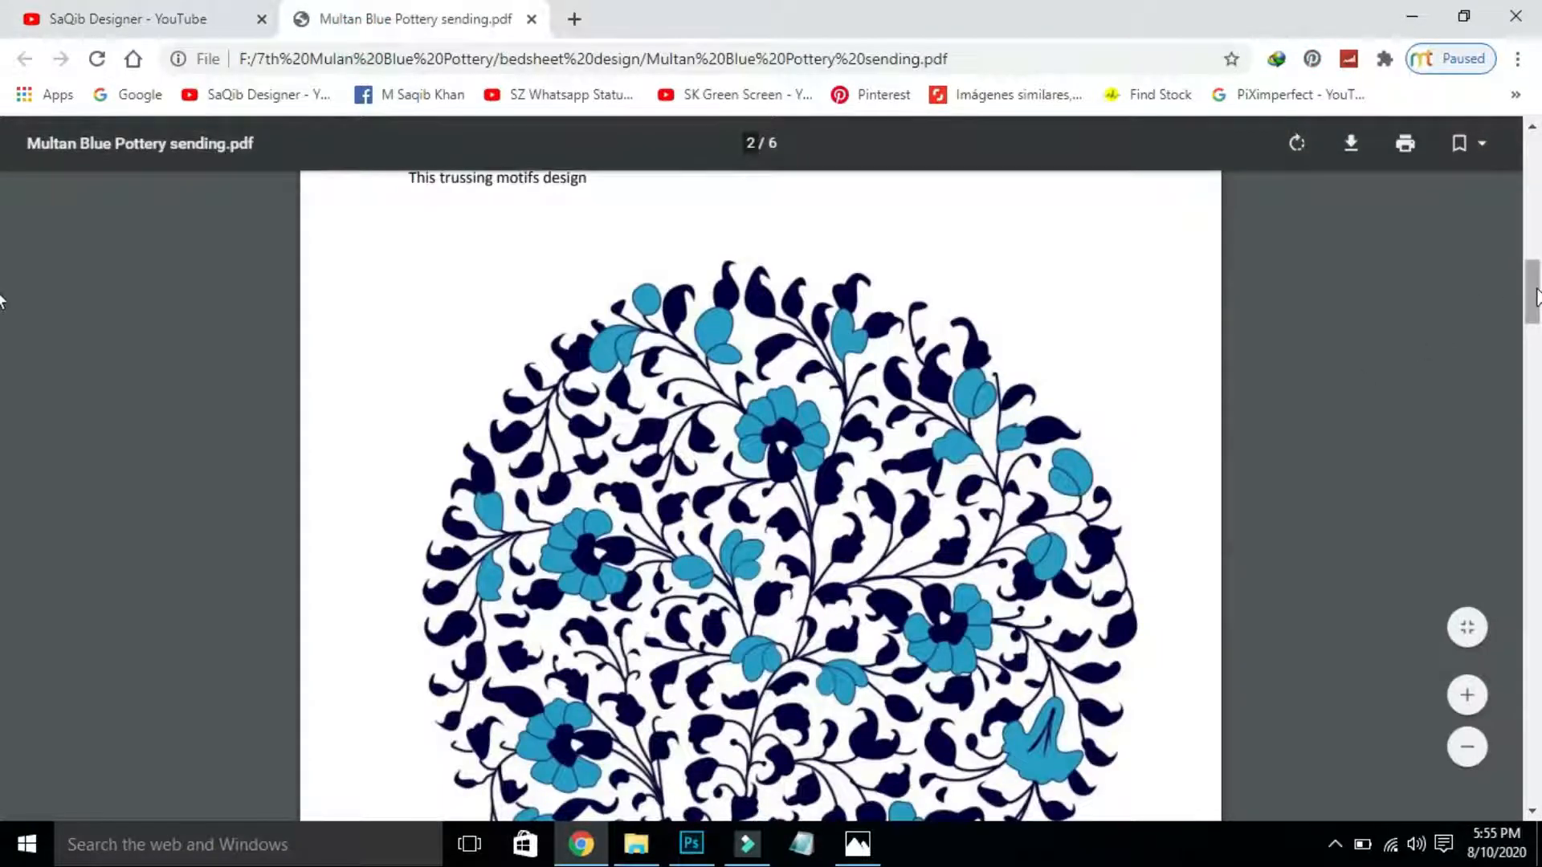
drag(1535, 297, 1539, 409)
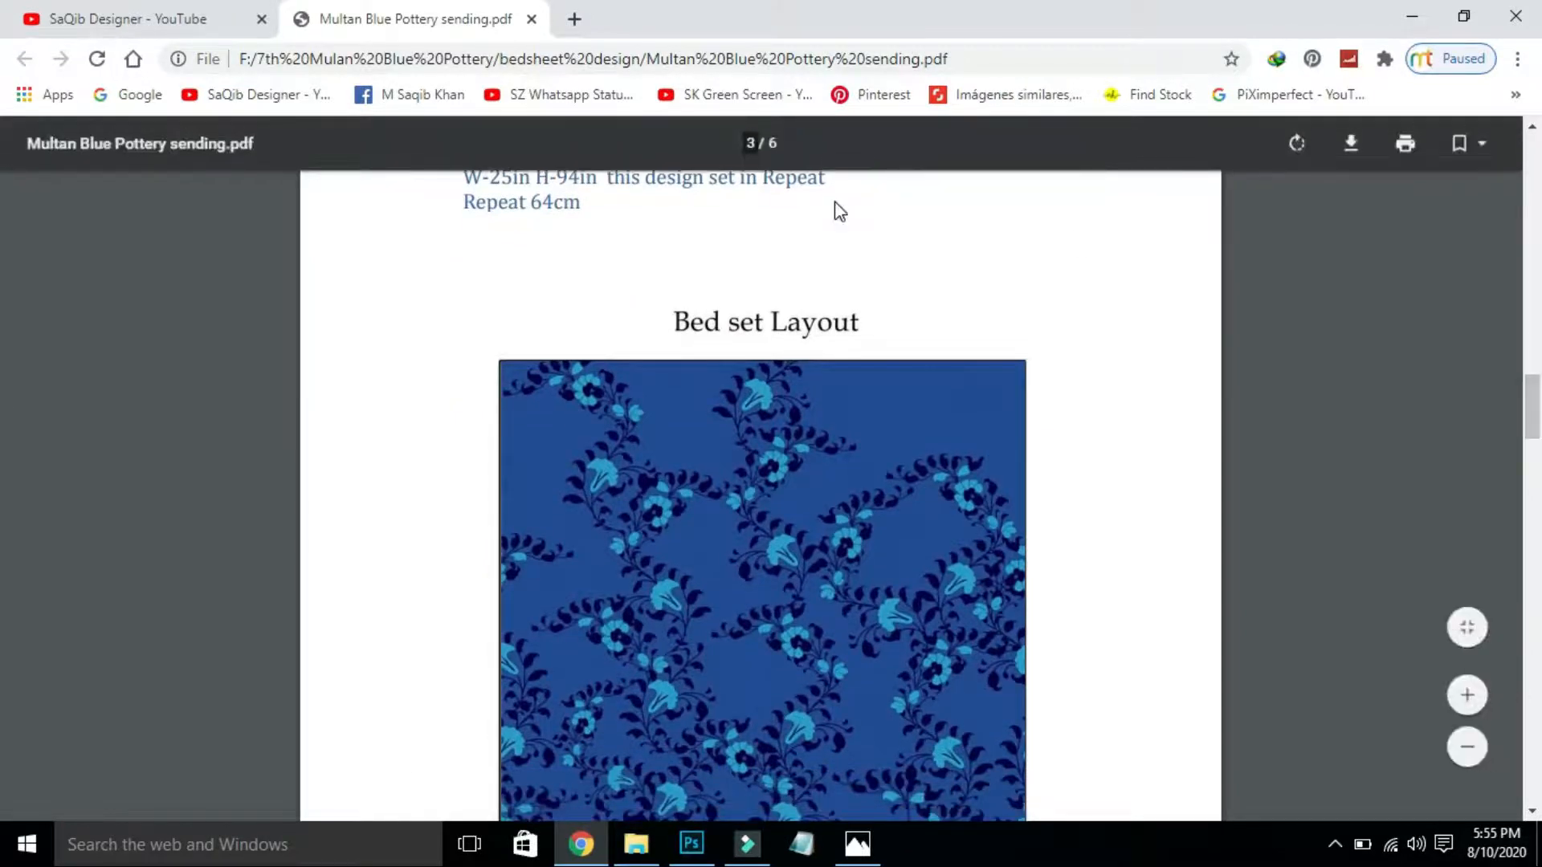
click(1029, 271)
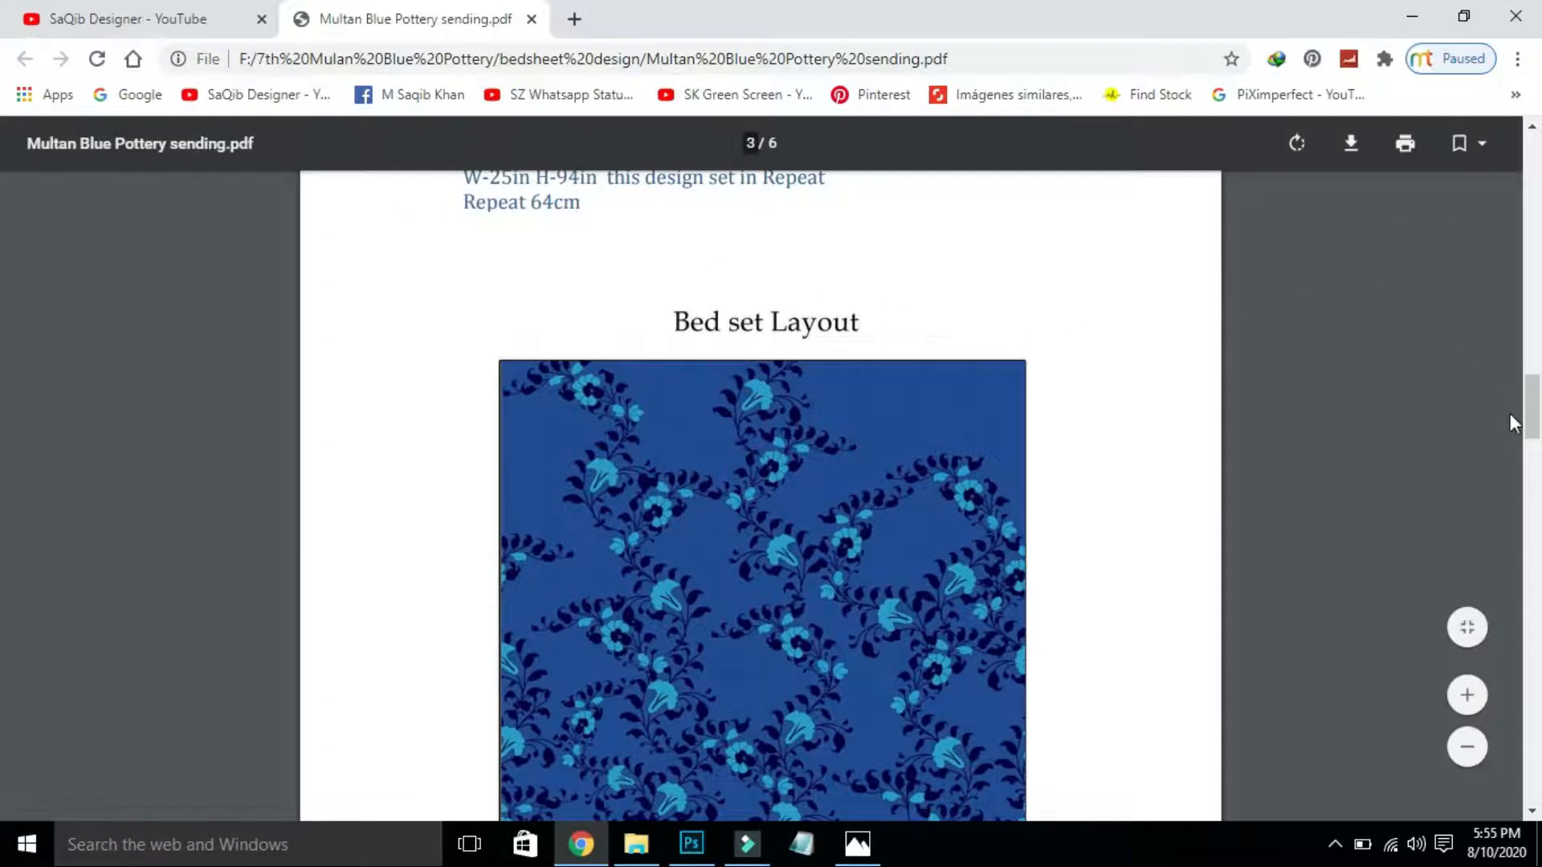
scroll(4, 406, up, 1)
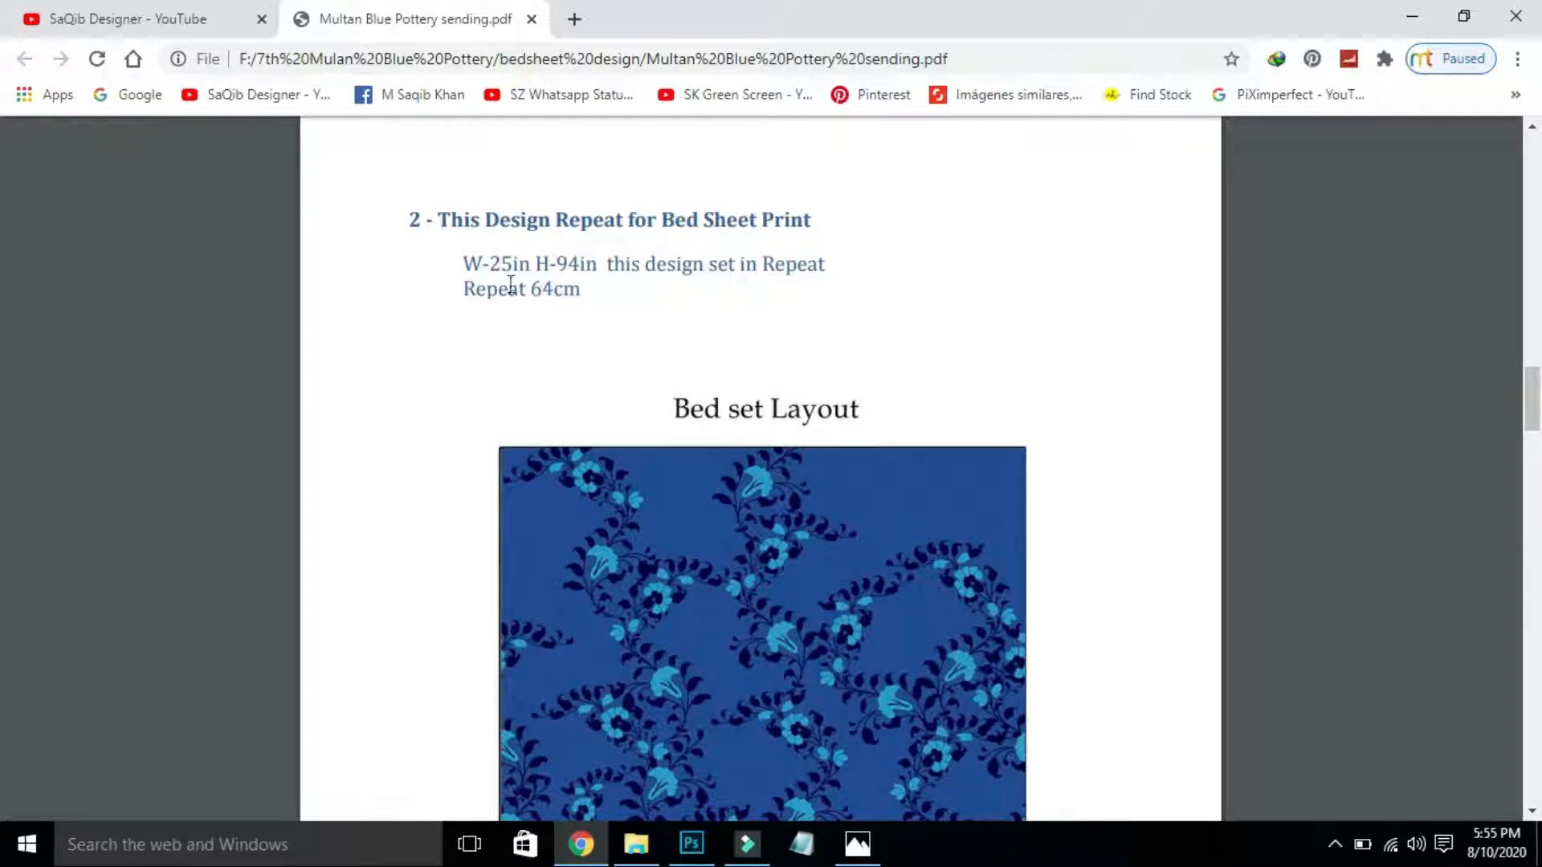
drag(534, 291, 578, 297)
drag(482, 255, 598, 266)
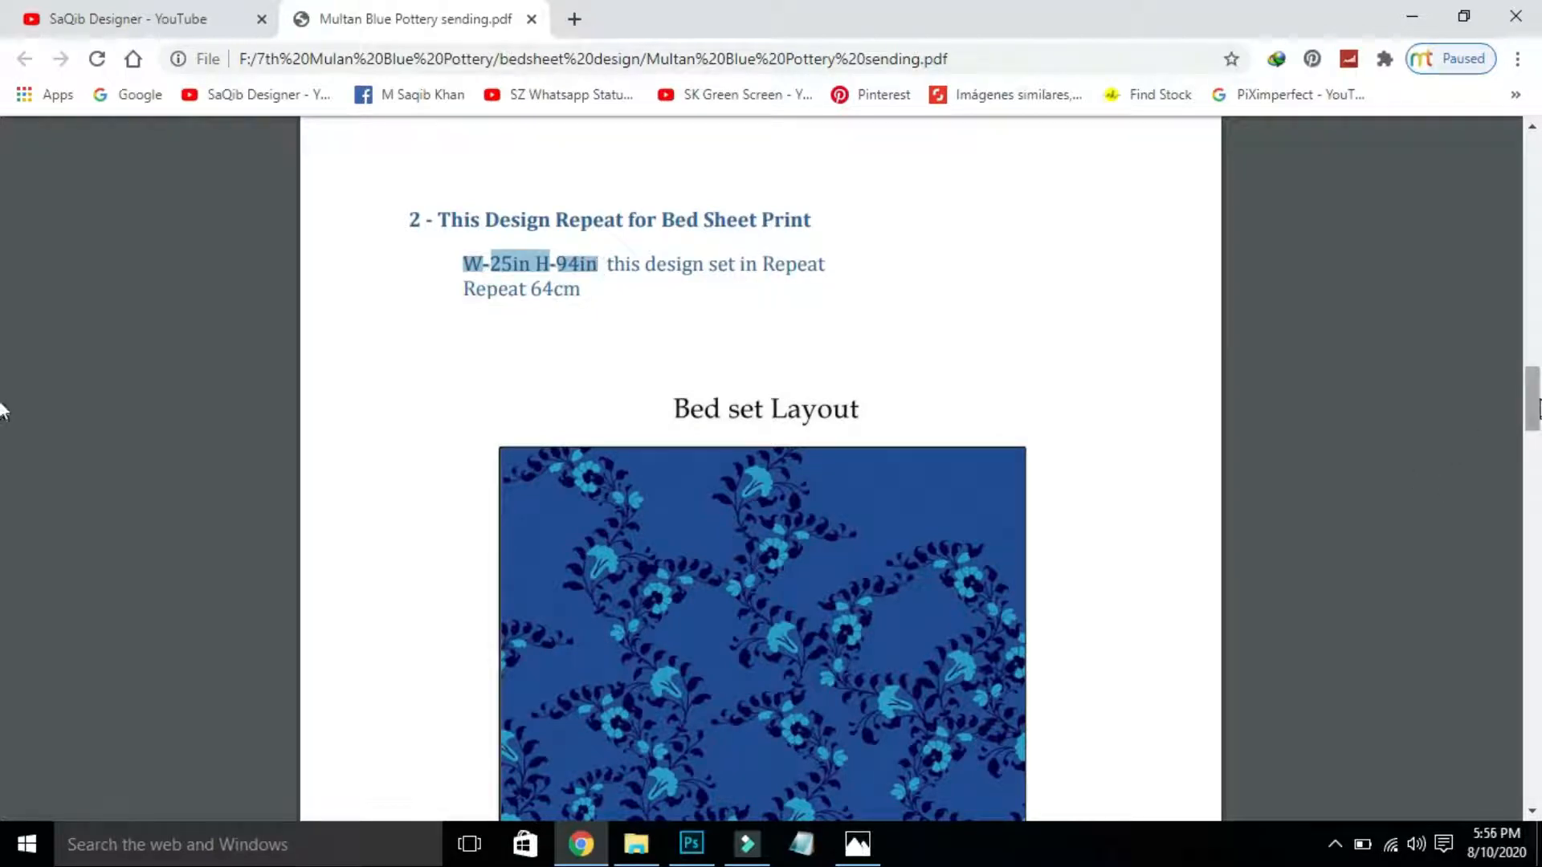
Examine the bed set layout and highlight the width and height text in the Duvet Pillow section on page 4.
drag(1535, 396, 1537, 430)
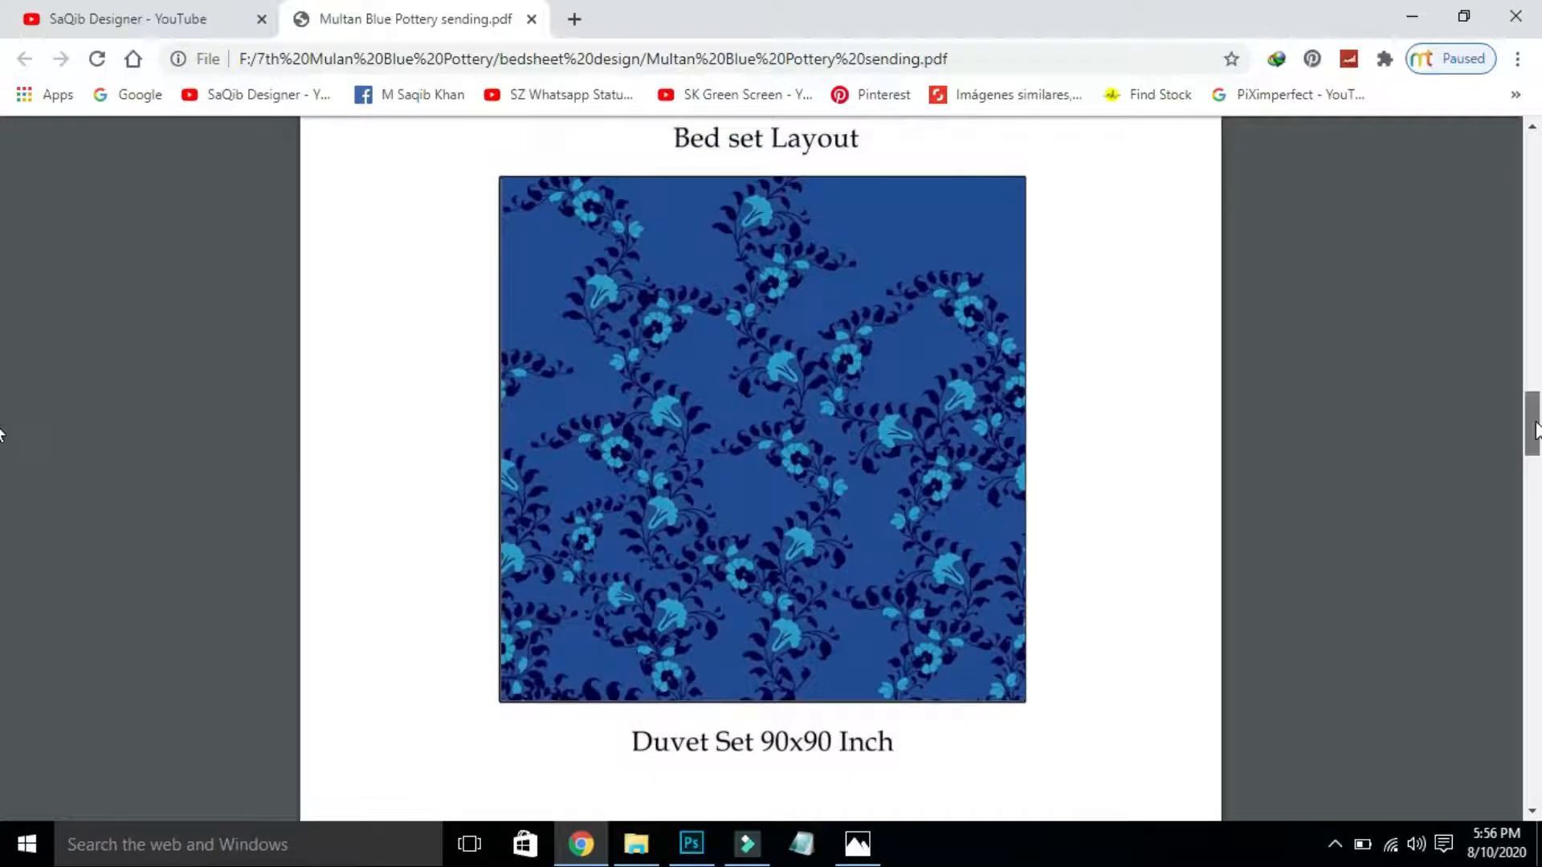
drag(1536, 422, 1524, 523)
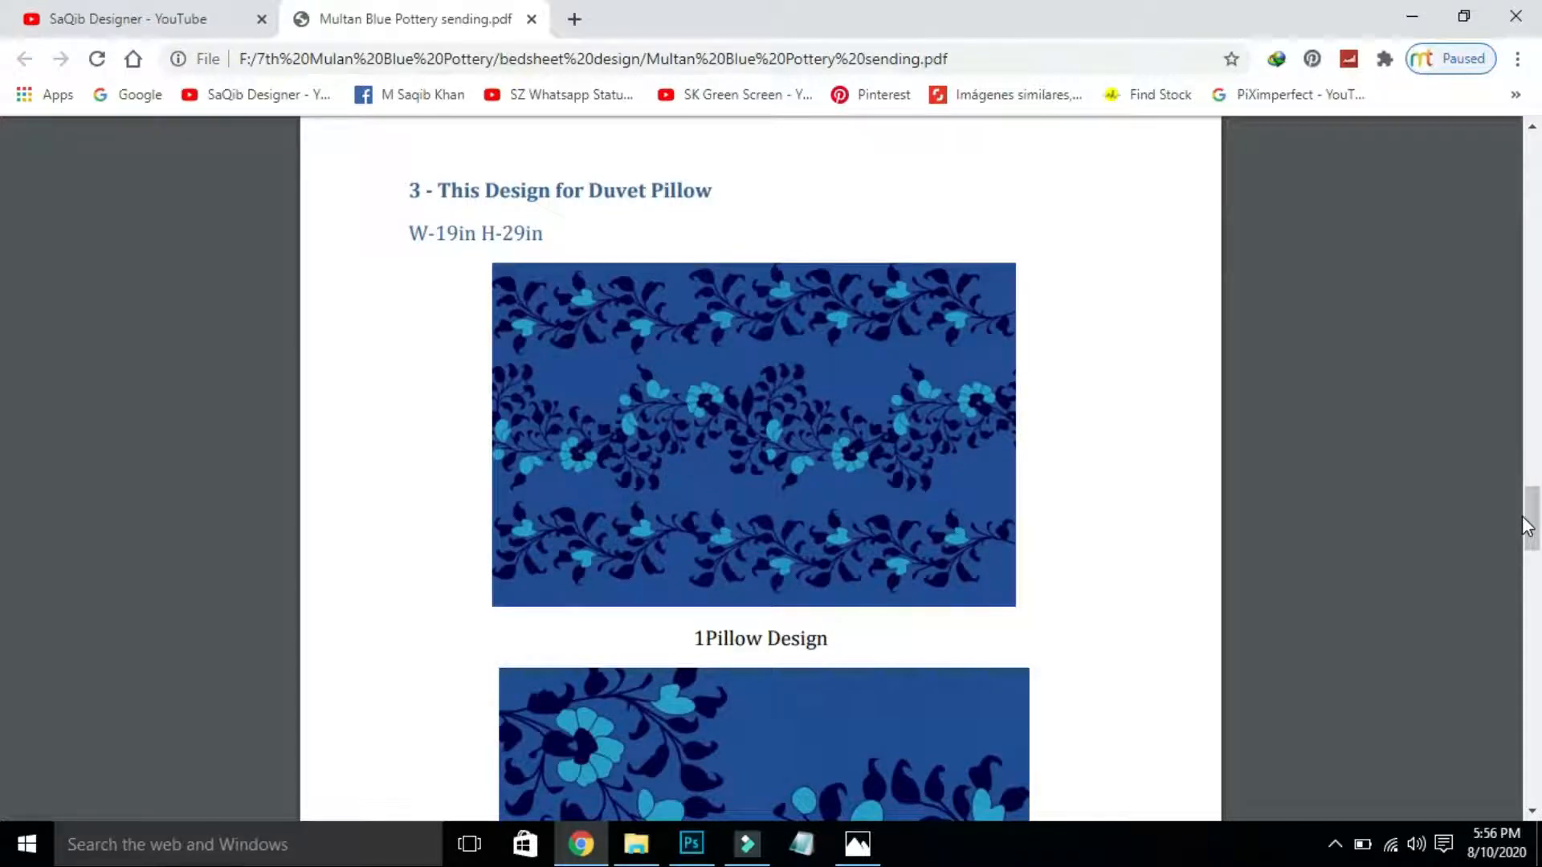
click(405, 234)
drag(422, 235, 547, 235)
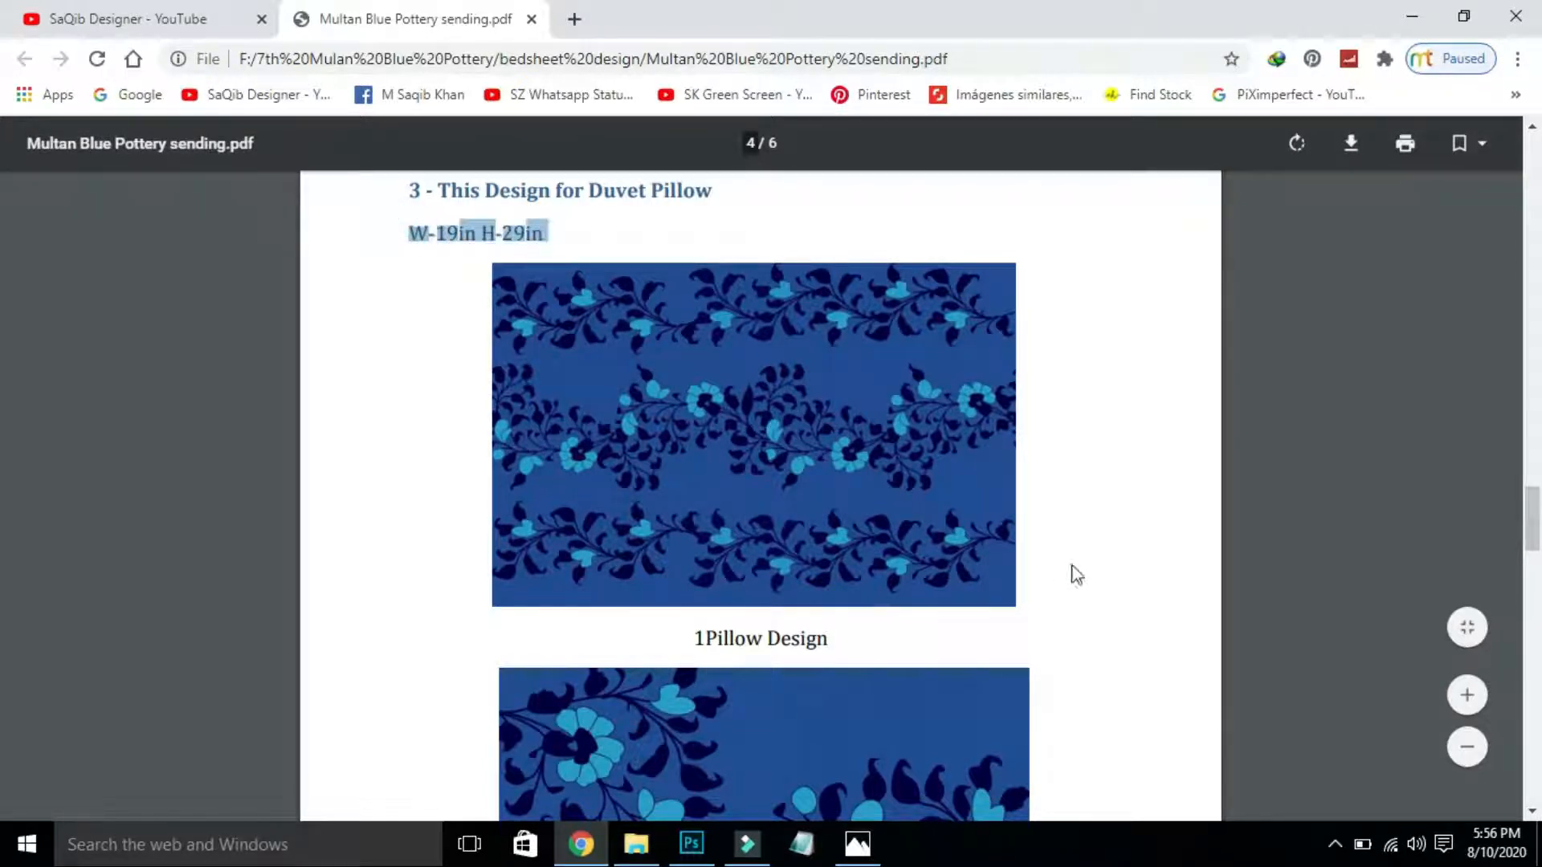
View the cushion design and the full bedsheet mockup in the PDF, also checking the Royal Blue bedsheet videos on YouTube.
drag(1532, 514, 1514, 644)
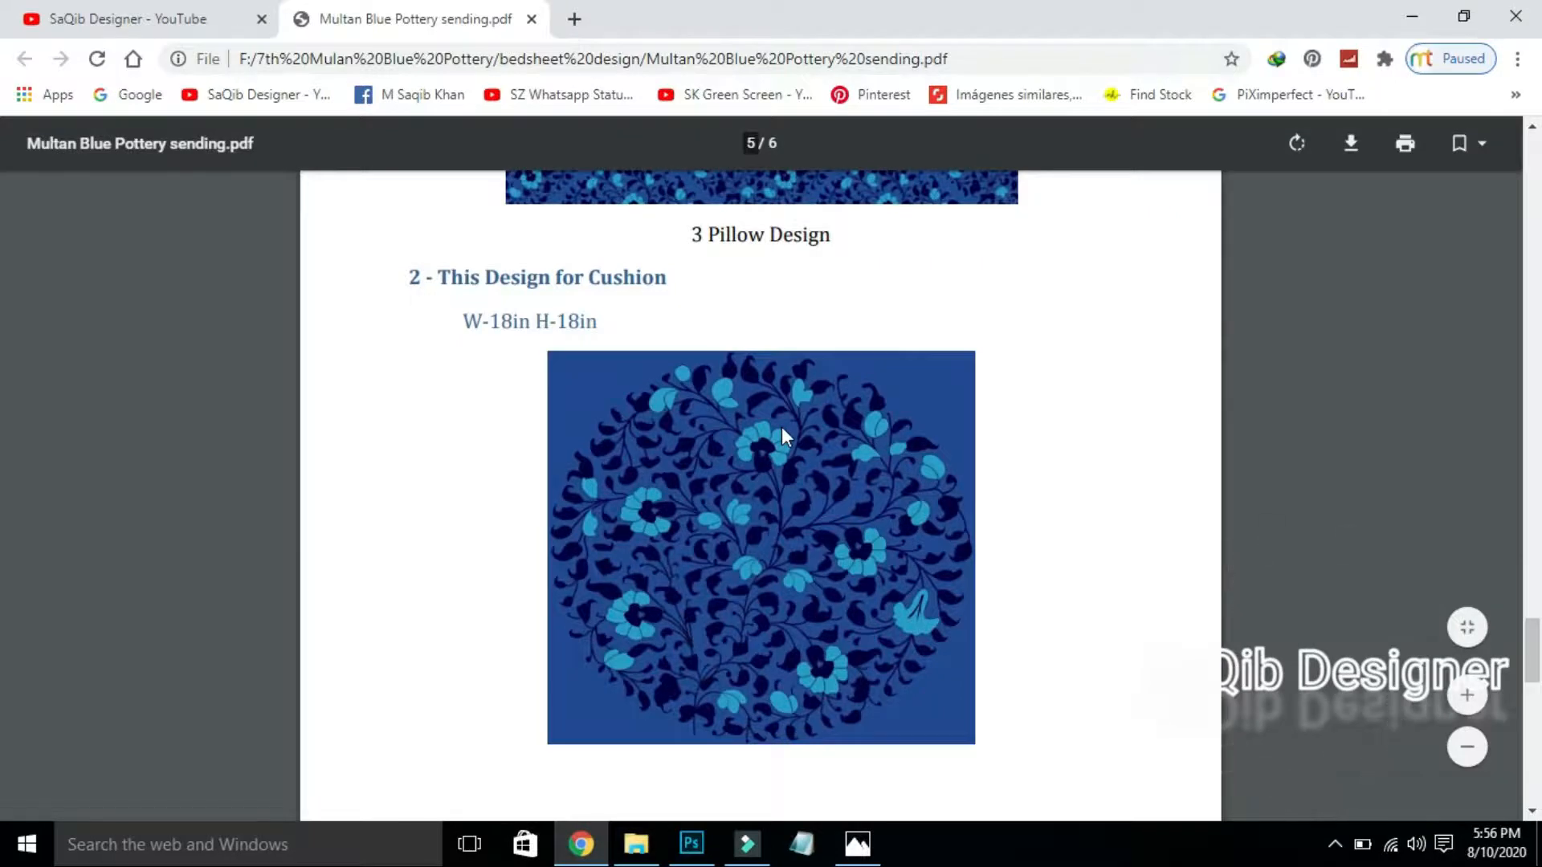
drag(1534, 643, 1539, 723)
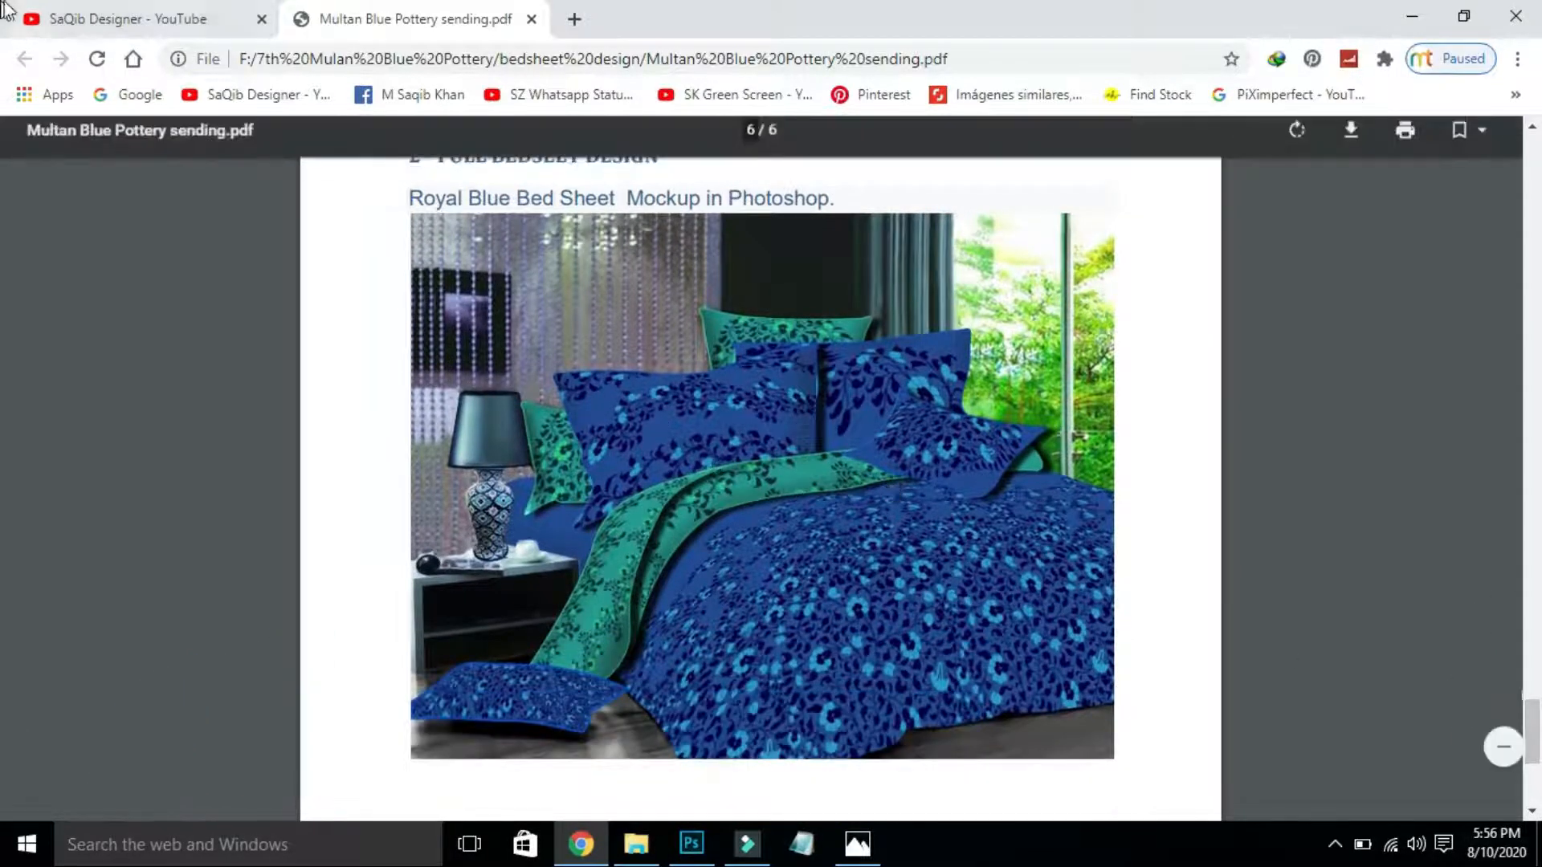
click(143, 15)
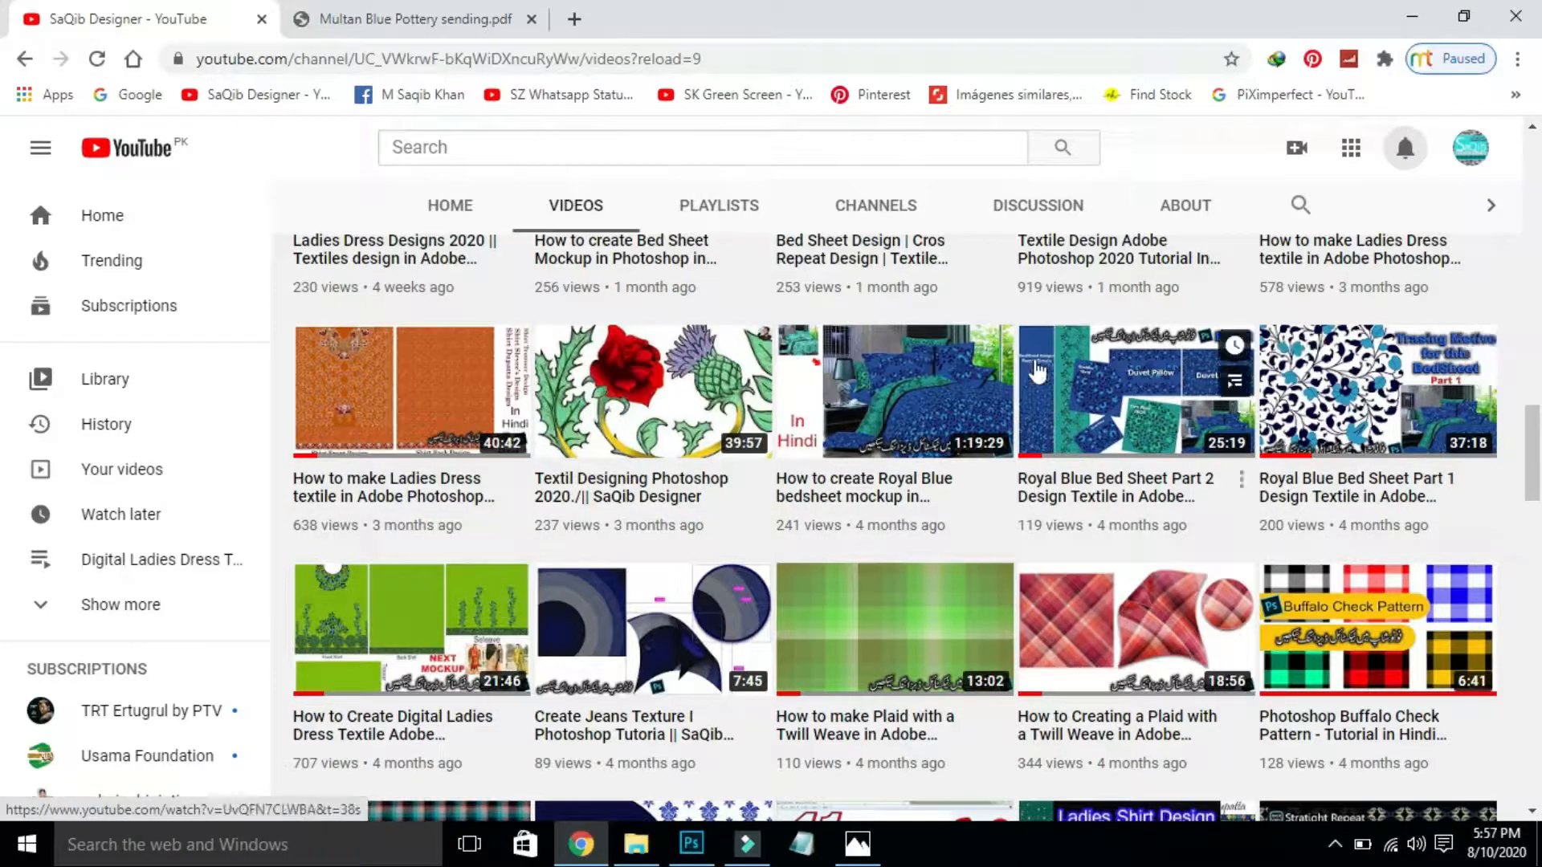
click(446, 18)
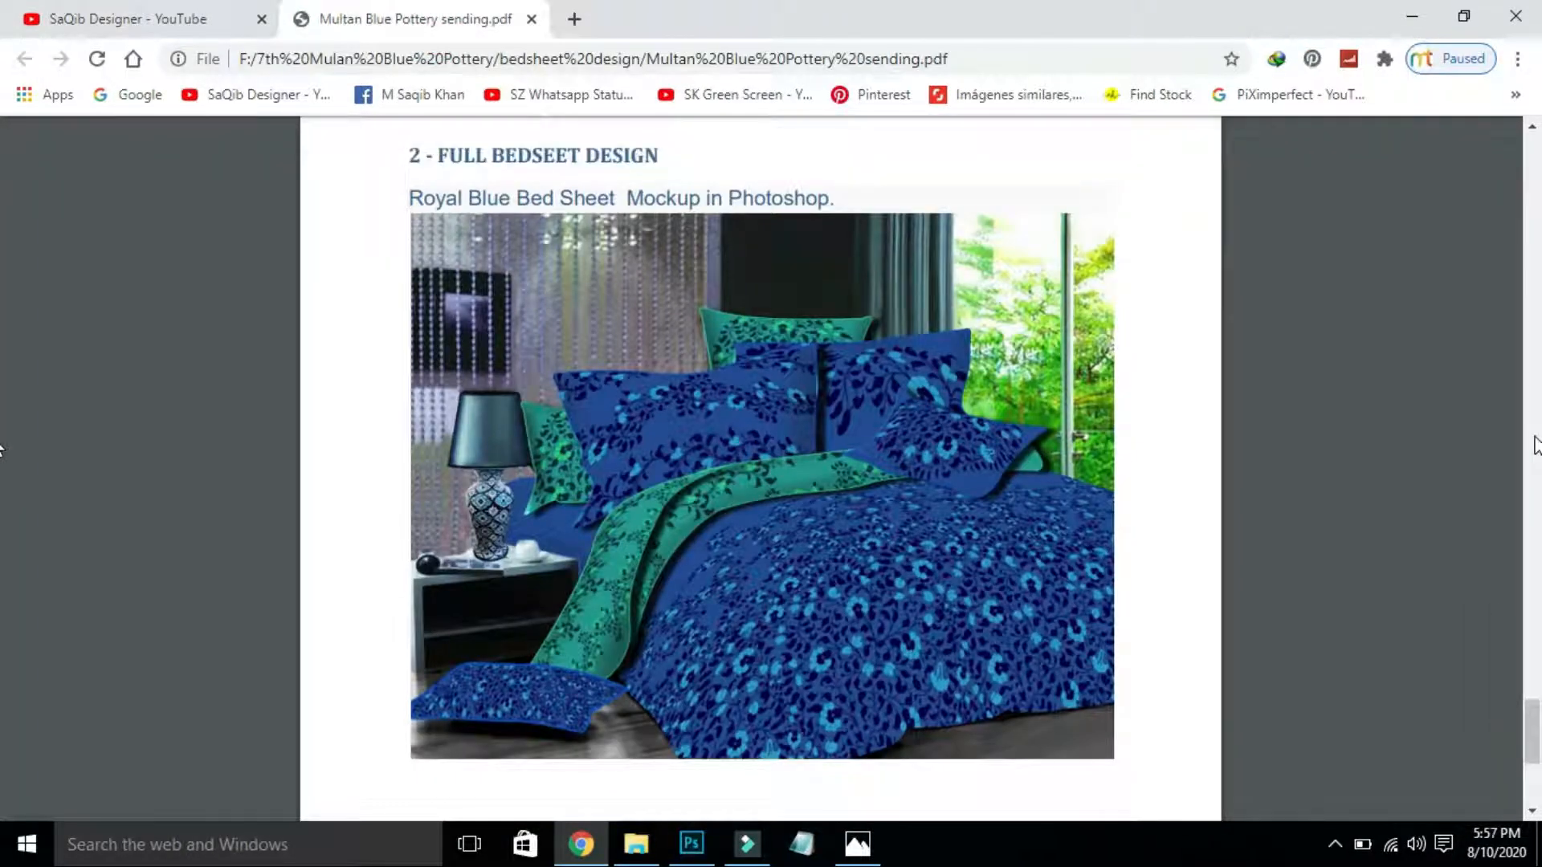
Open the peacock colour palette image from the 7th Mulan Blue Pottery folder in Photoshop, view its swatches and close it.
key(alt+Tab)
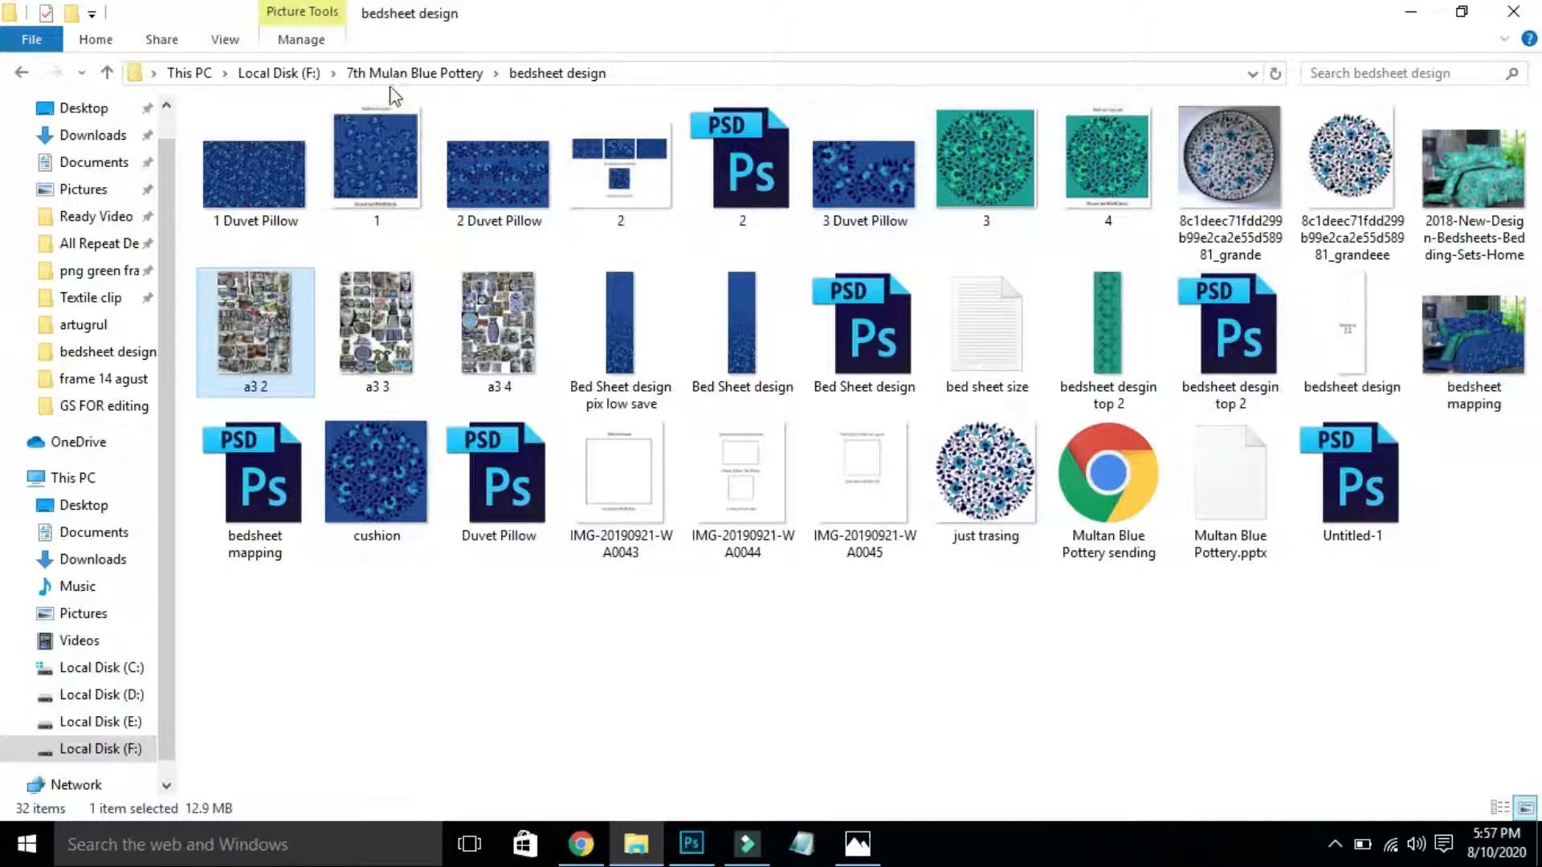
click(413, 73)
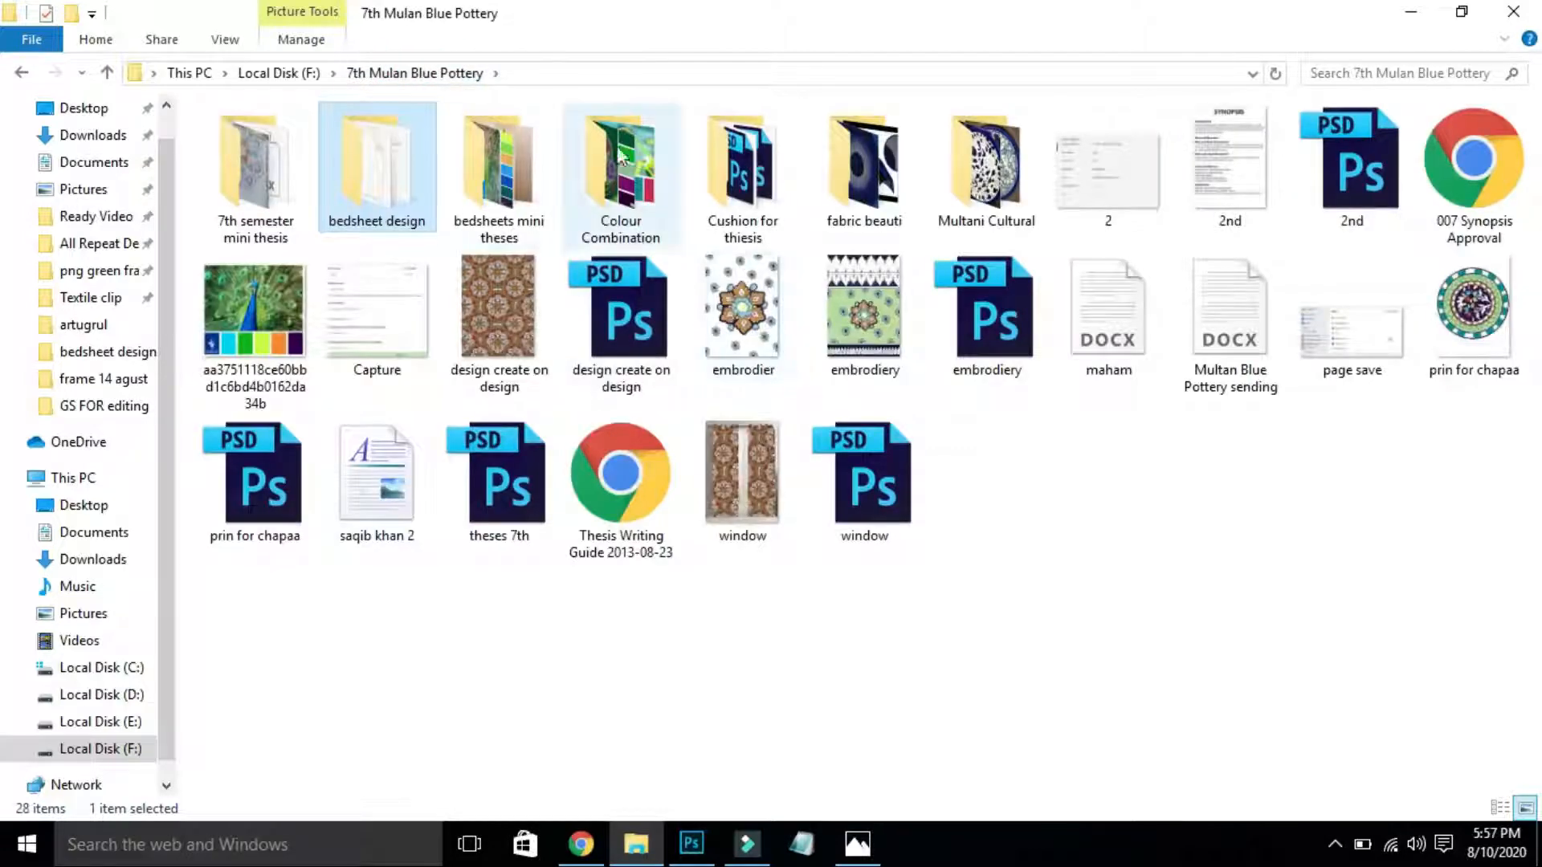
click(247, 297)
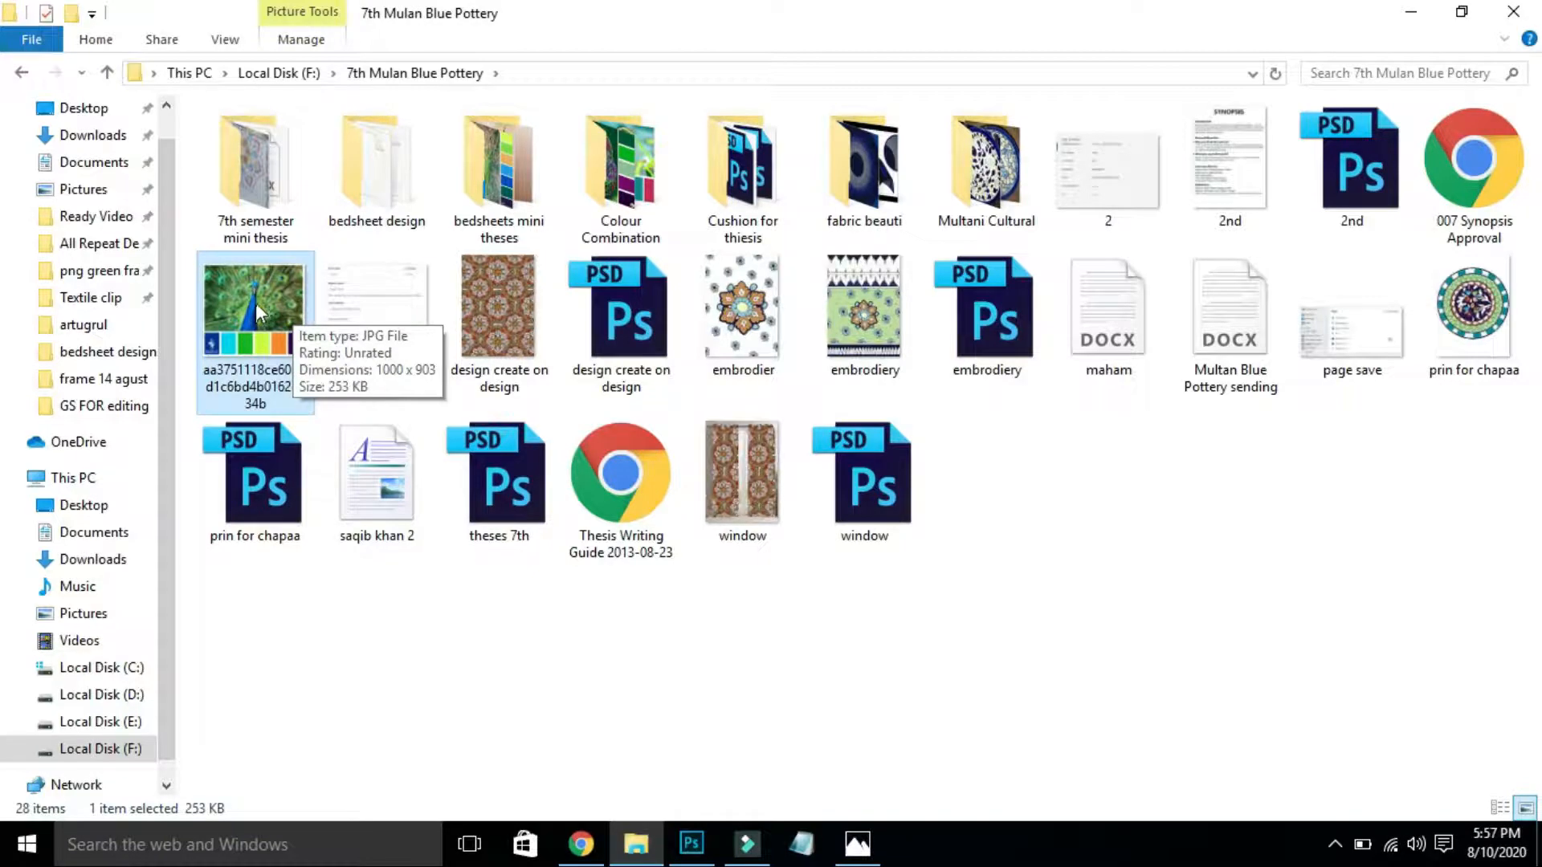
drag(255, 302, 1133, 441)
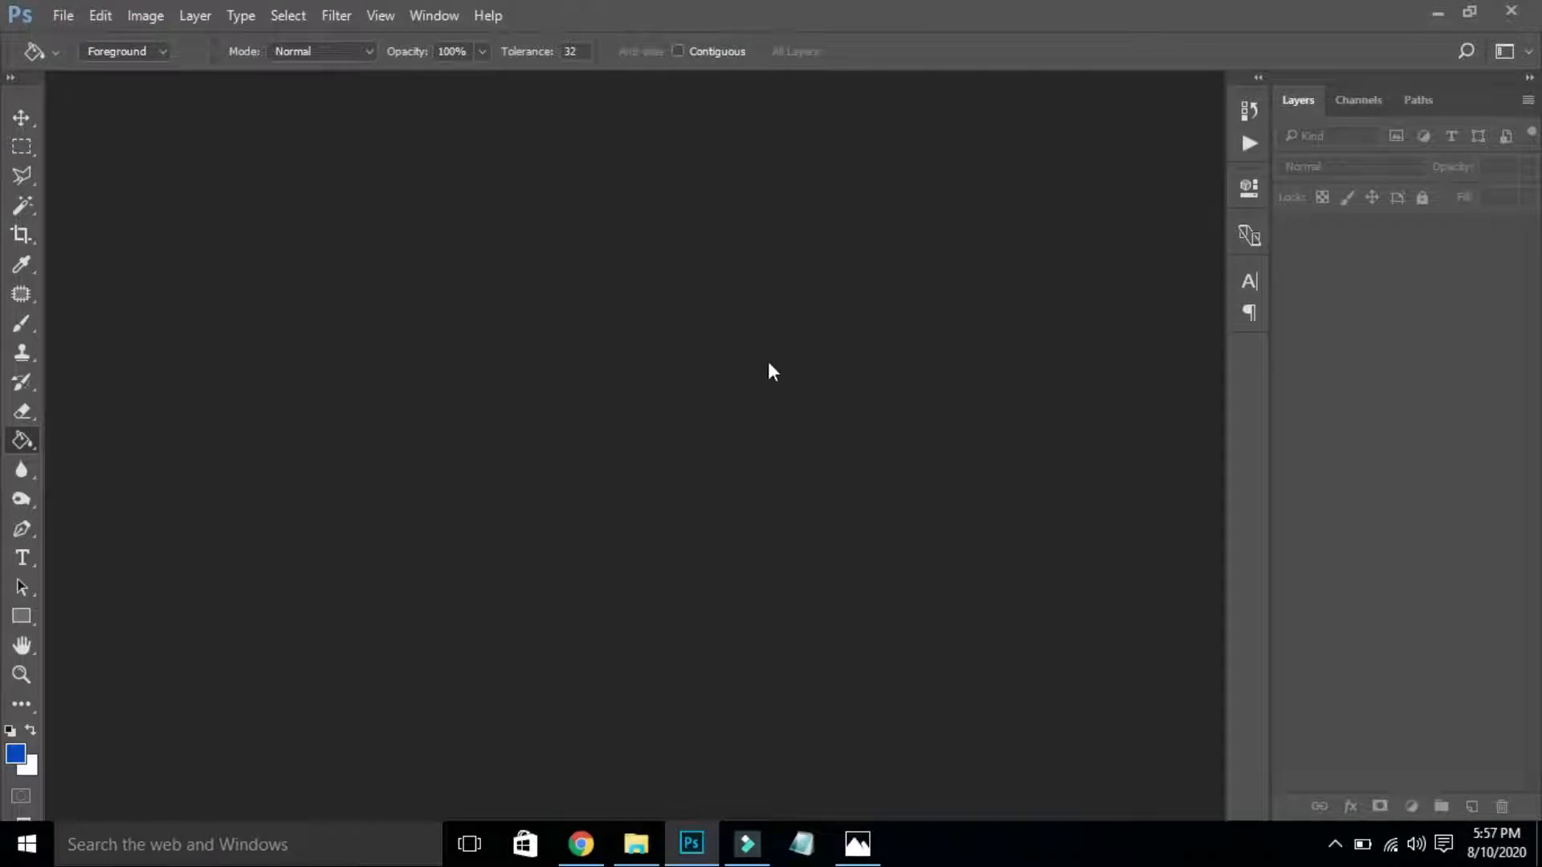
key(alt+Tab)
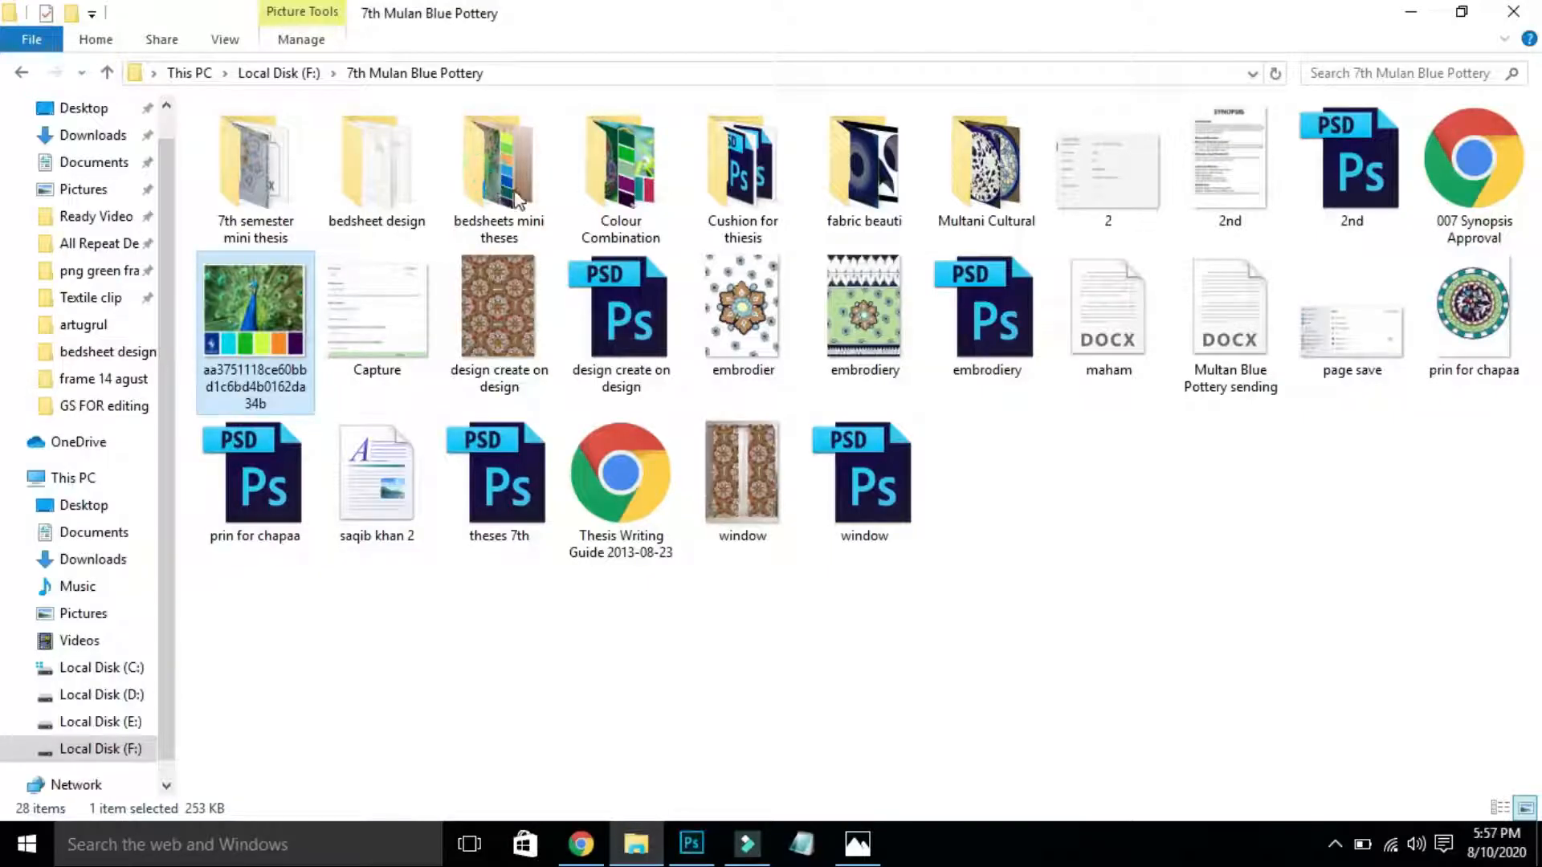
key(alt+Tab)
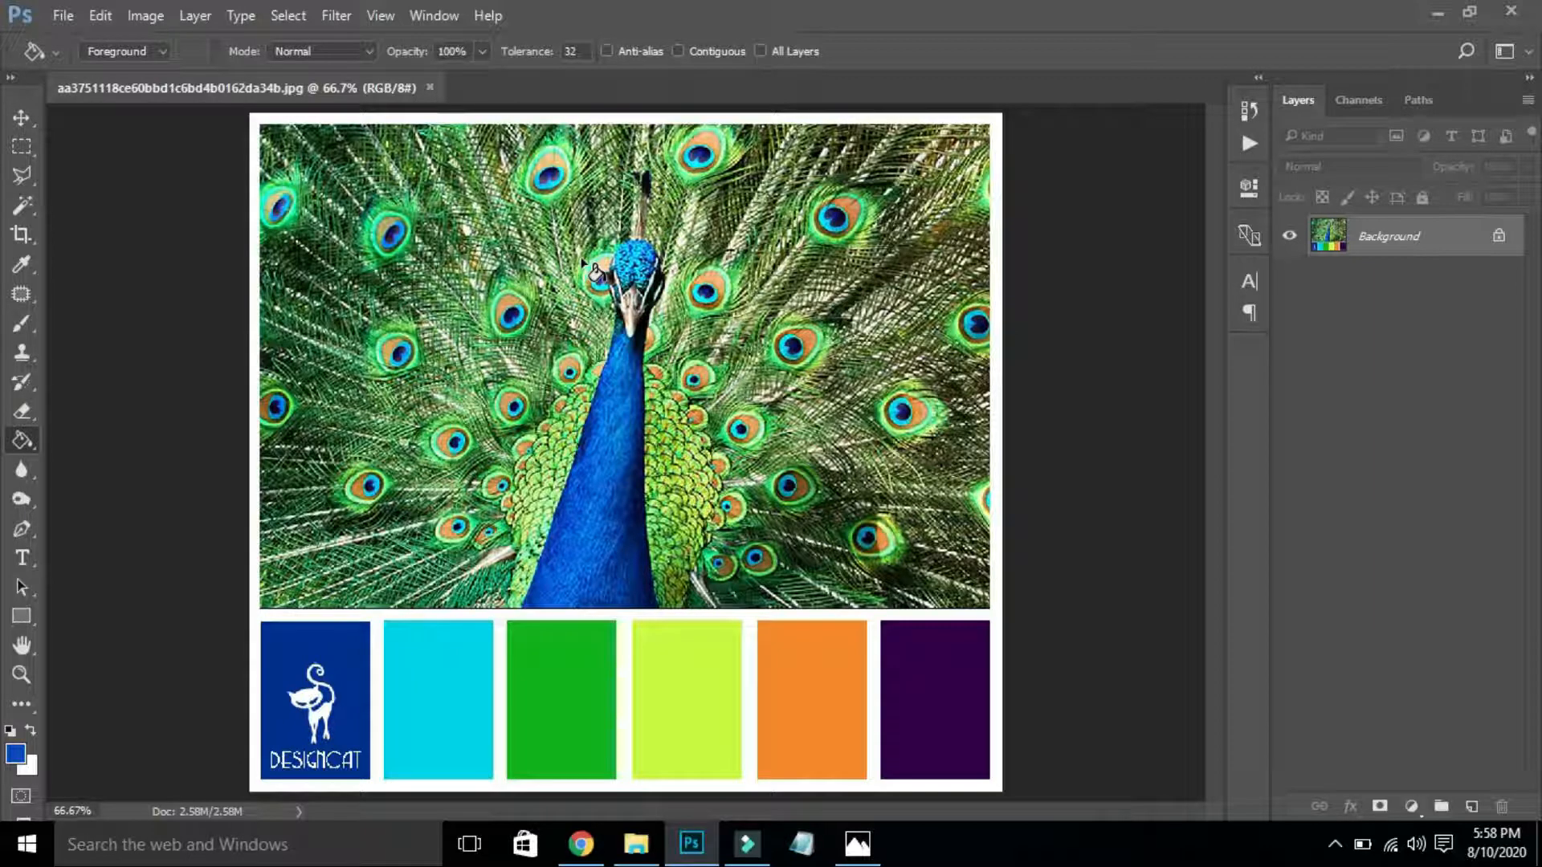
key(ctrl+w)
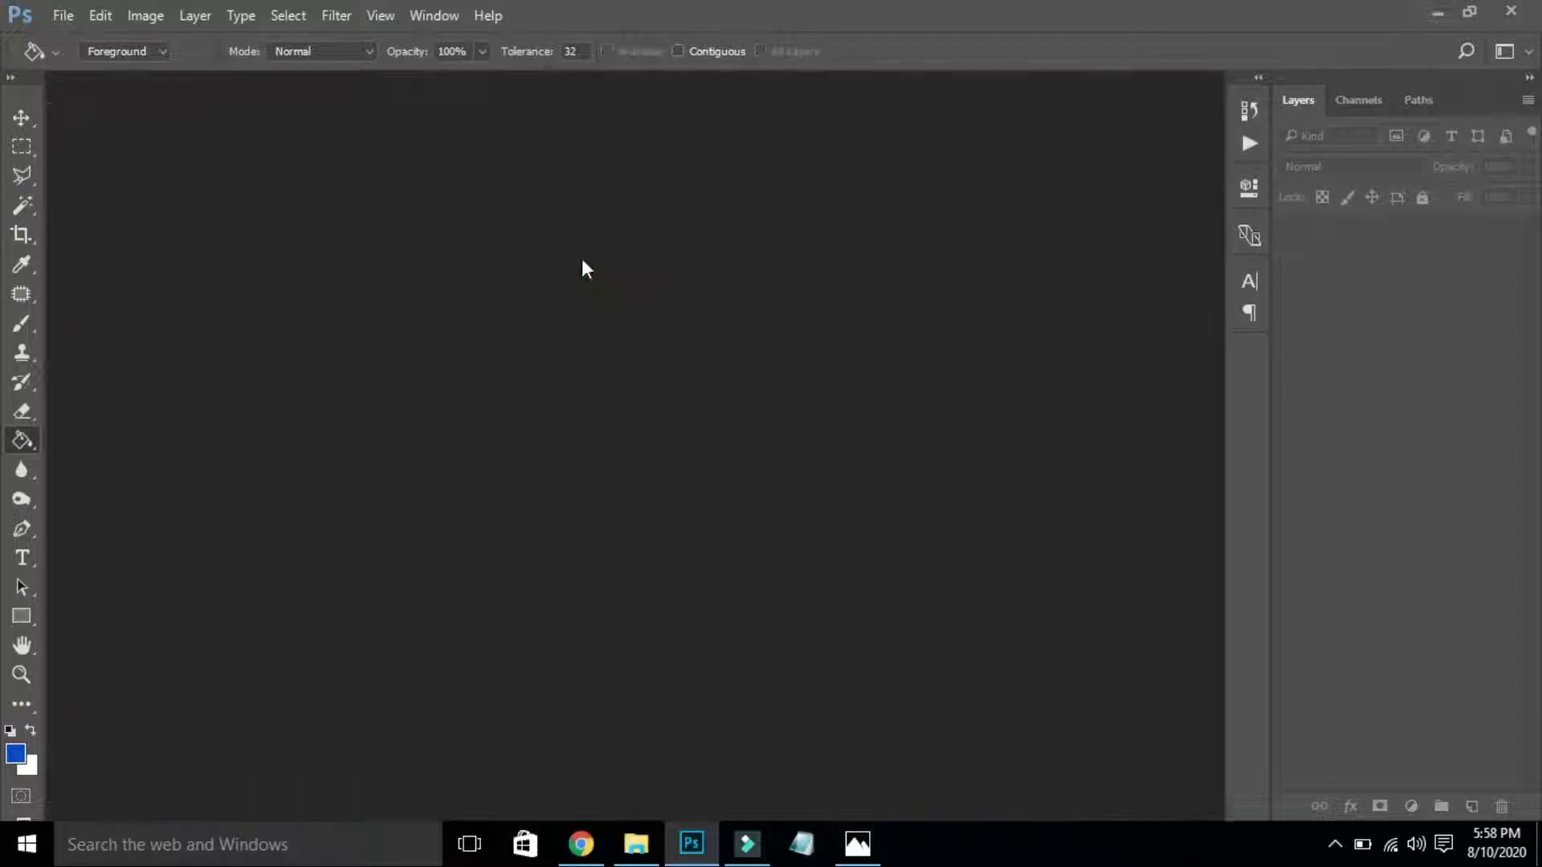
Open the peacock colour palette image from the bedsheets mini theses folder in Photoshop.
key(alt+Tab)
double_click(491, 185)
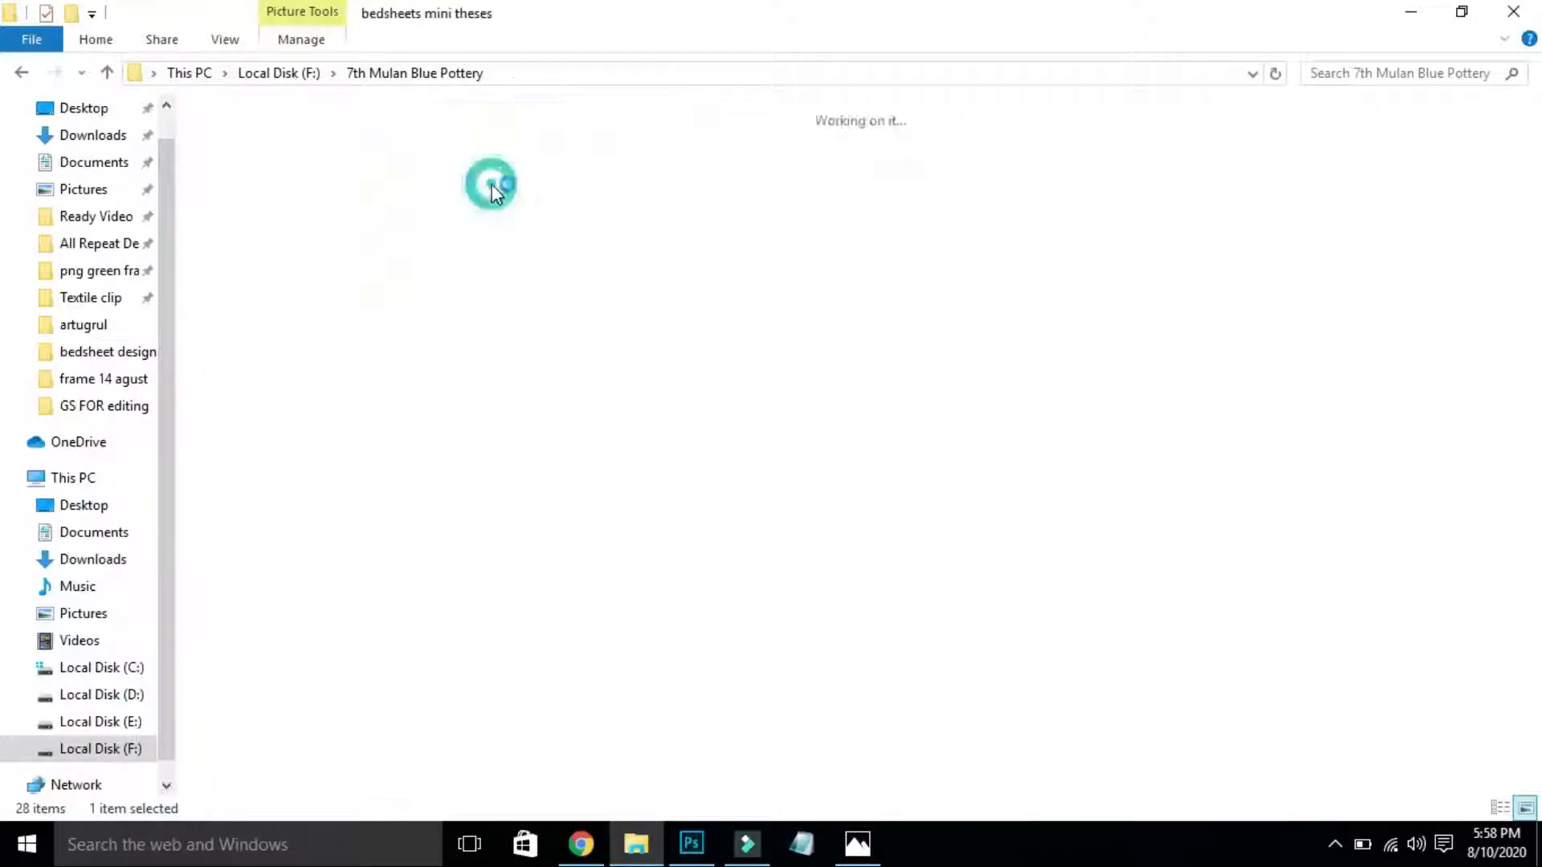
drag(447, 245, 1053, 451)
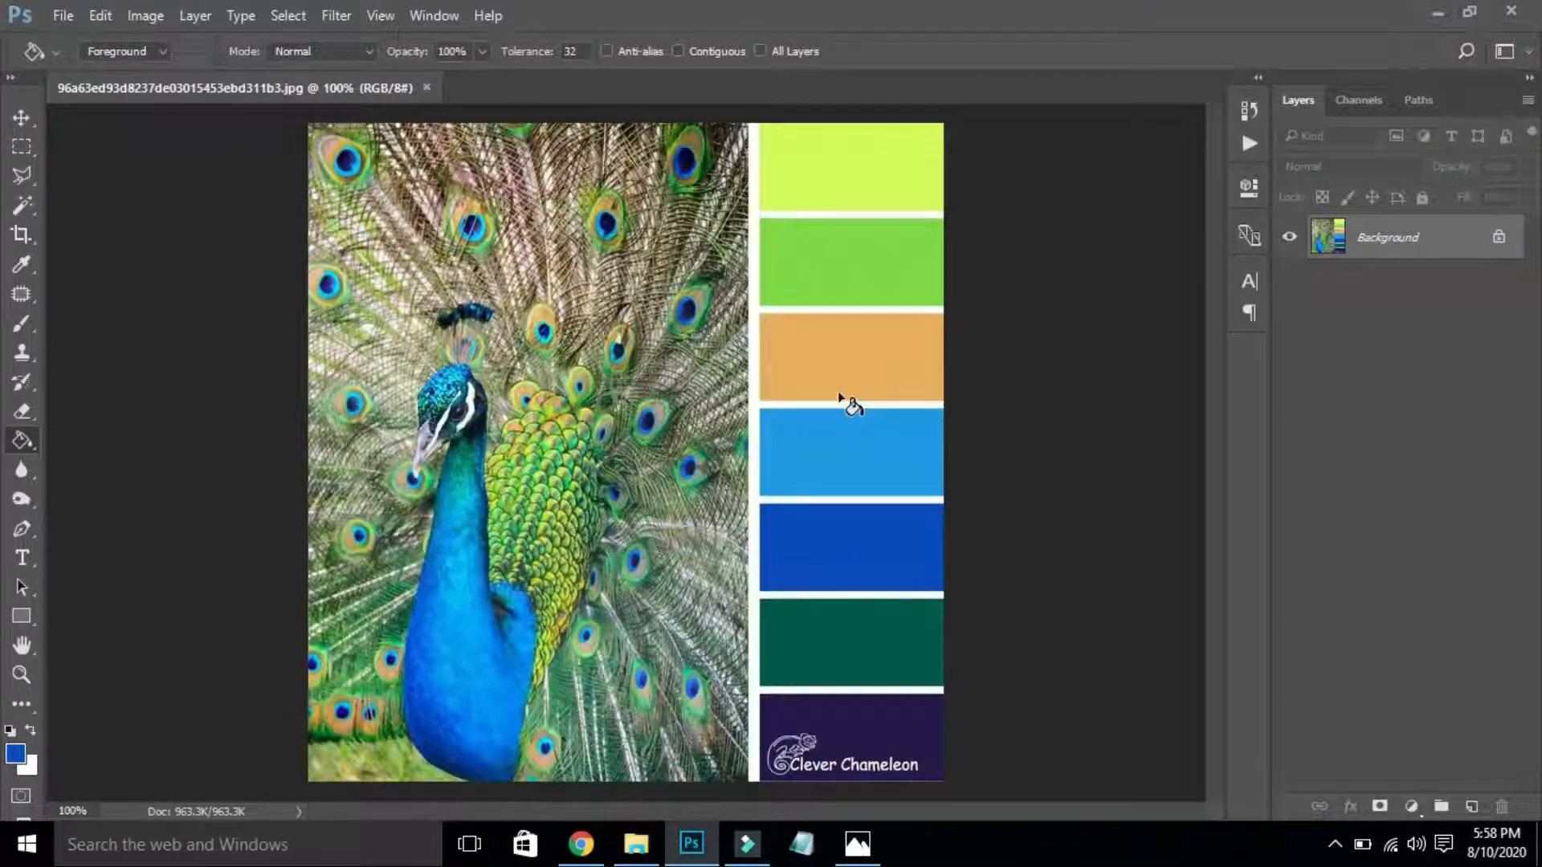
Open the Bed Sheet design pix low save image from the bedsheet design folder in Photoshop.
key(alt+Tab)
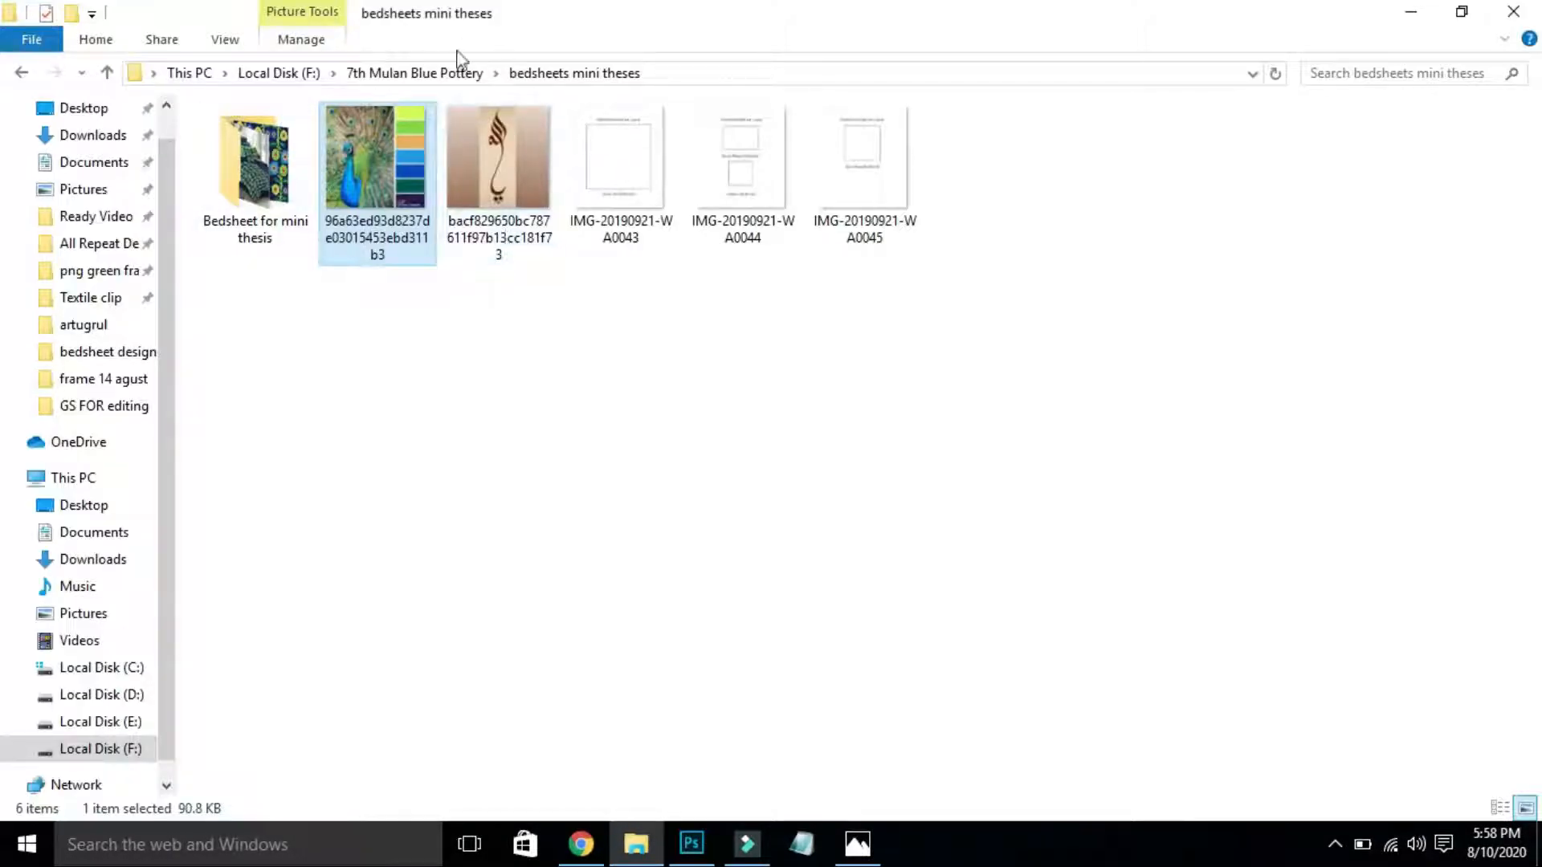
click(455, 71)
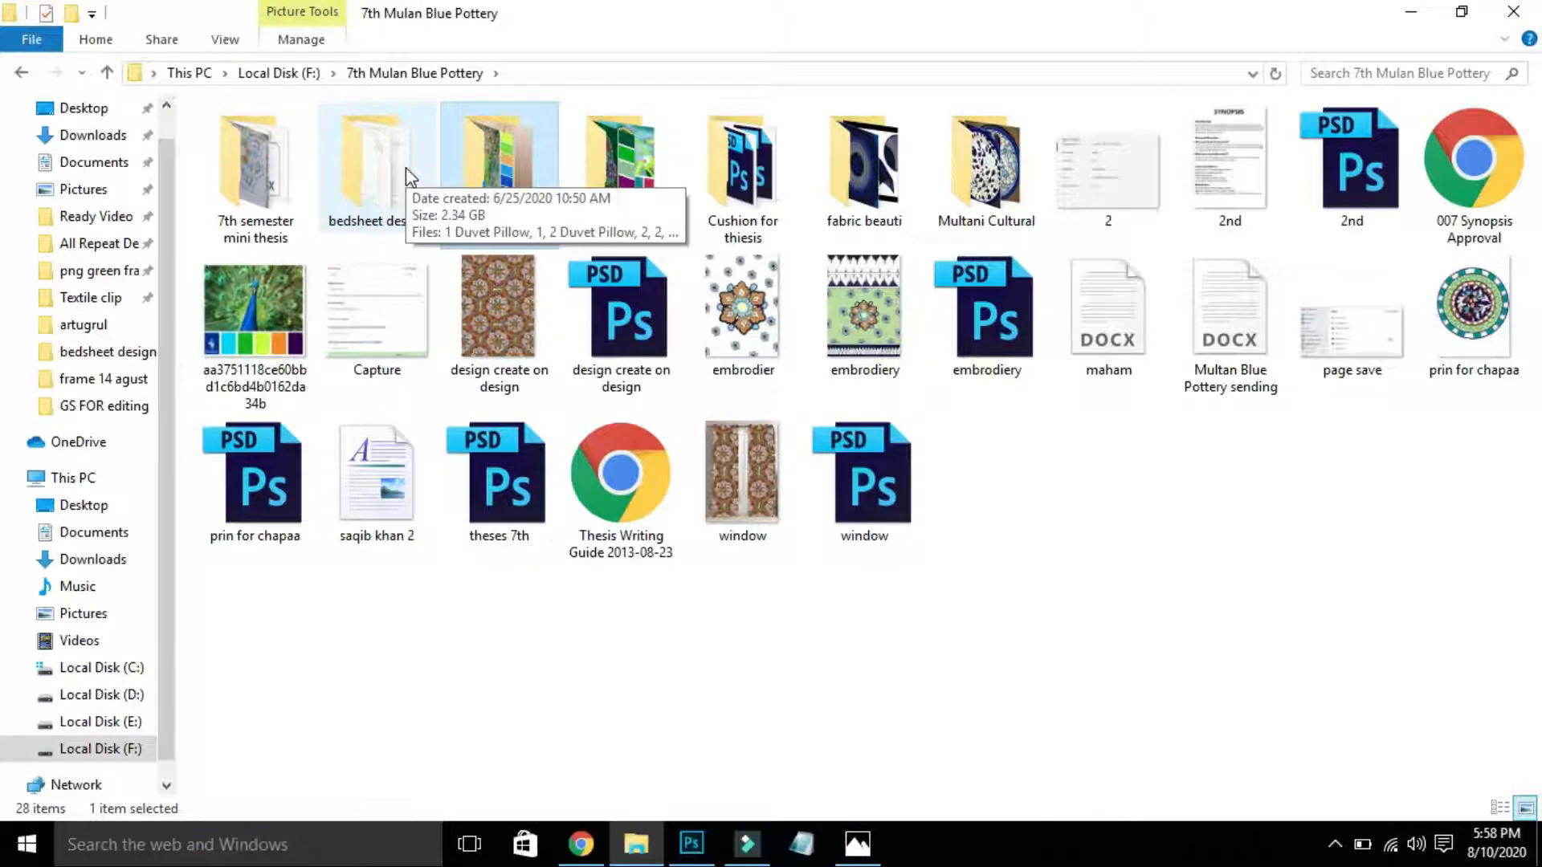
double_click(377, 172)
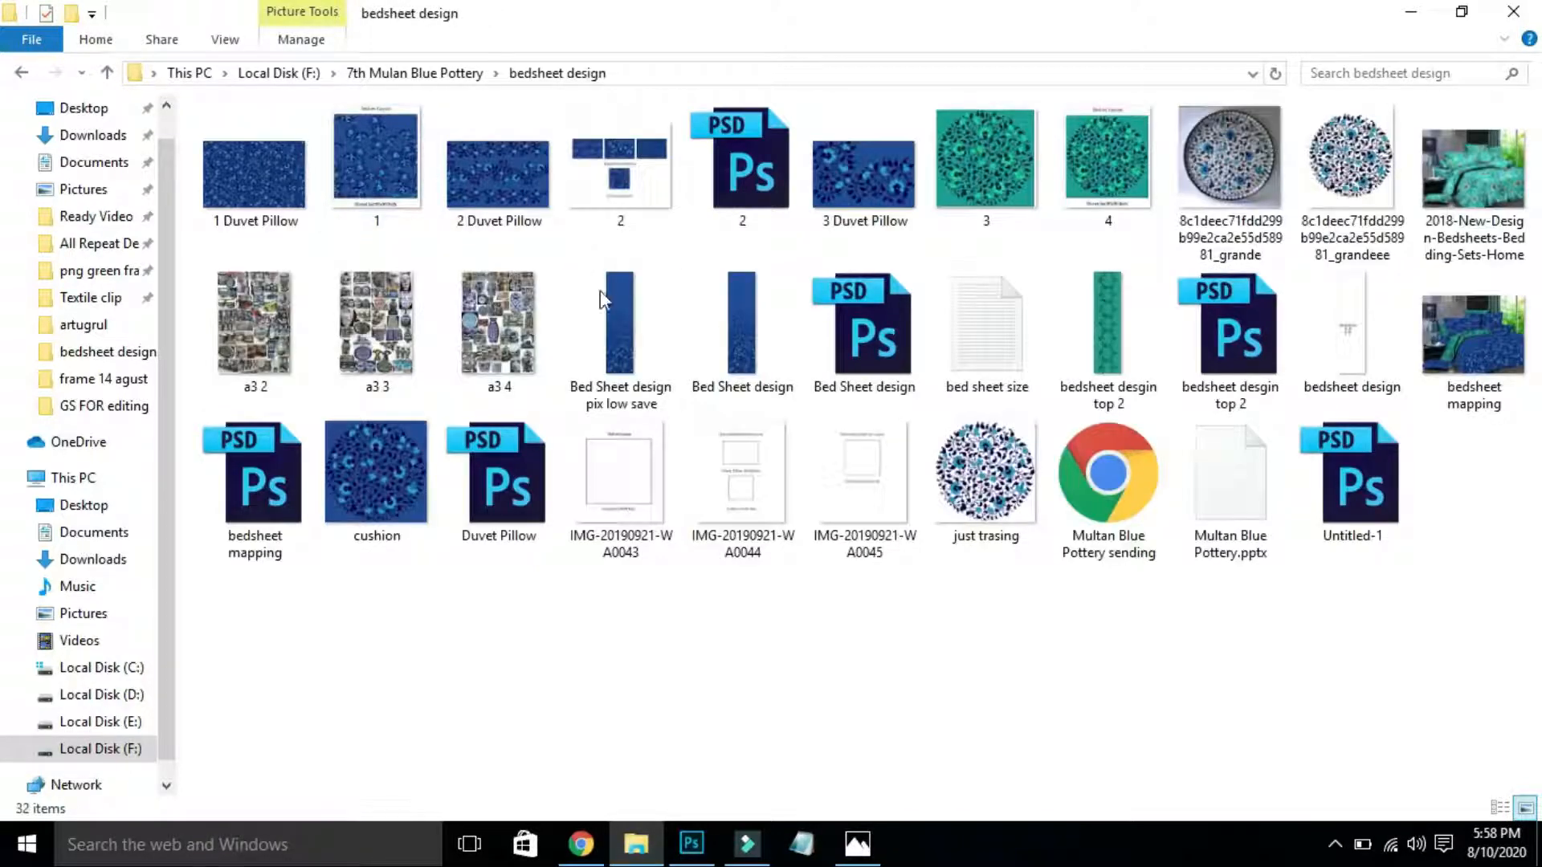
drag(604, 305, 1400, 469)
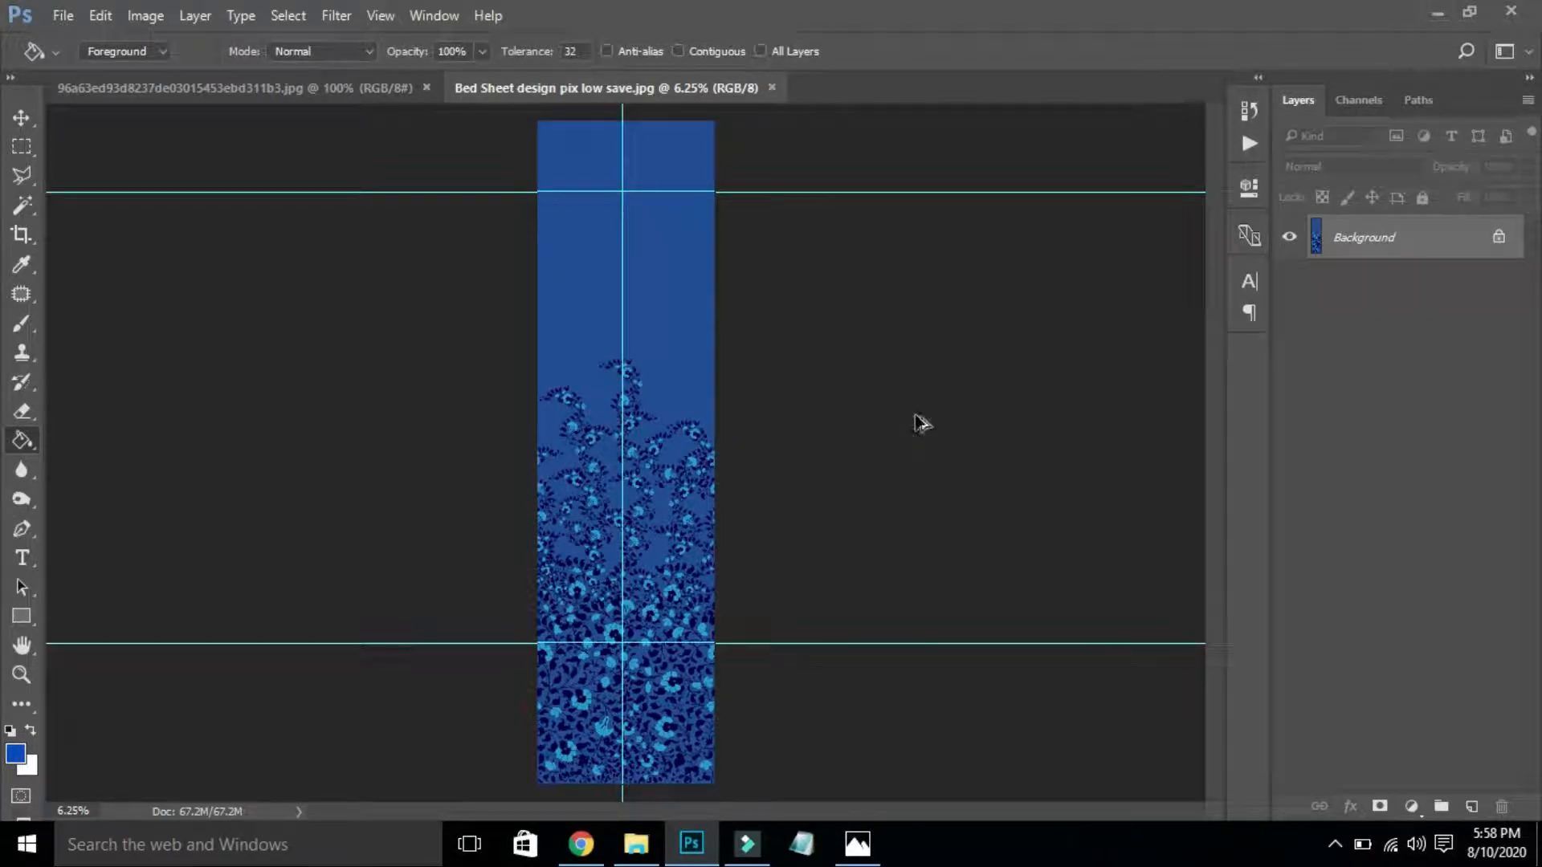
Review the bed sheet design's width, height and resolution in the Image Size settings.
key(ctrl+alt+i)
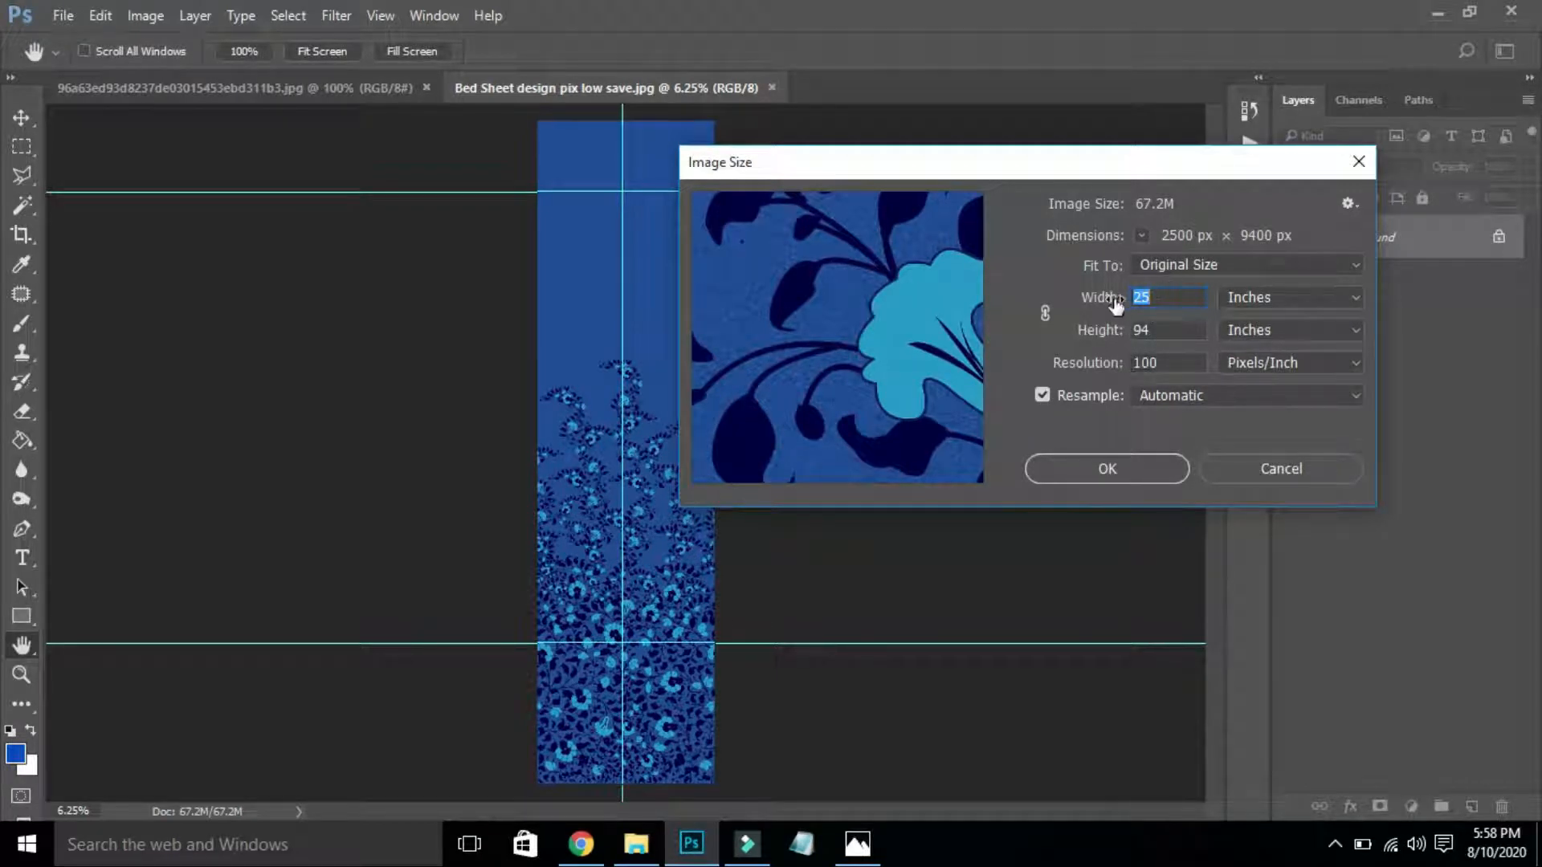
double_click(1171, 363)
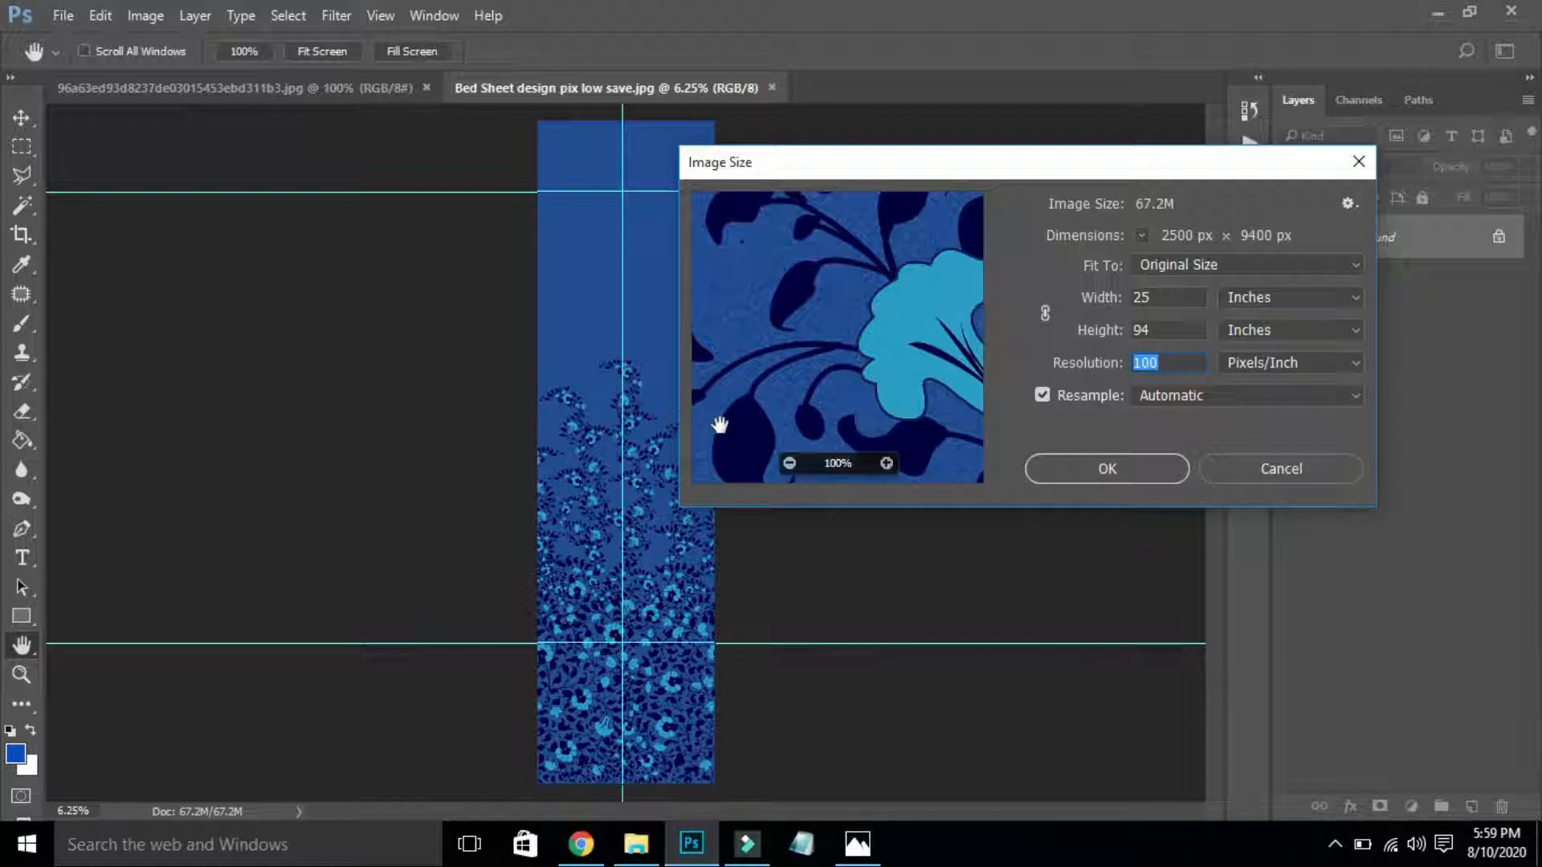
click(1135, 467)
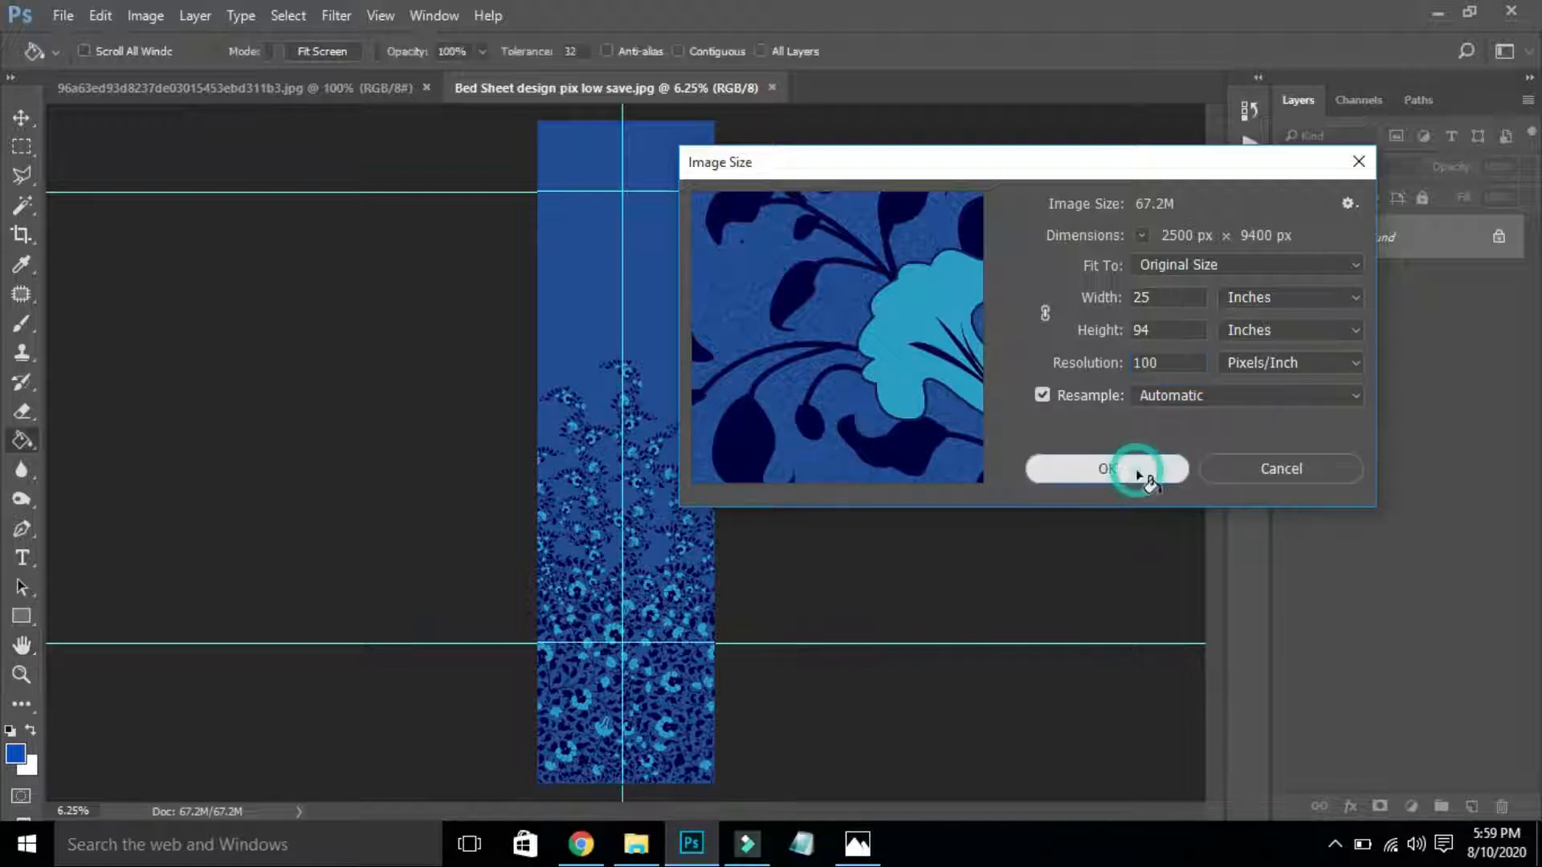
Crop the plain blue area off the top of the bed sheet design, down to the tip of the tallest floral motif.
key(c)
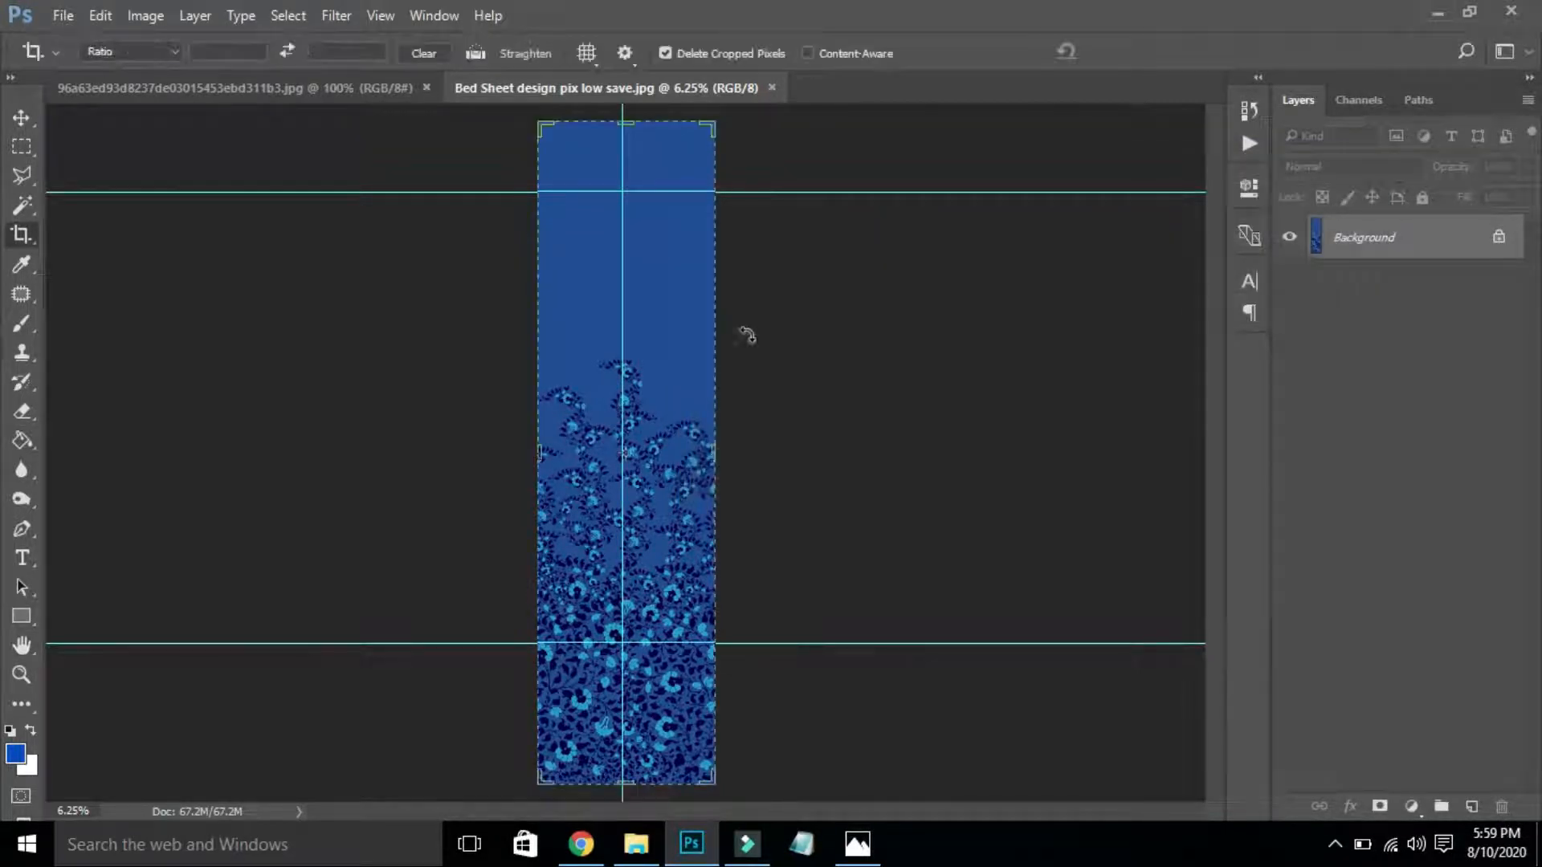
drag(618, 104, 633, 238)
key(Return)
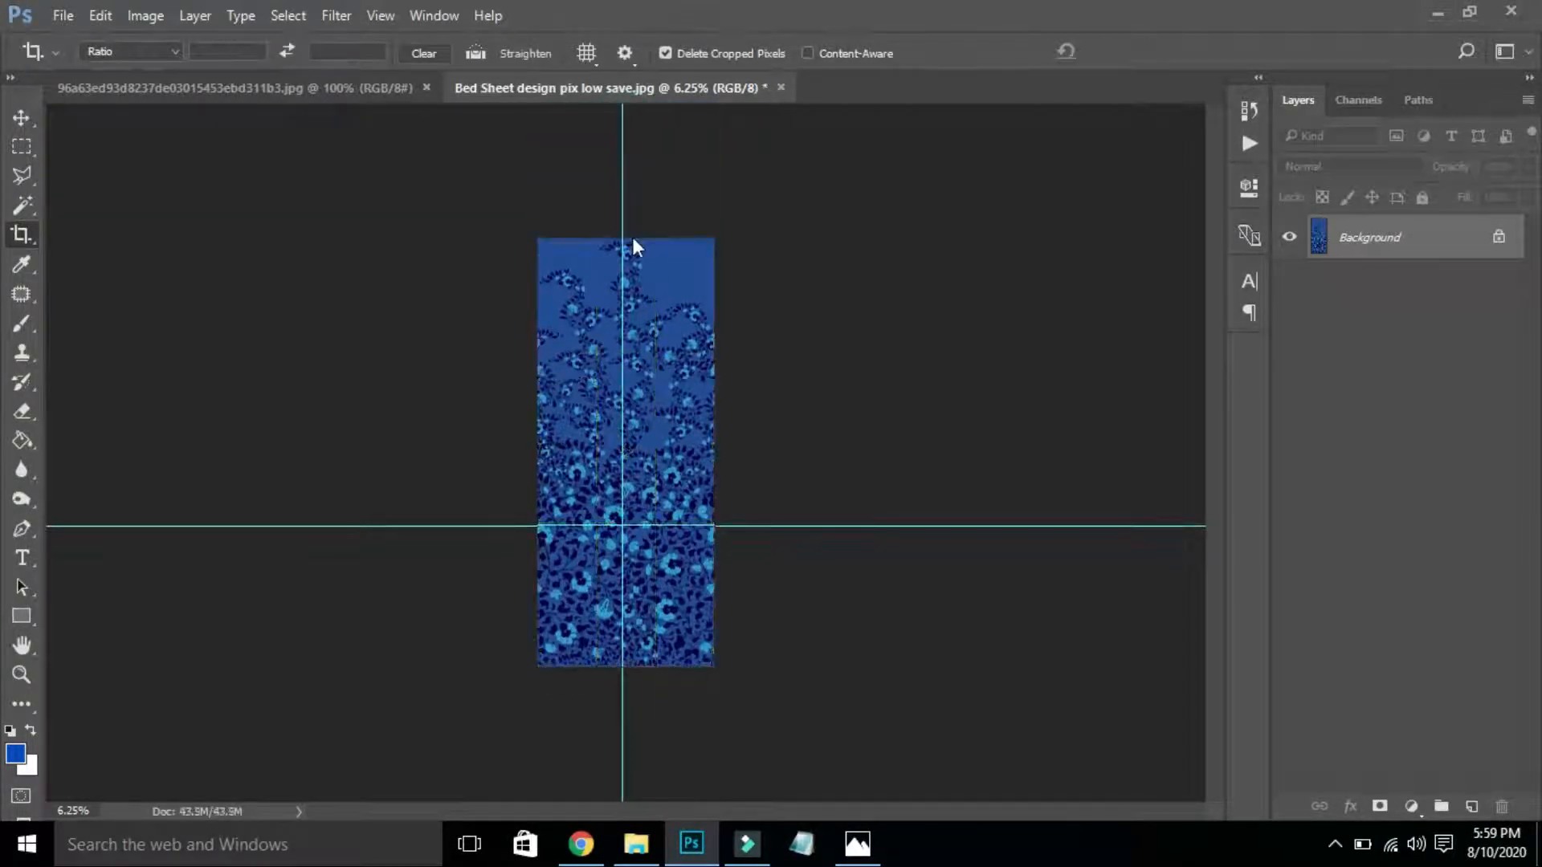
key(ctrl+0)
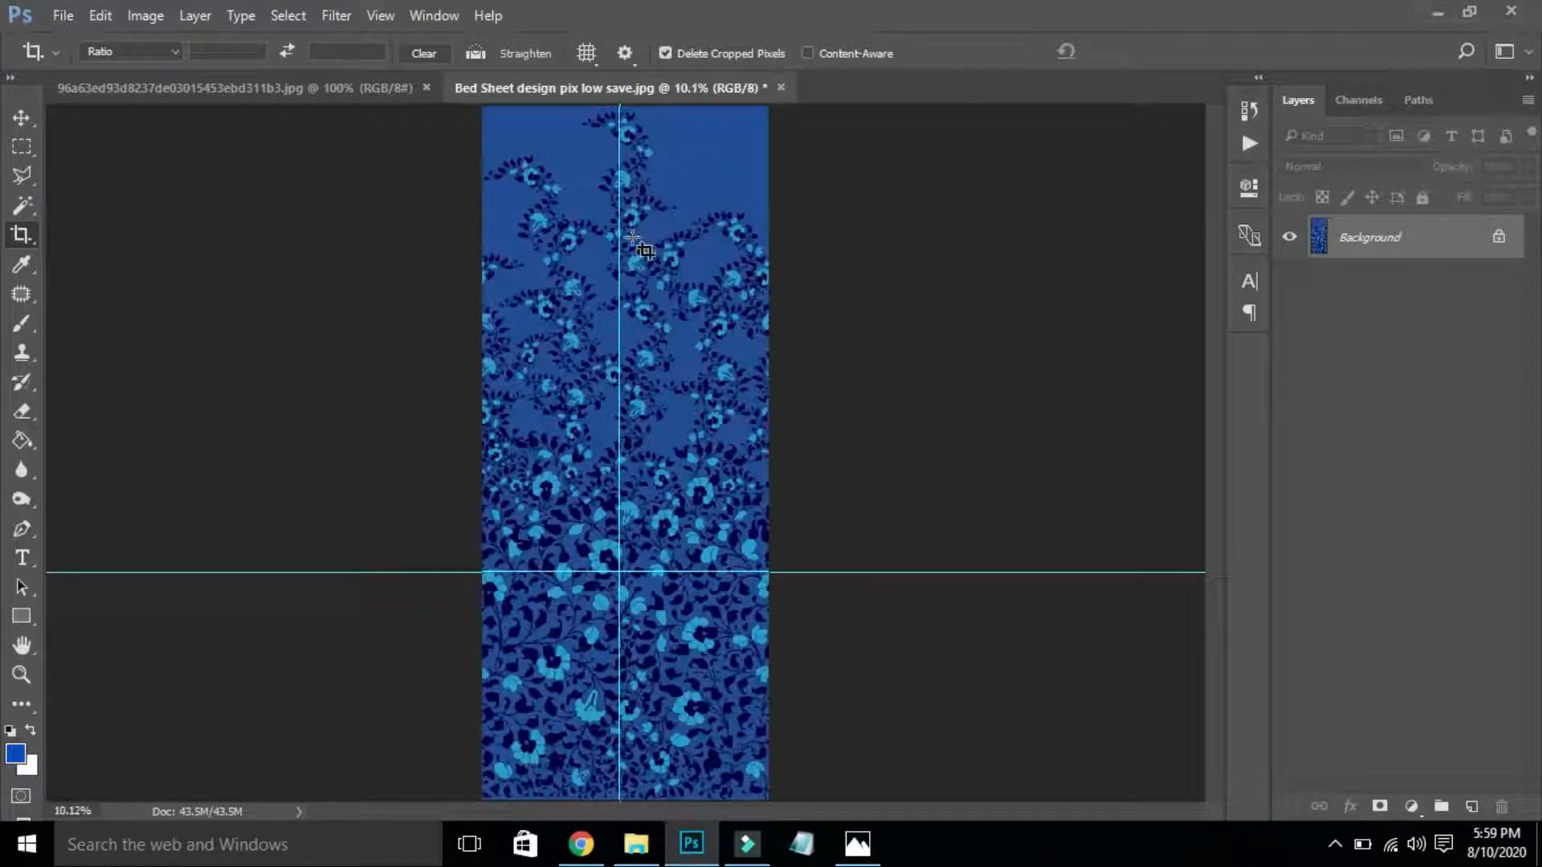
Duplicate the cropped bed sheet image as Bed Sheet design pix low save copy and float the copy in its own window beside the original.
click(363, 95)
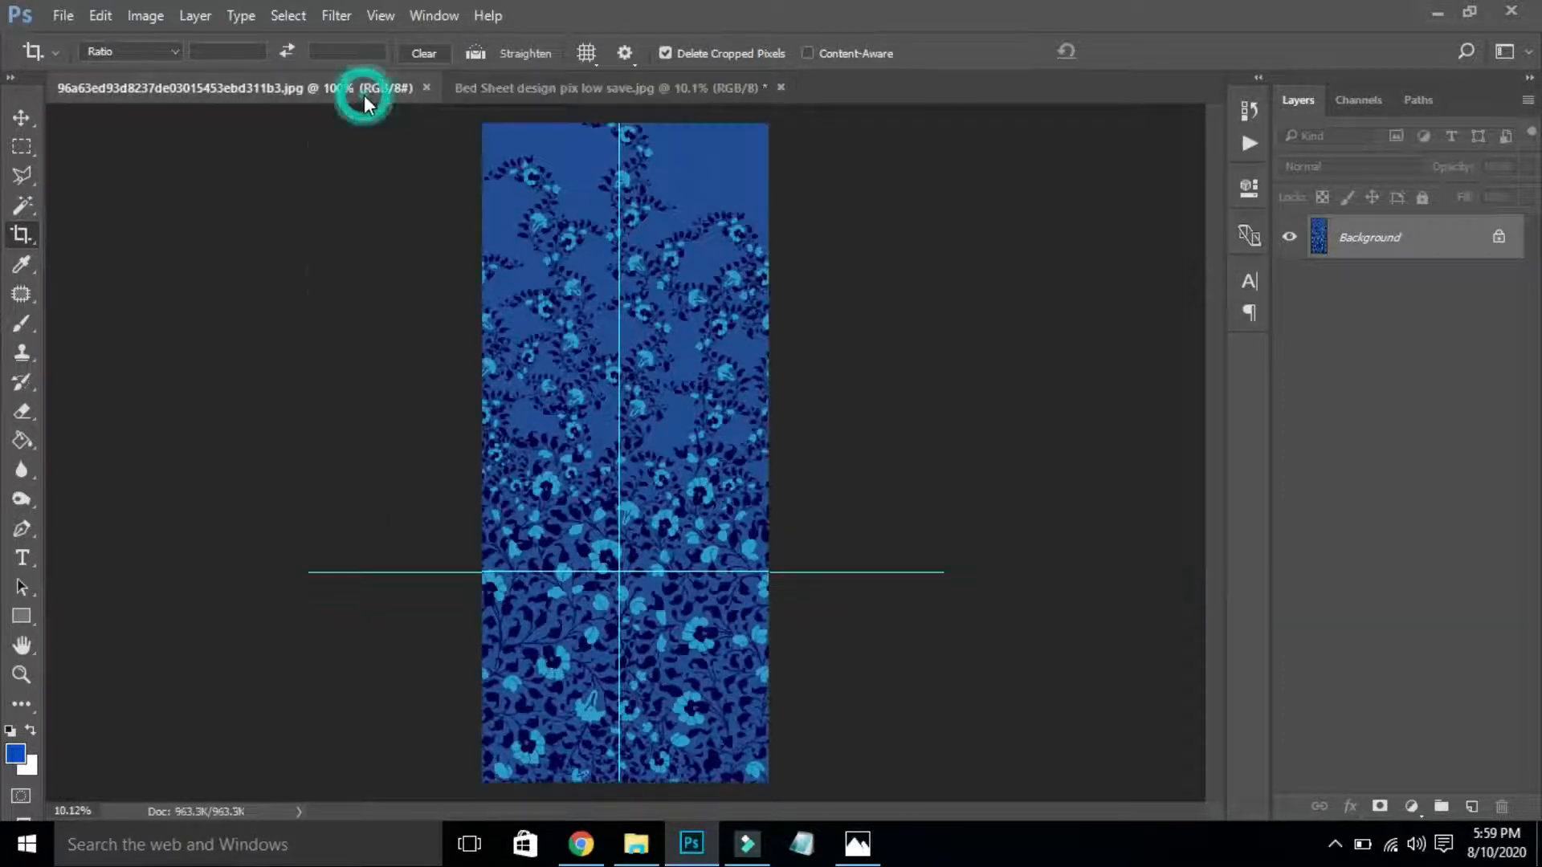
click(485, 96)
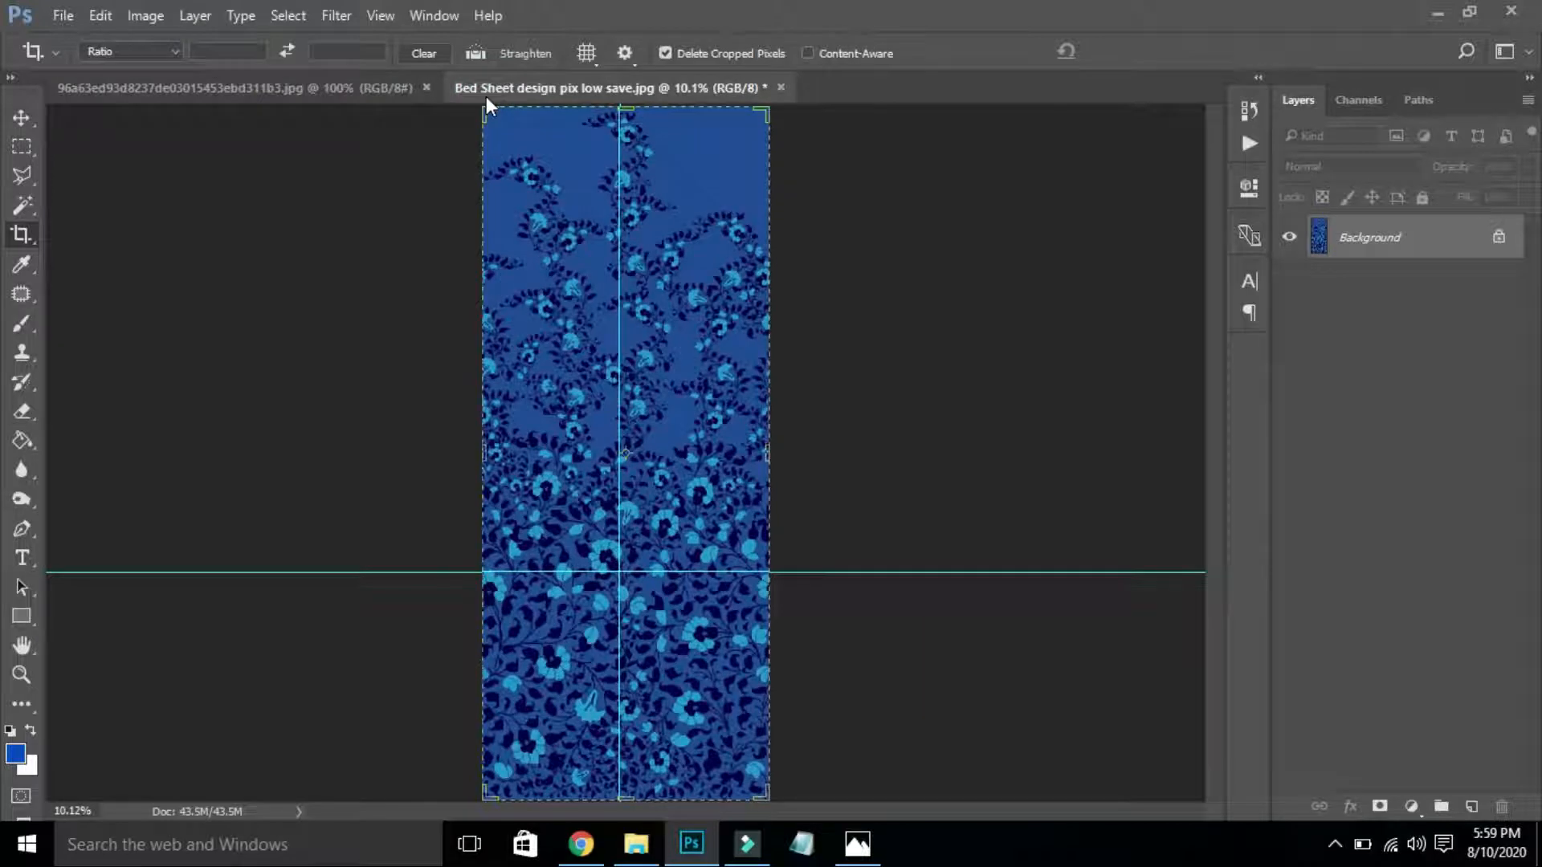
key(v)
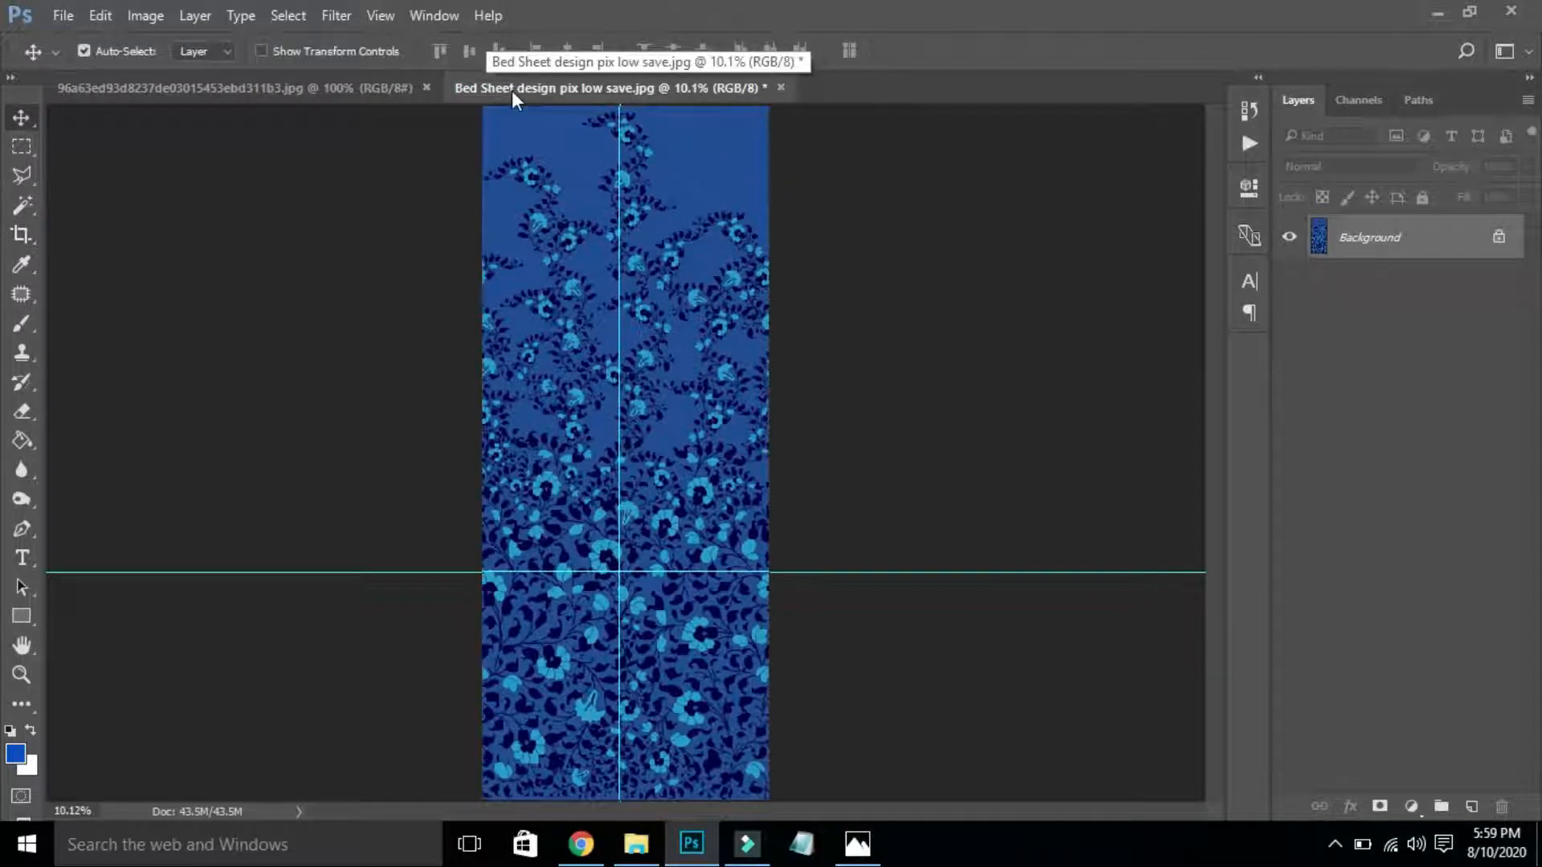
click(143, 17)
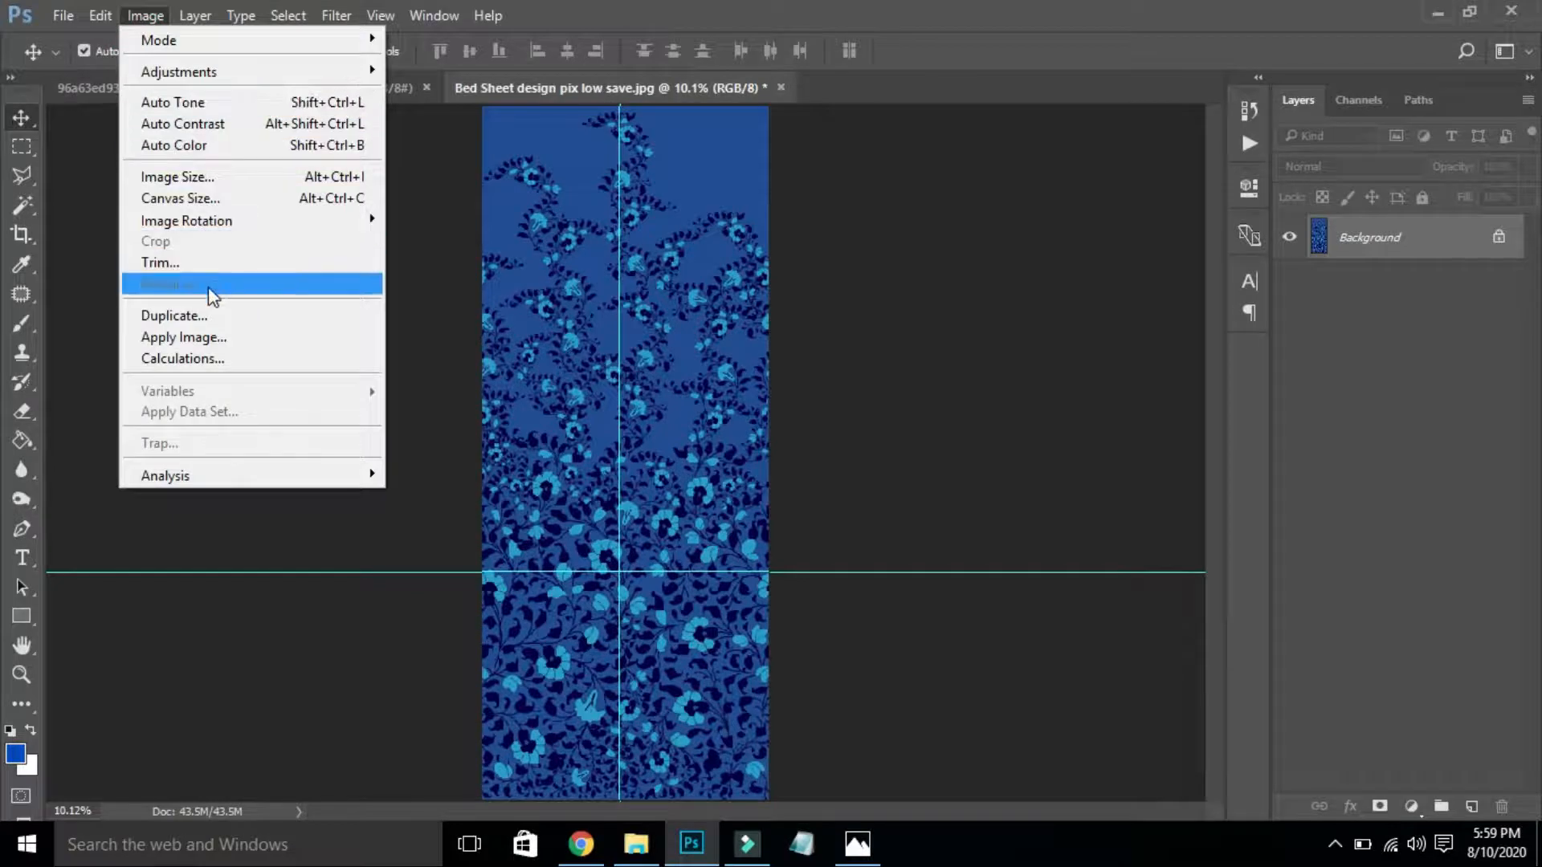
click(210, 315)
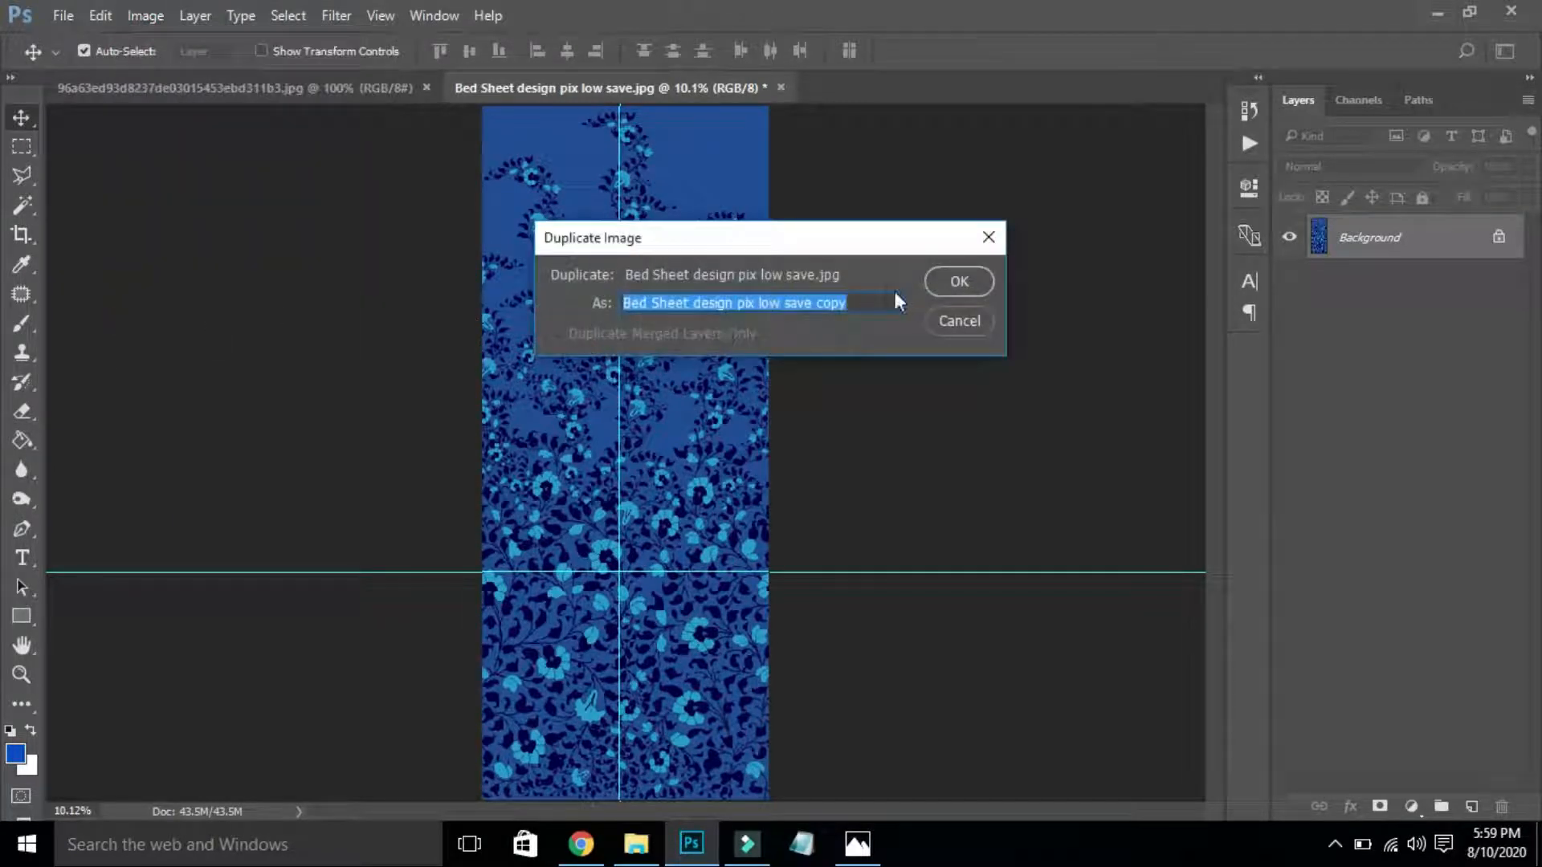
click(960, 281)
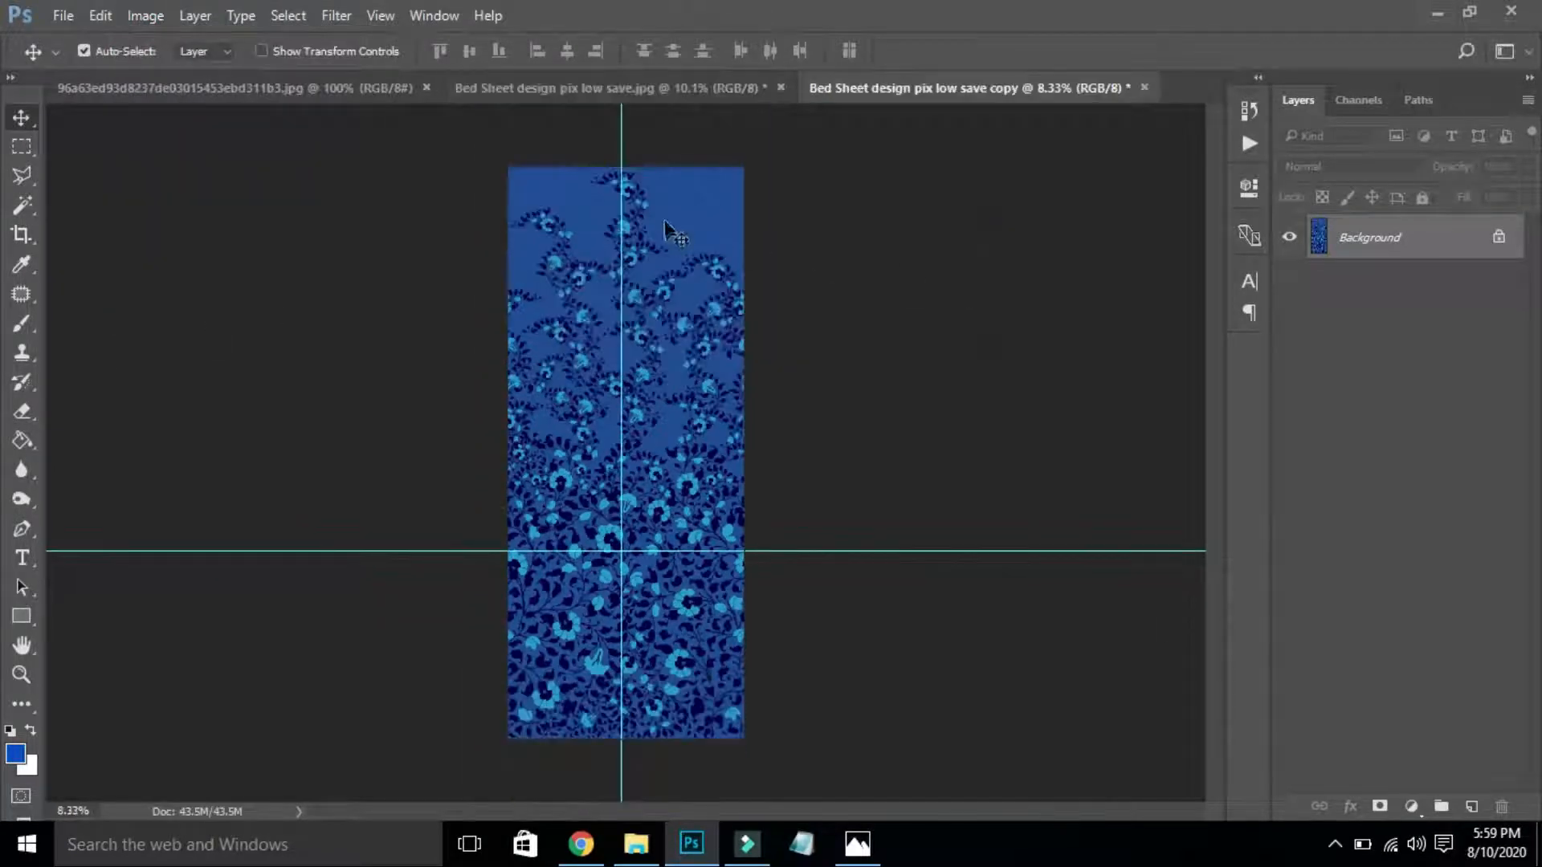
drag(849, 93, 1012, 119)
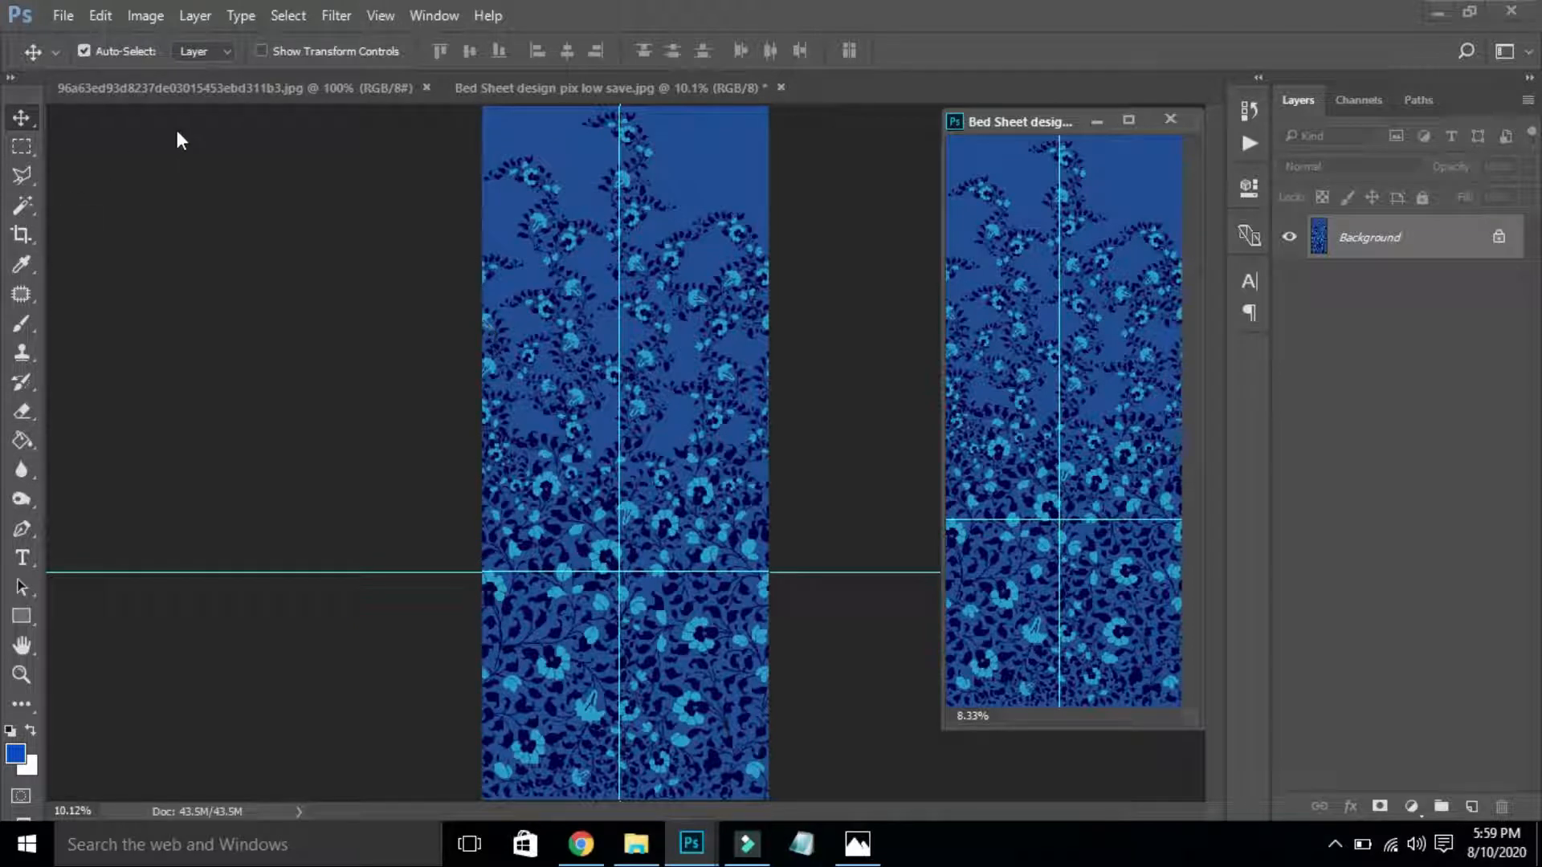
Copy the column of colour swatches from the peacock image, close that image and paste the swatches into the bed sheet design.
click(252, 80)
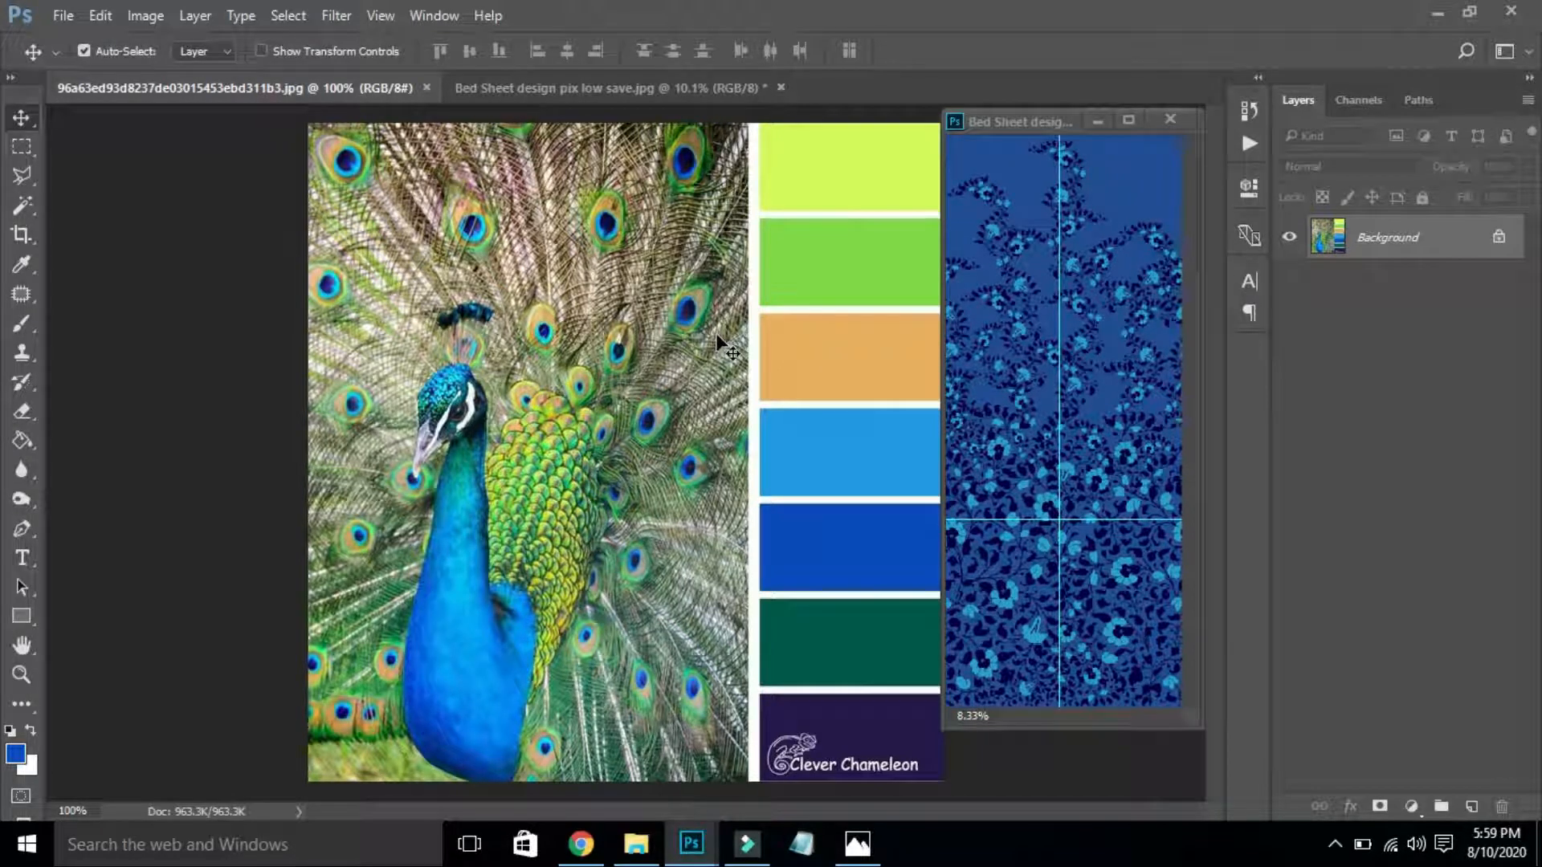
key(m)
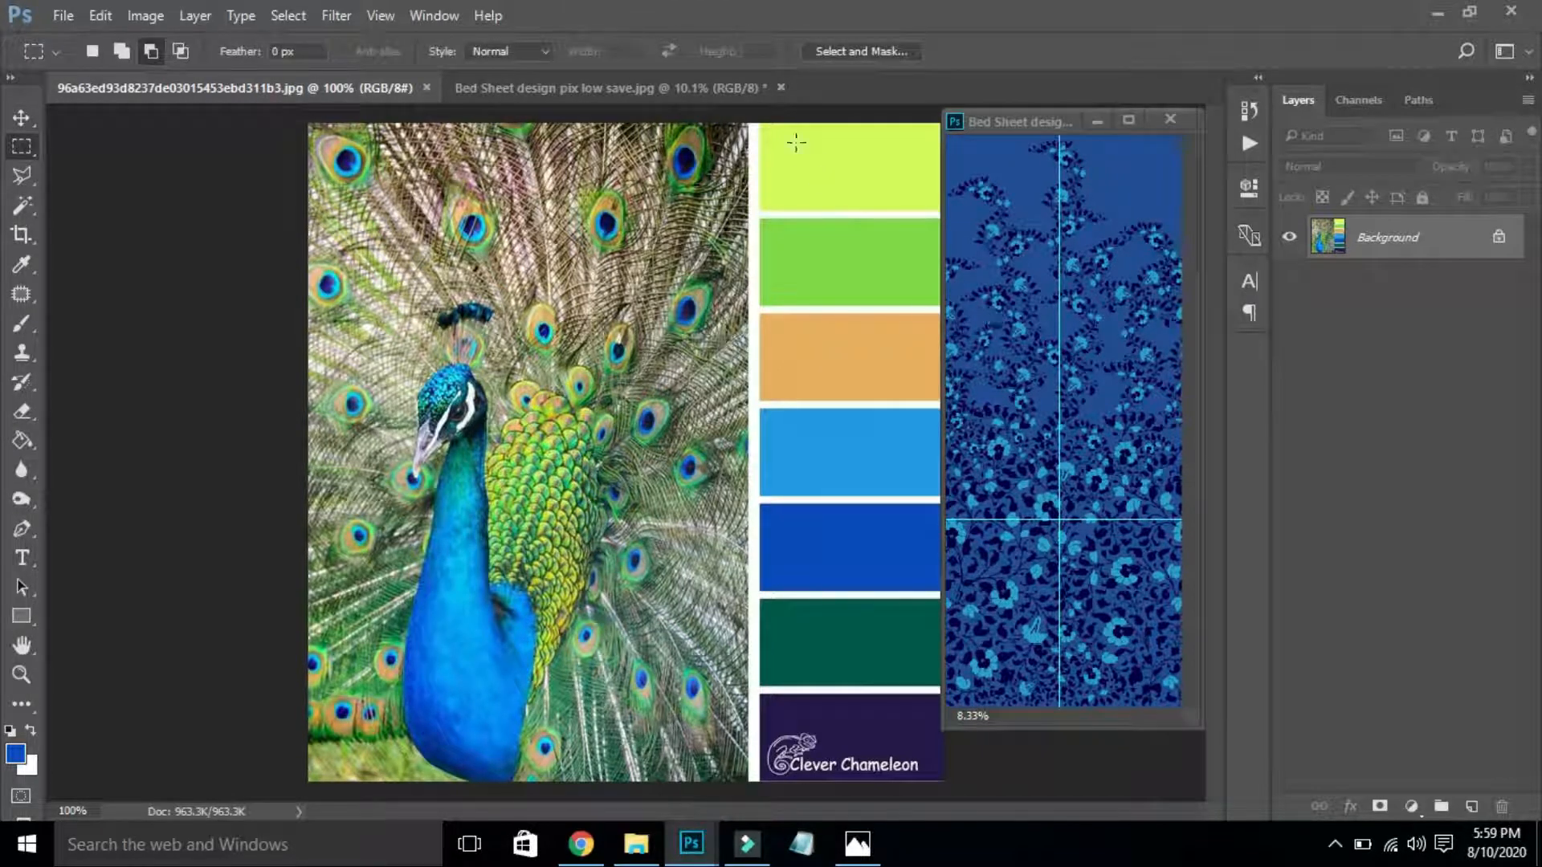
drag(762, 114, 906, 805)
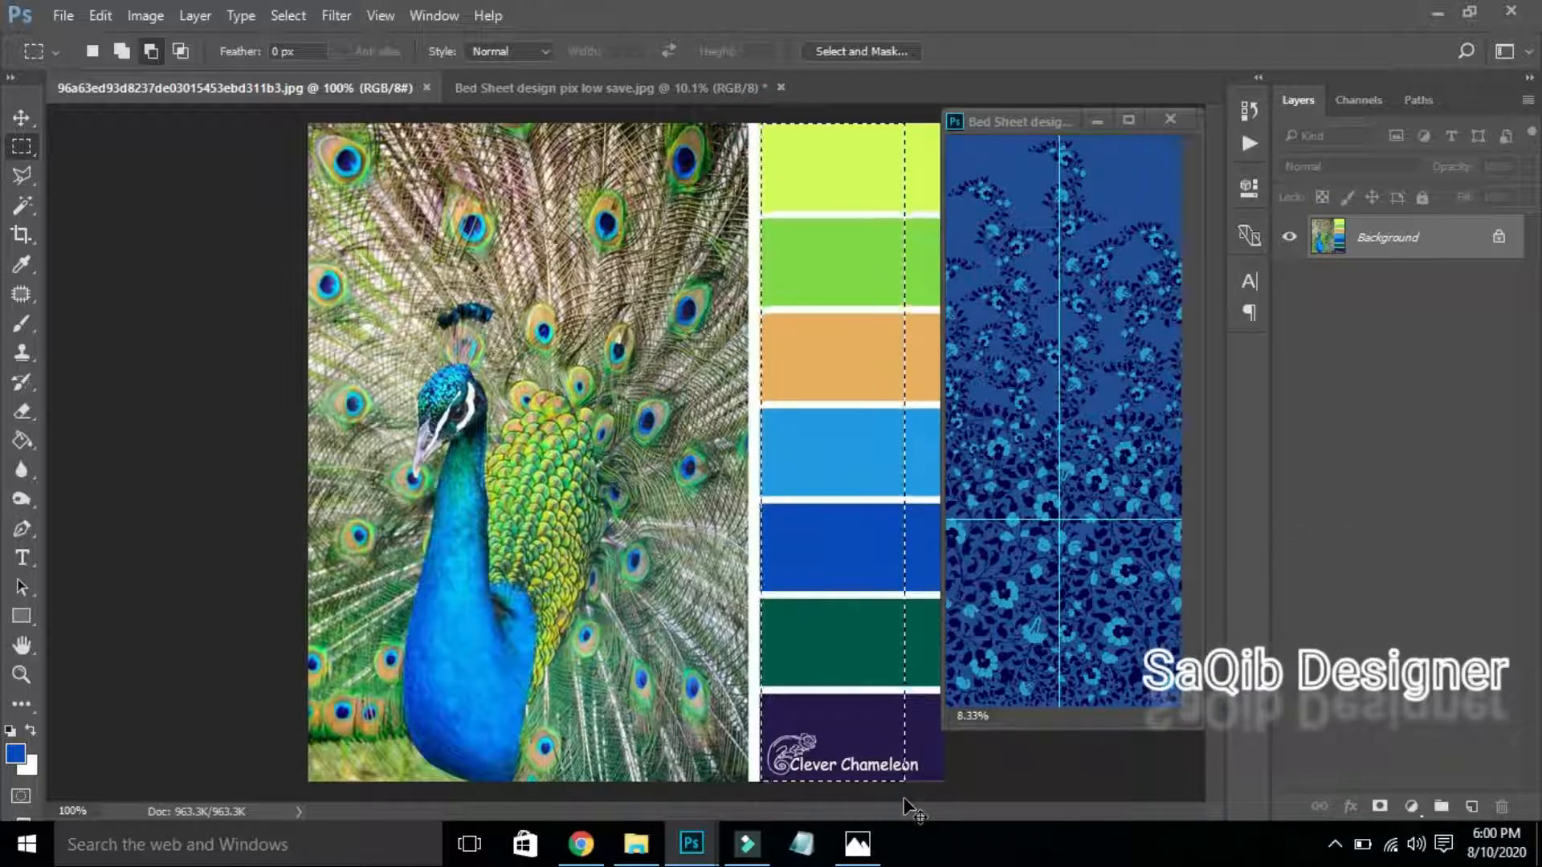
key(ctrl+w)
key(ctrl+v)
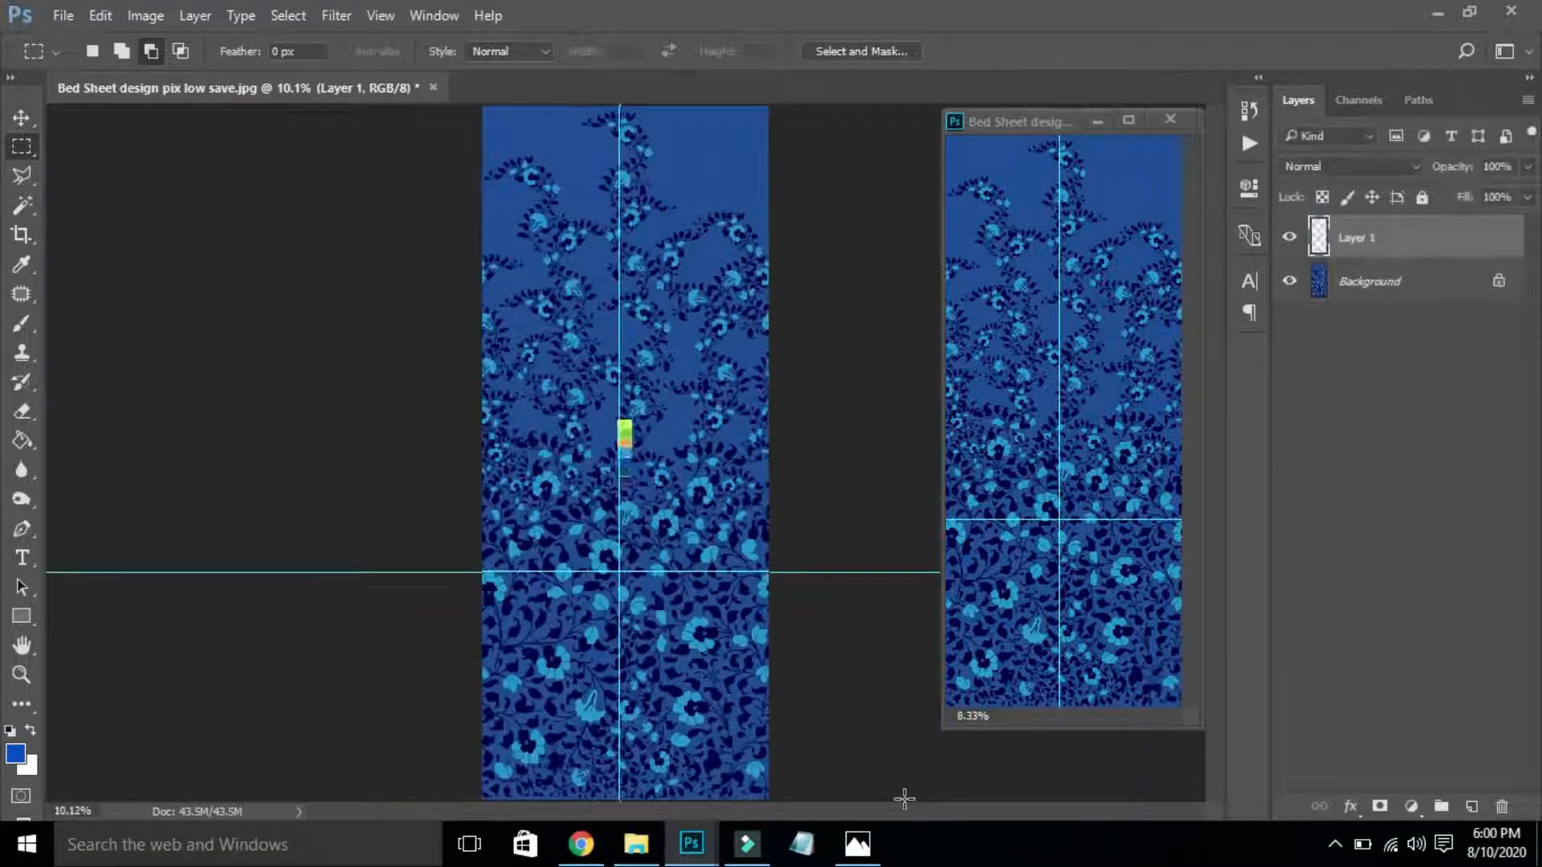
Move the pasted swatches to the right edge of the bed sheet design.
key(v)
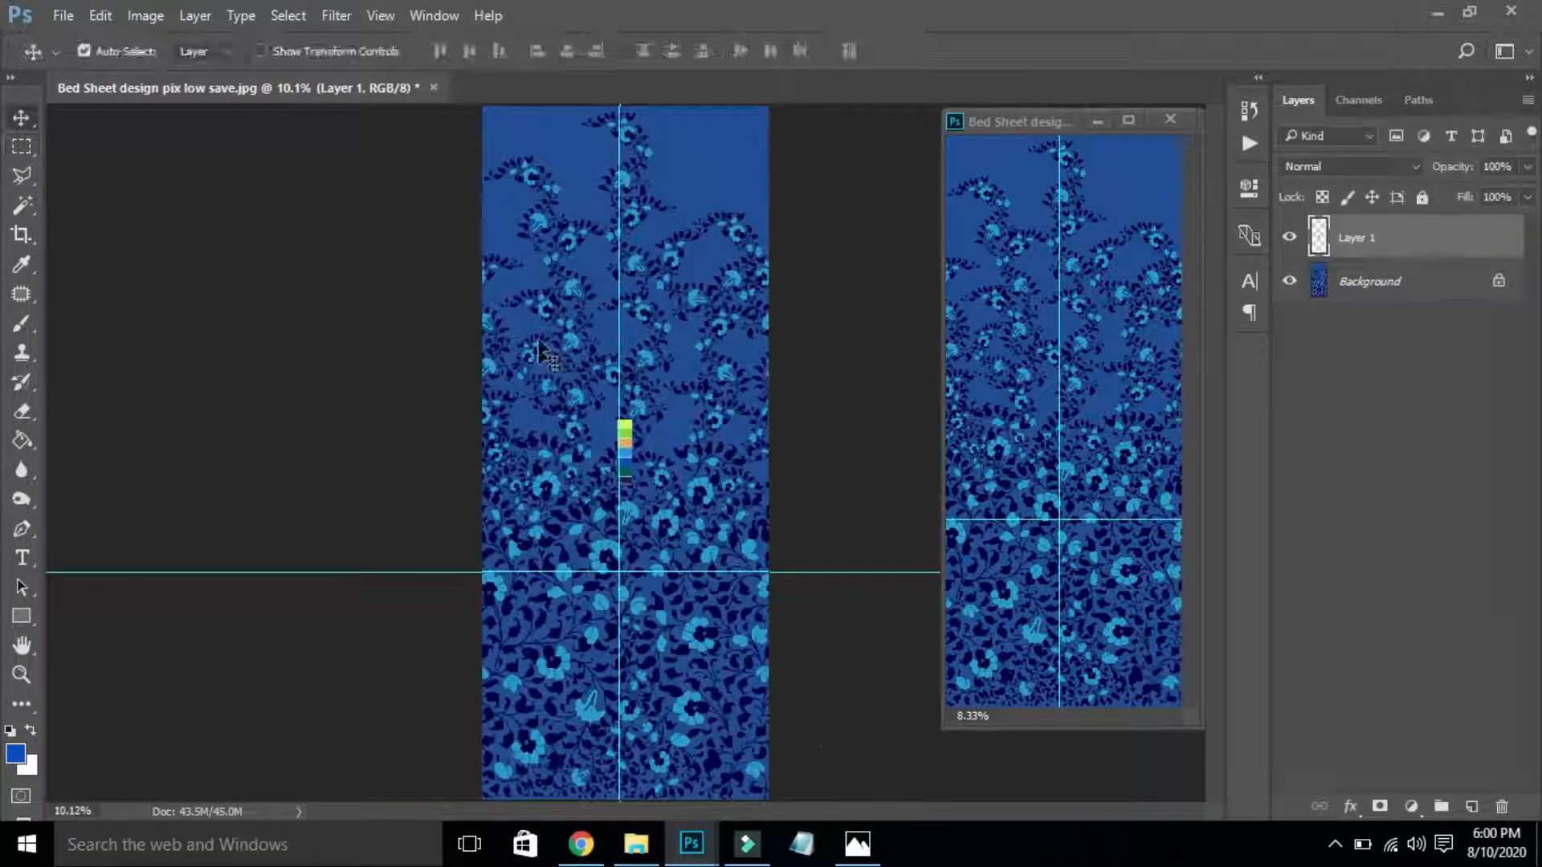
drag(627, 450, 774, 516)
key(m)
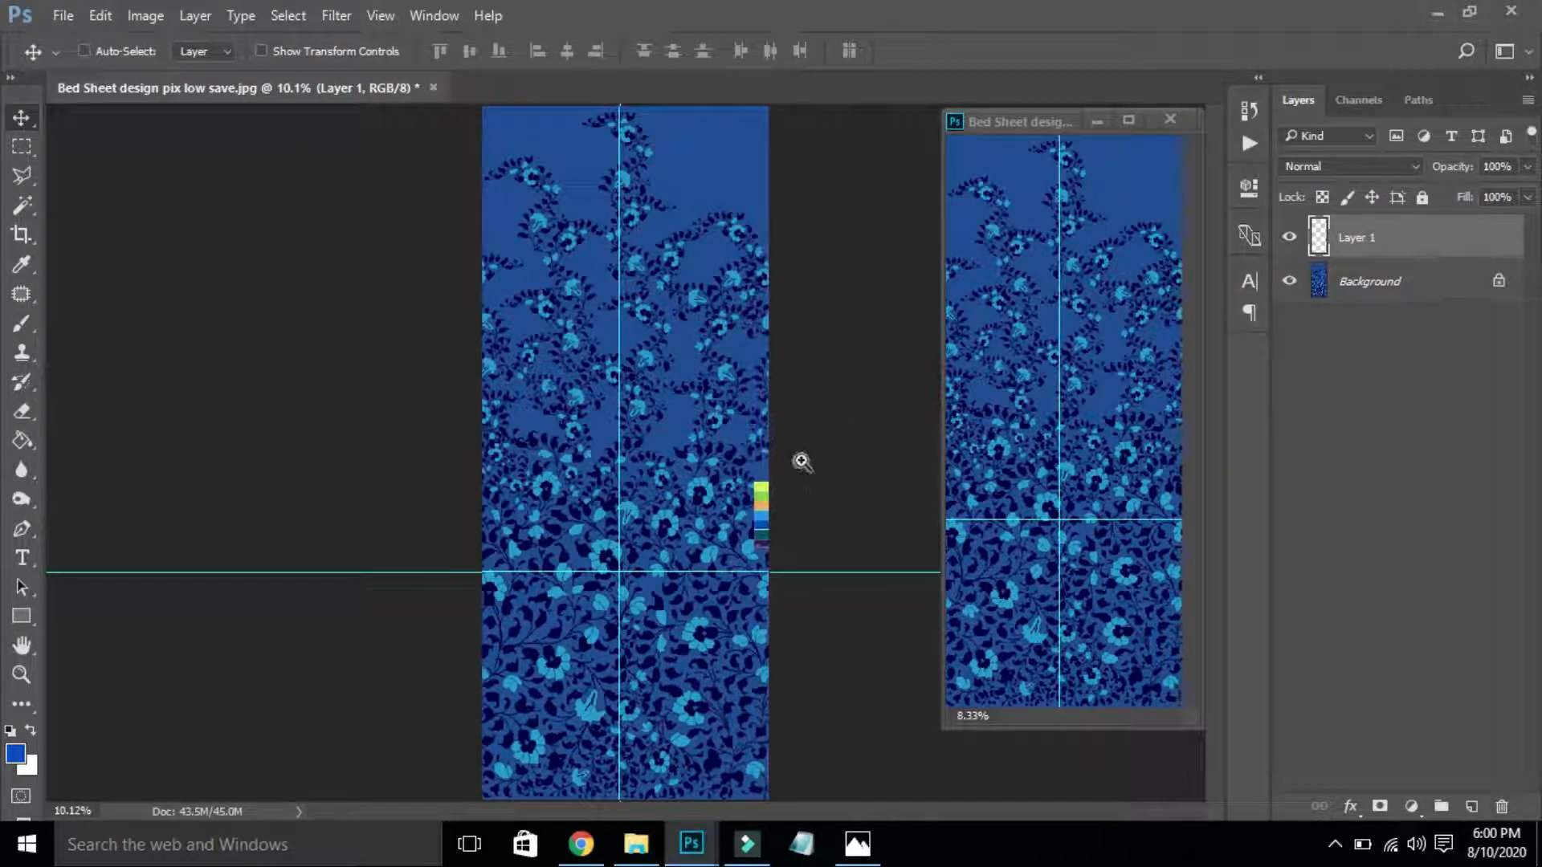
Make the Background layer active and sample the dark purple swatch as the foreground colour.
drag(799, 459, 534, 593)
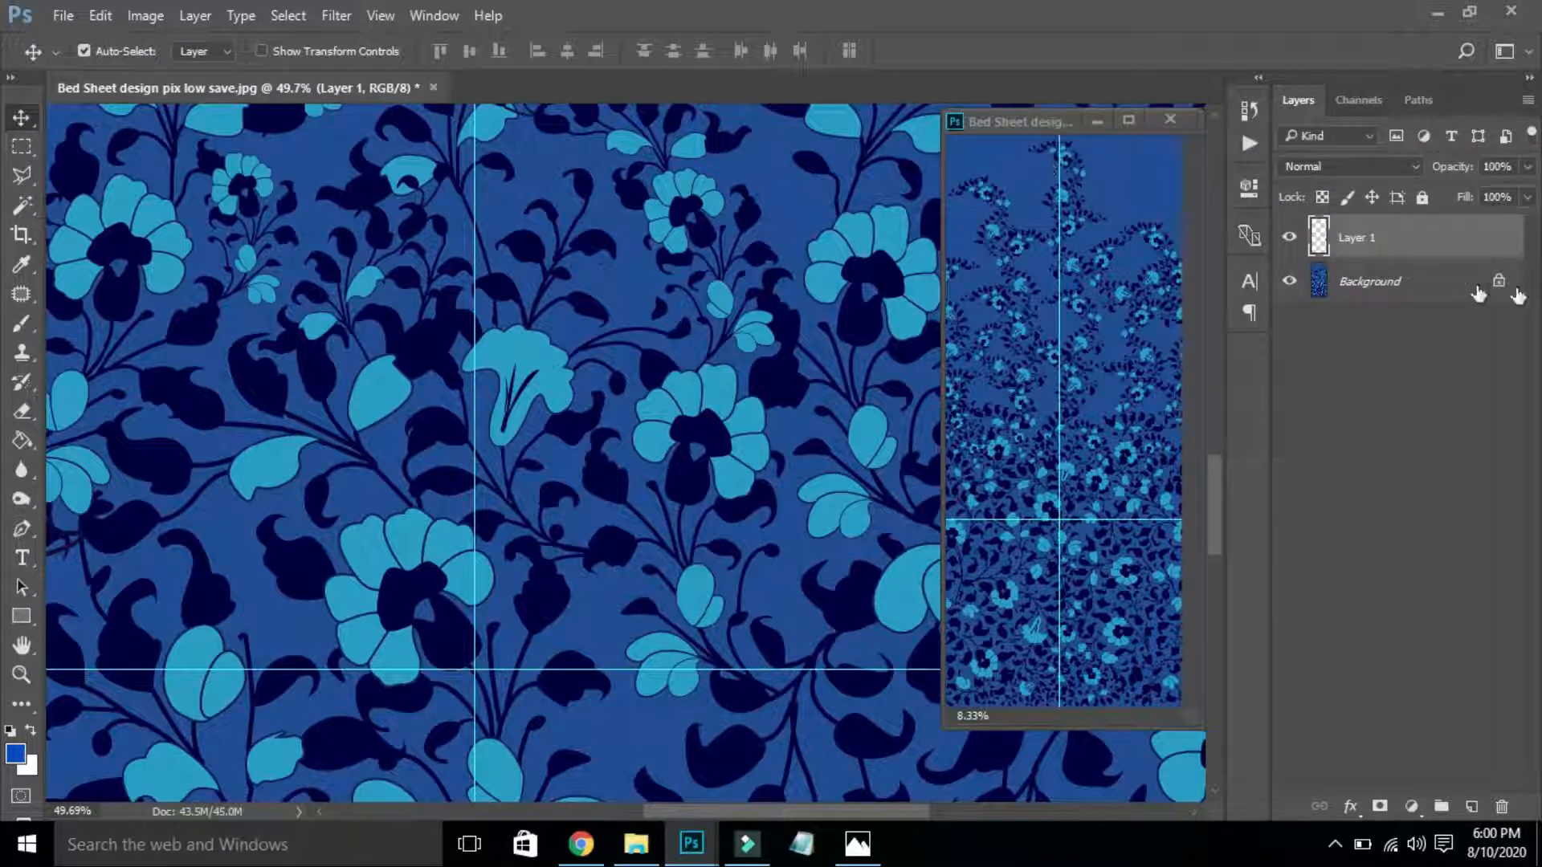
click(1404, 283)
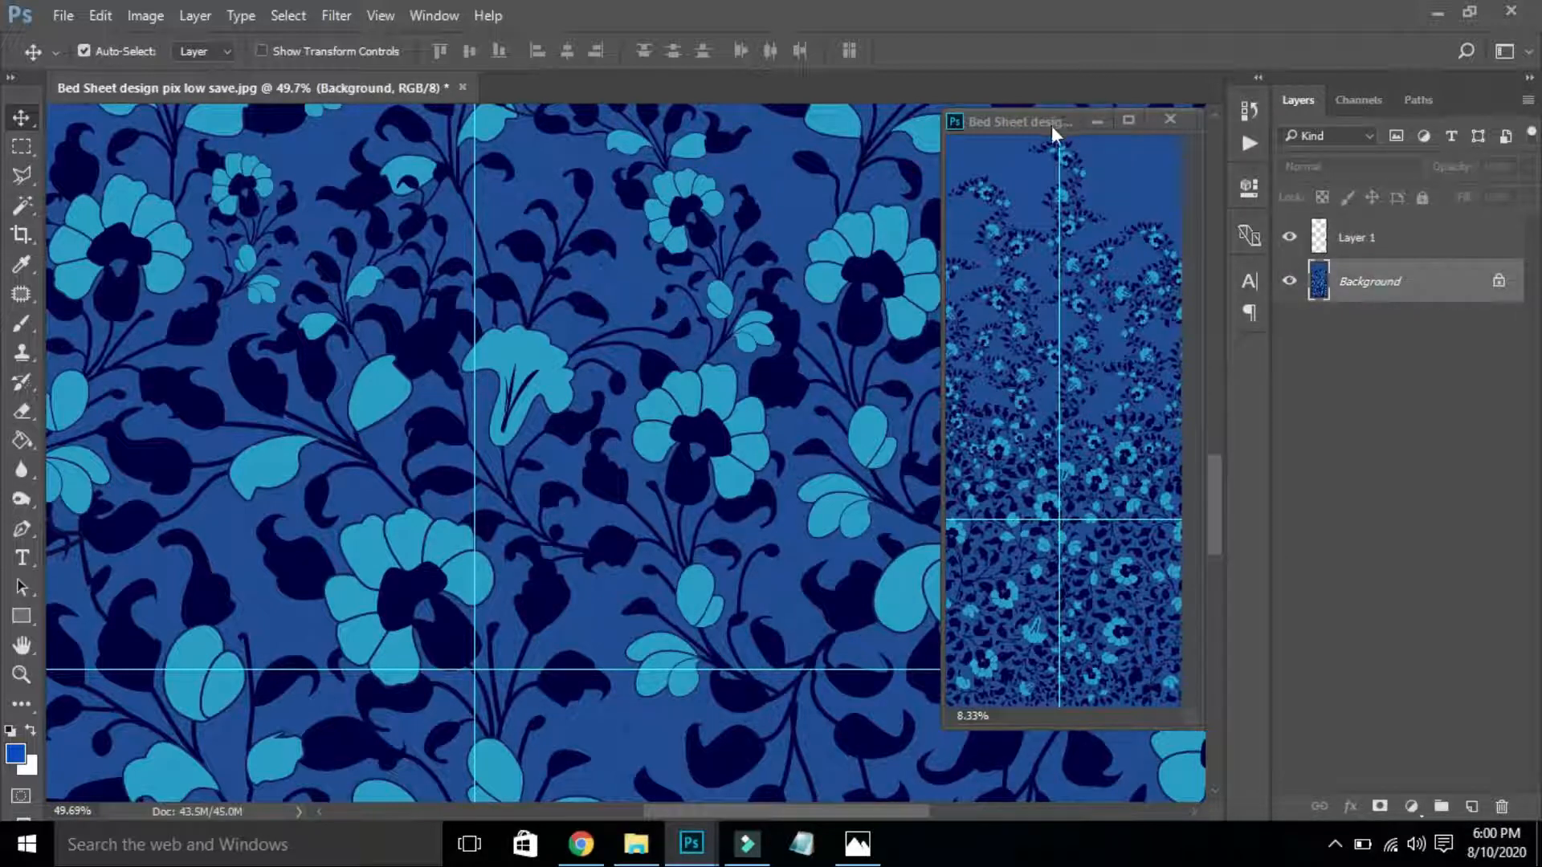
drag(705, 811, 775, 828)
key(i)
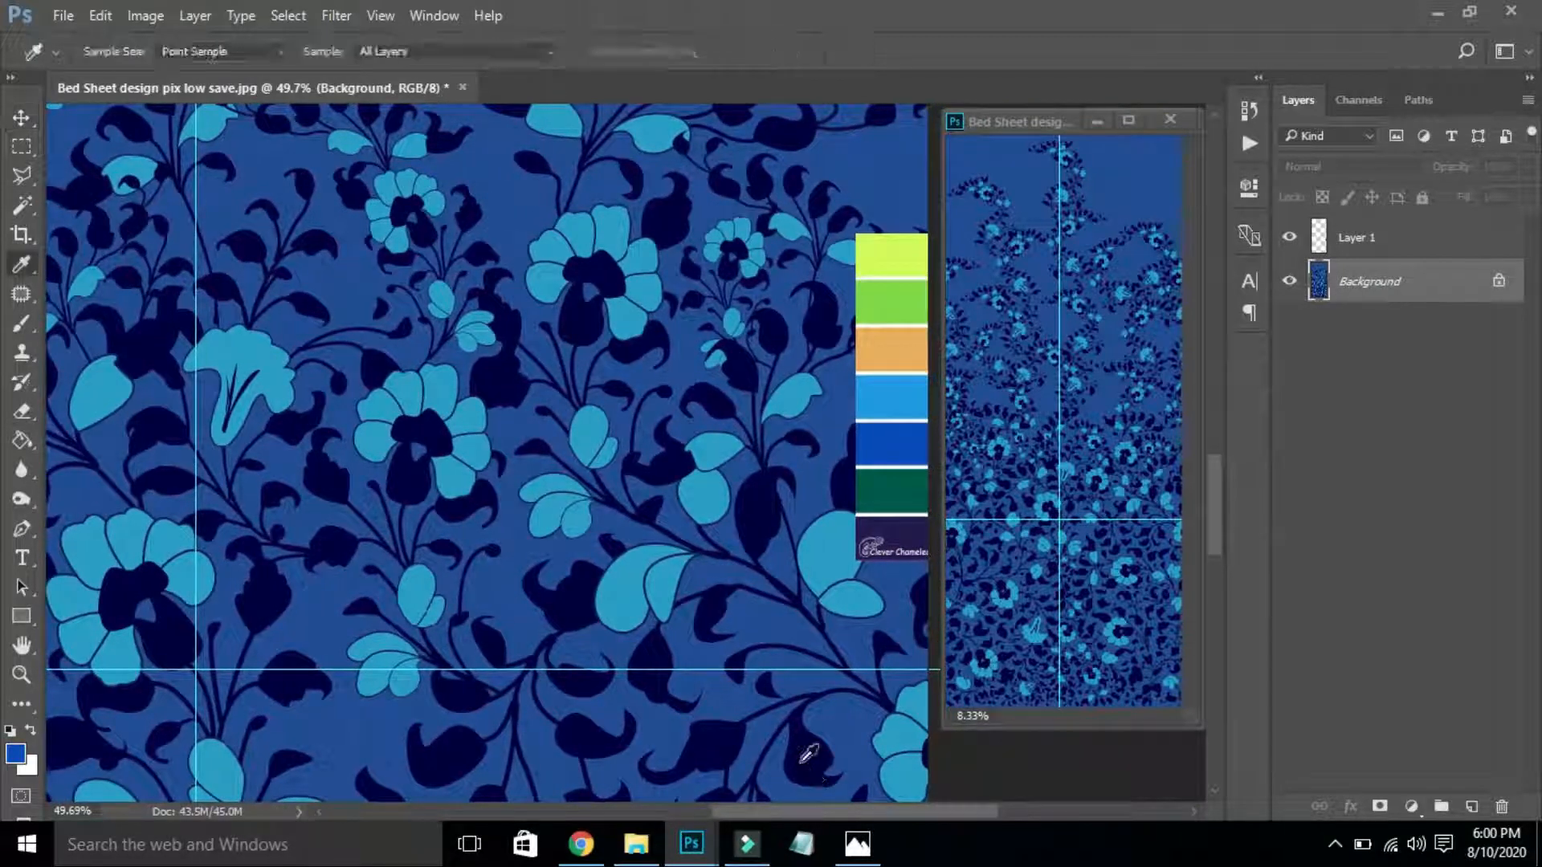
click(912, 532)
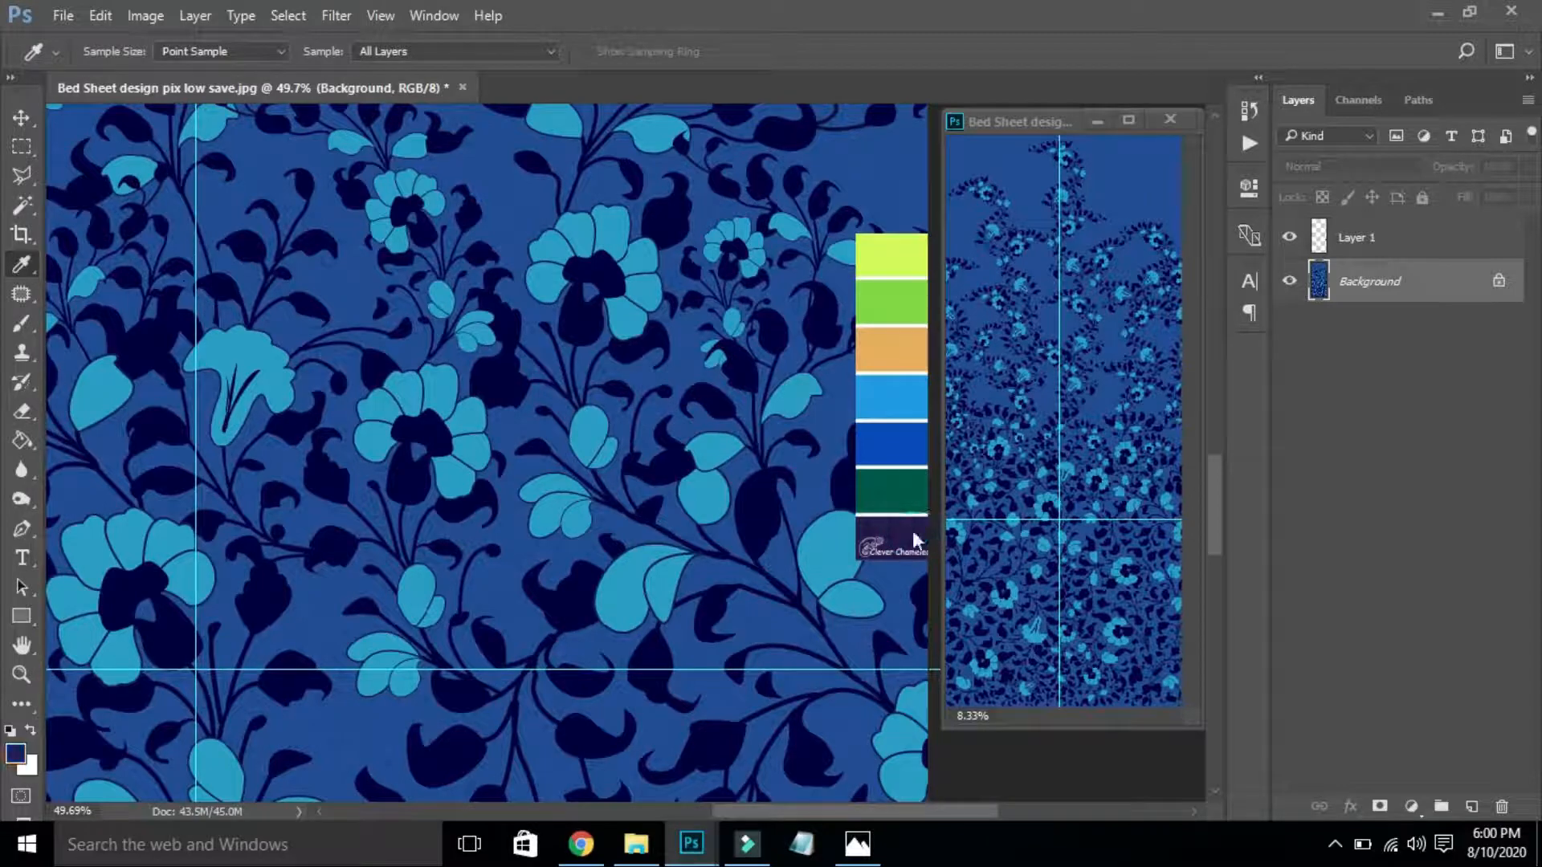
Duplicate the Background layer of the bed sheet design.
key(g)
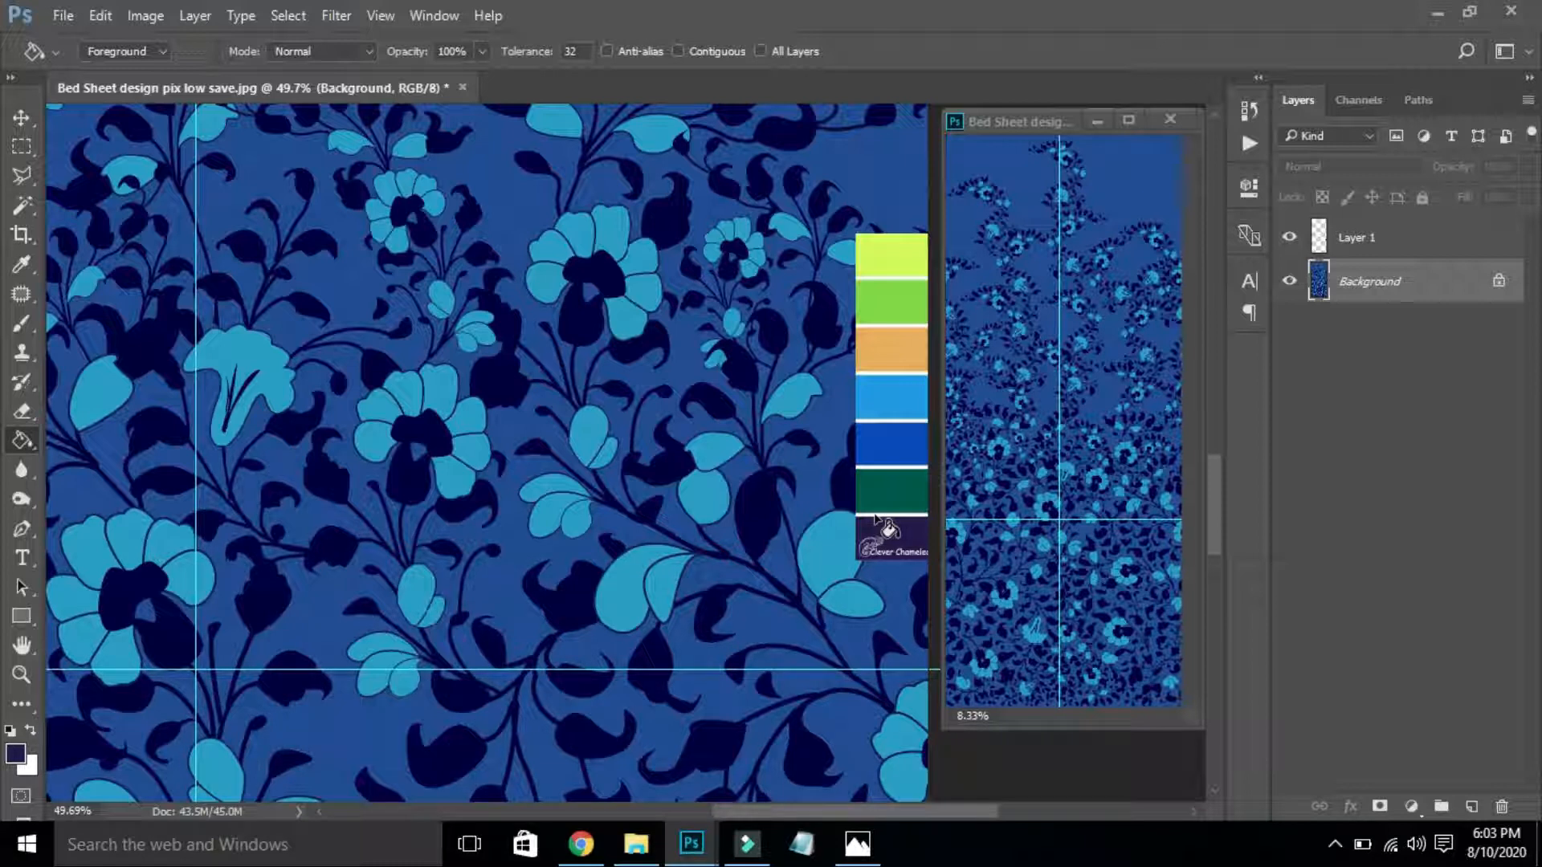
key(i)
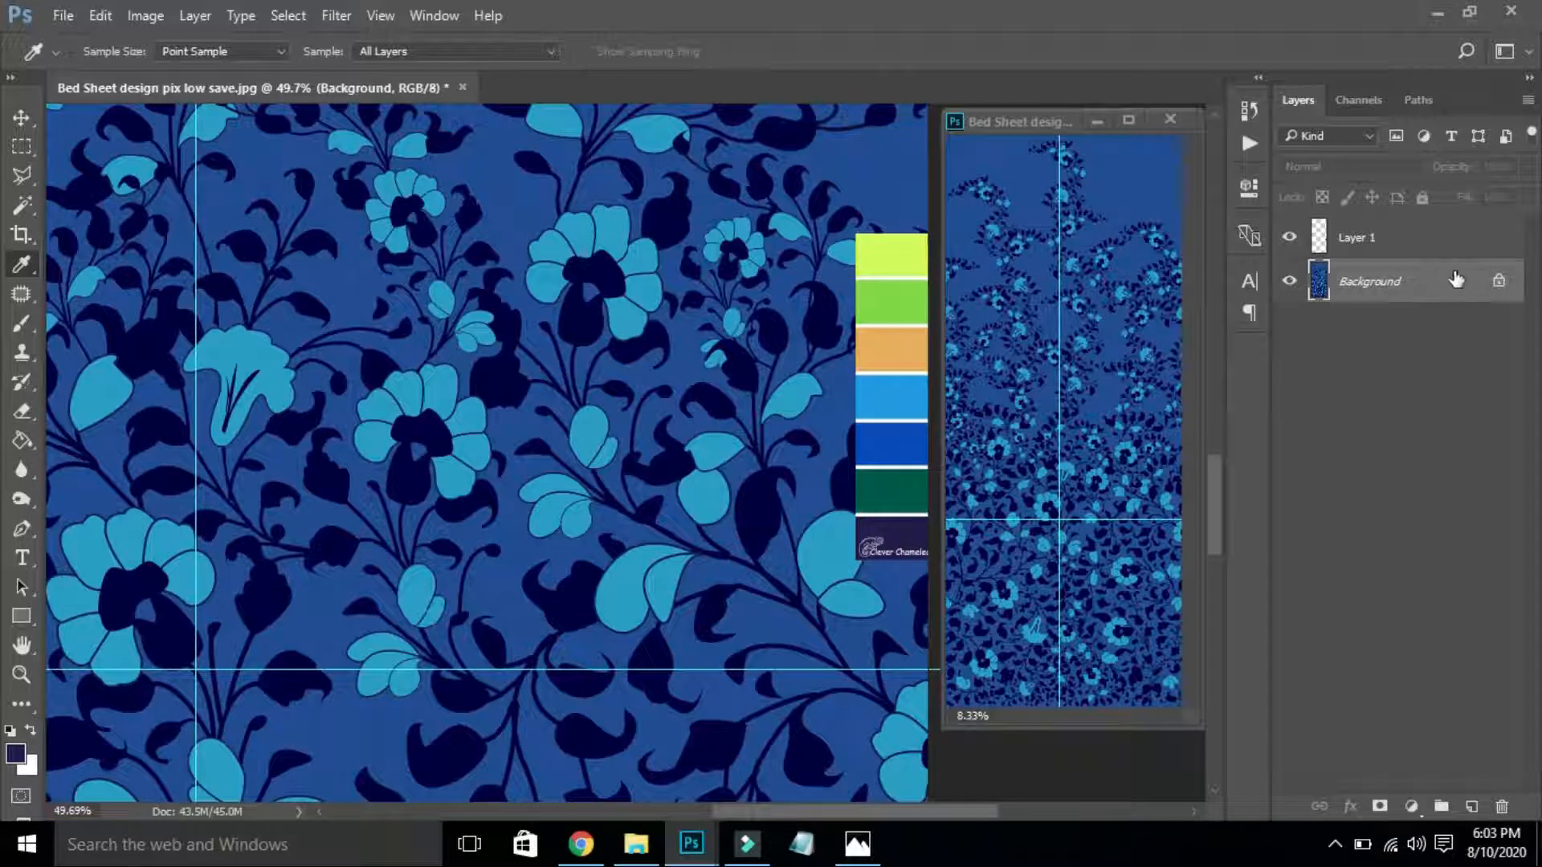
key(ctrl+j)
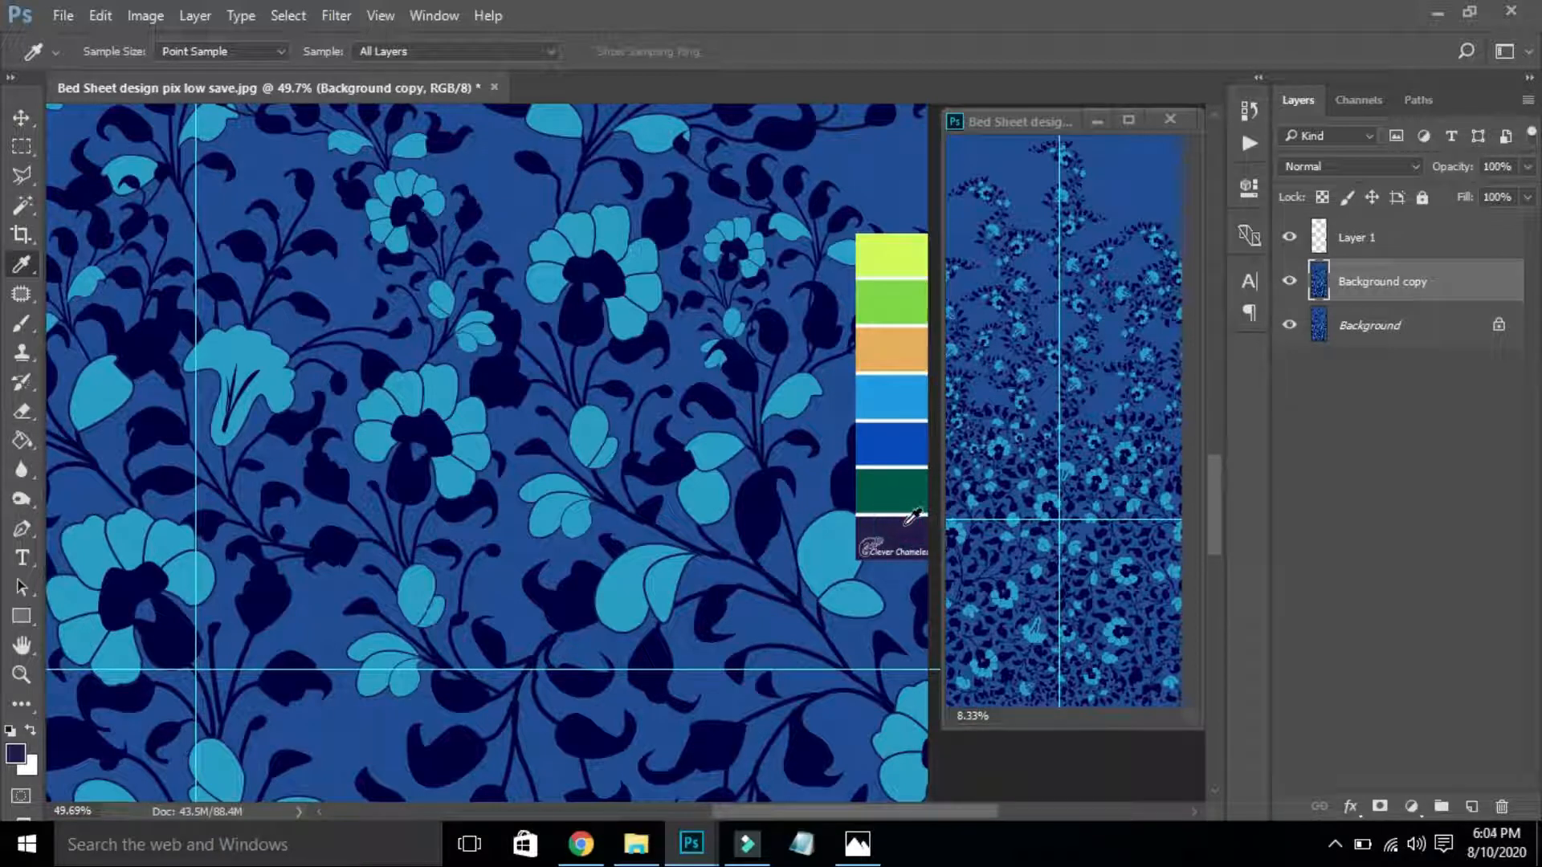
Select the blue ground colour across the duplicated layer using the Magic Wand with tolerance 32 and Anti-alias and Contiguous off.
key(w)
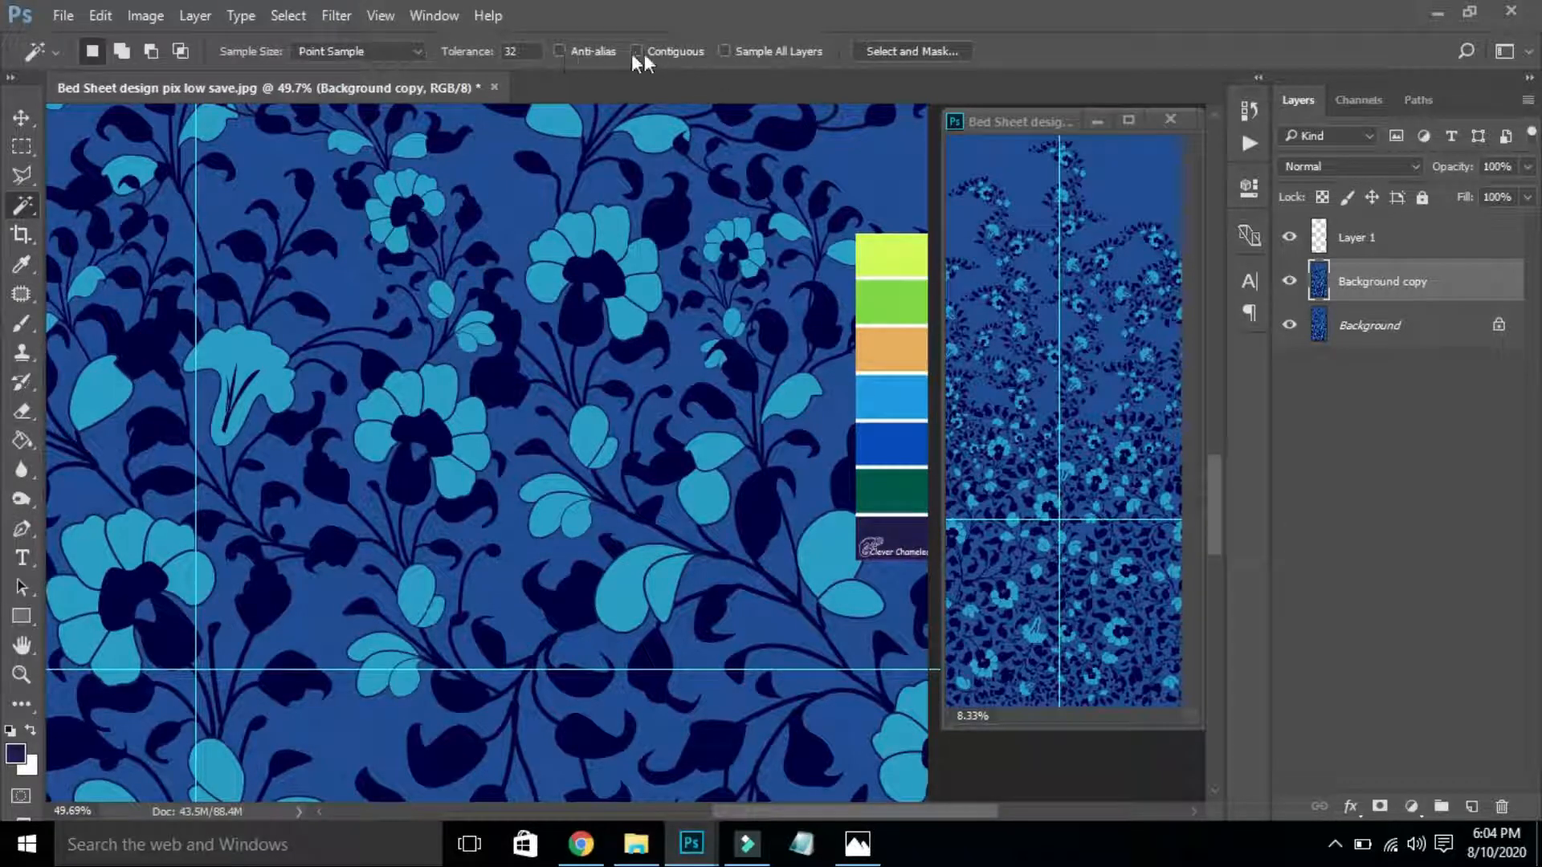
click(562, 51)
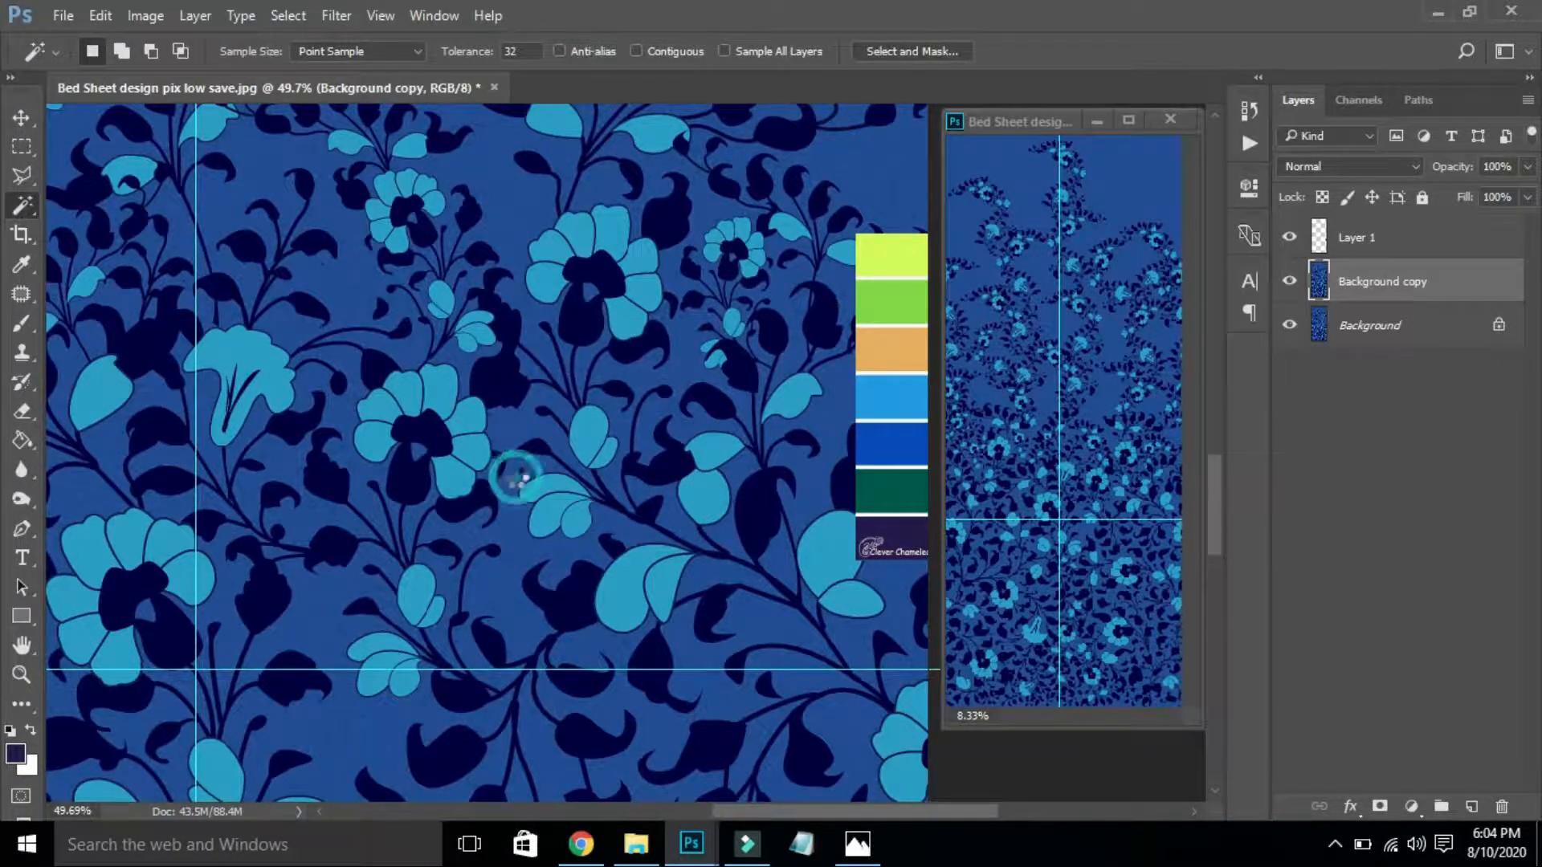
click(516, 478)
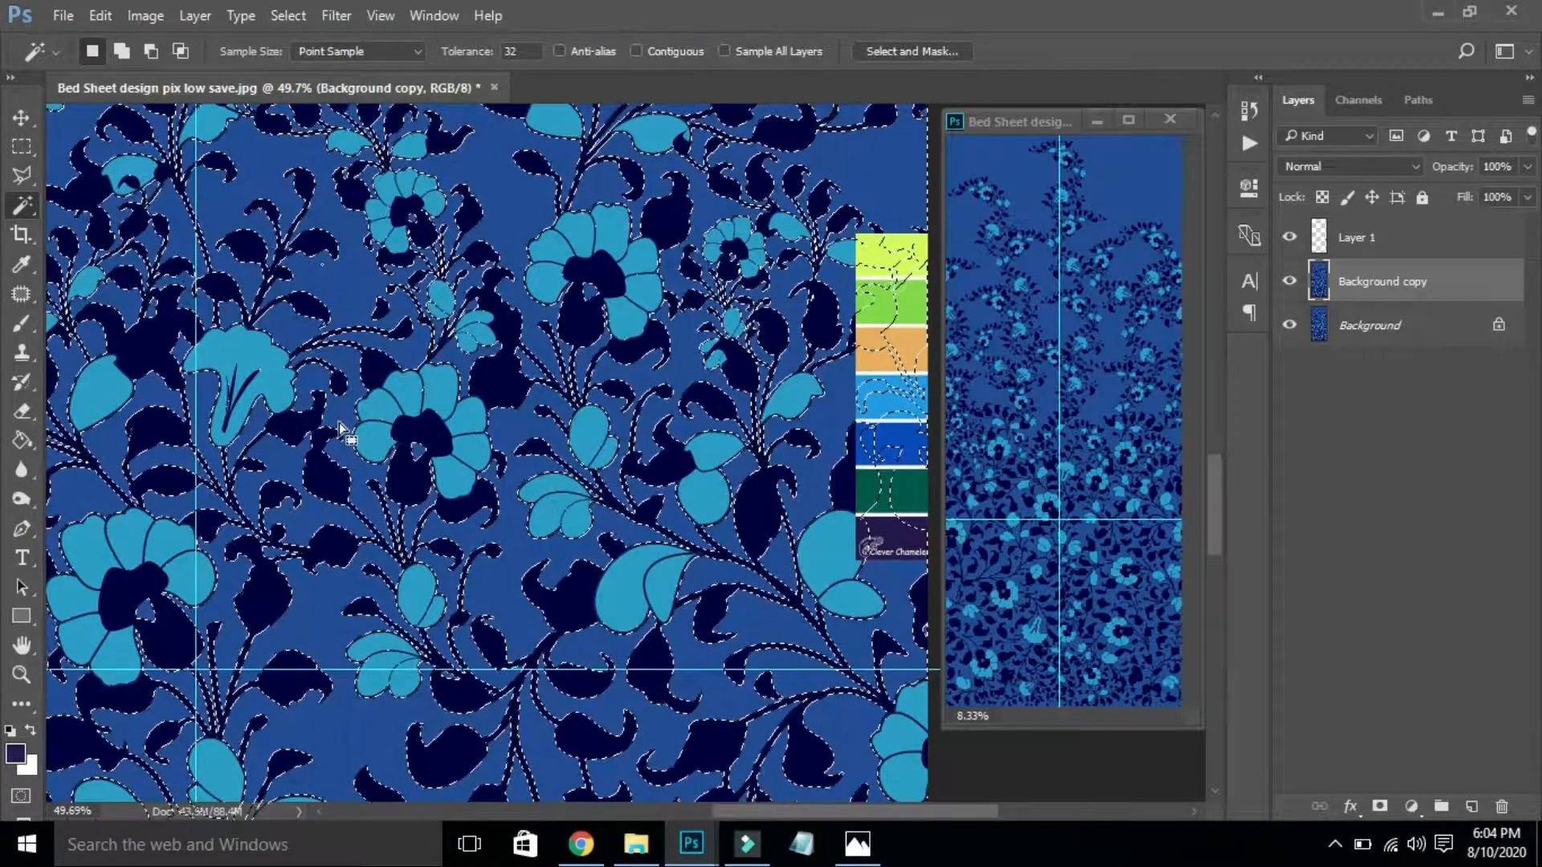
Fill the selected ground of the Background copy layer with the sampled dark purple and clear the selection.
key(g)
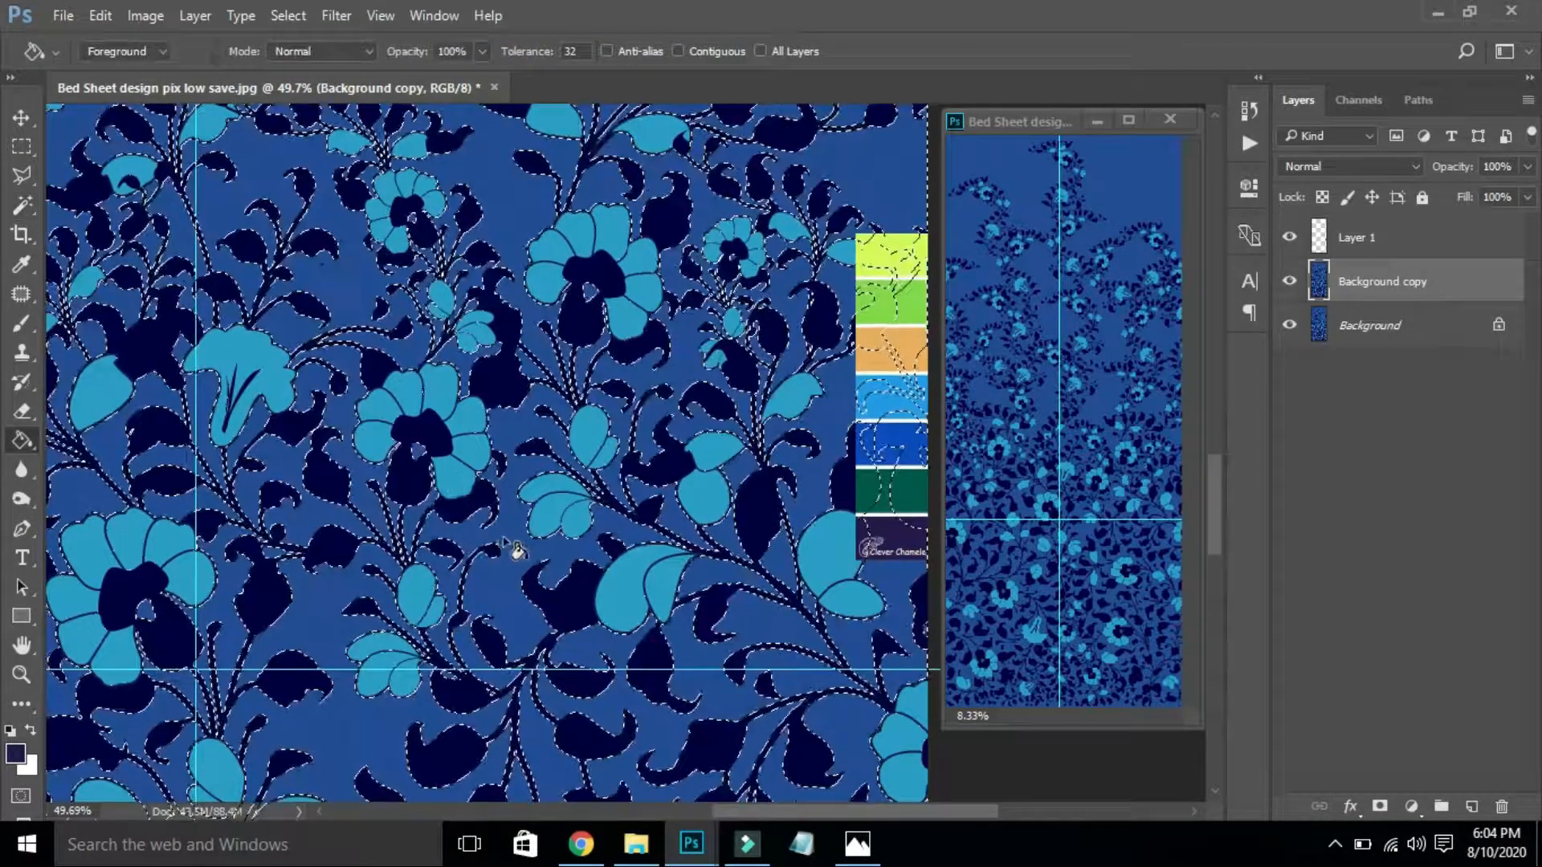
click(506, 543)
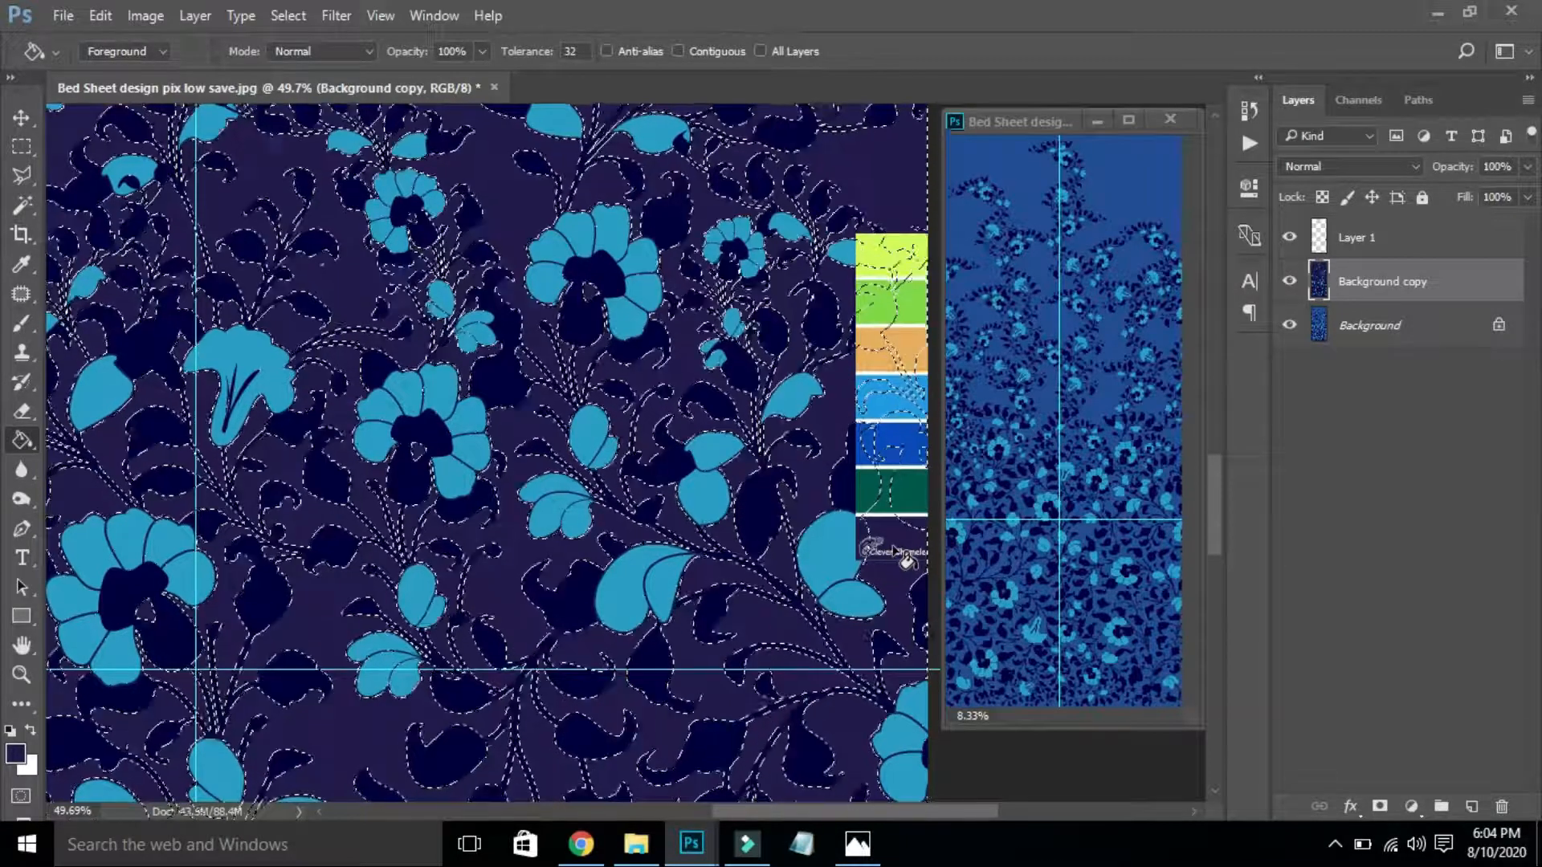
key(ctrl+d)
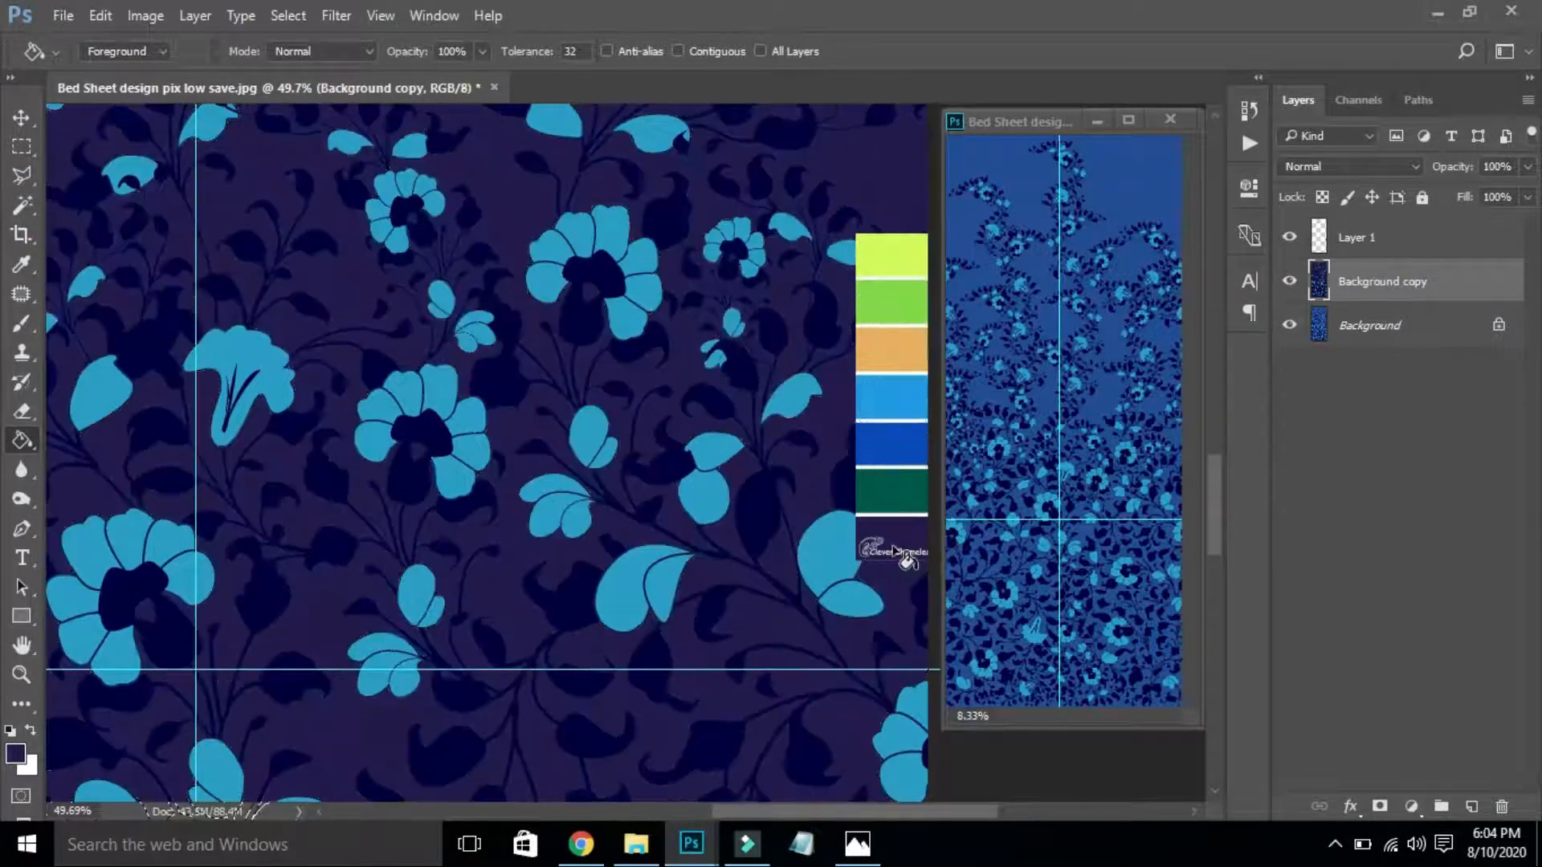
Recolour all navy leaves and stems on the Background copy layer with the dark green swatch, using Magic Wand and Paint Bucket.
key(i)
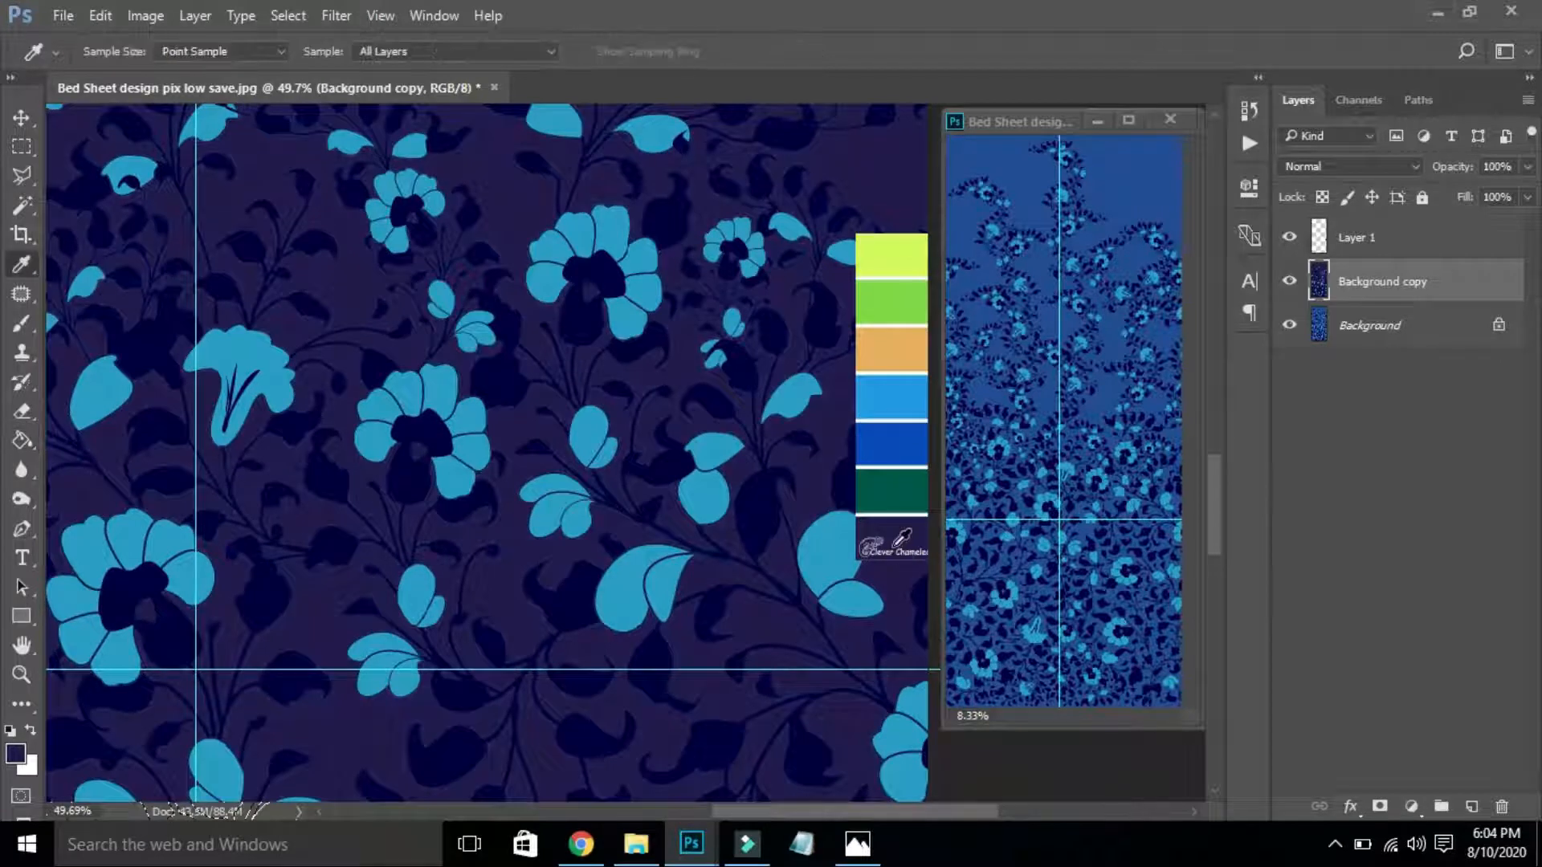
click(909, 481)
key(w)
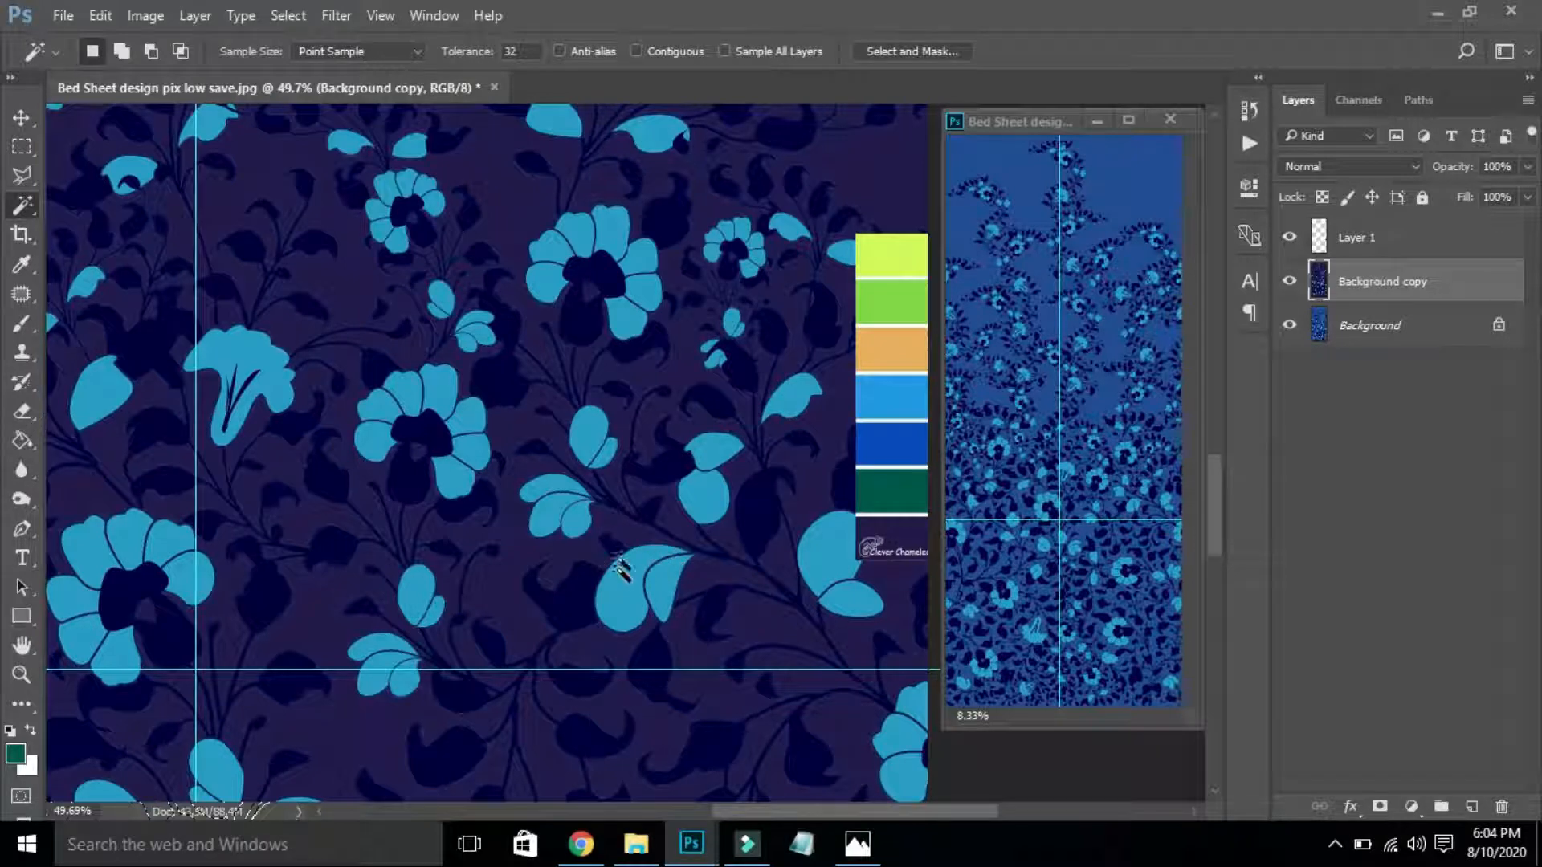
click(755, 519)
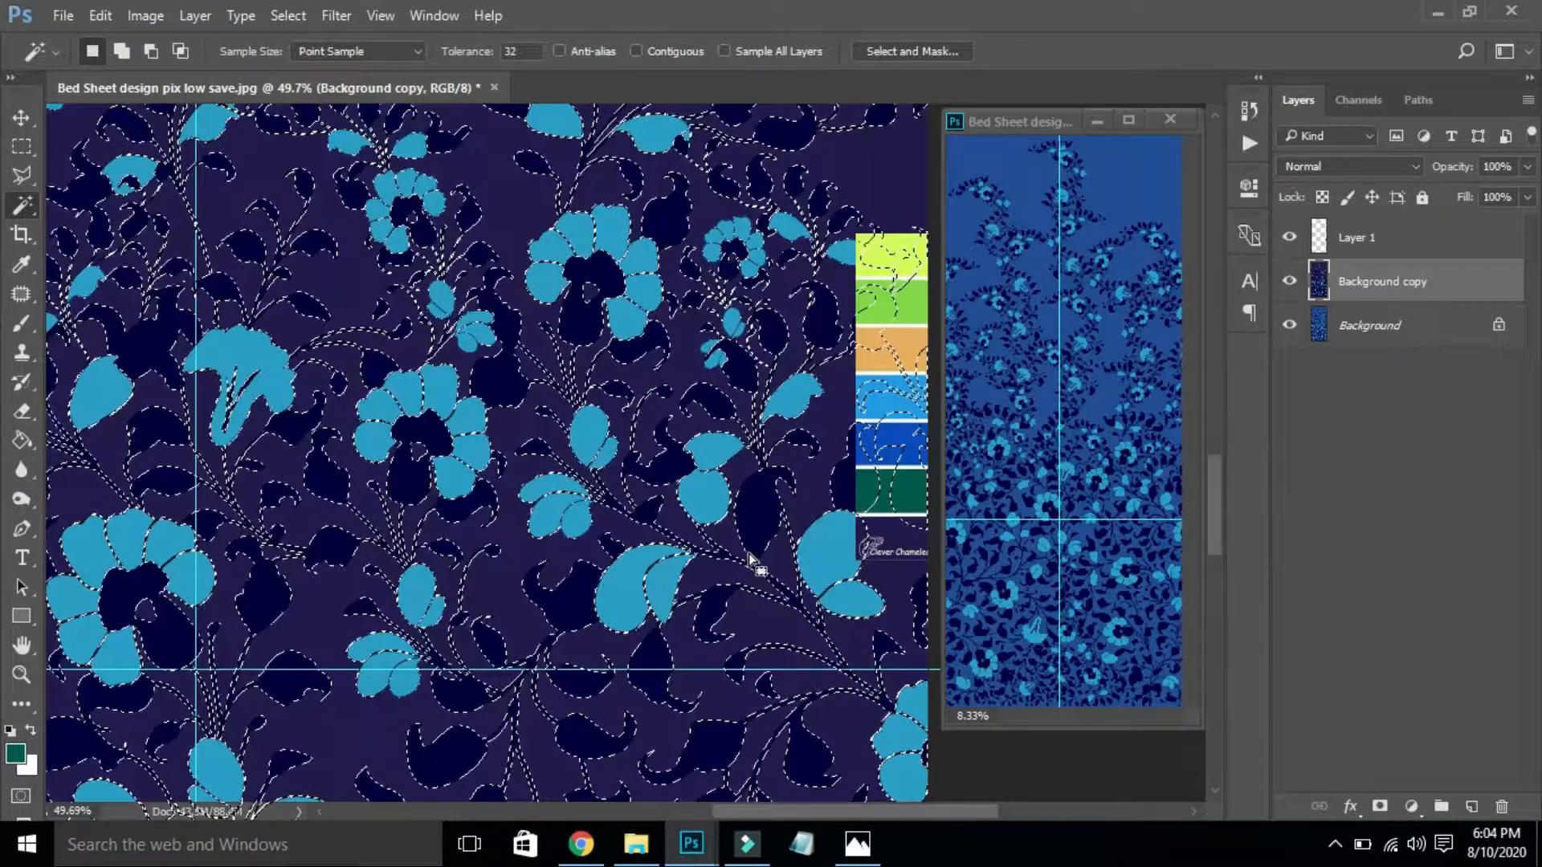
key(g)
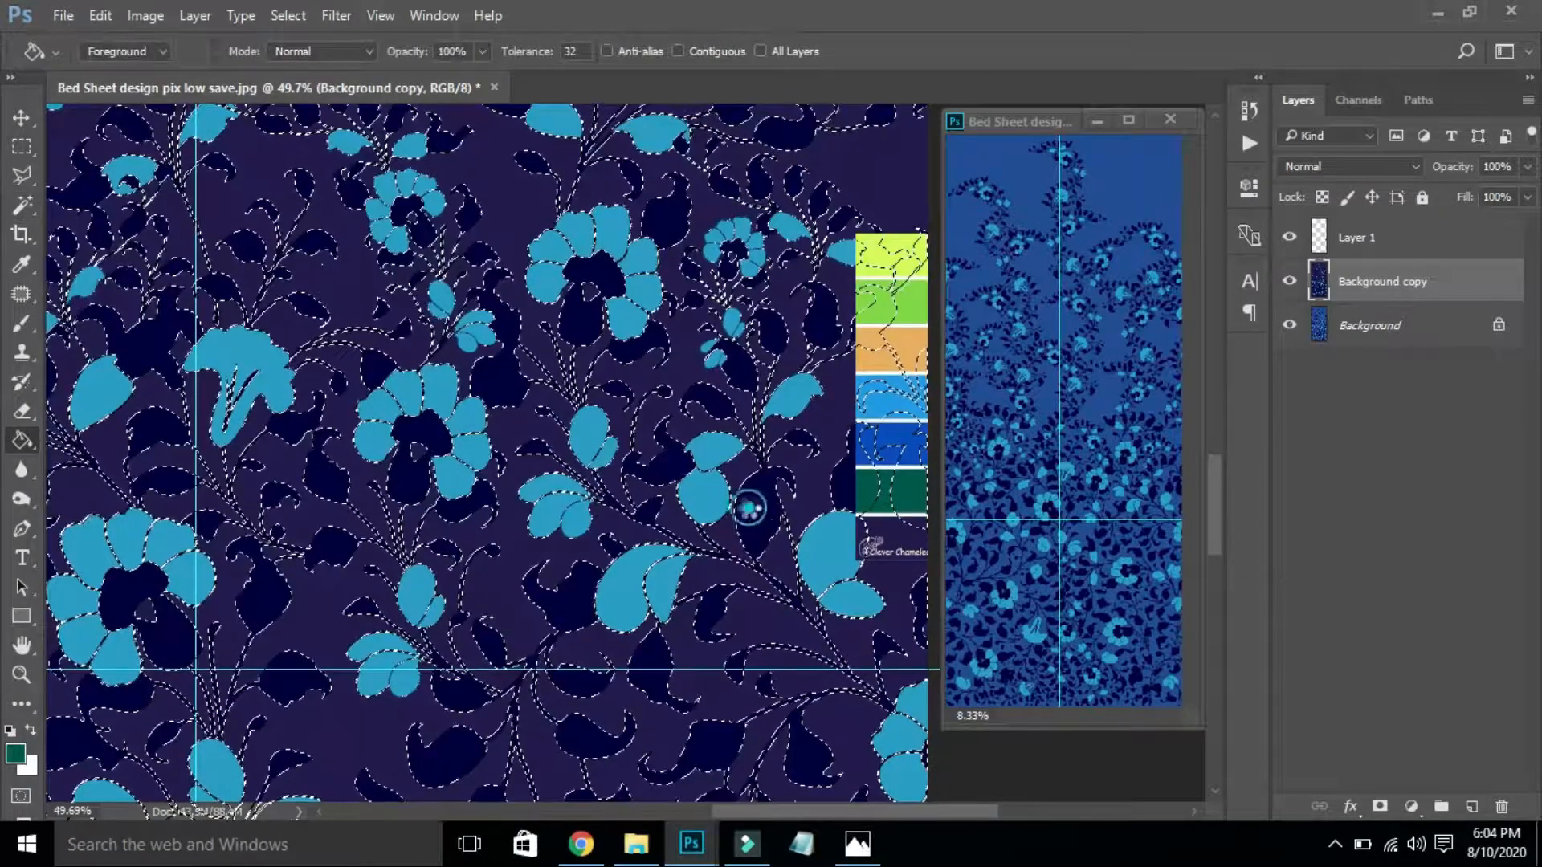
click(748, 508)
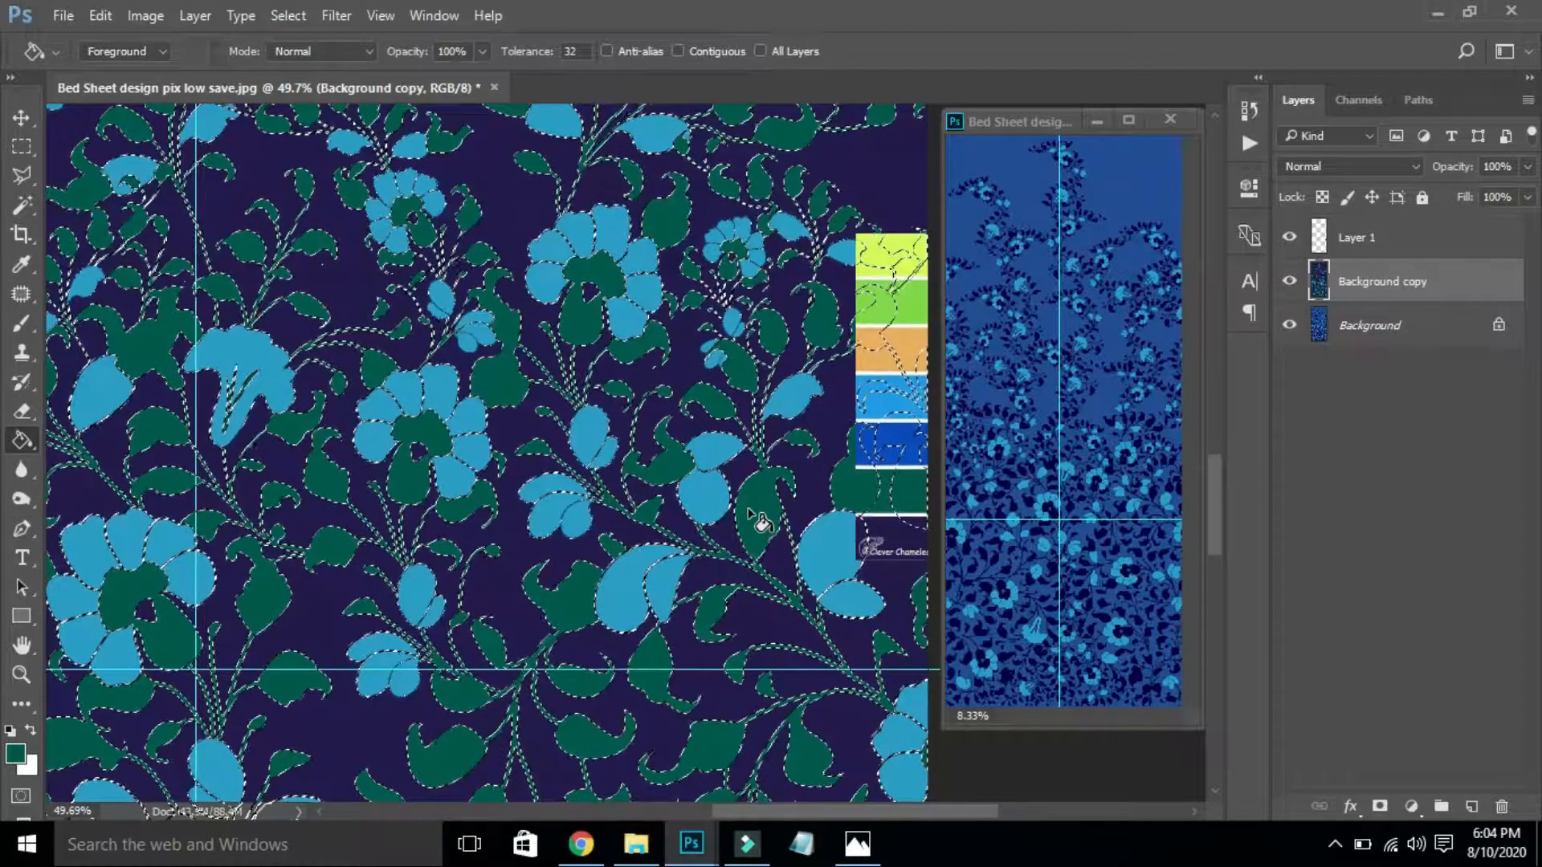
key(ctrl+d)
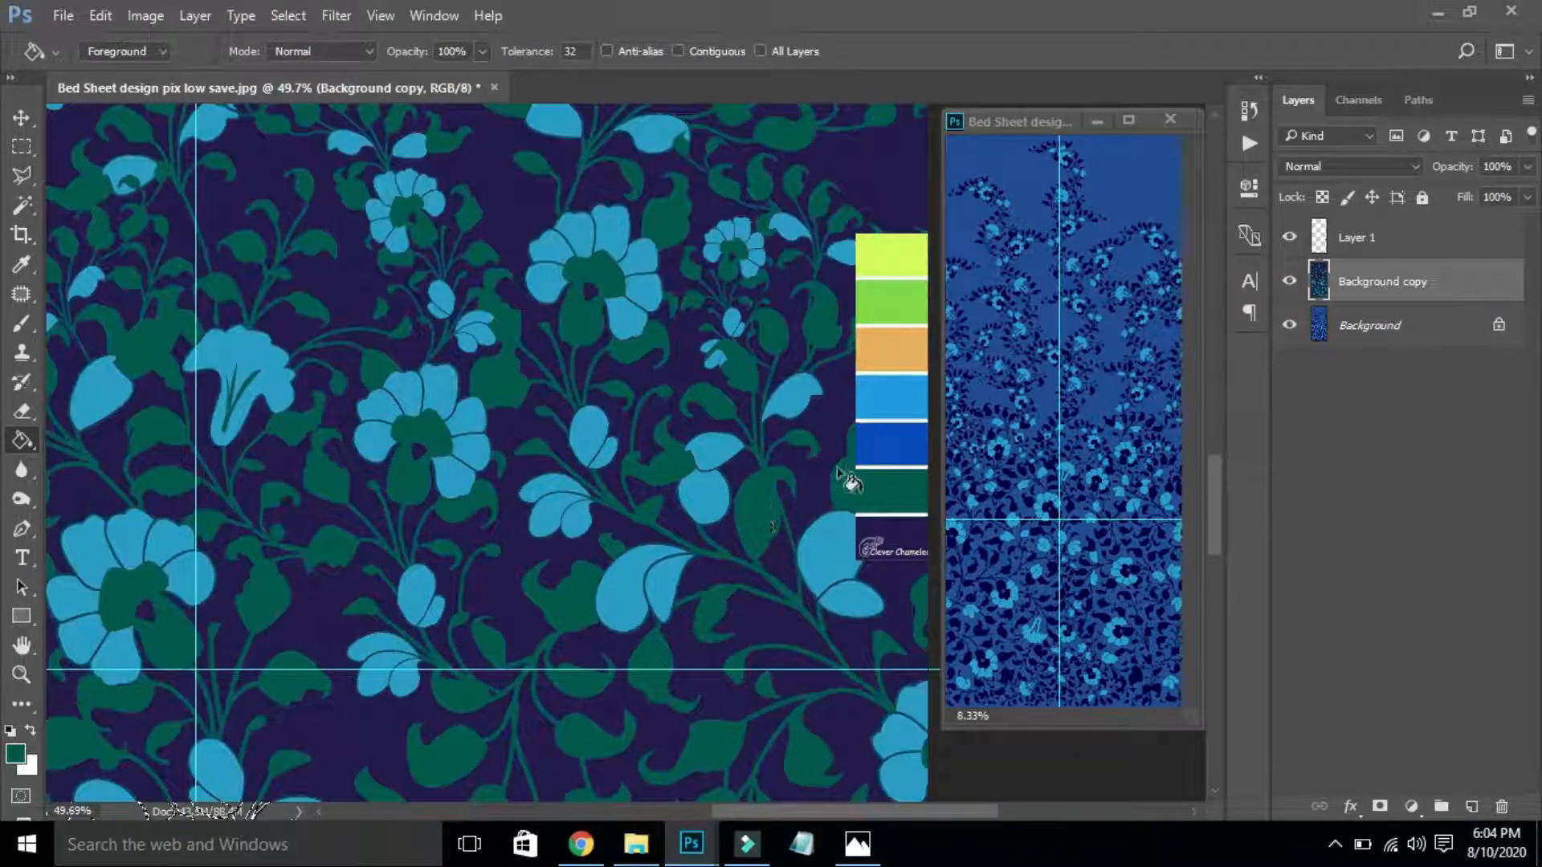
Recolour all light blue flower petals on the Background copy layer with the royal blue swatch and clear the selection.
key(i)
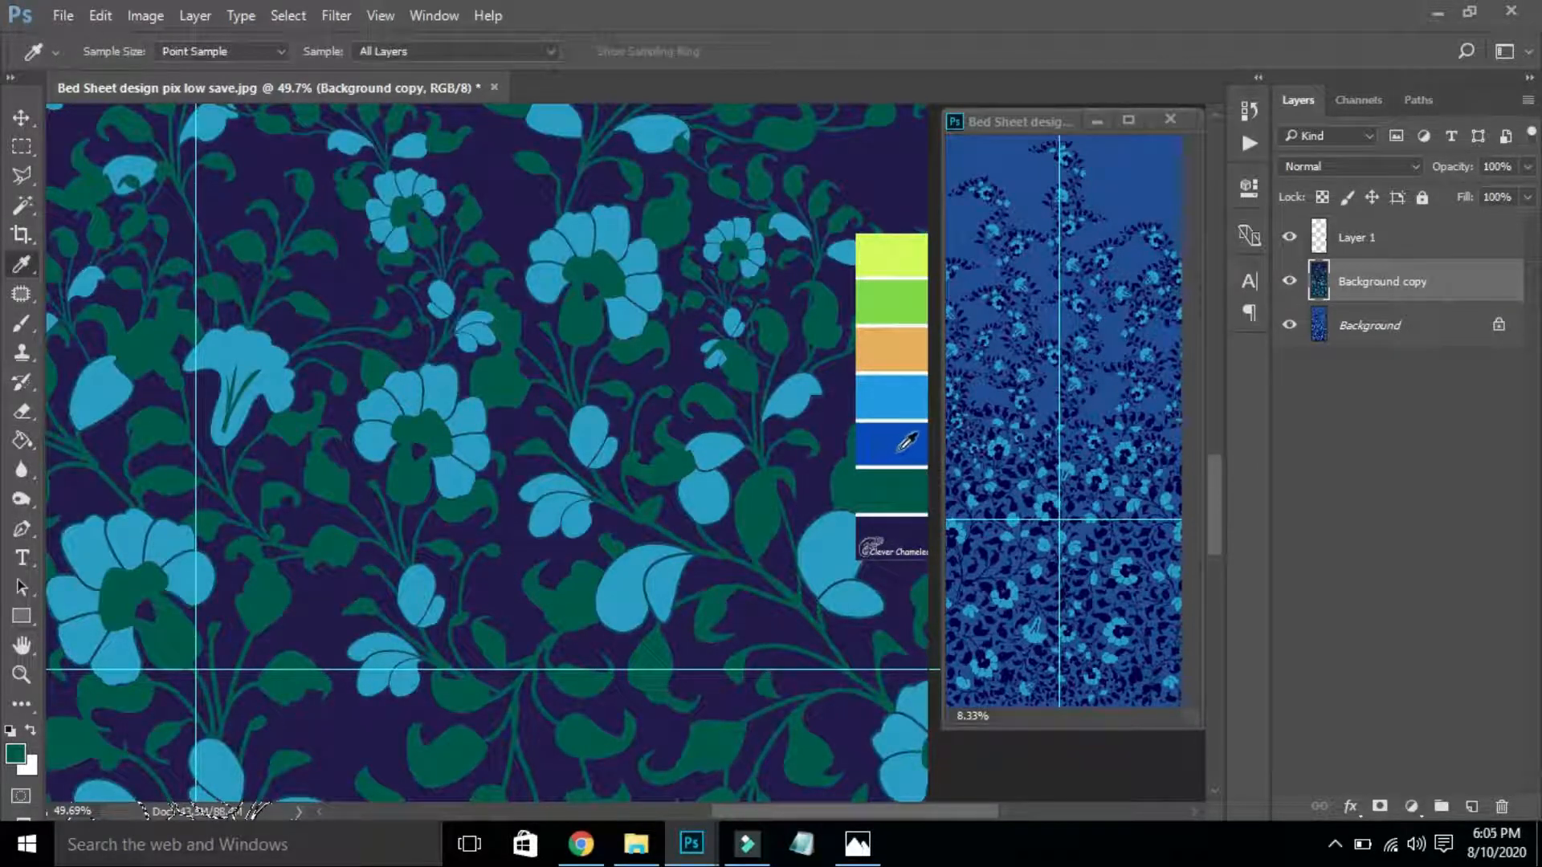
click(906, 442)
key(w)
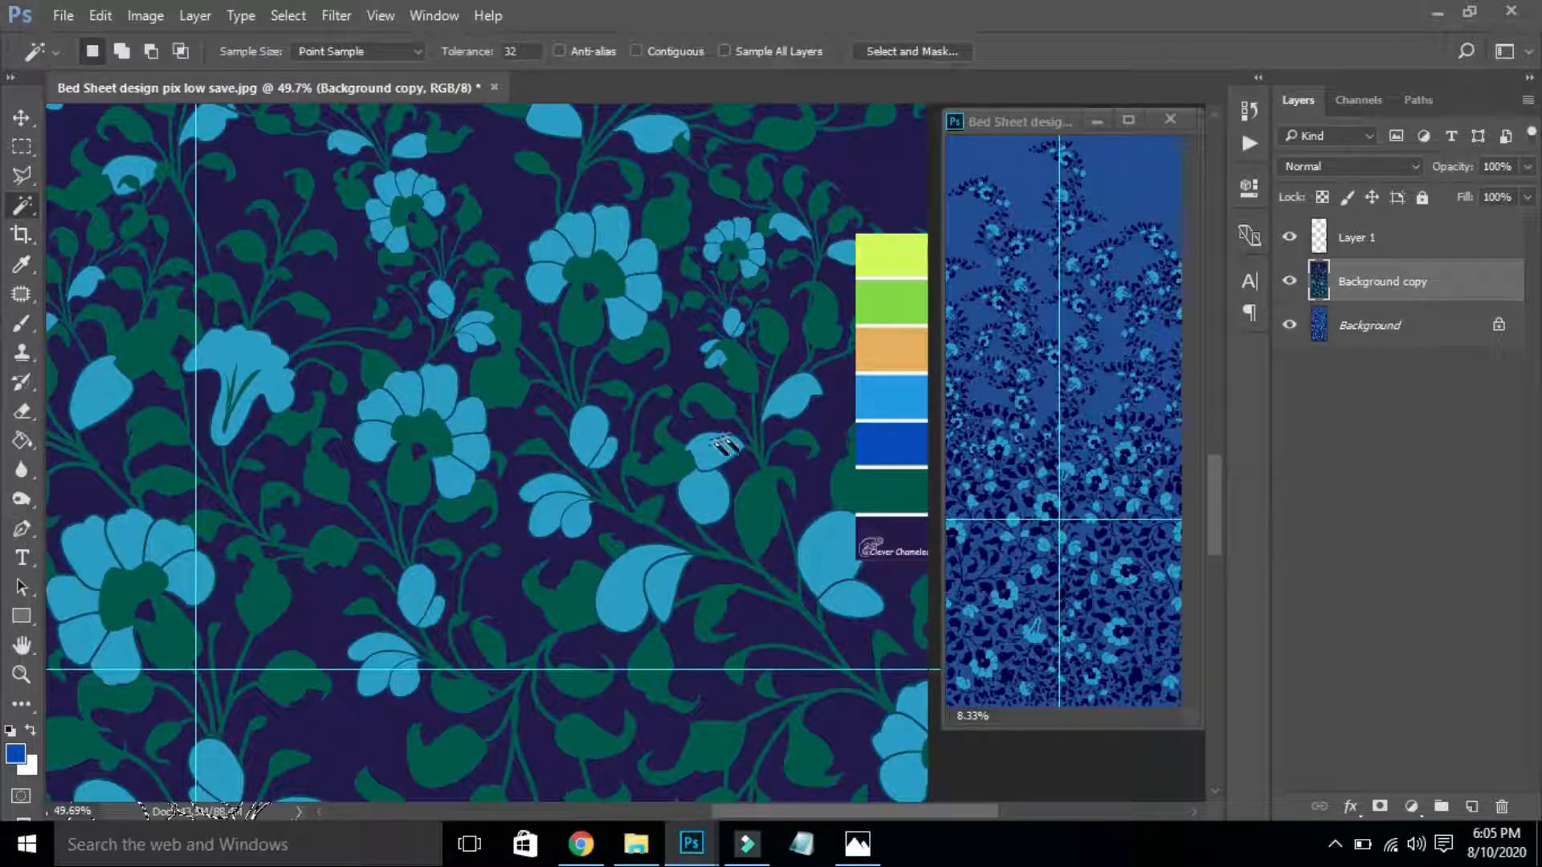
click(712, 458)
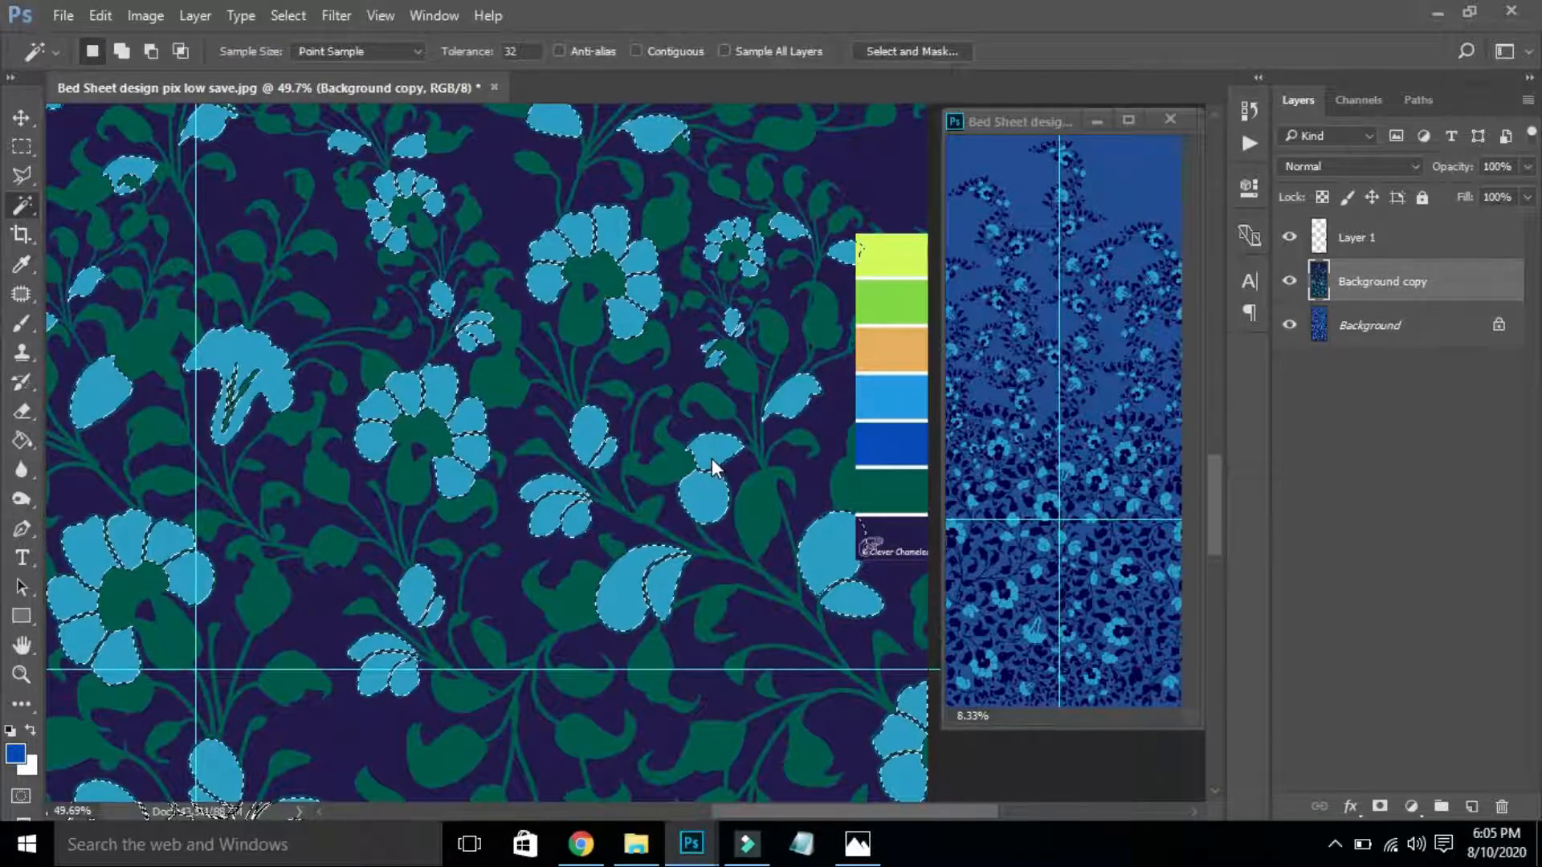
key(g)
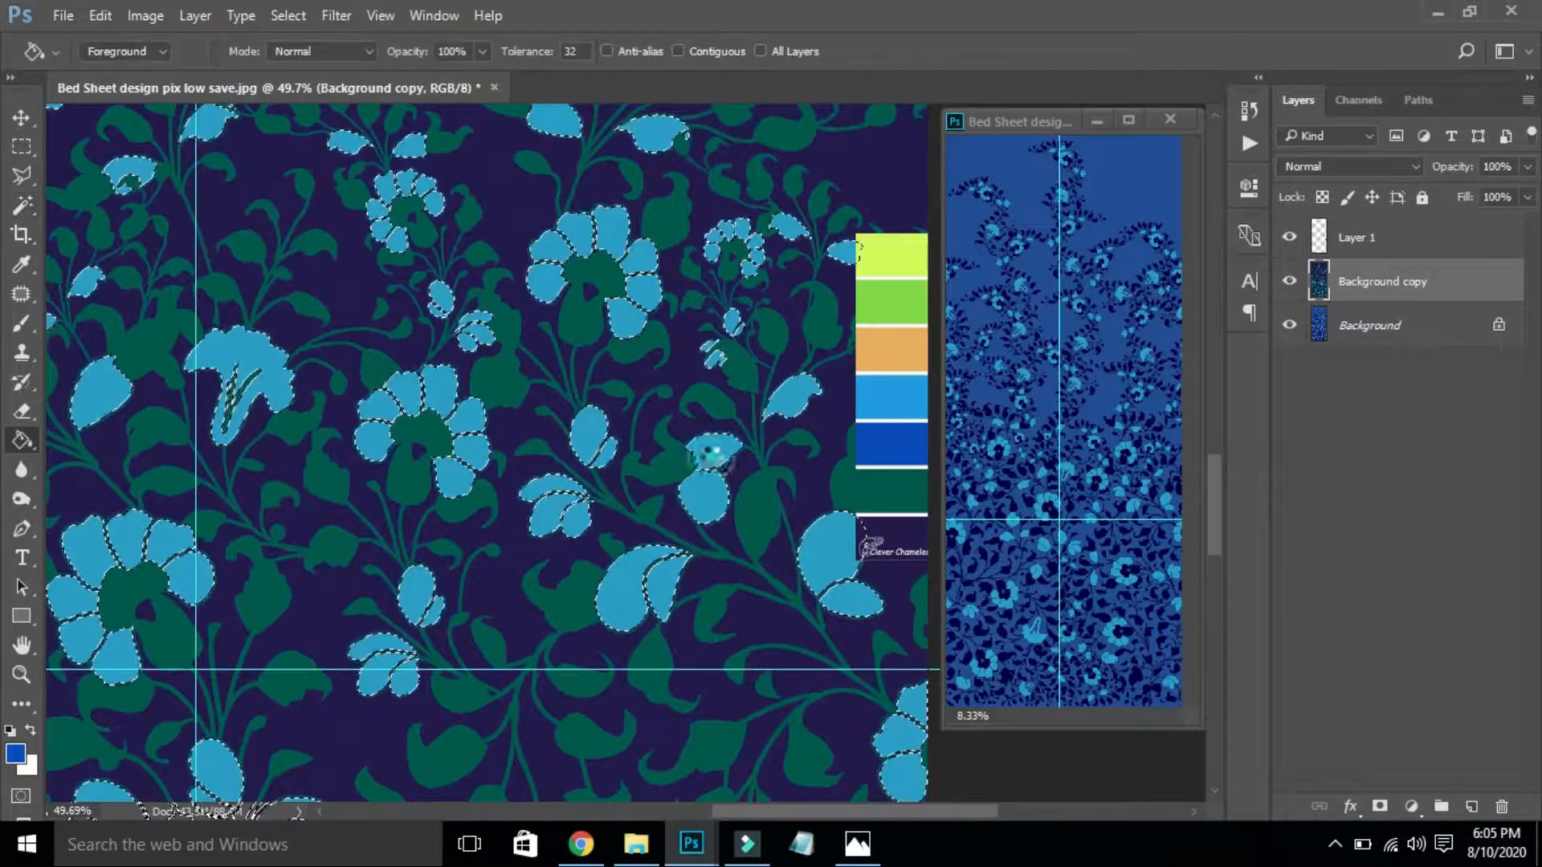
click(712, 456)
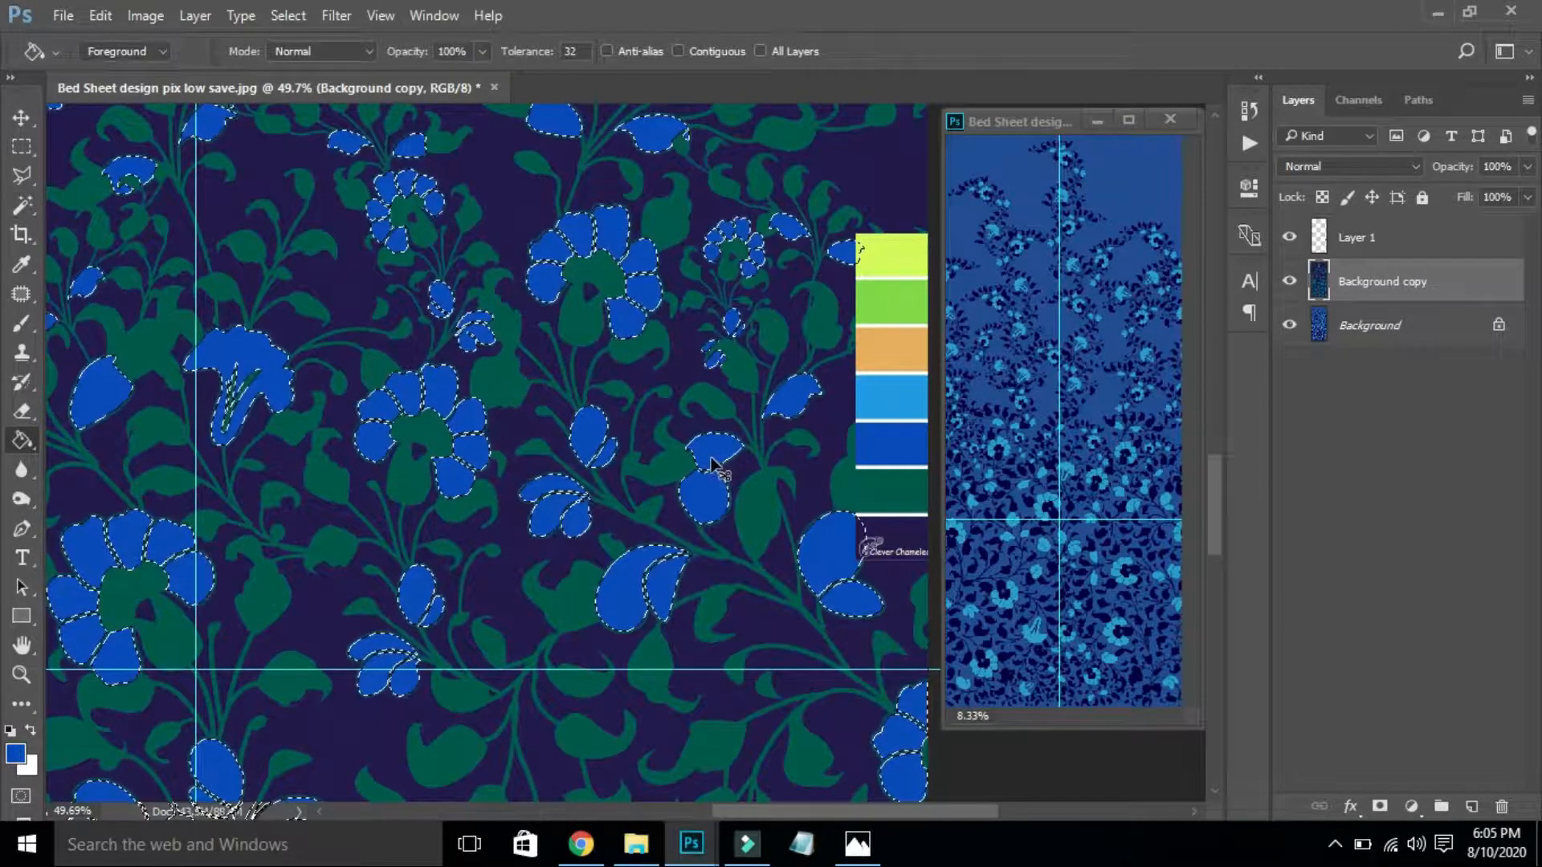
key(ctrl+d)
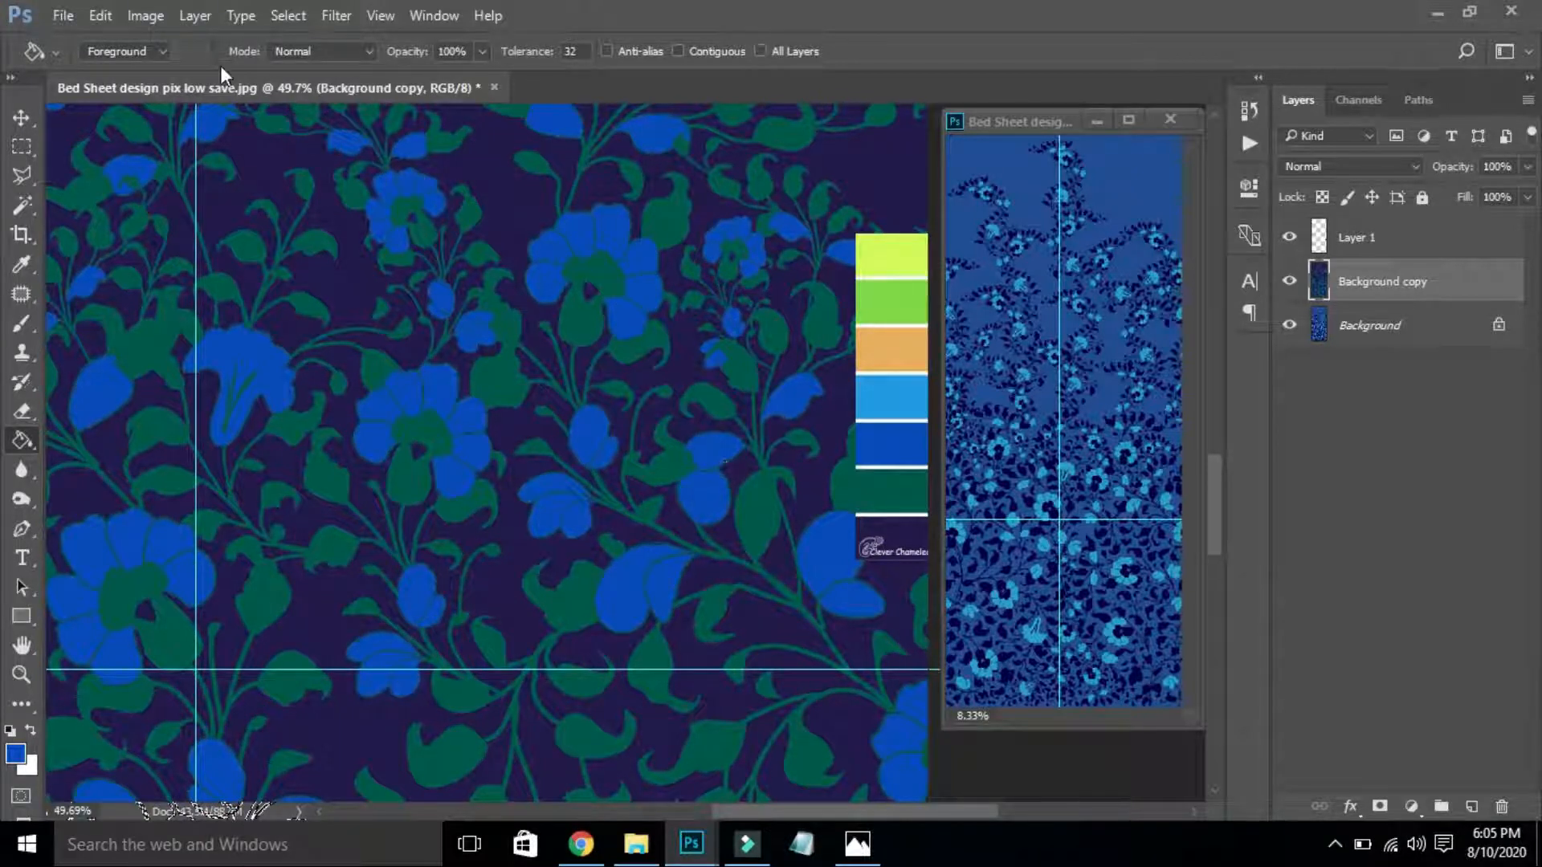
Duplicate the image as "Bed Sheet design pix low save copy 2", float it beside the original-colour copy, and return to the working document.
click(142, 16)
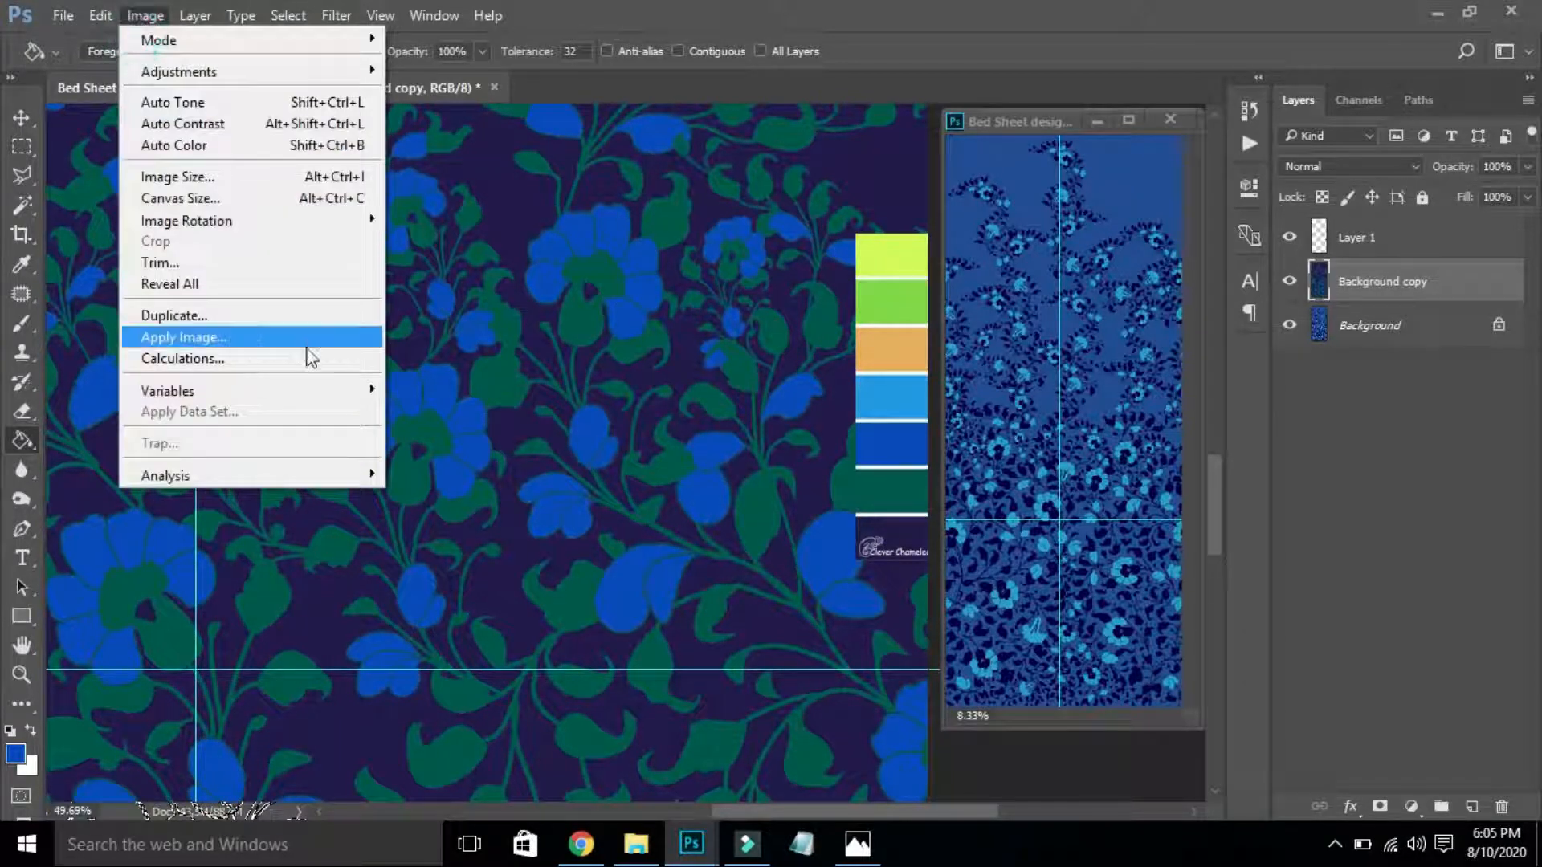
click(264, 316)
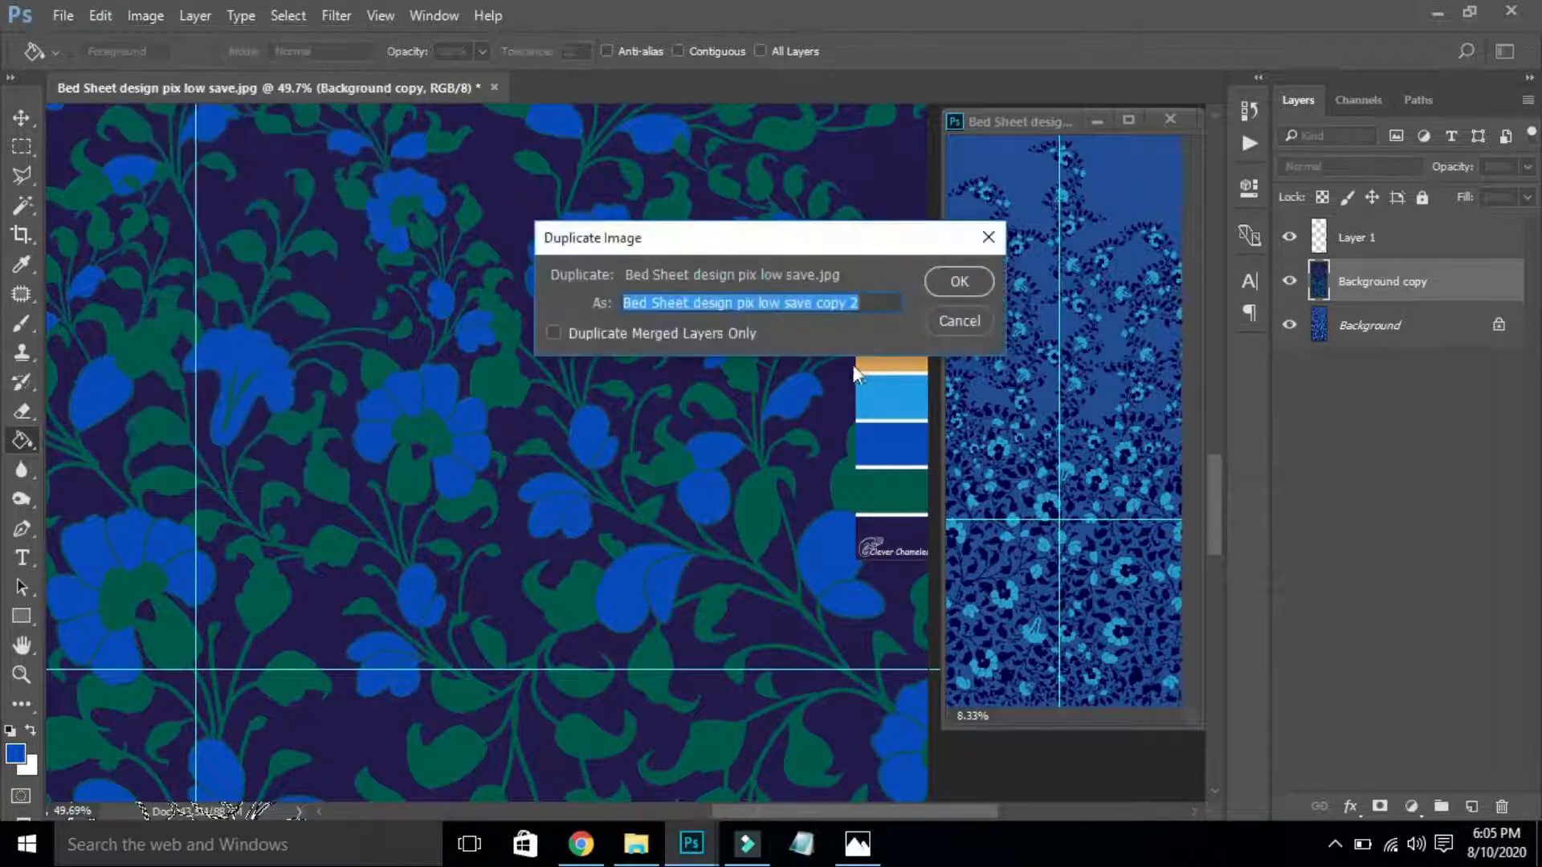
click(940, 287)
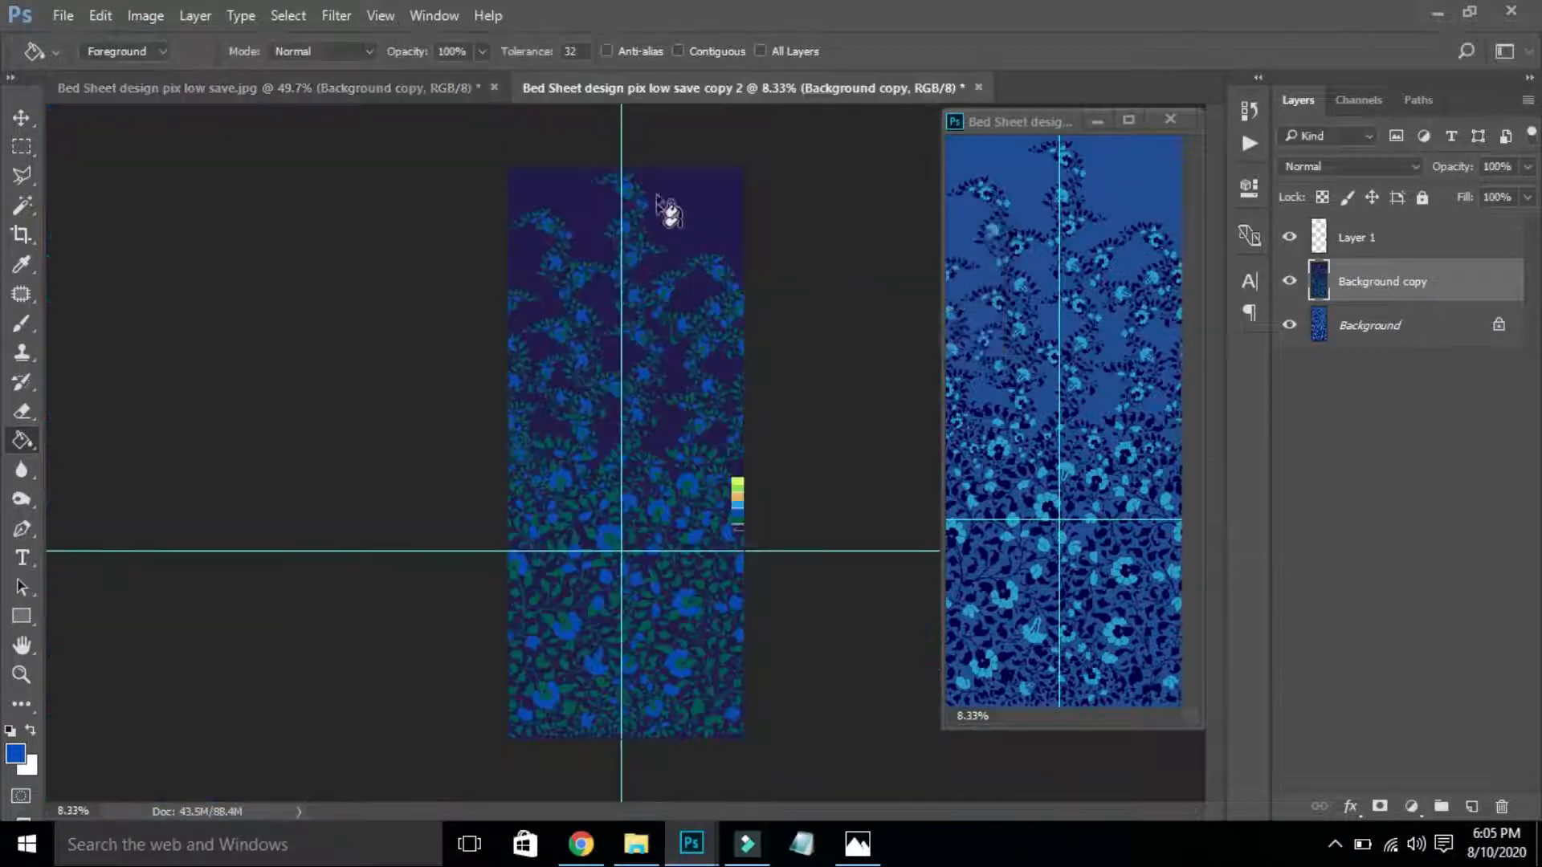
drag(634, 91, 768, 114)
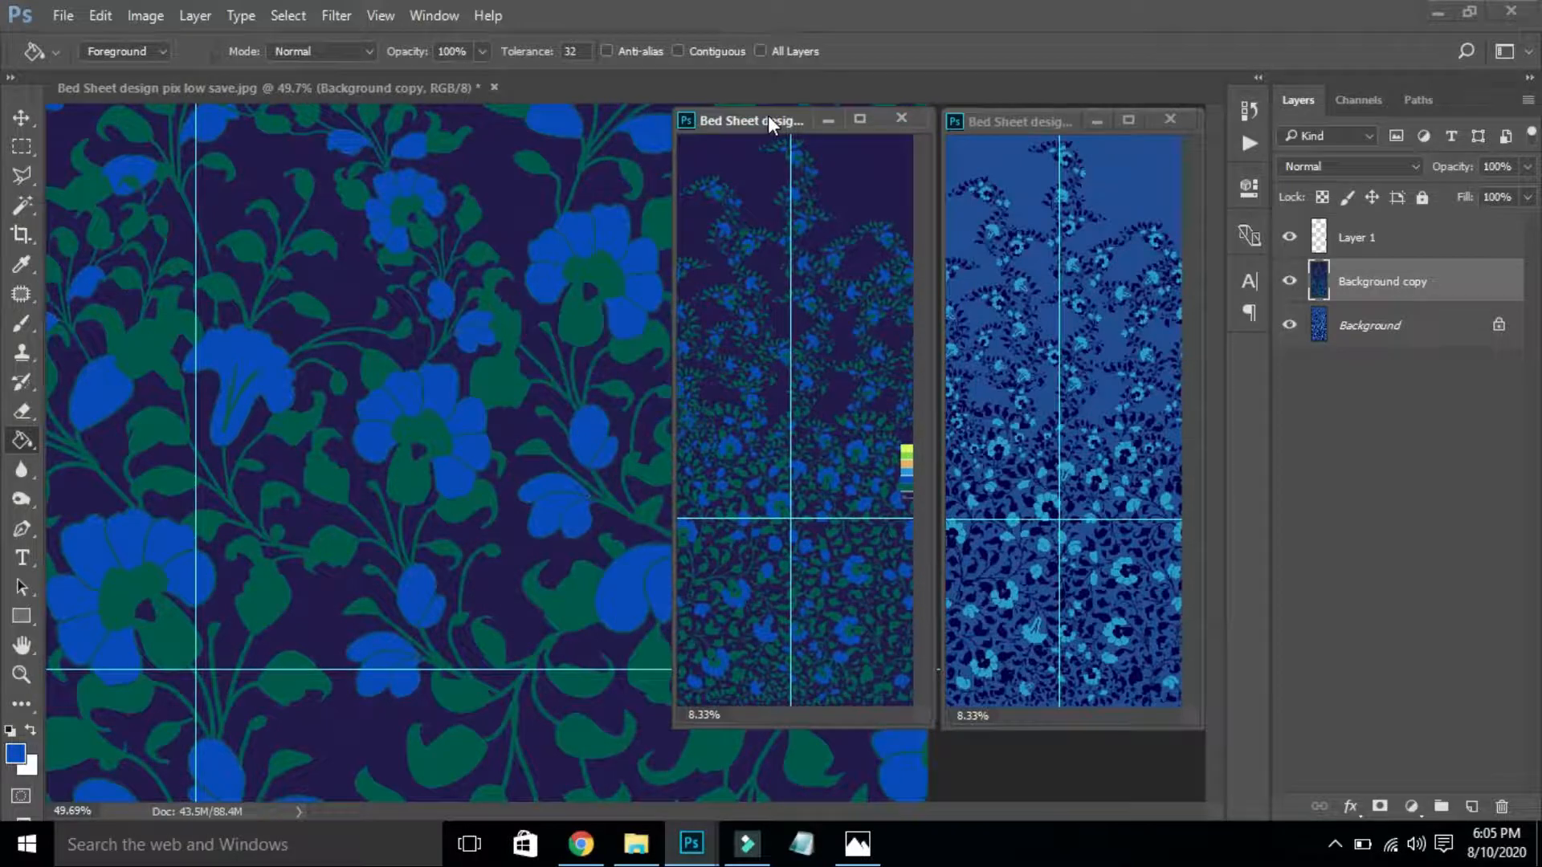
click(1075, 411)
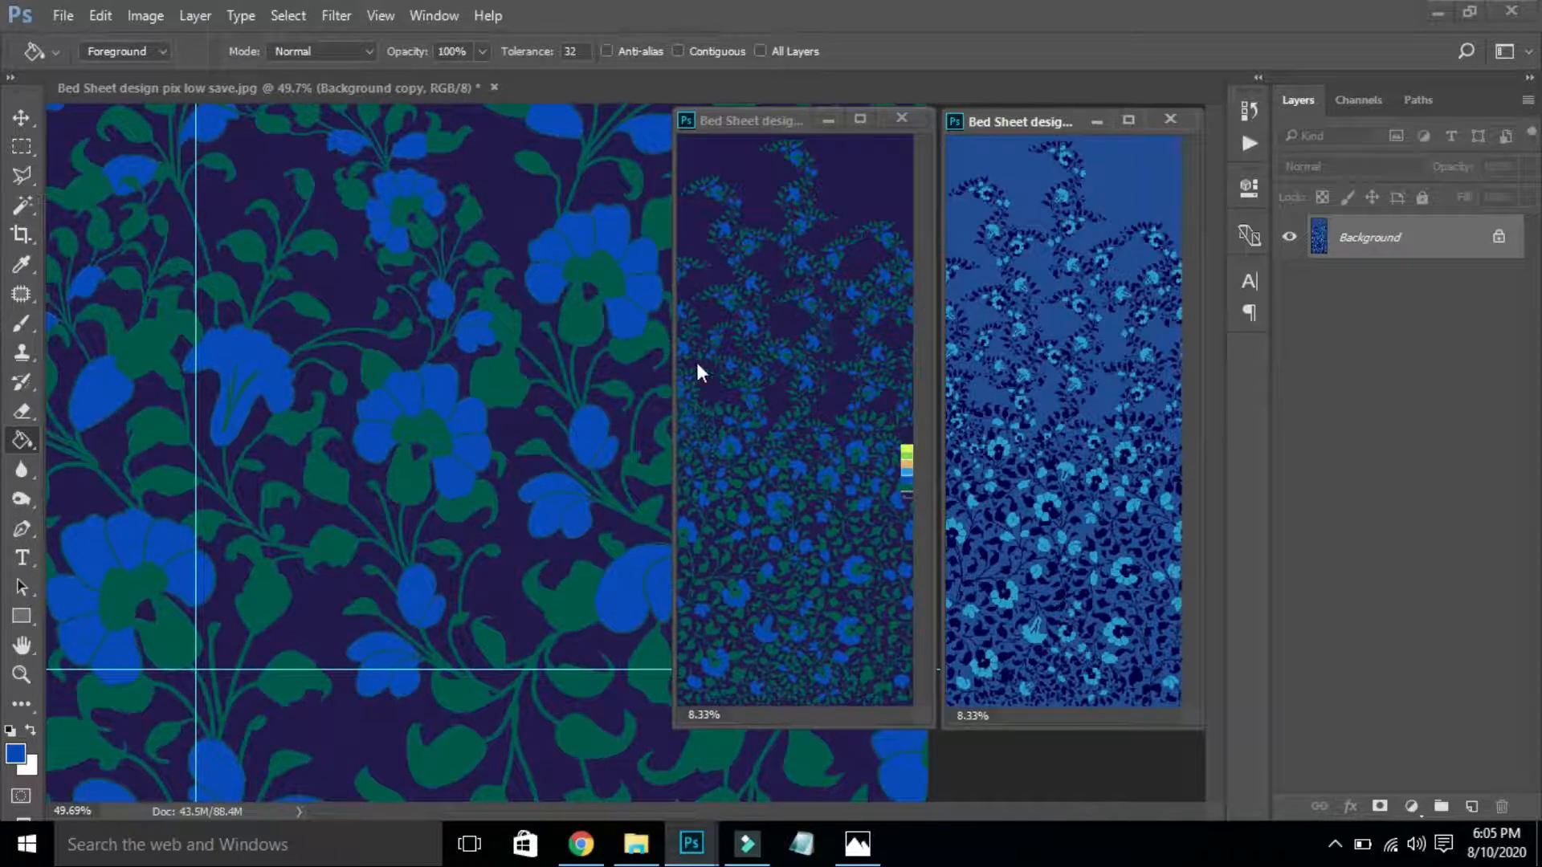
click(482, 298)
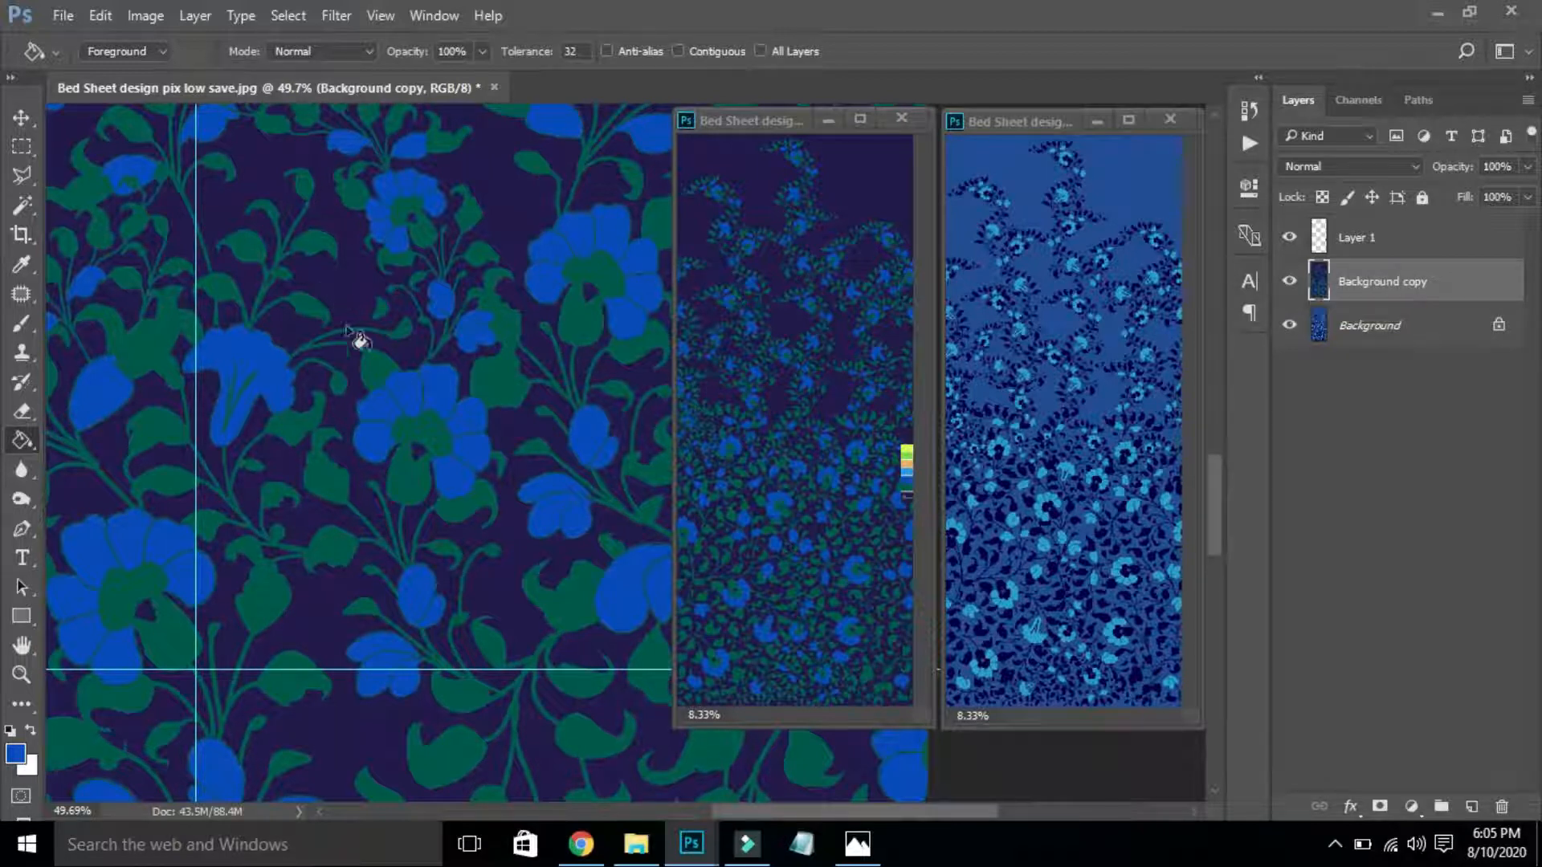
click(466, 679)
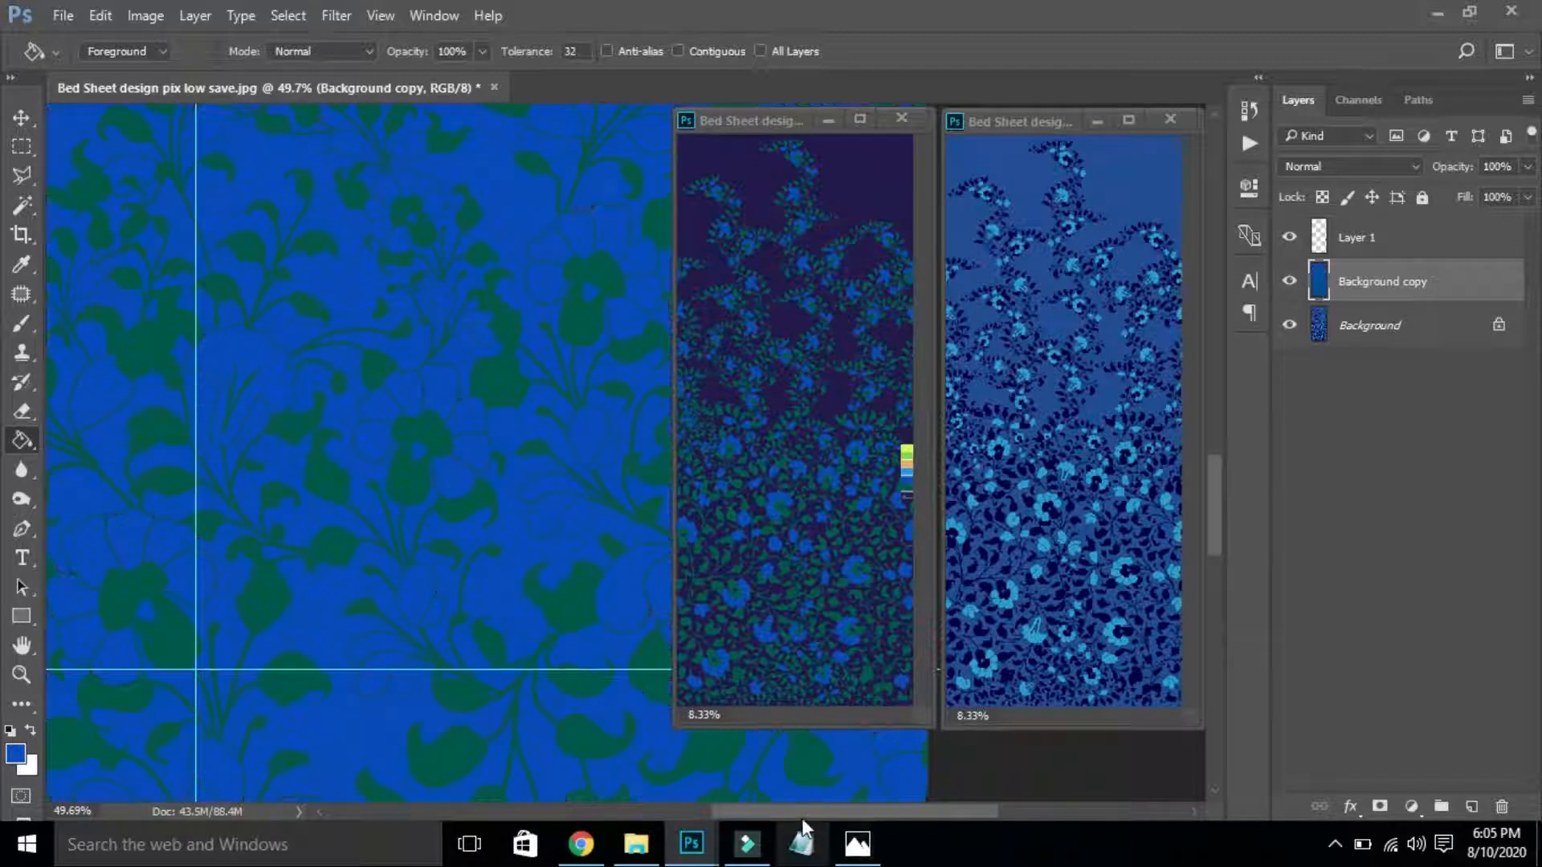
key(ctrl+z)
key(v)
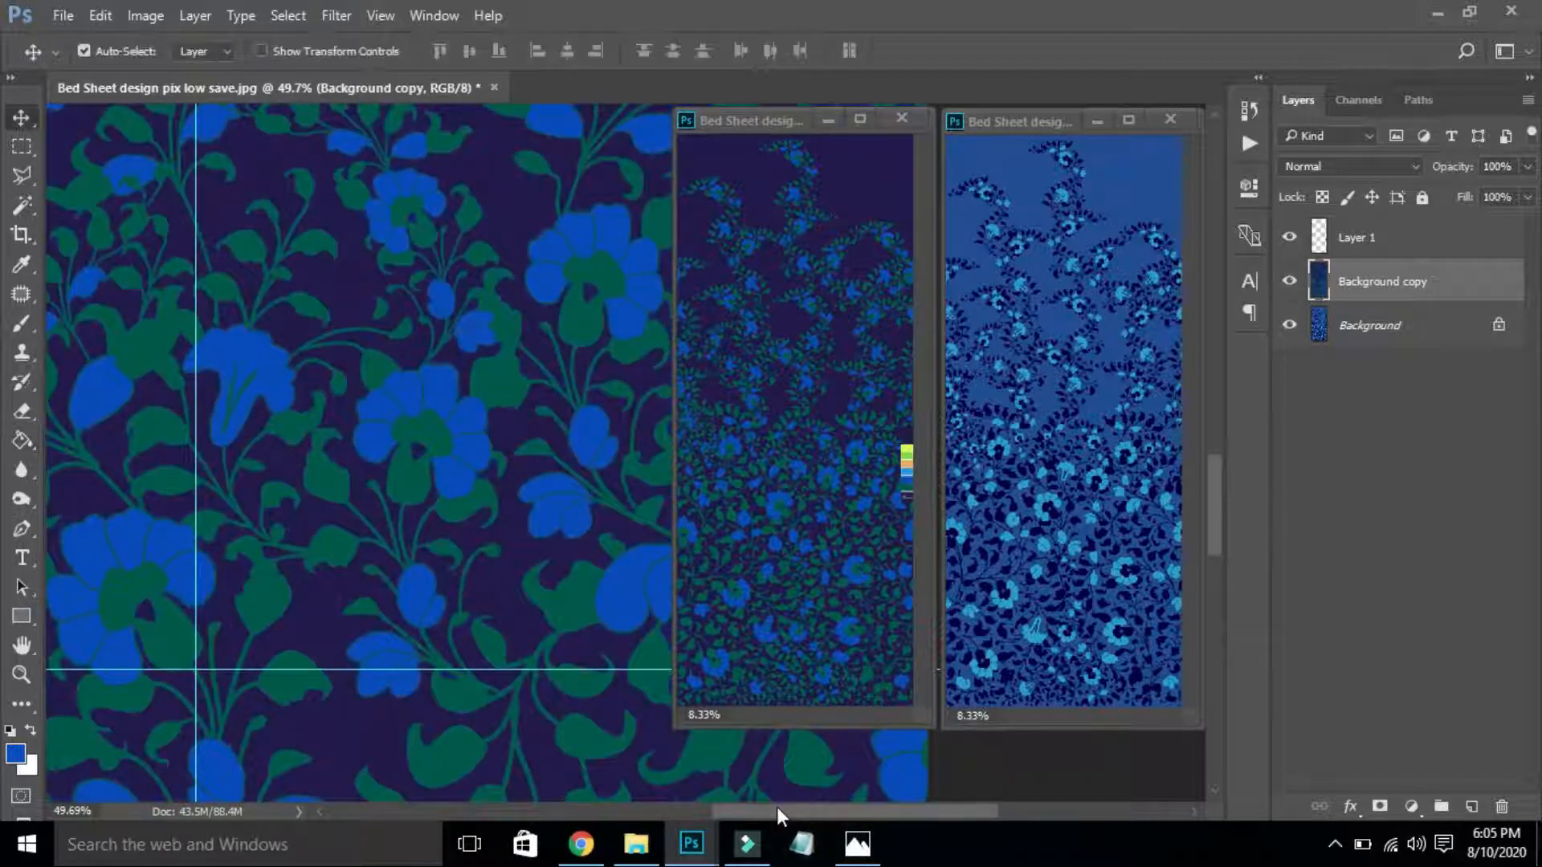
Sample the royal blue swatch beside the design as the foreground colour.
drag(889, 812, 954, 814)
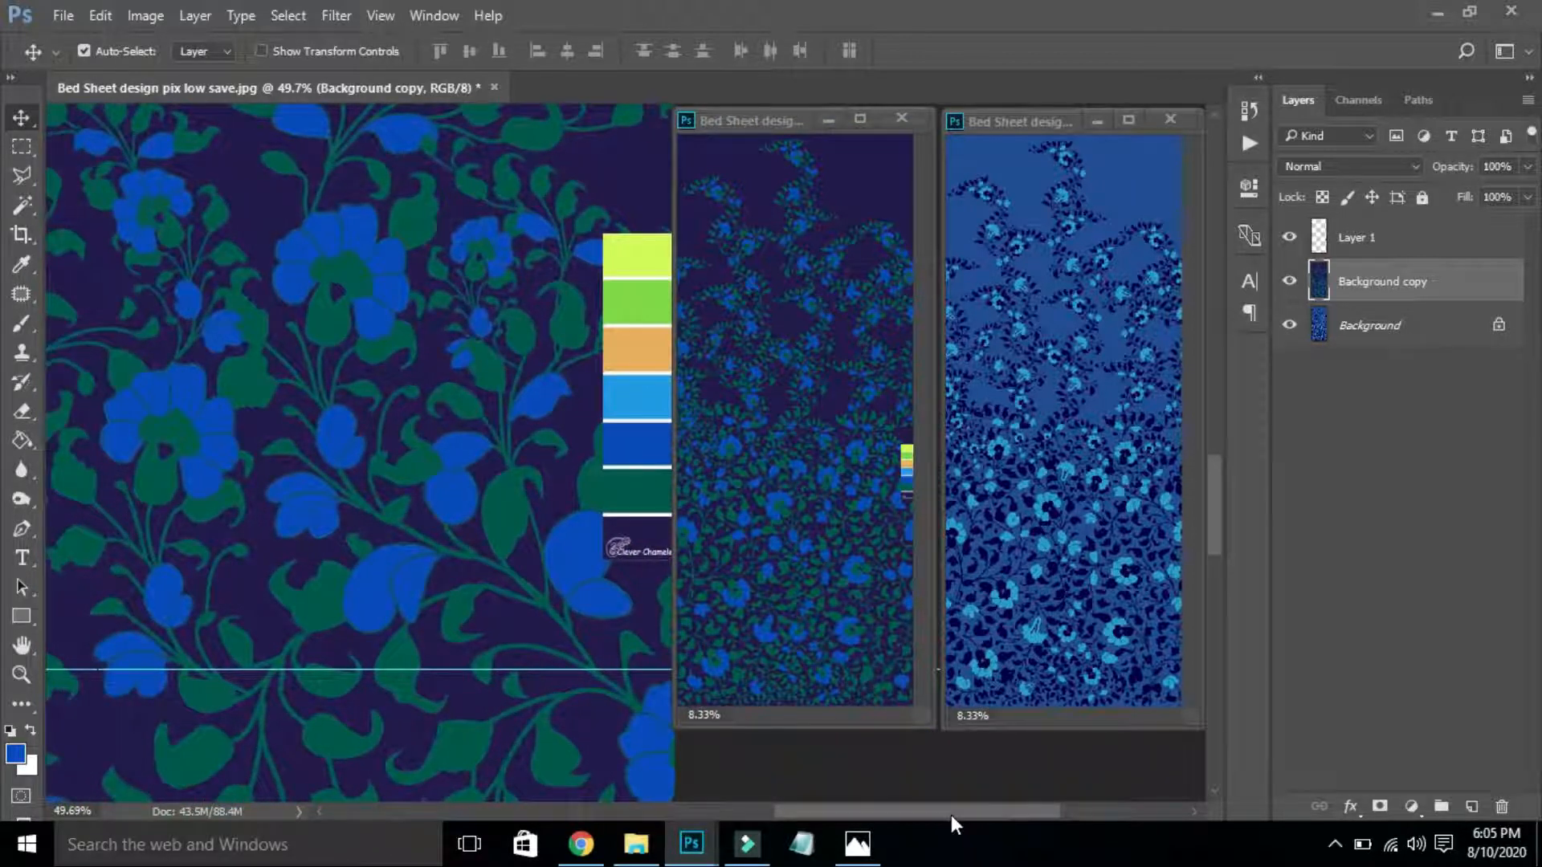
key(i)
click(632, 444)
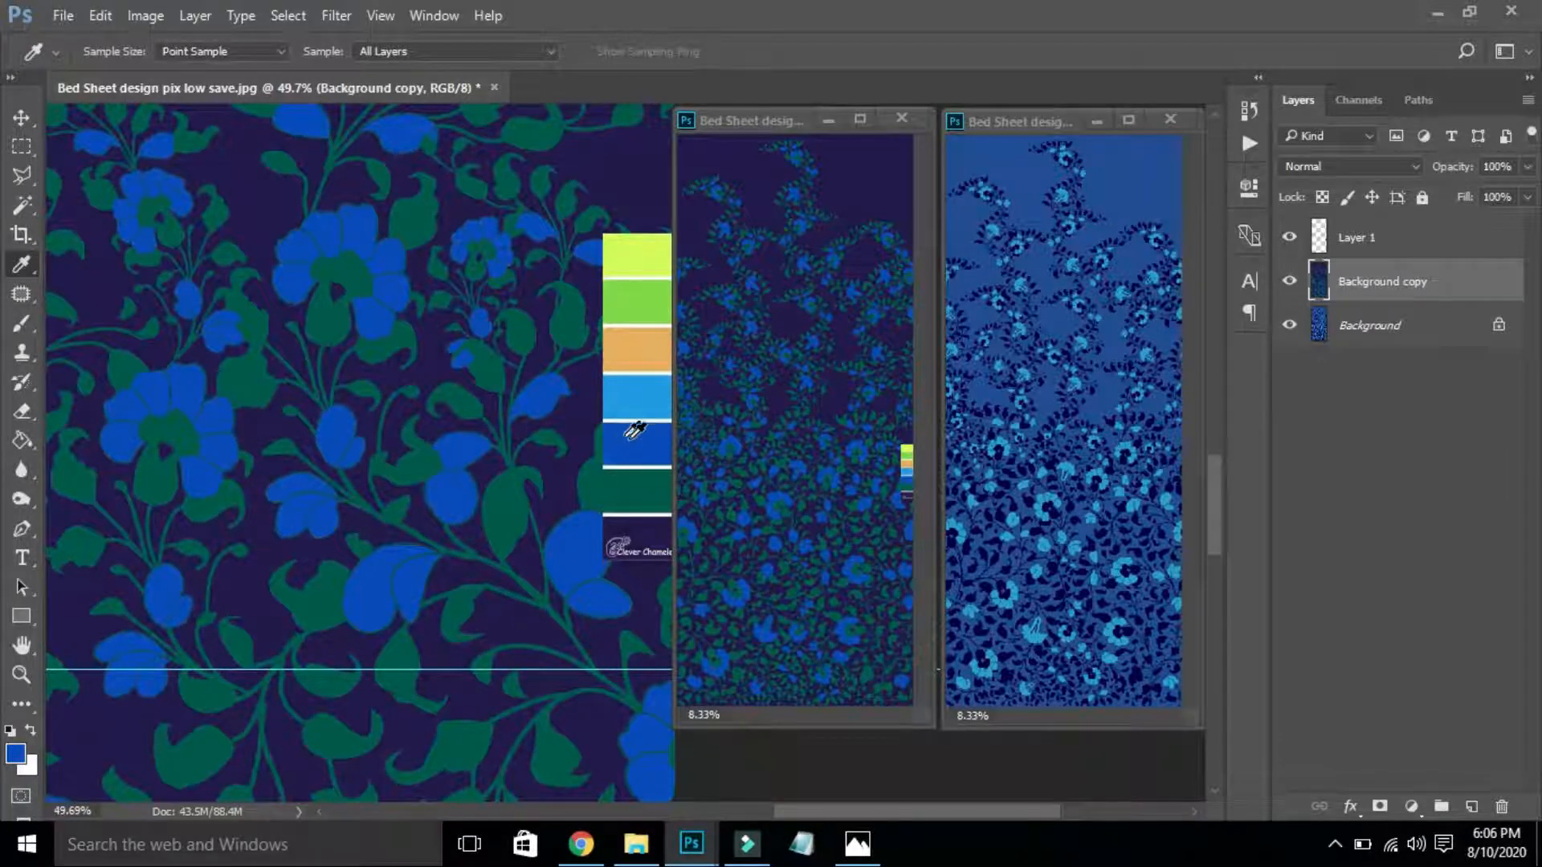
click(634, 446)
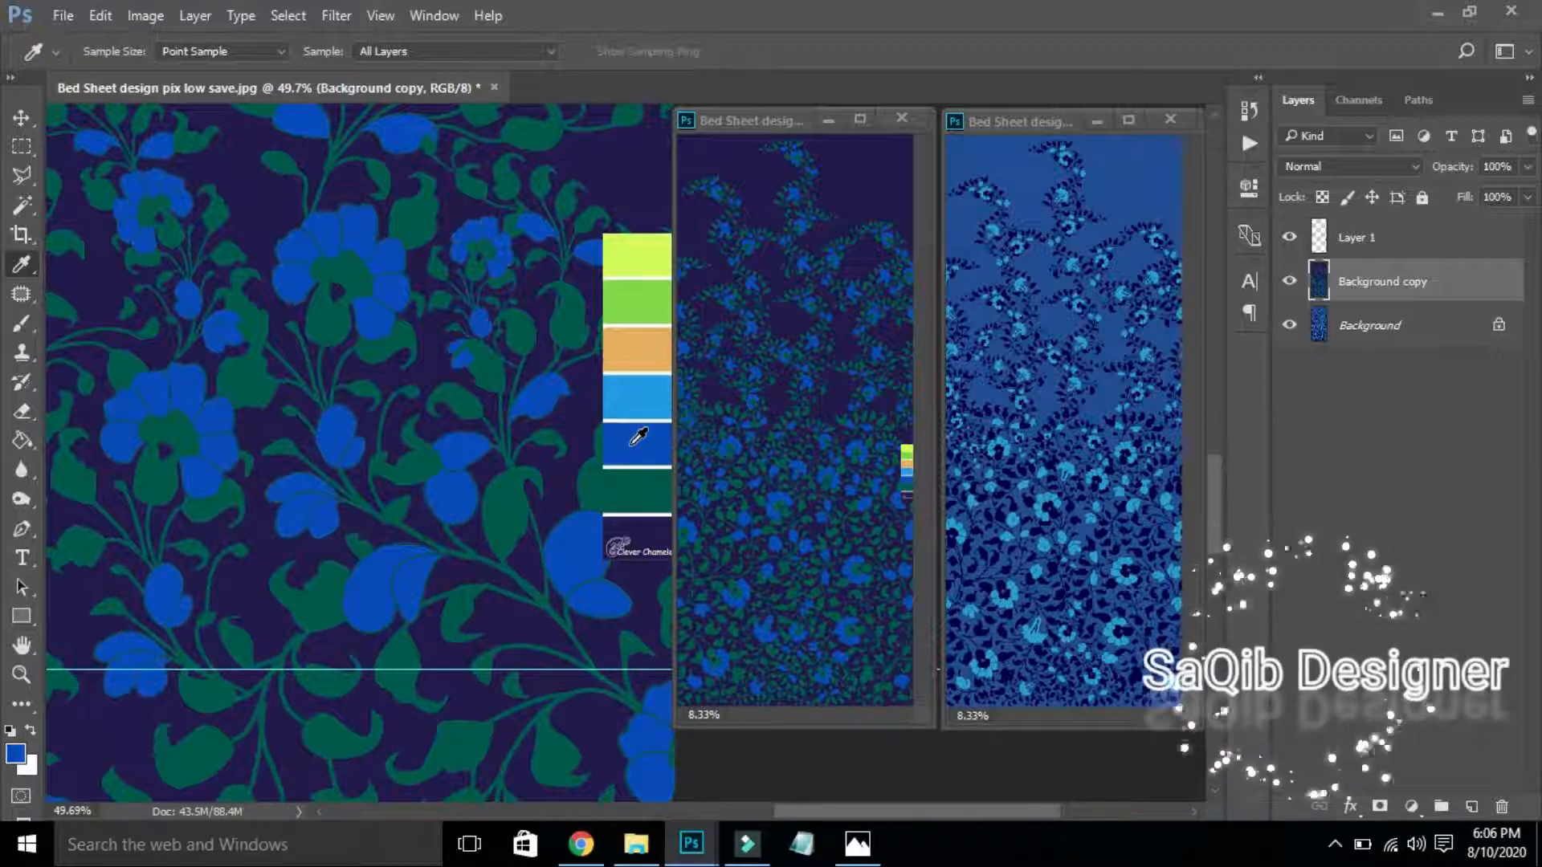
Select the dark purple ground across the Background copy layer with the Magic Wand and fill it with royal blue.
key(w)
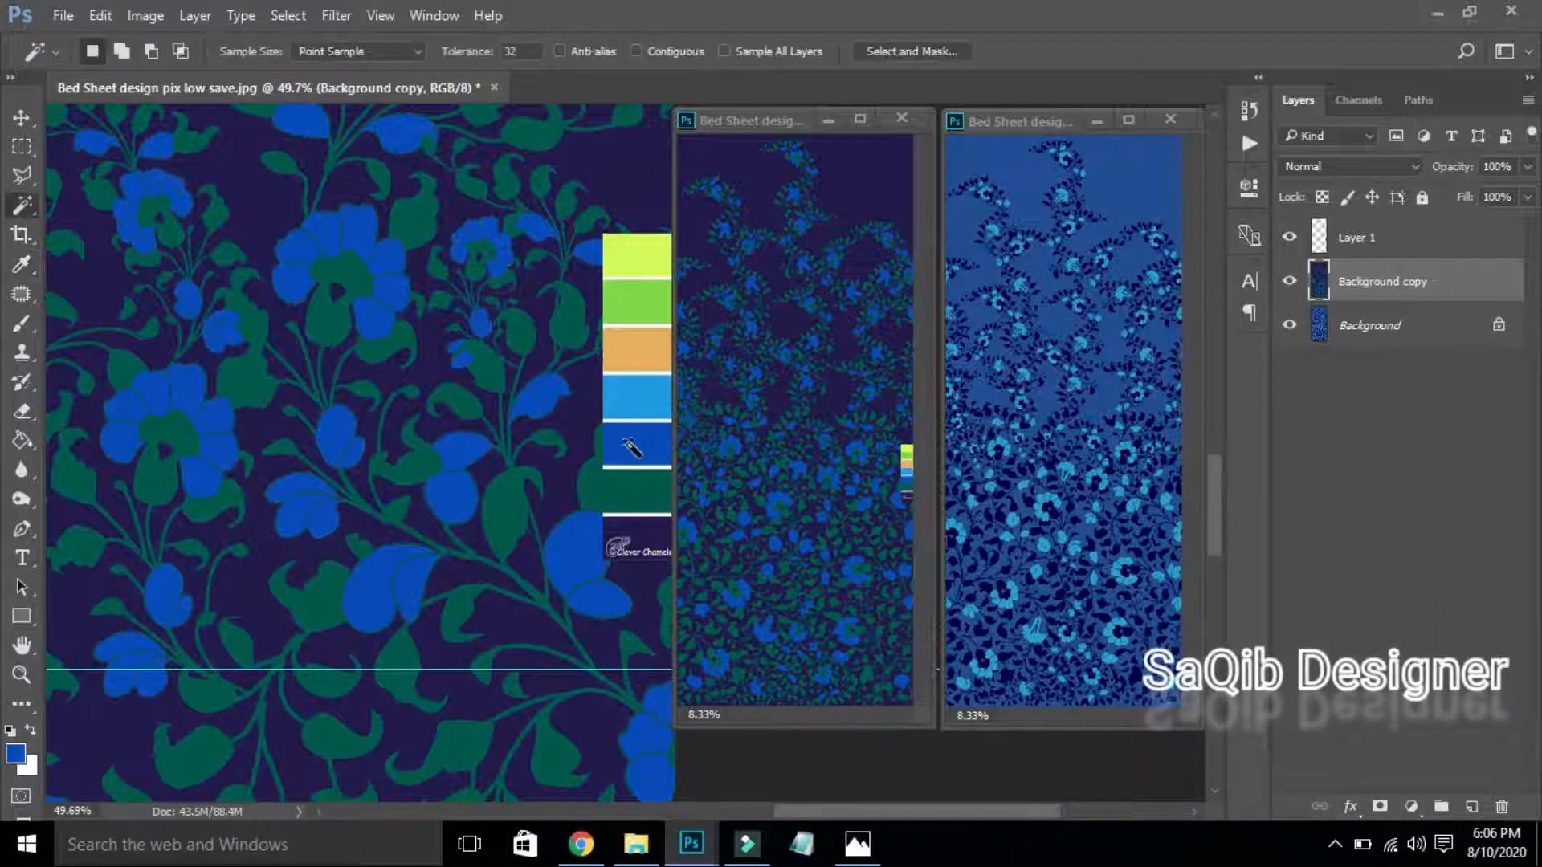
click(580, 409)
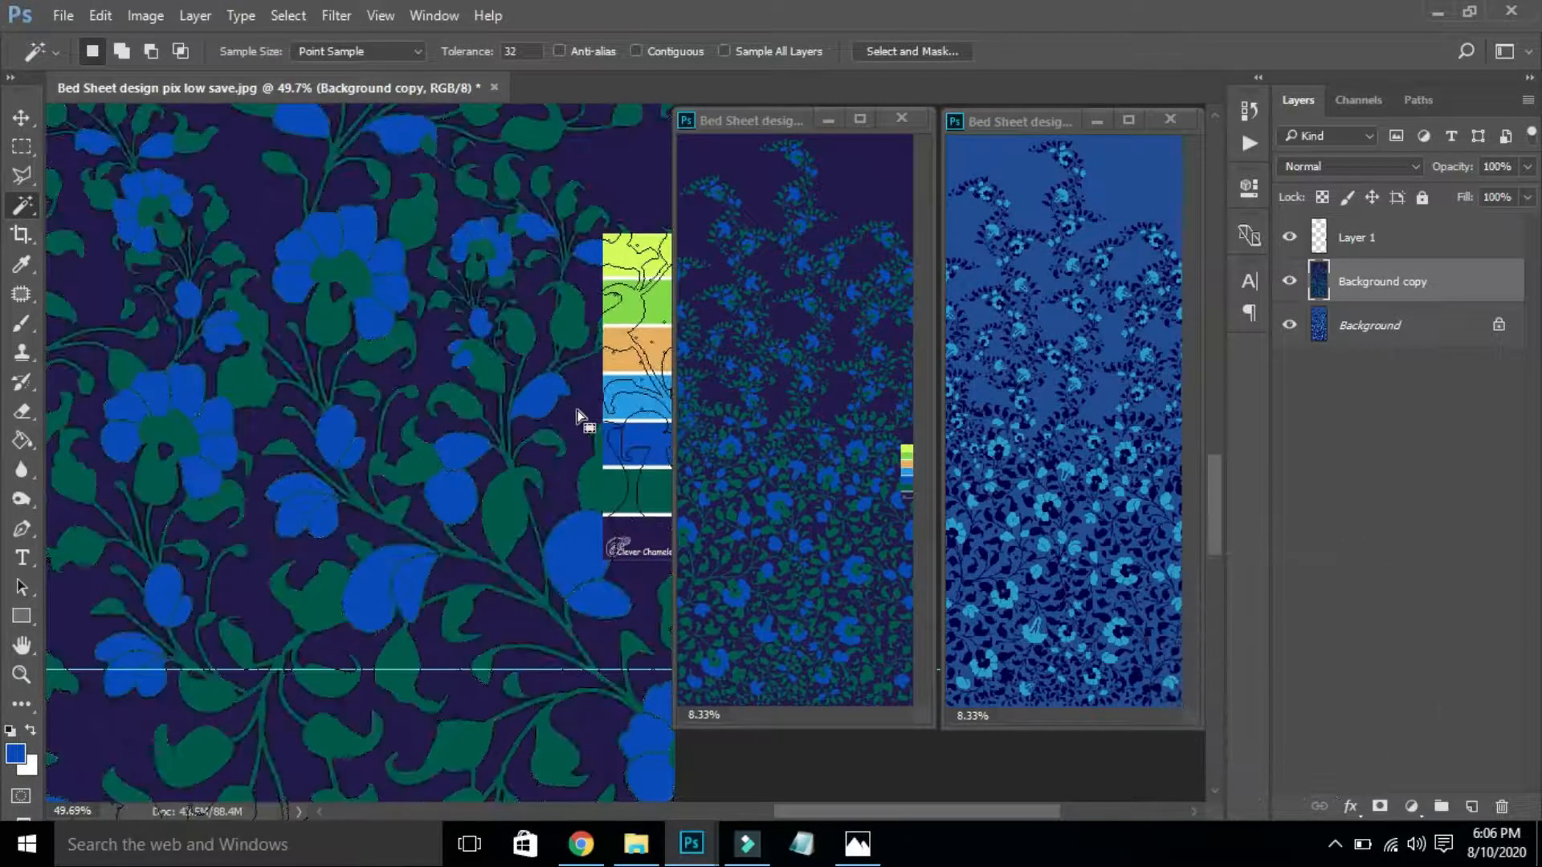
key(ctrl+d)
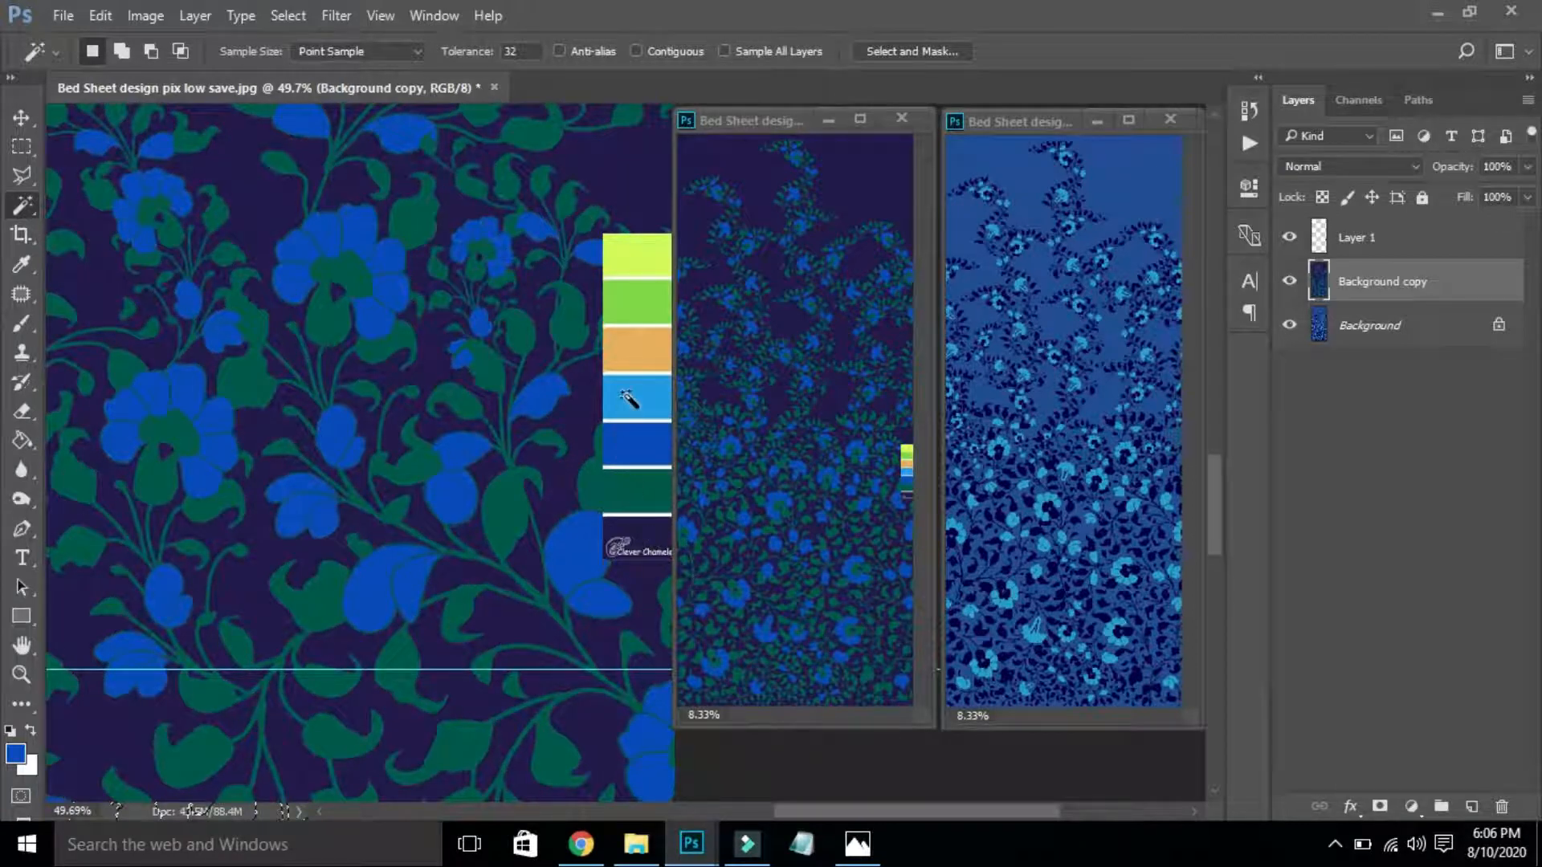
click(509, 497)
click(567, 486)
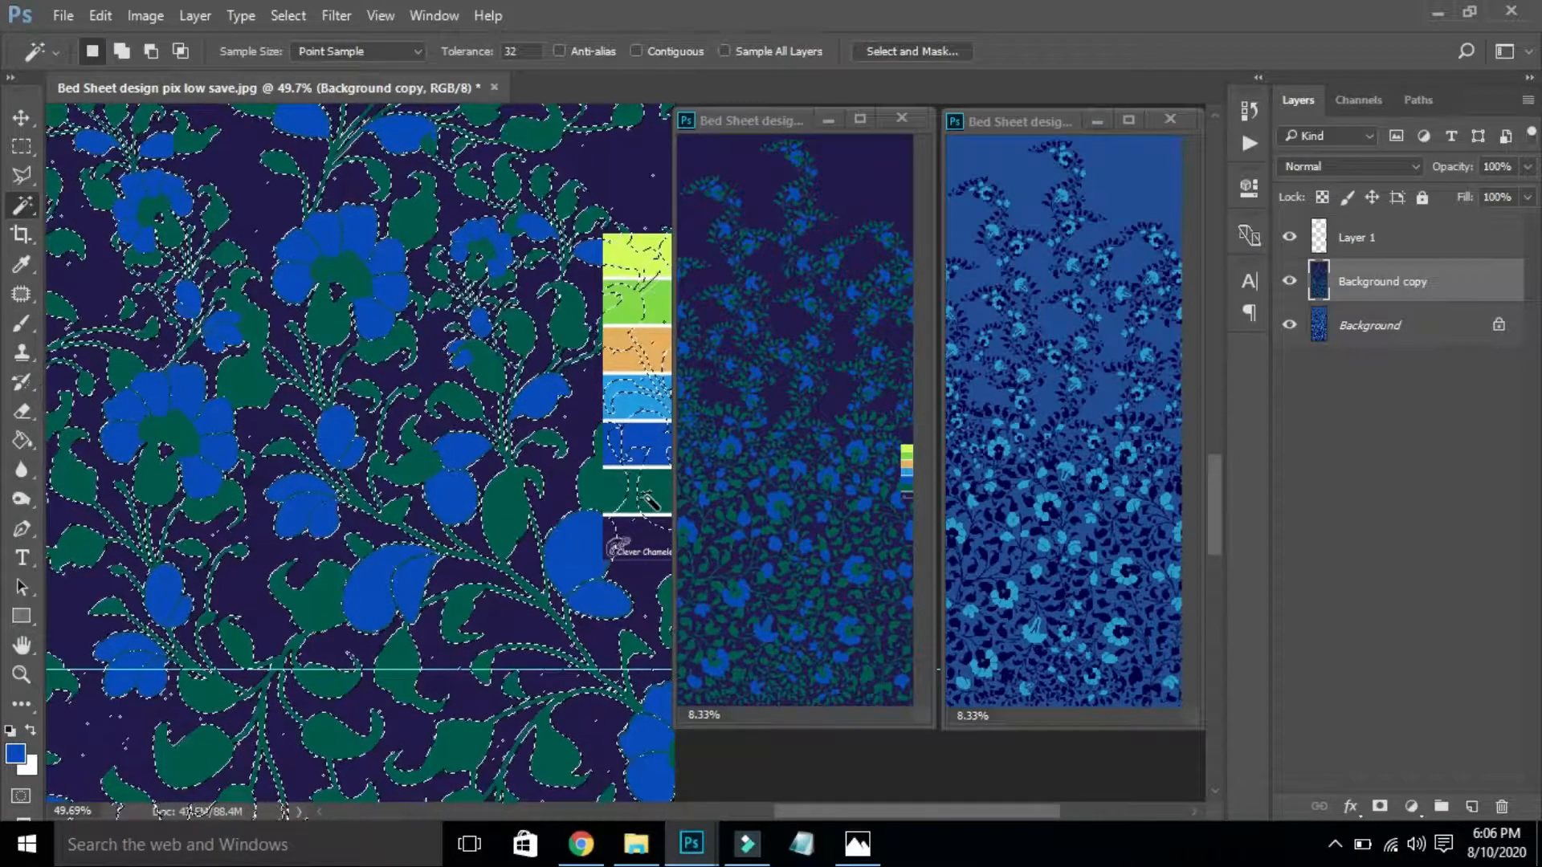
key(g)
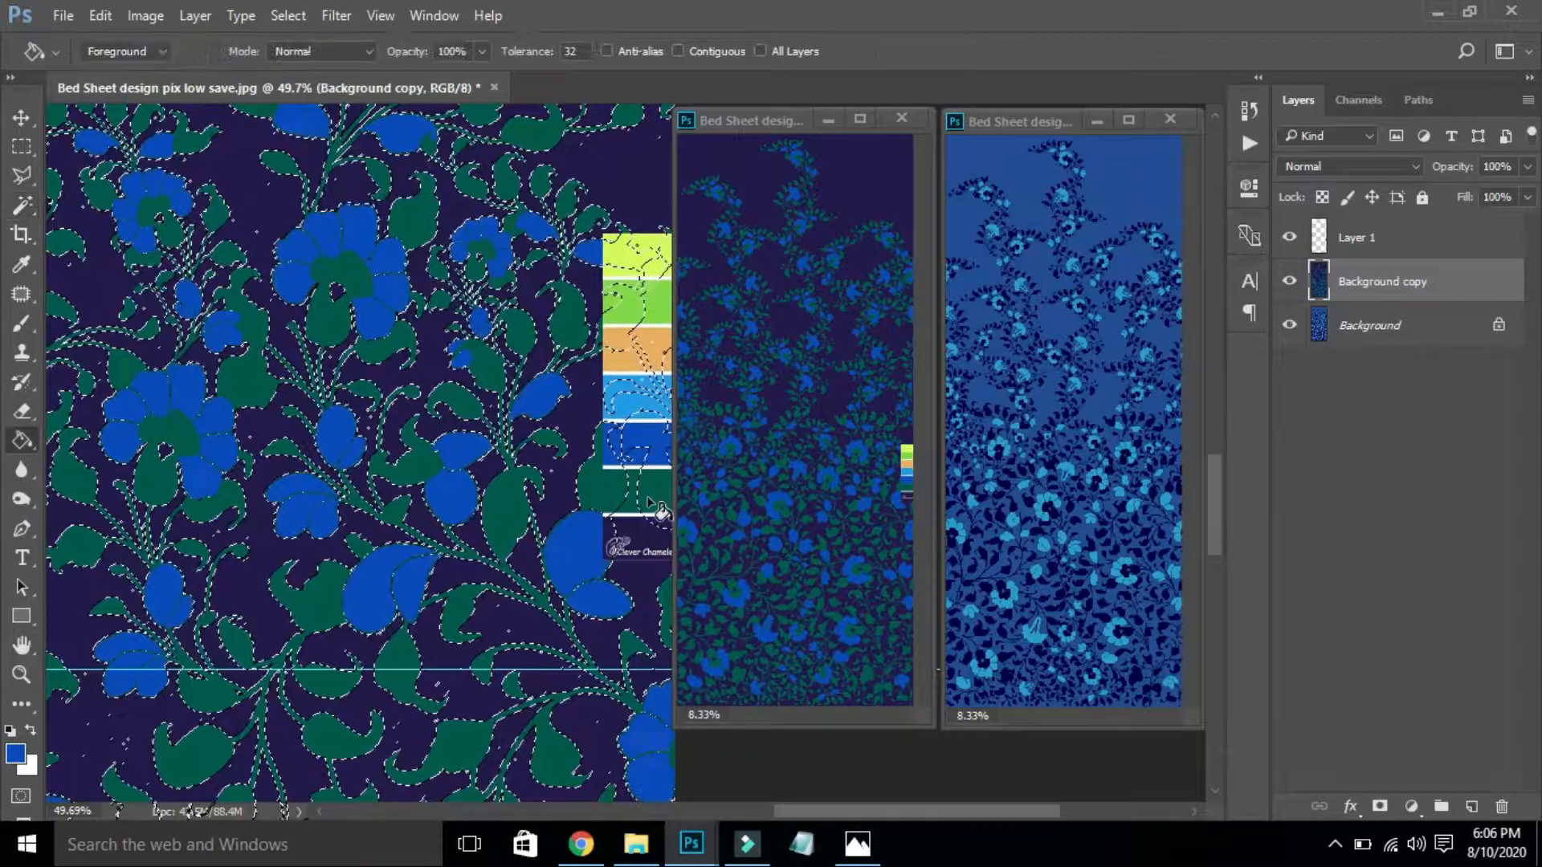
click(241, 577)
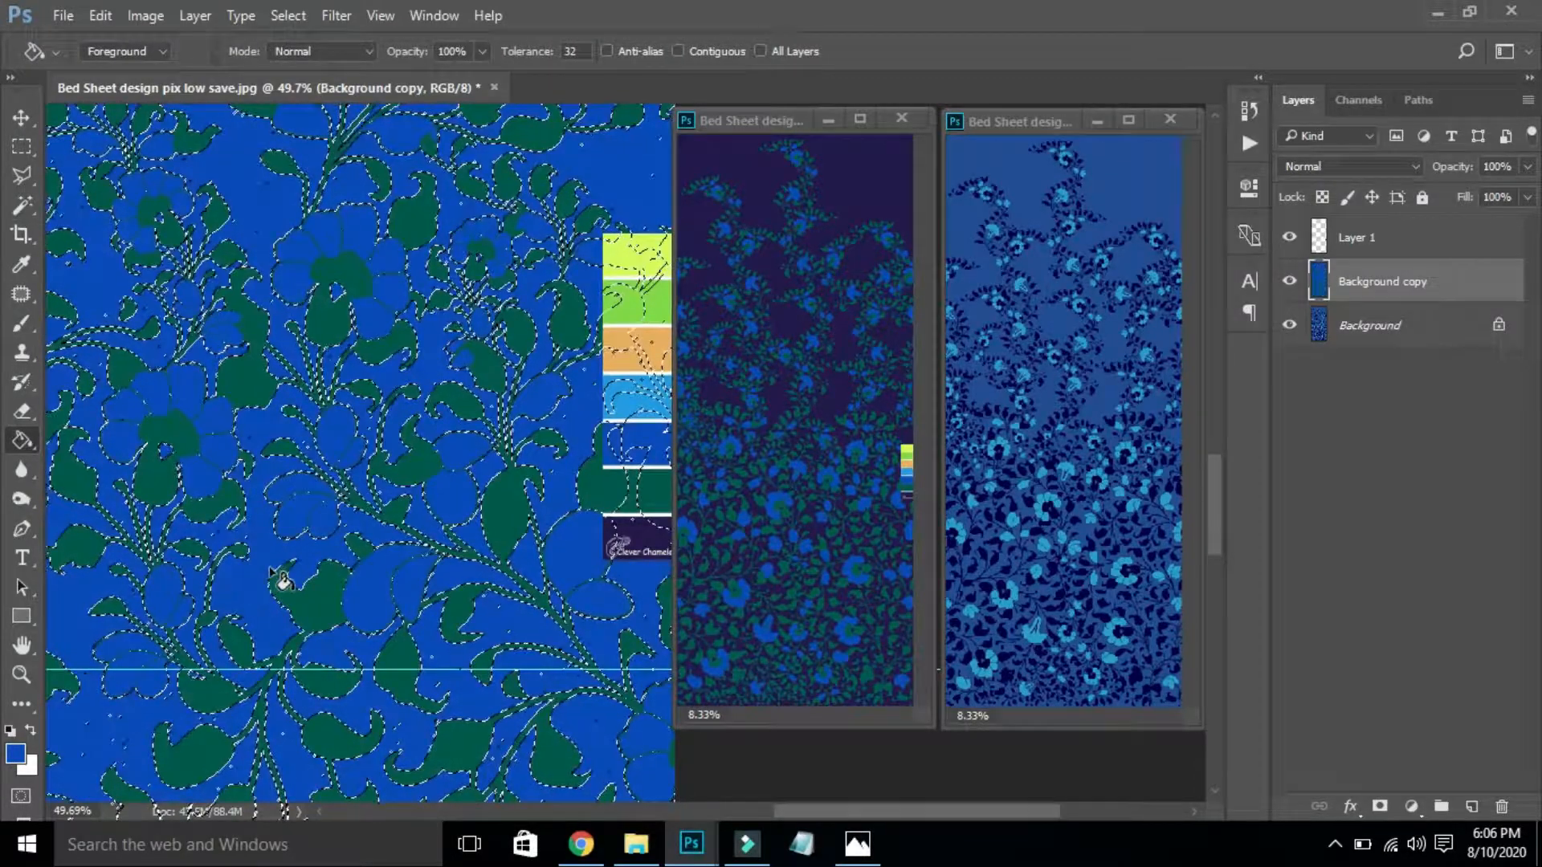
key(ctrl+d)
Sample the light blue swatch as the foreground colour and undo the royal blue fill of the ground.
key(i)
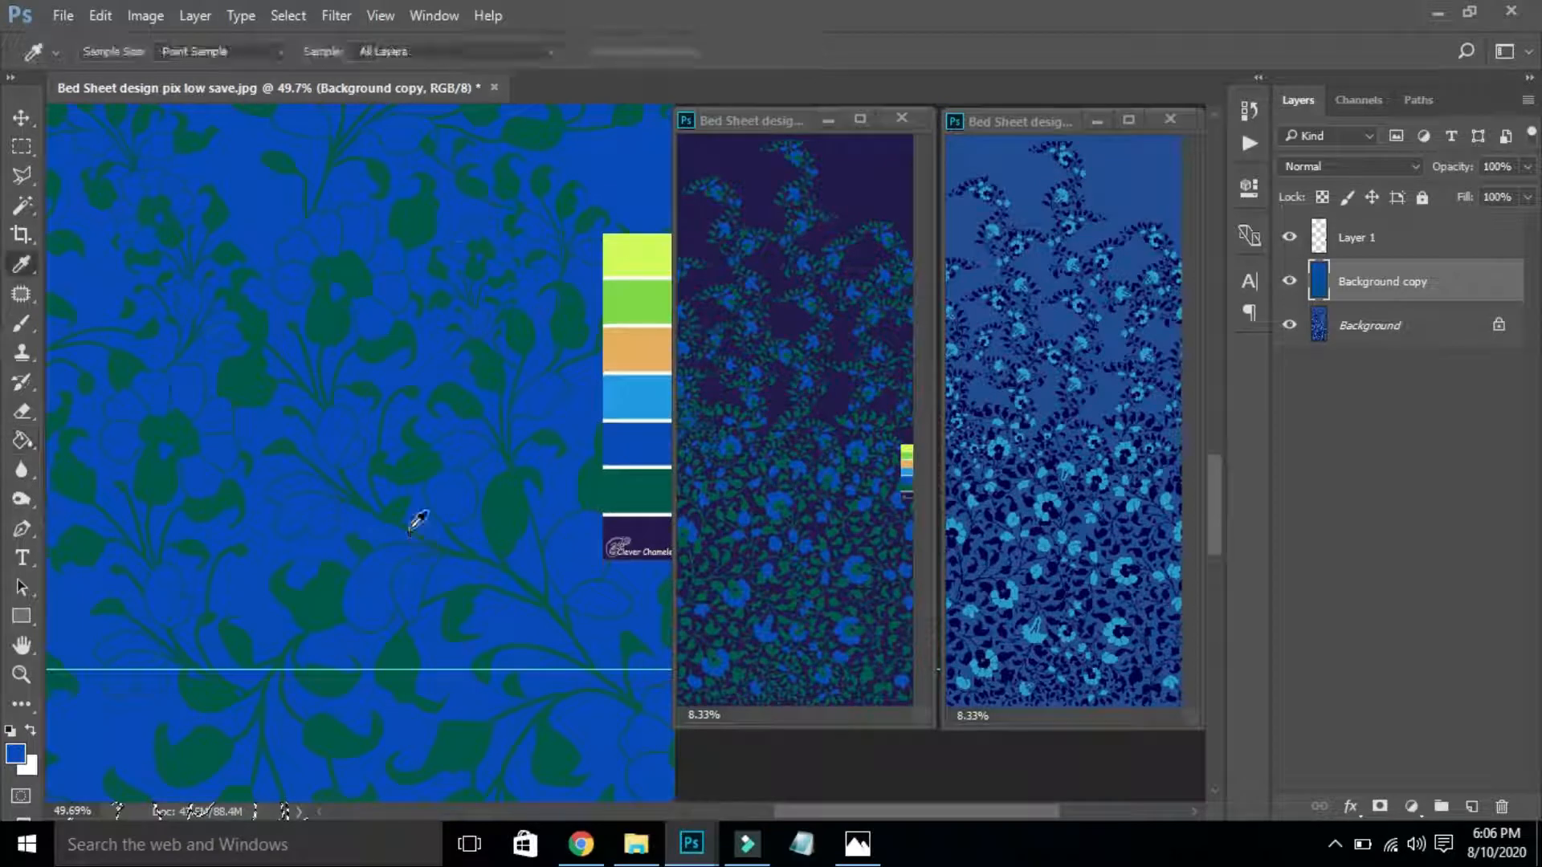
click(652, 392)
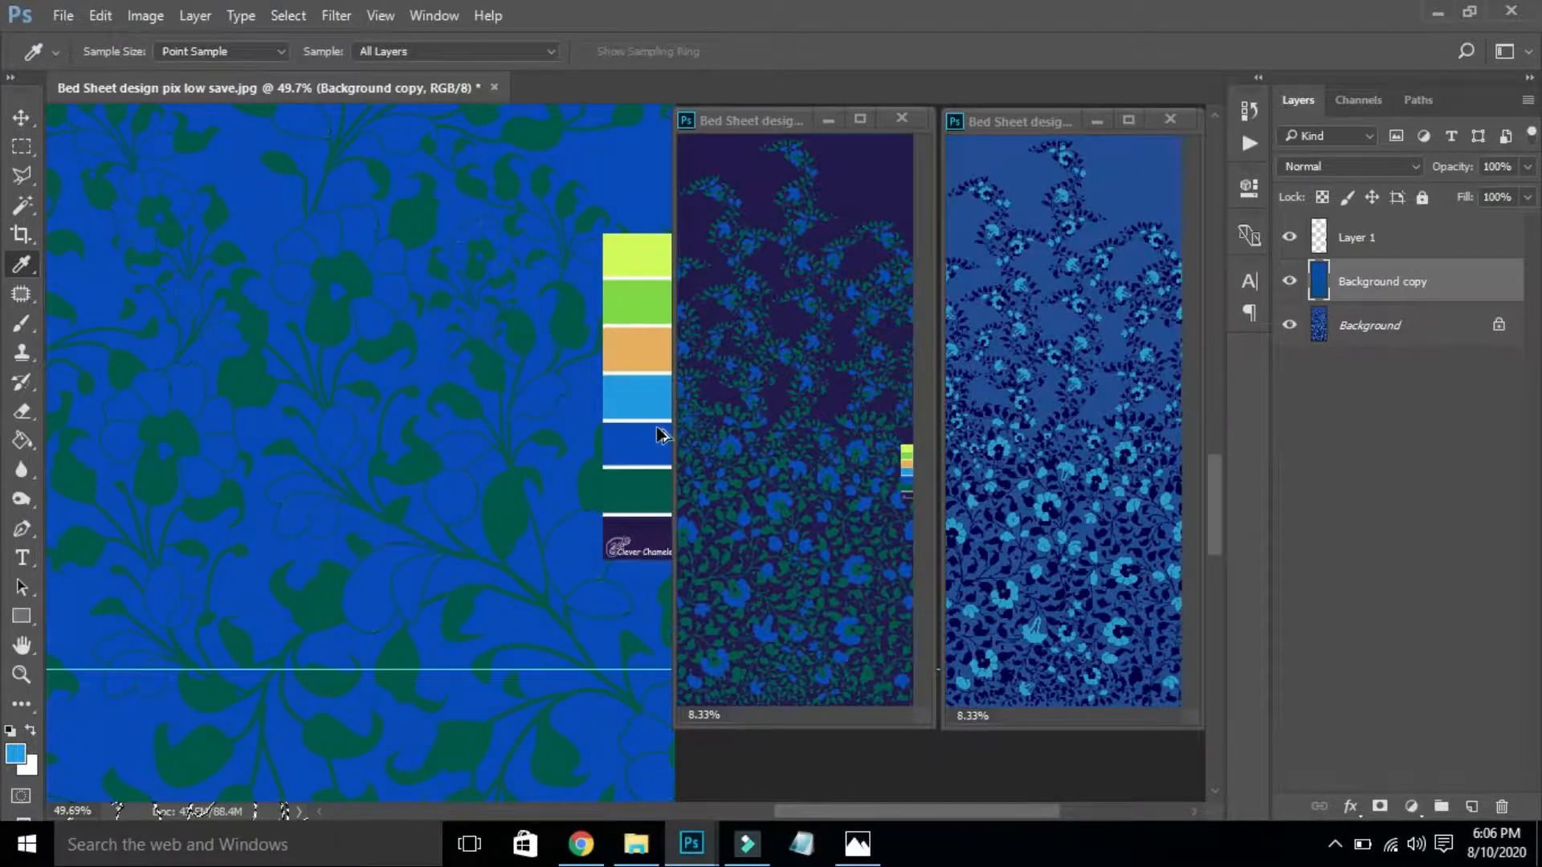
key(ctrl+alt+z)
key(ctrl+alt+z)
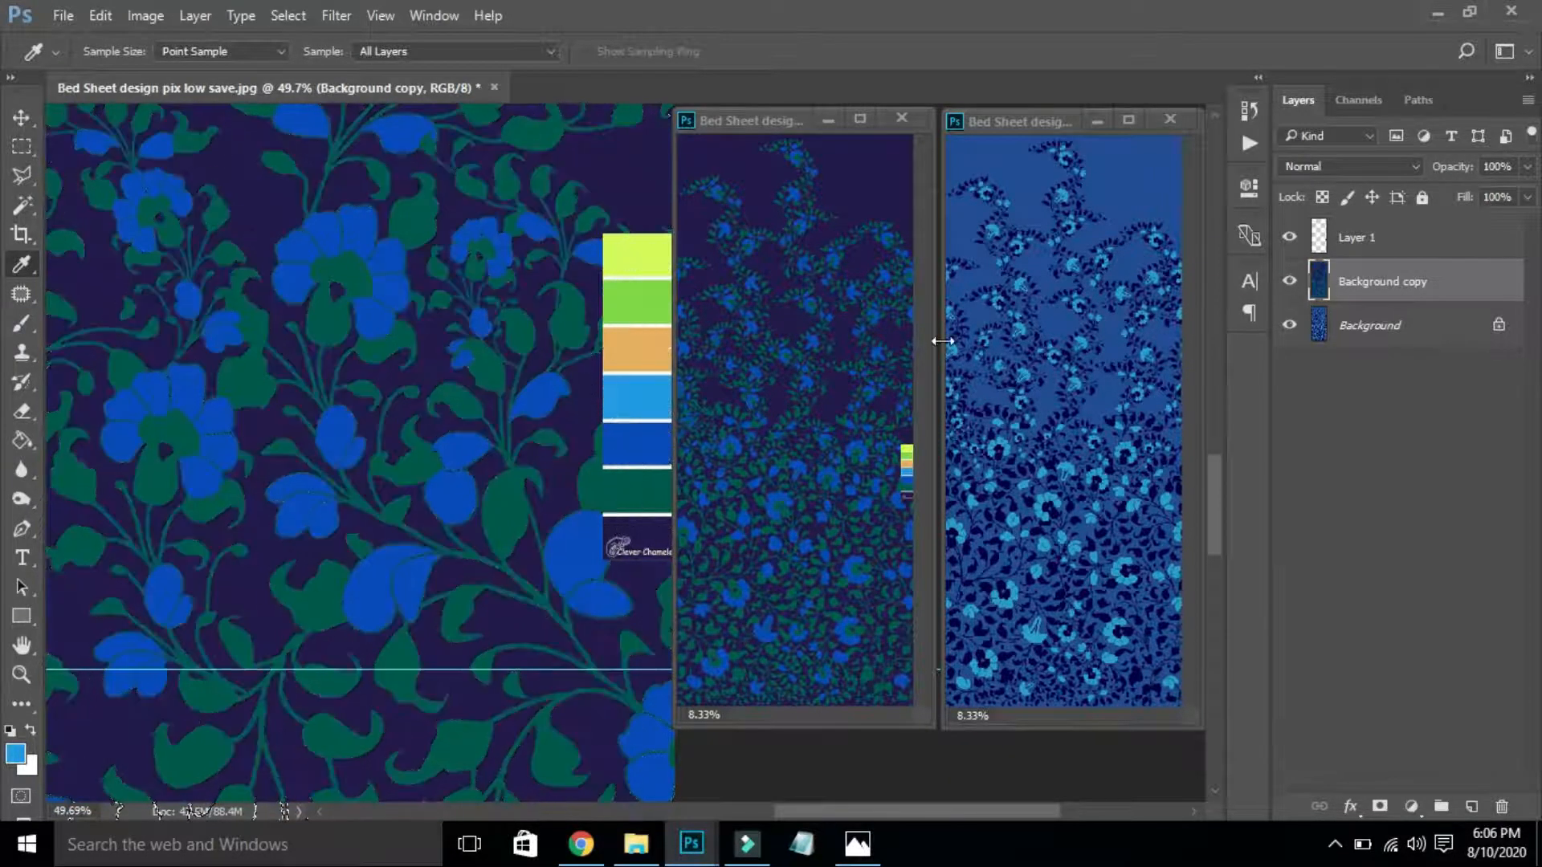
Hide the Background copy layer and duplicate the original Background layer for a new colourway.
click(1289, 281)
click(1419, 322)
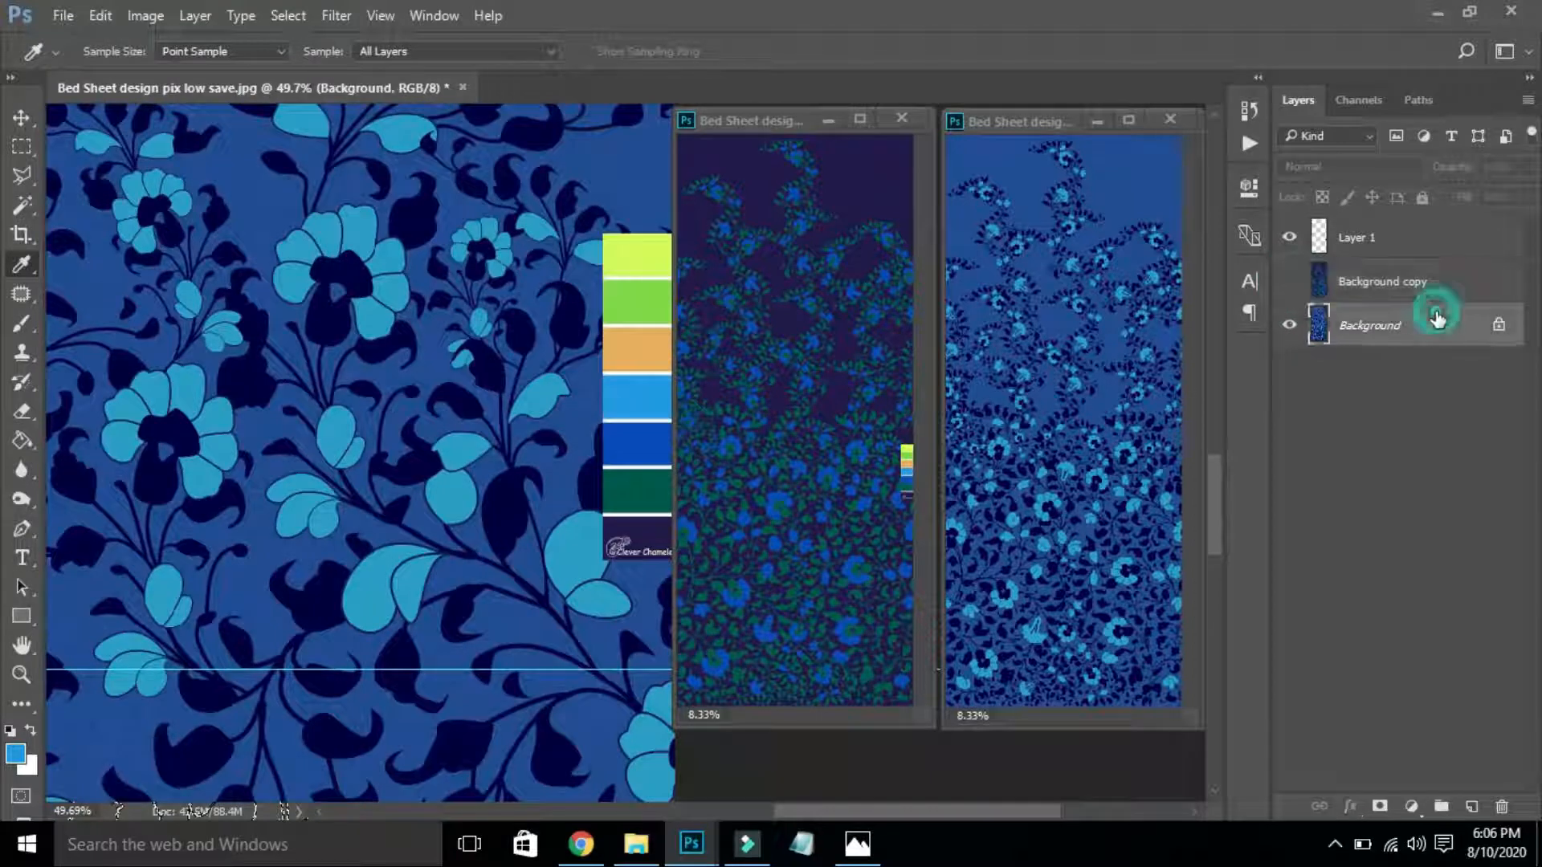
key(ctrl+j)
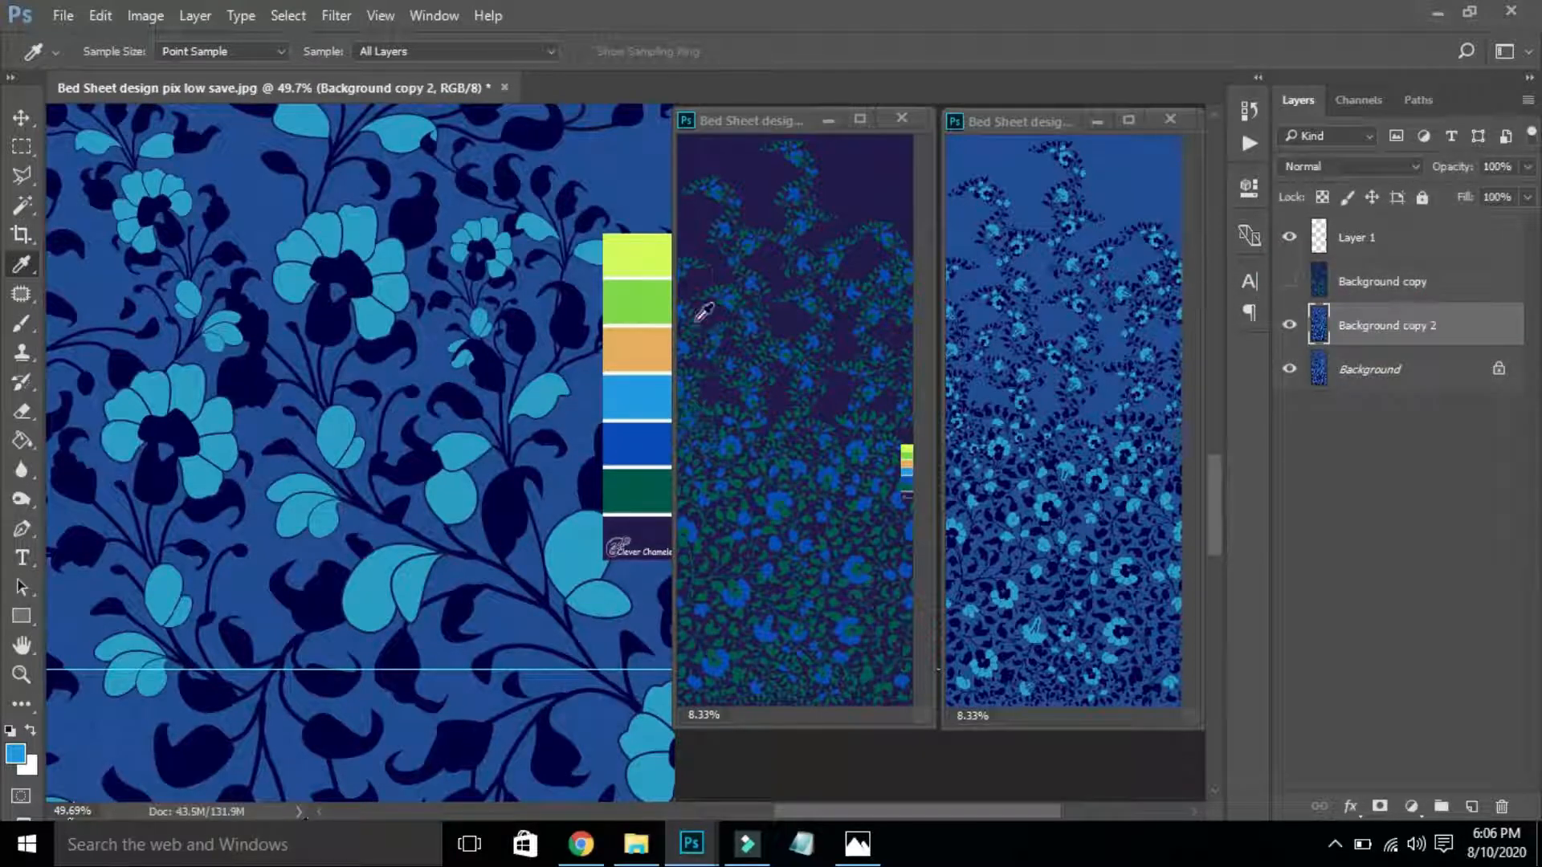
Sample the royal blue swatch, select the blue ground on the Background copy 2 layer with the Magic Wand, and fill it with that colour.
click(653, 441)
key(g)
key(w)
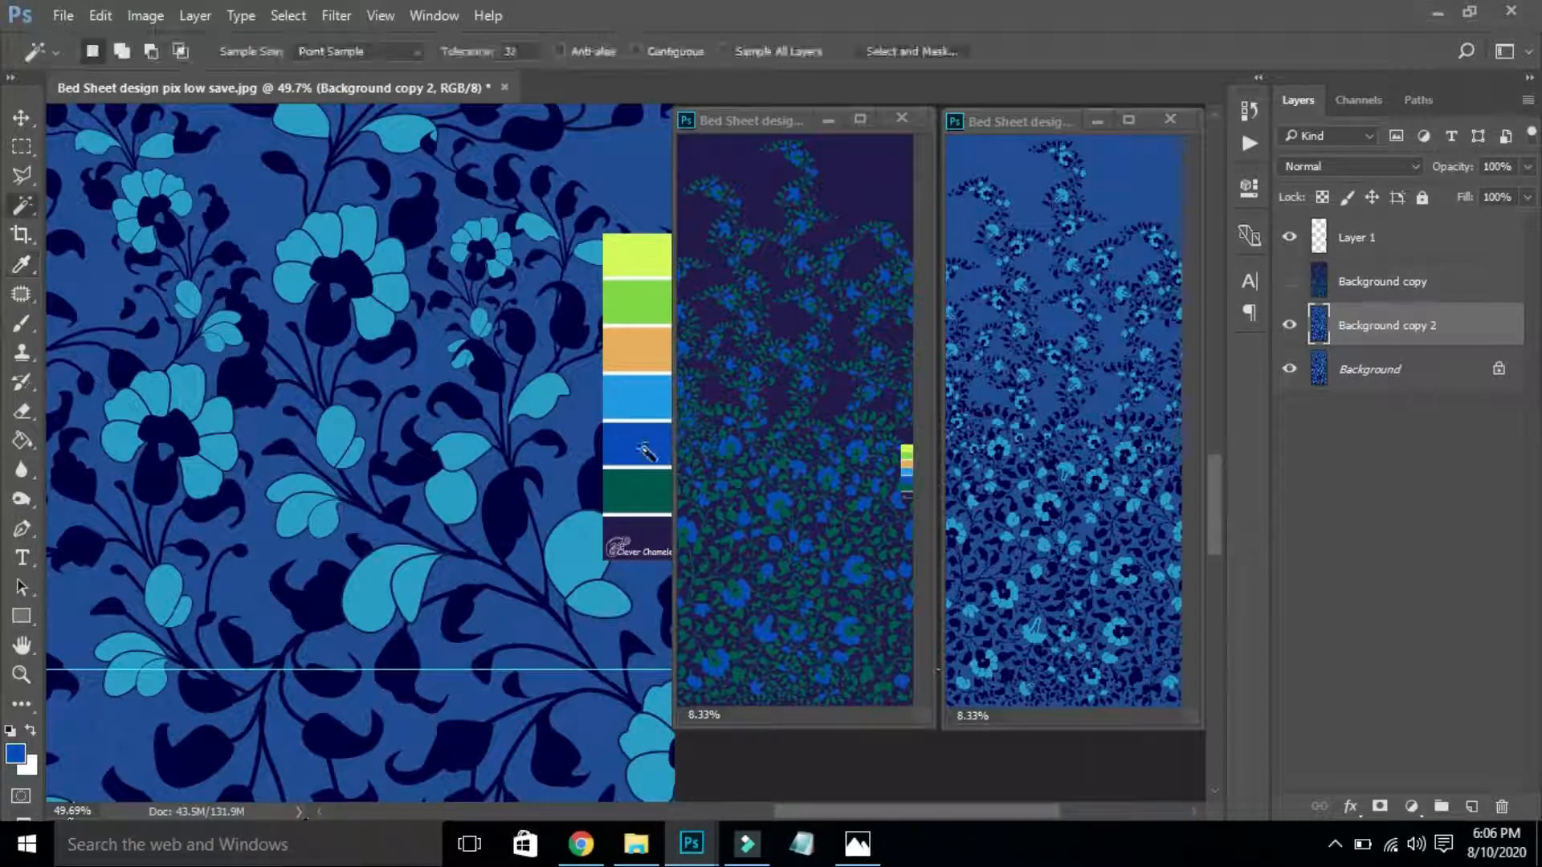
click(560, 487)
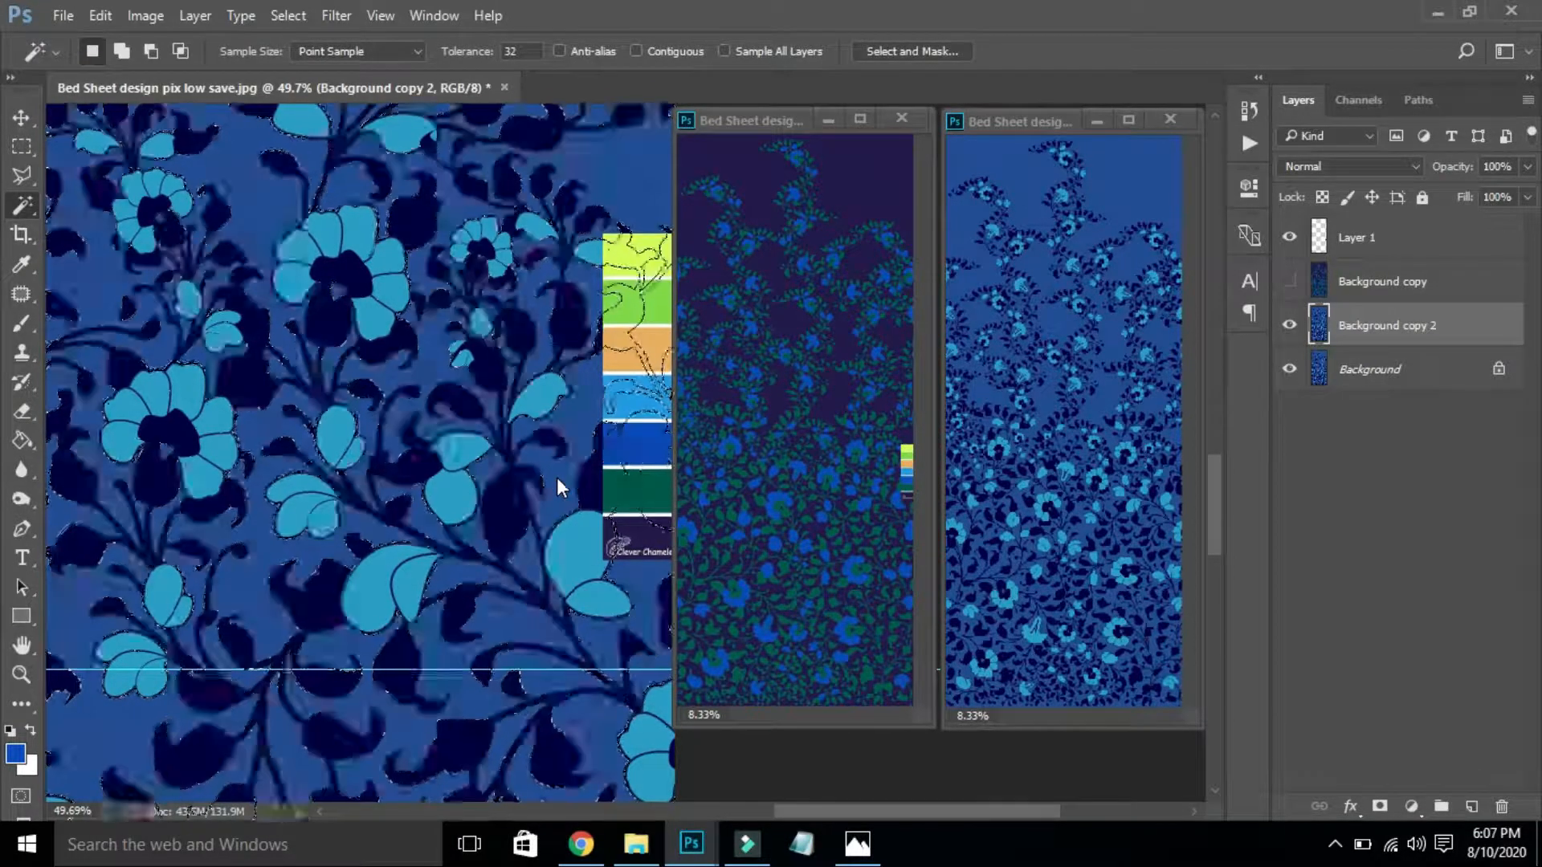
key(g)
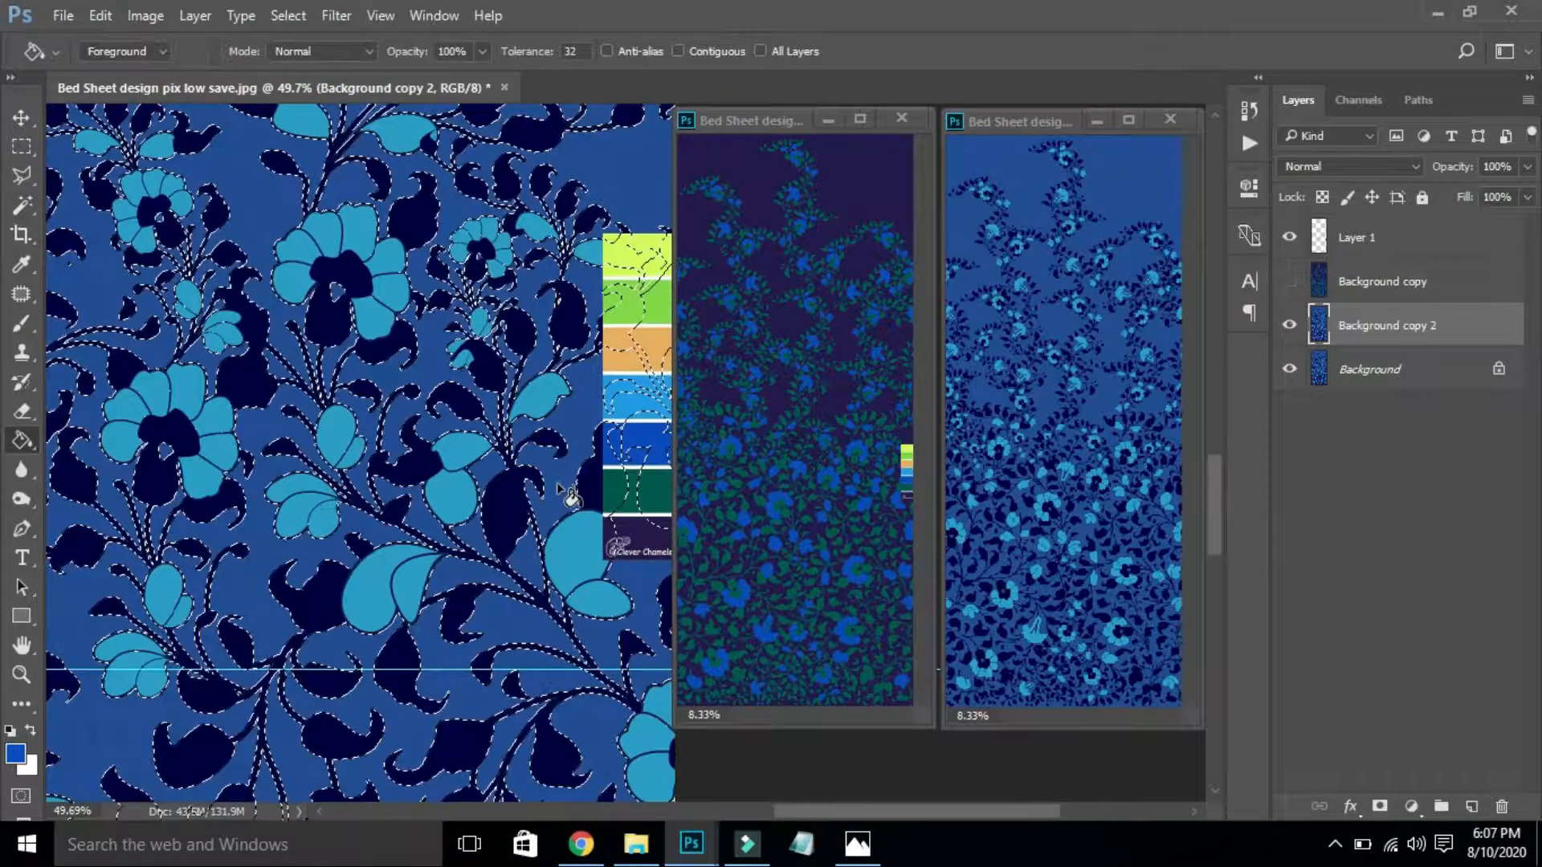
click(562, 486)
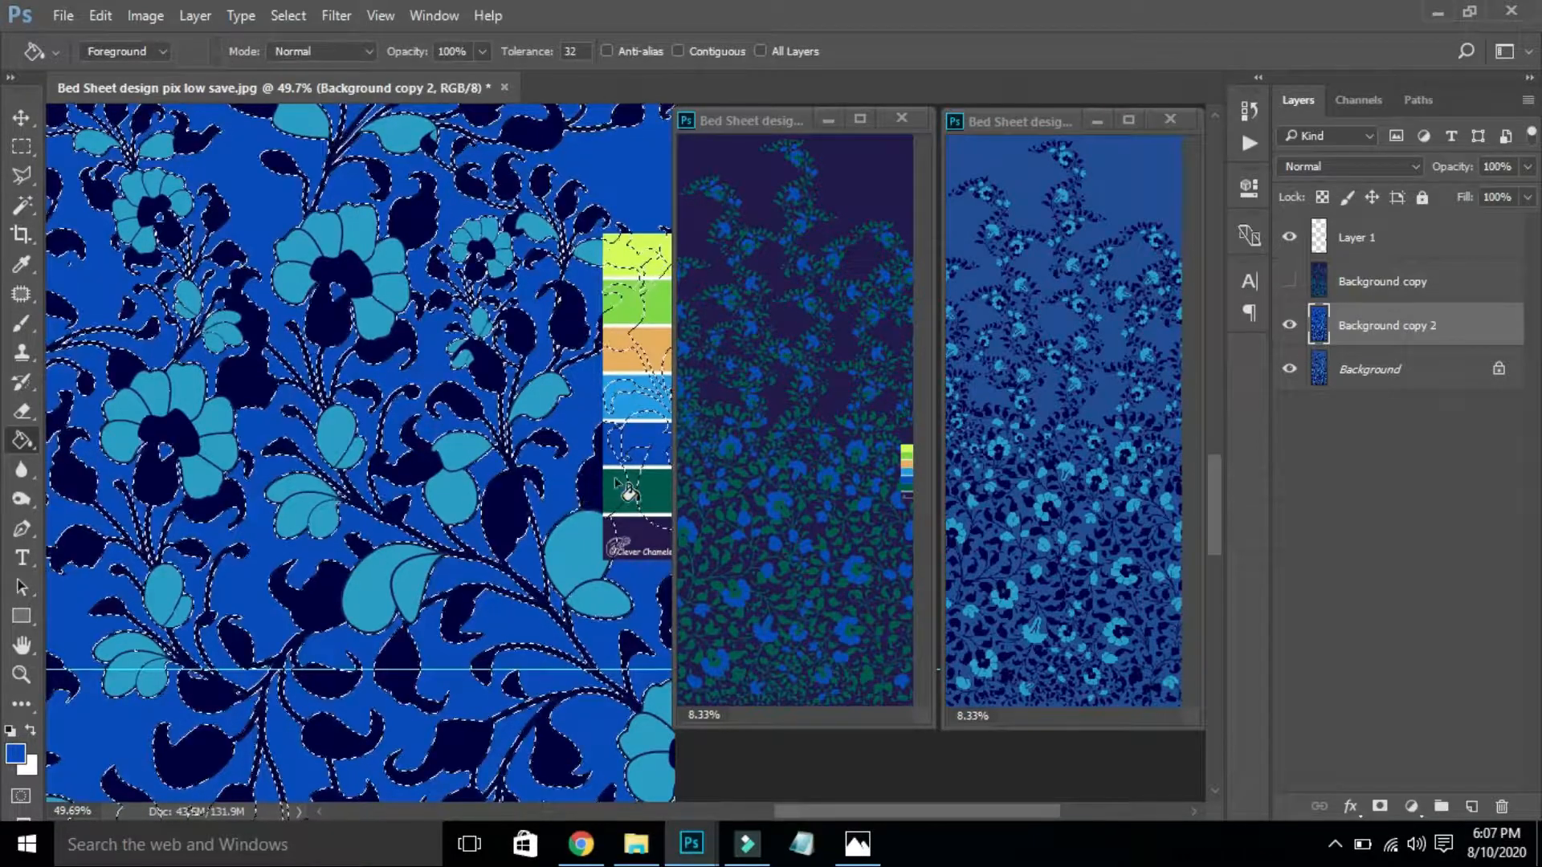
key(ctrl+d)
Sample the light blue swatch, select the navy leaves, stems and flower centres with the Magic Wand, and fill them with it.
key(i)
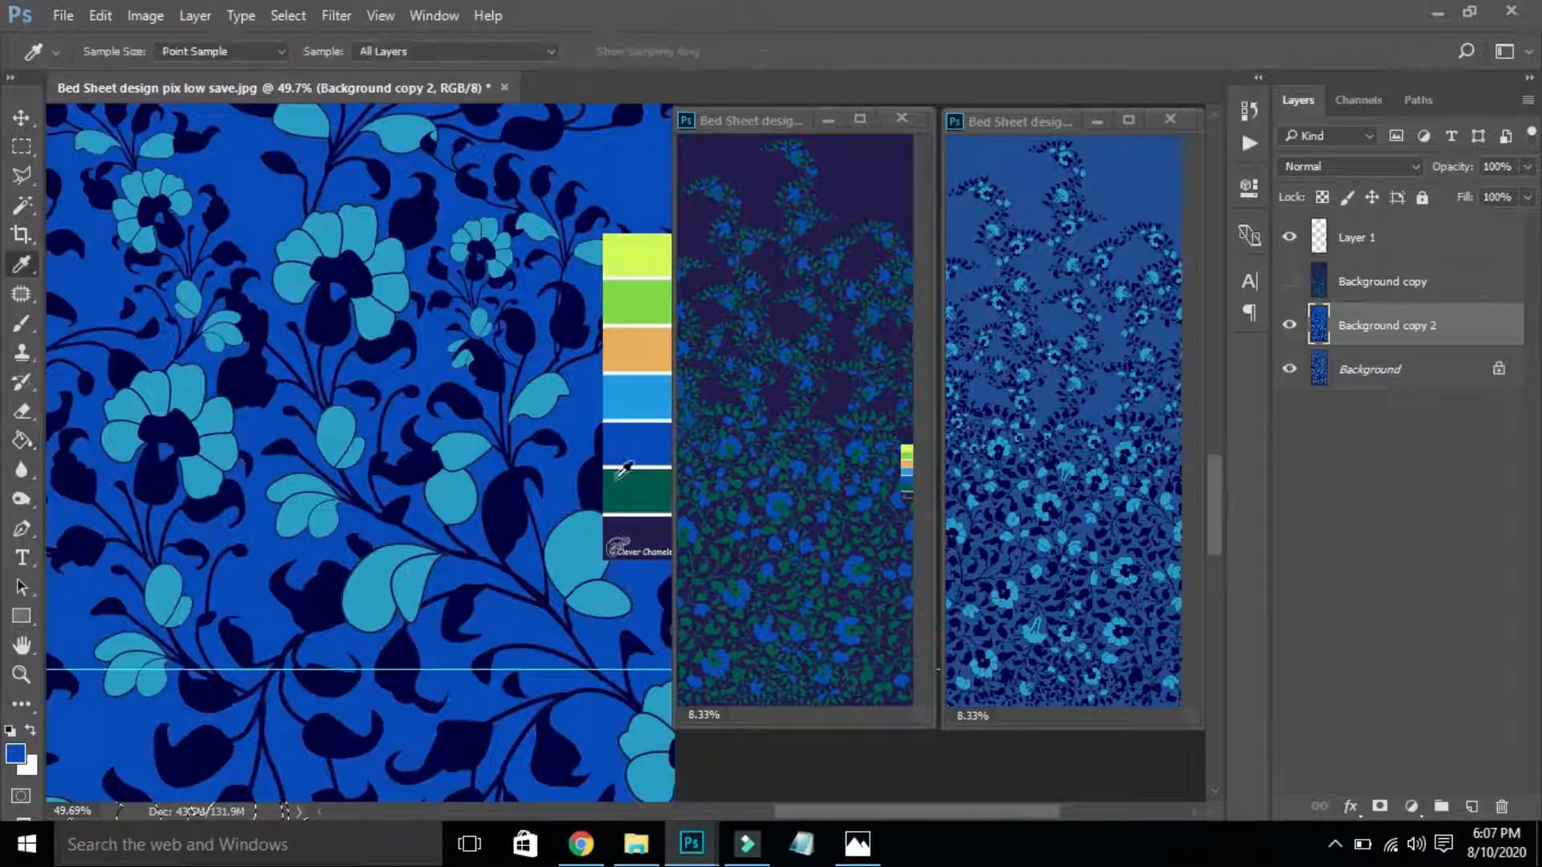
click(640, 386)
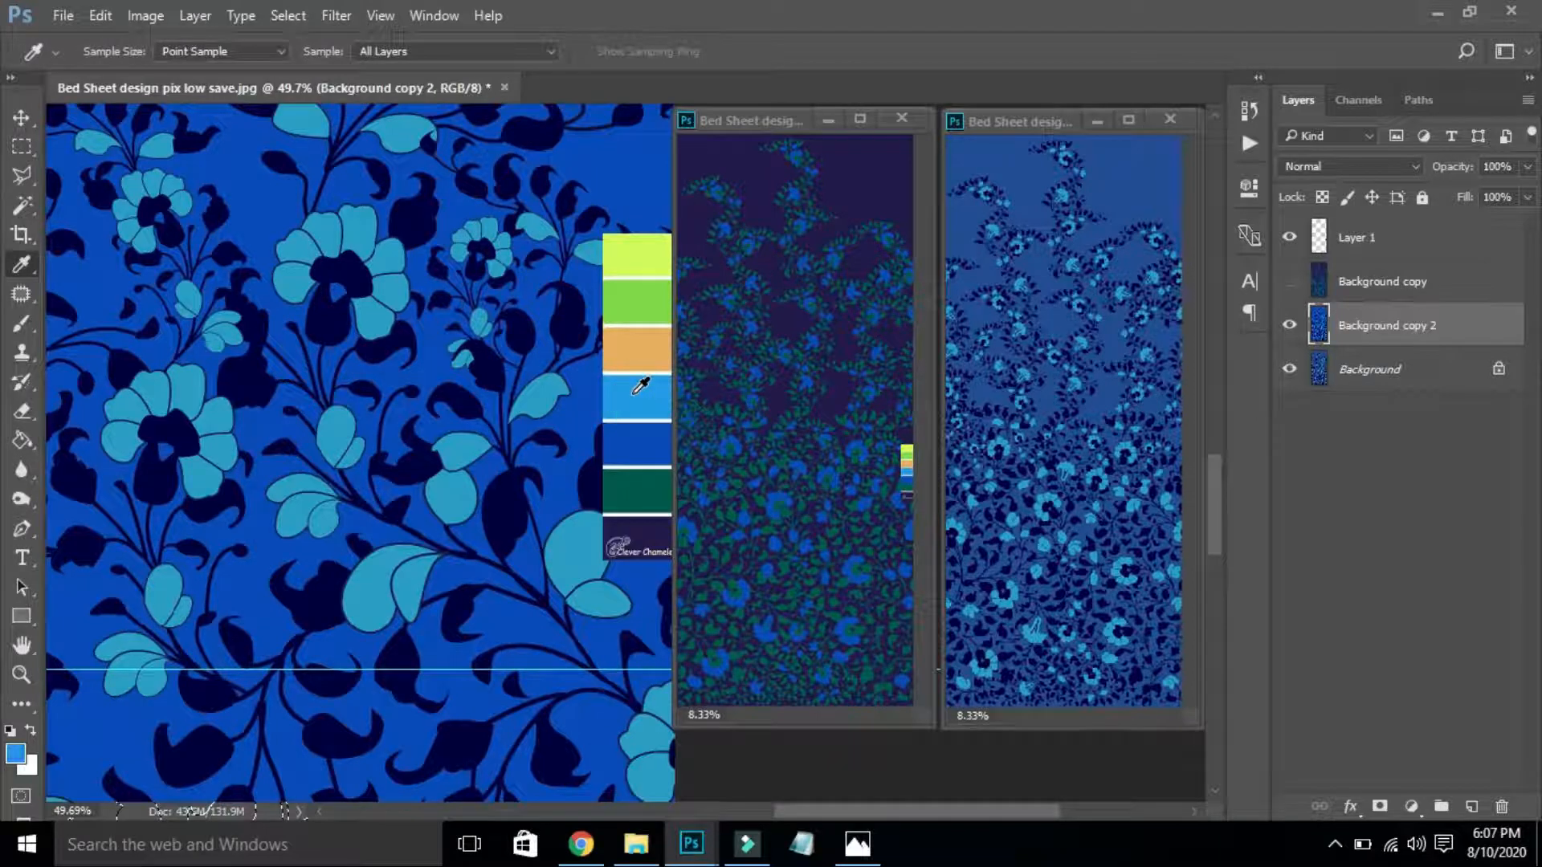
key(w)
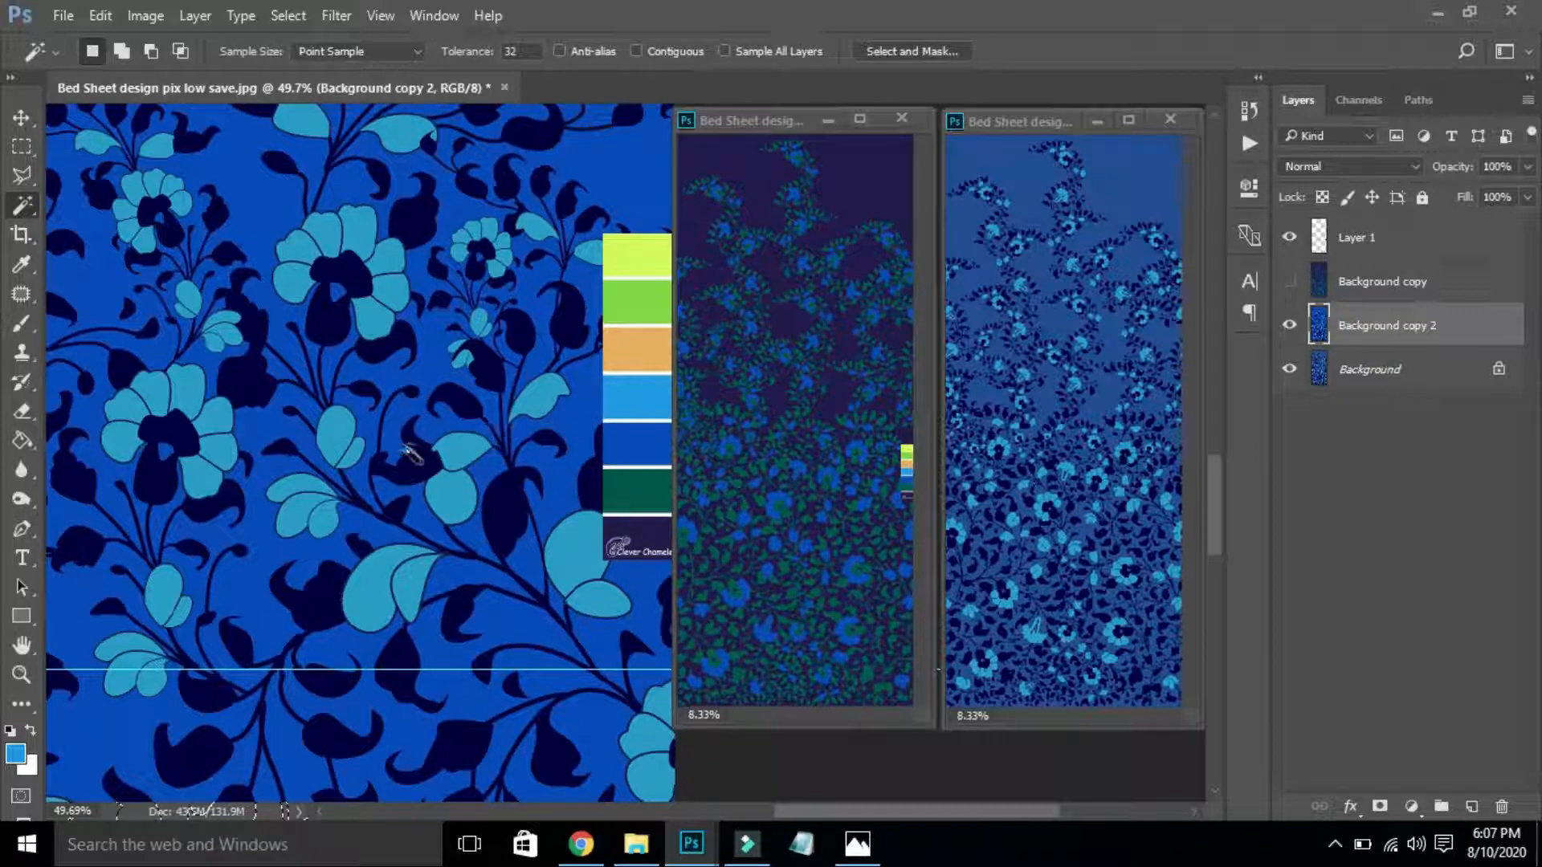
click(520, 491)
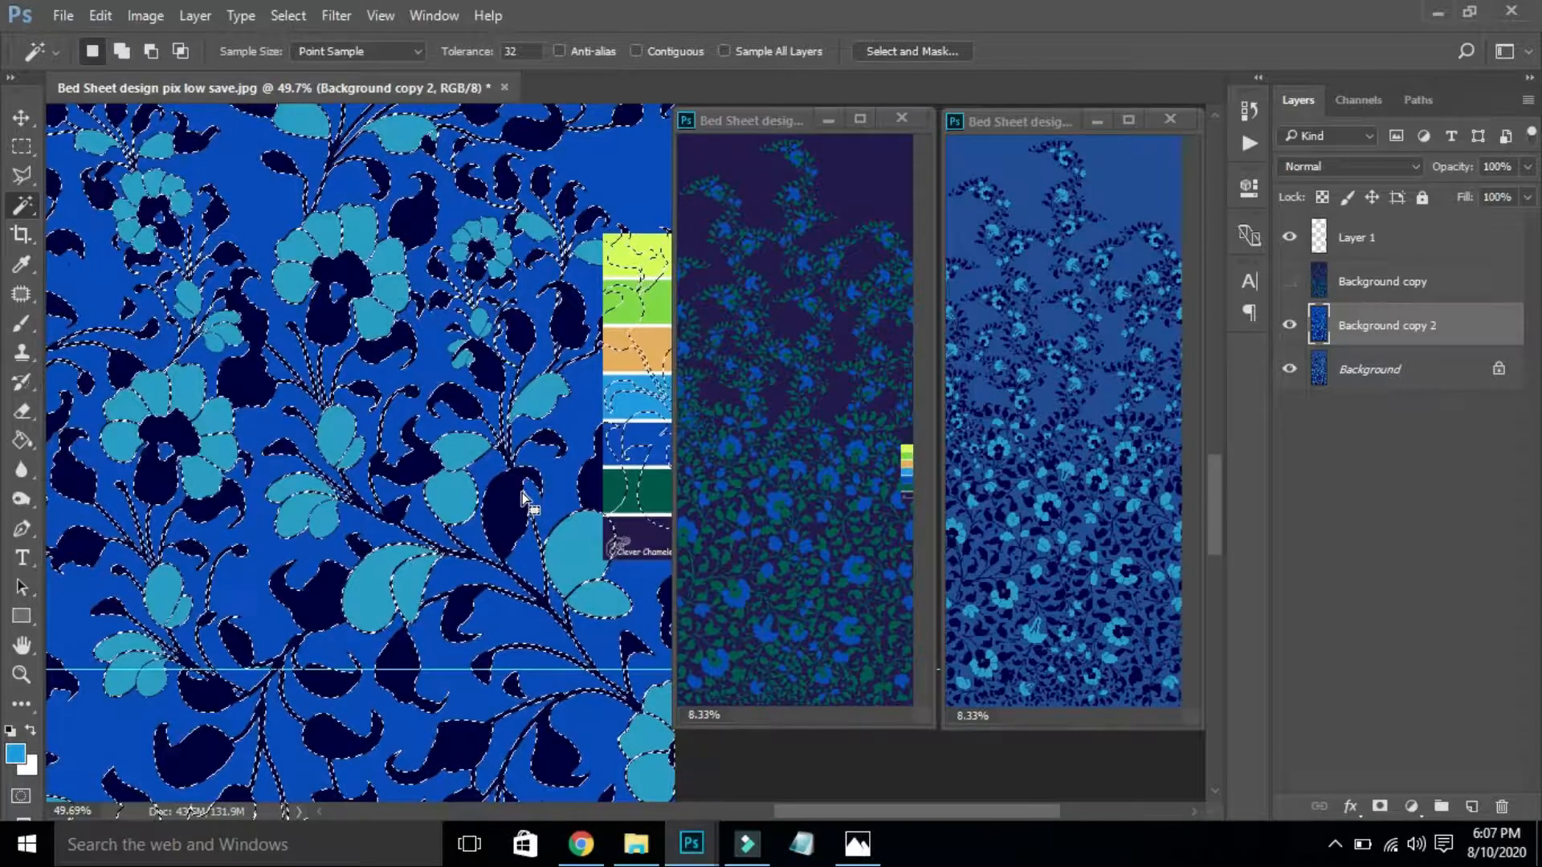
key(g)
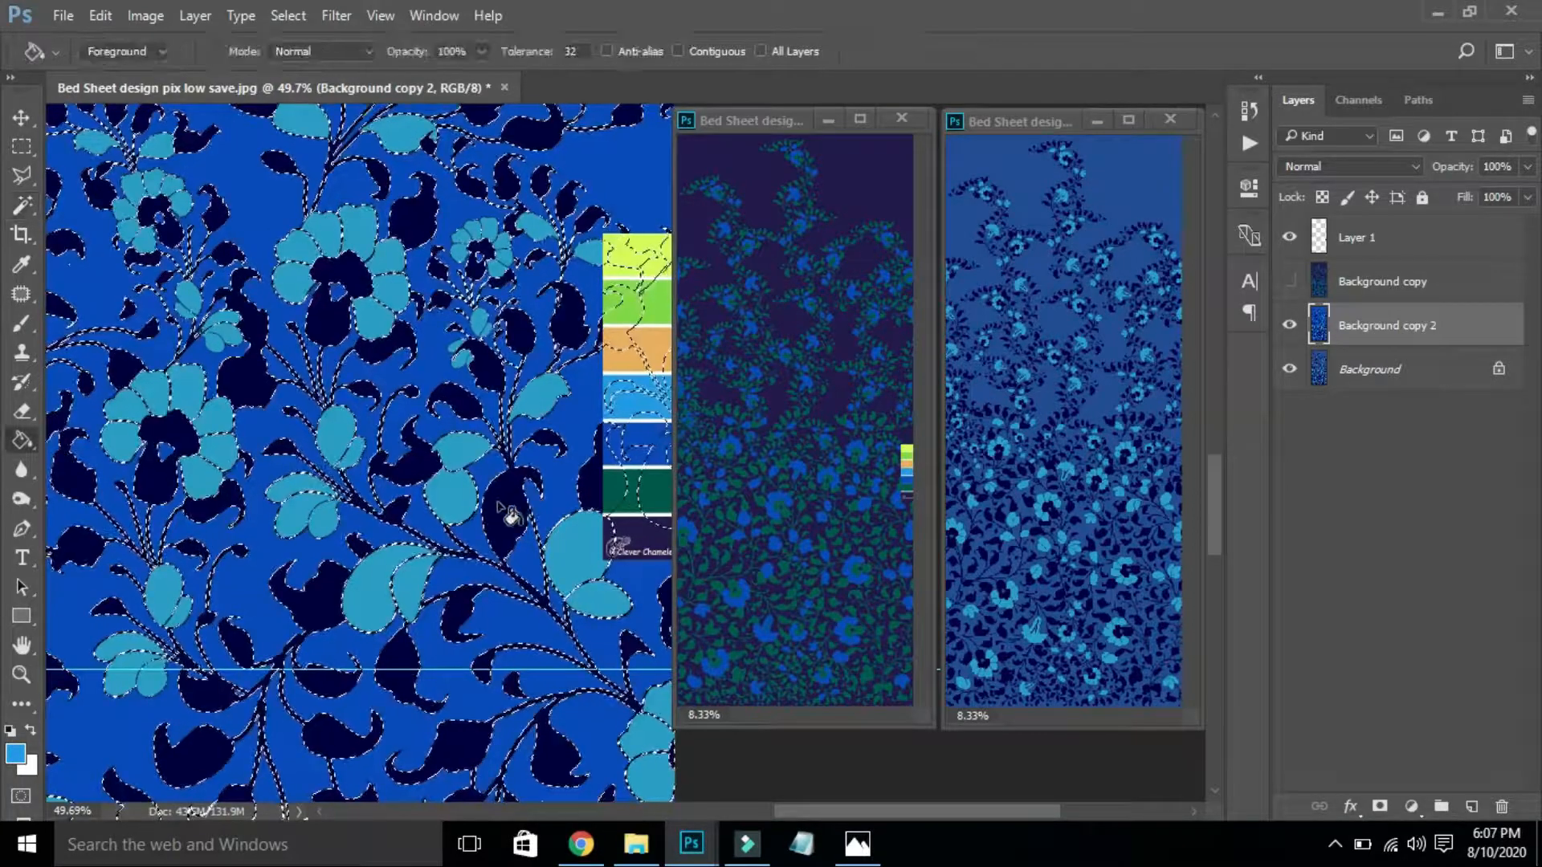
click(511, 515)
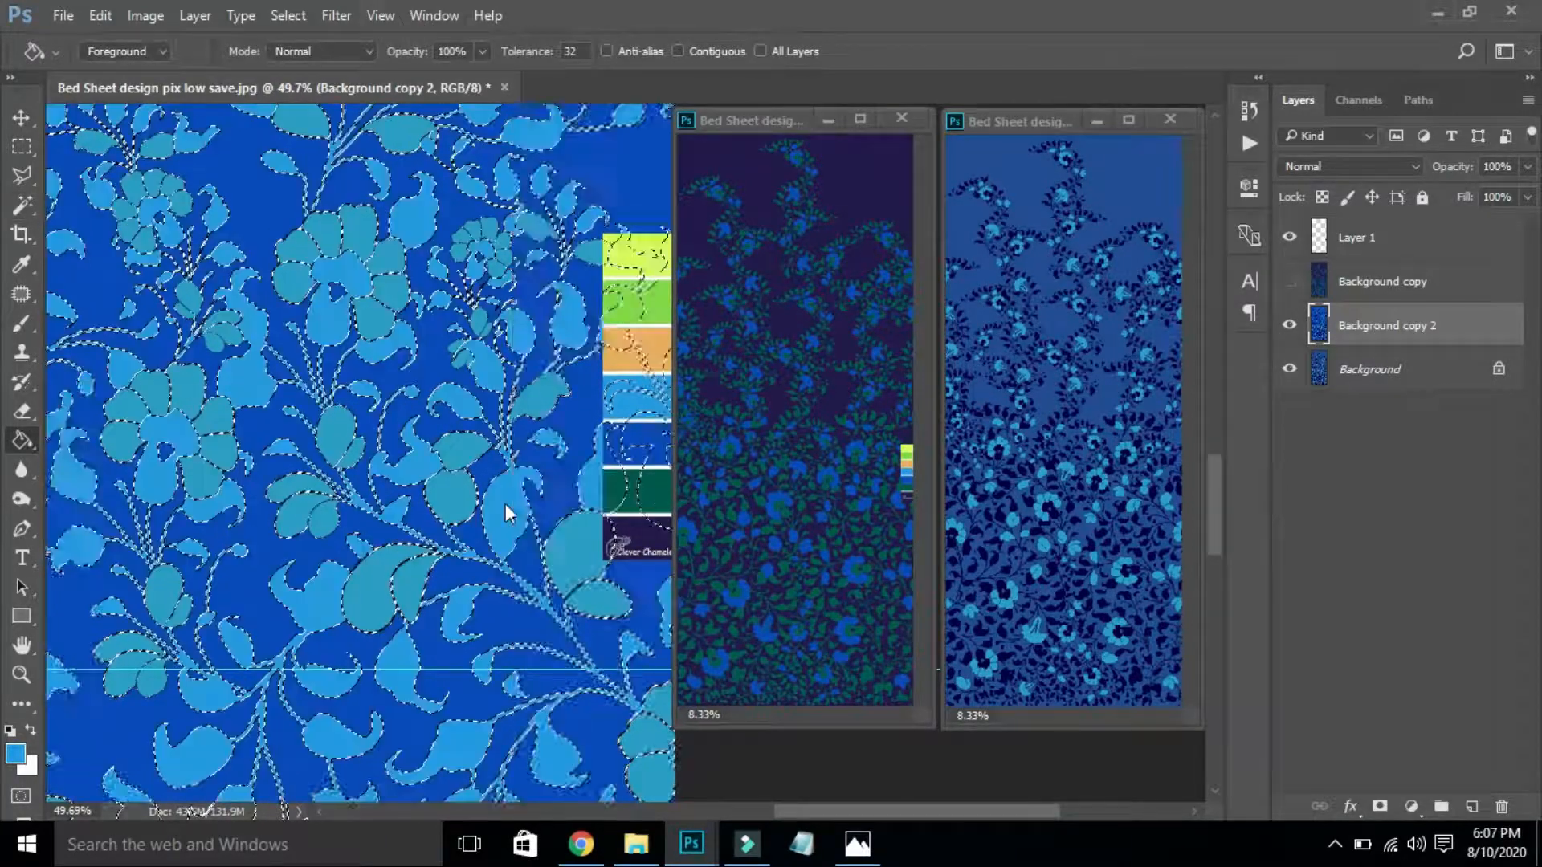
key(ctrl+d)
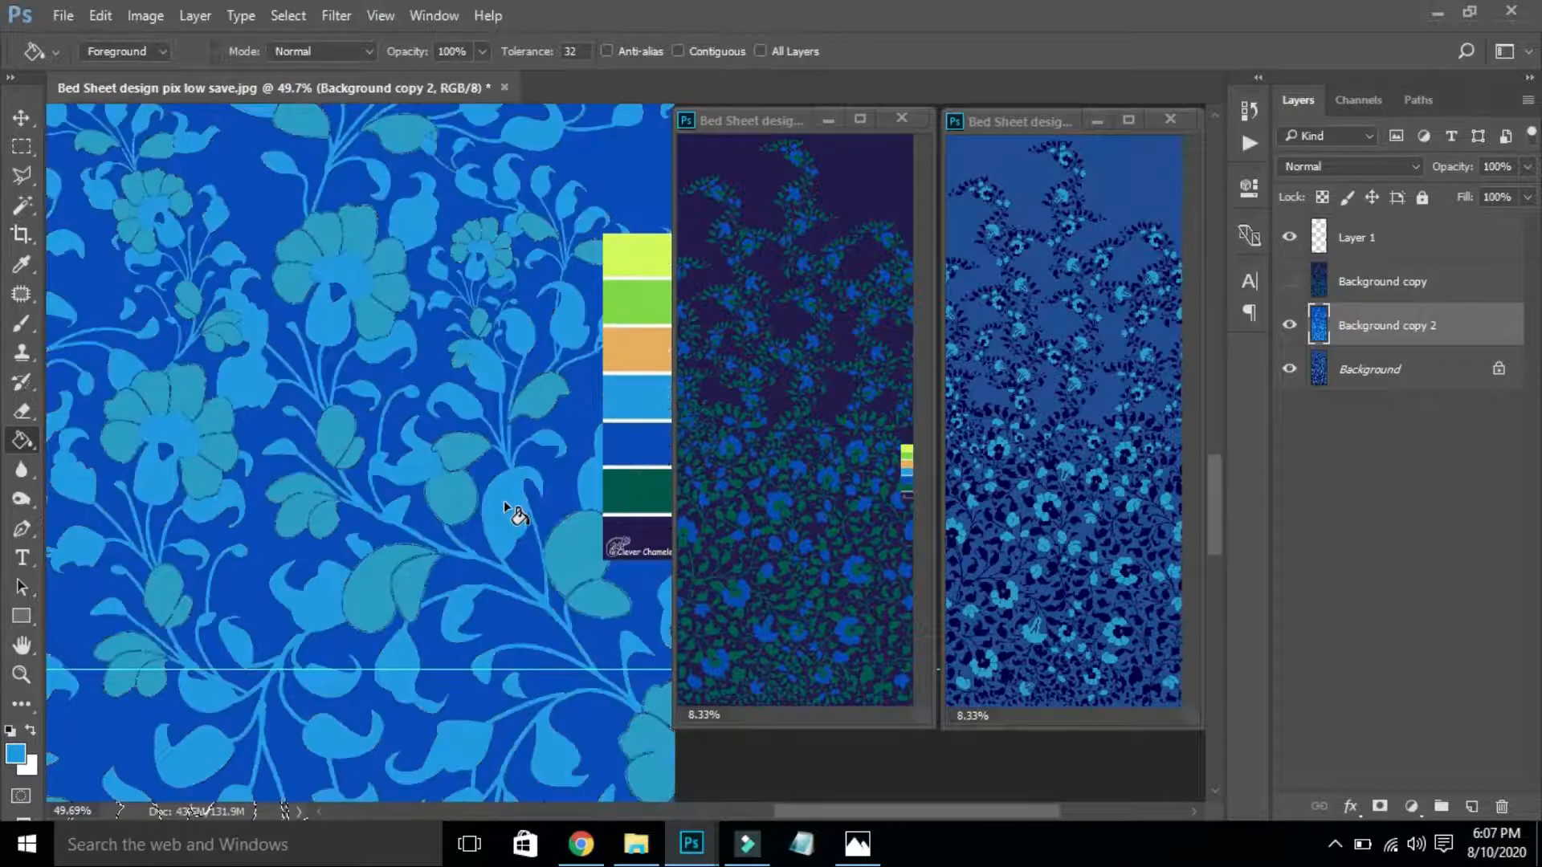
Sample the orange swatch, select all the teal flower petals with the Magic Wand, and fill them with orange.
key(i)
click(636, 344)
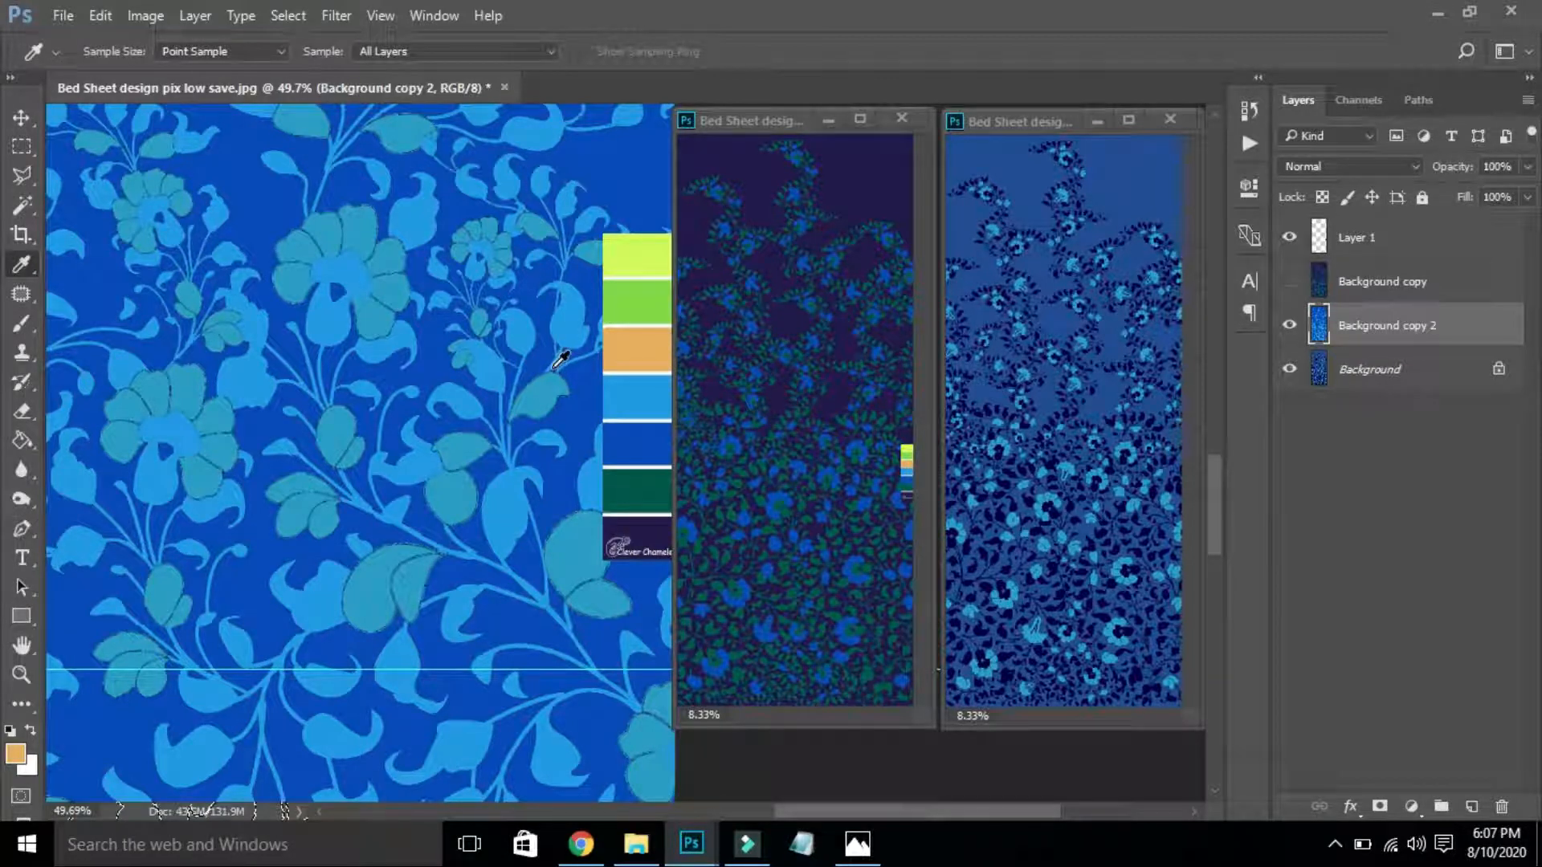
key(w)
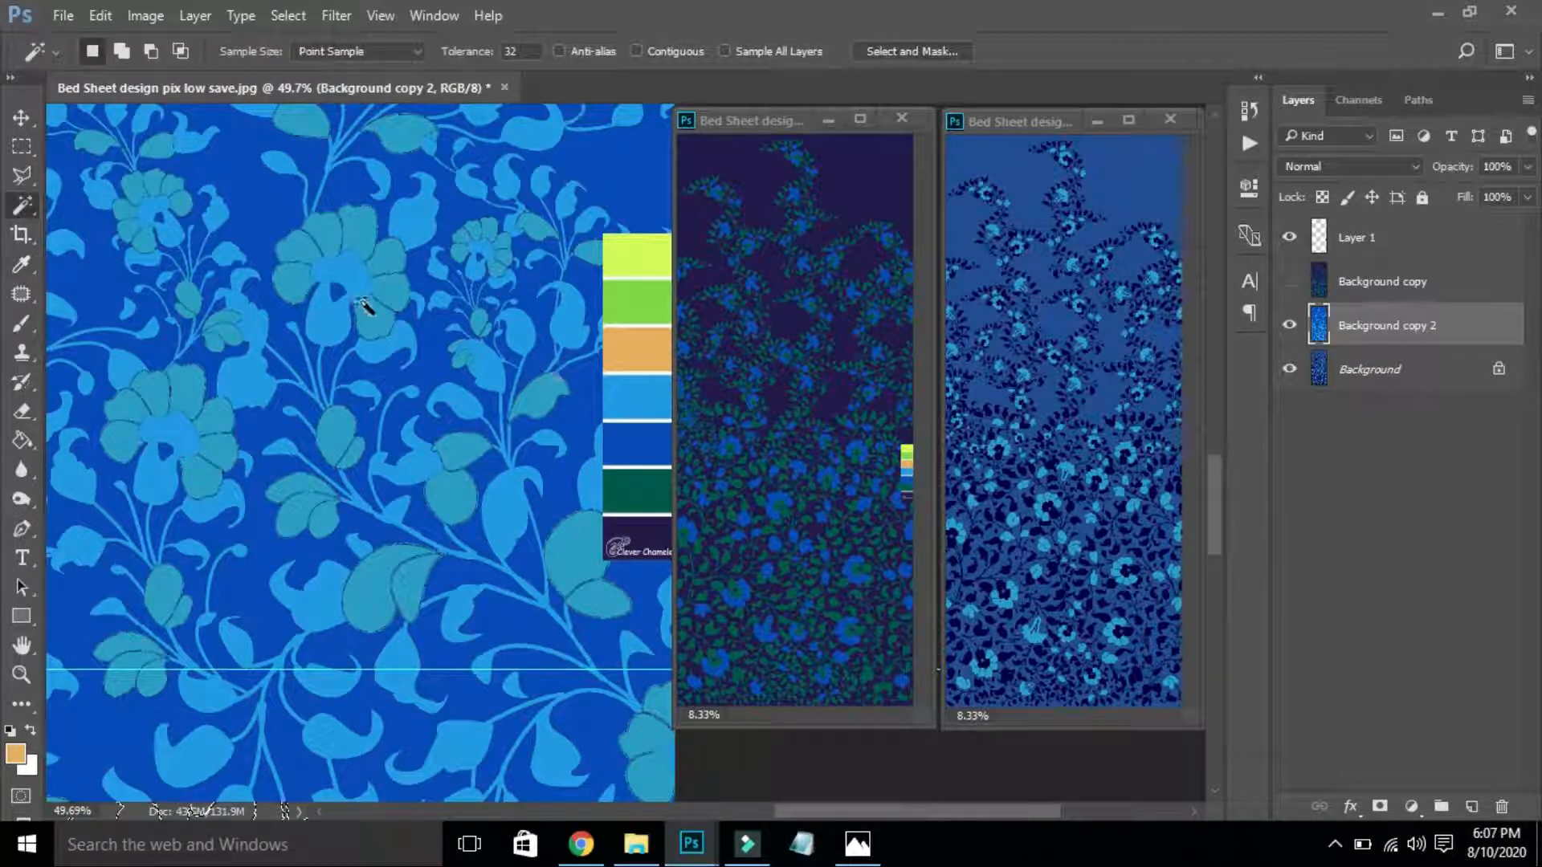
click(368, 325)
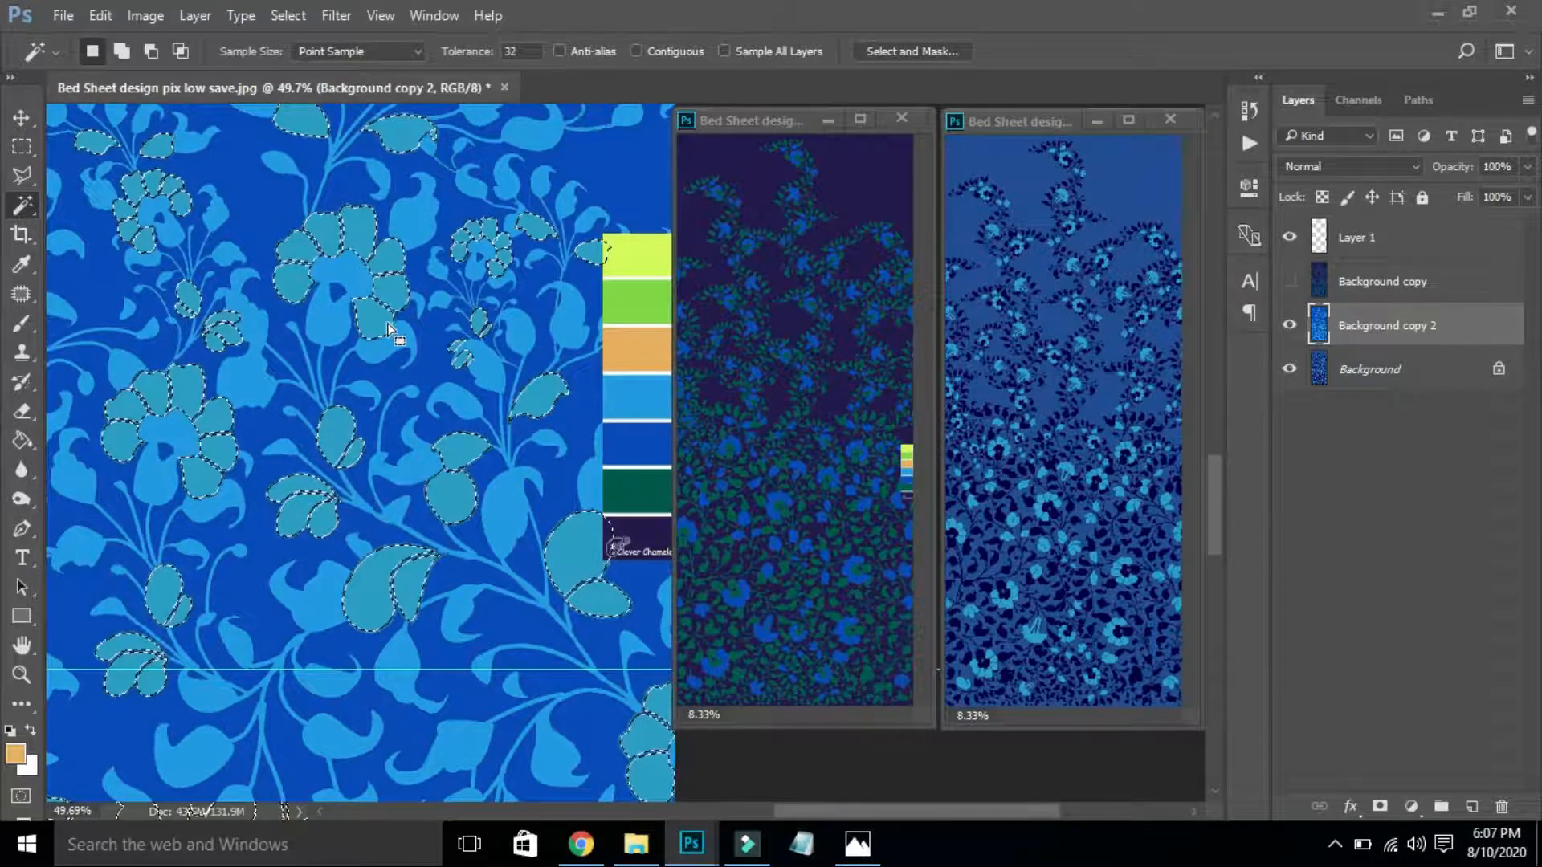
key(g)
click(371, 323)
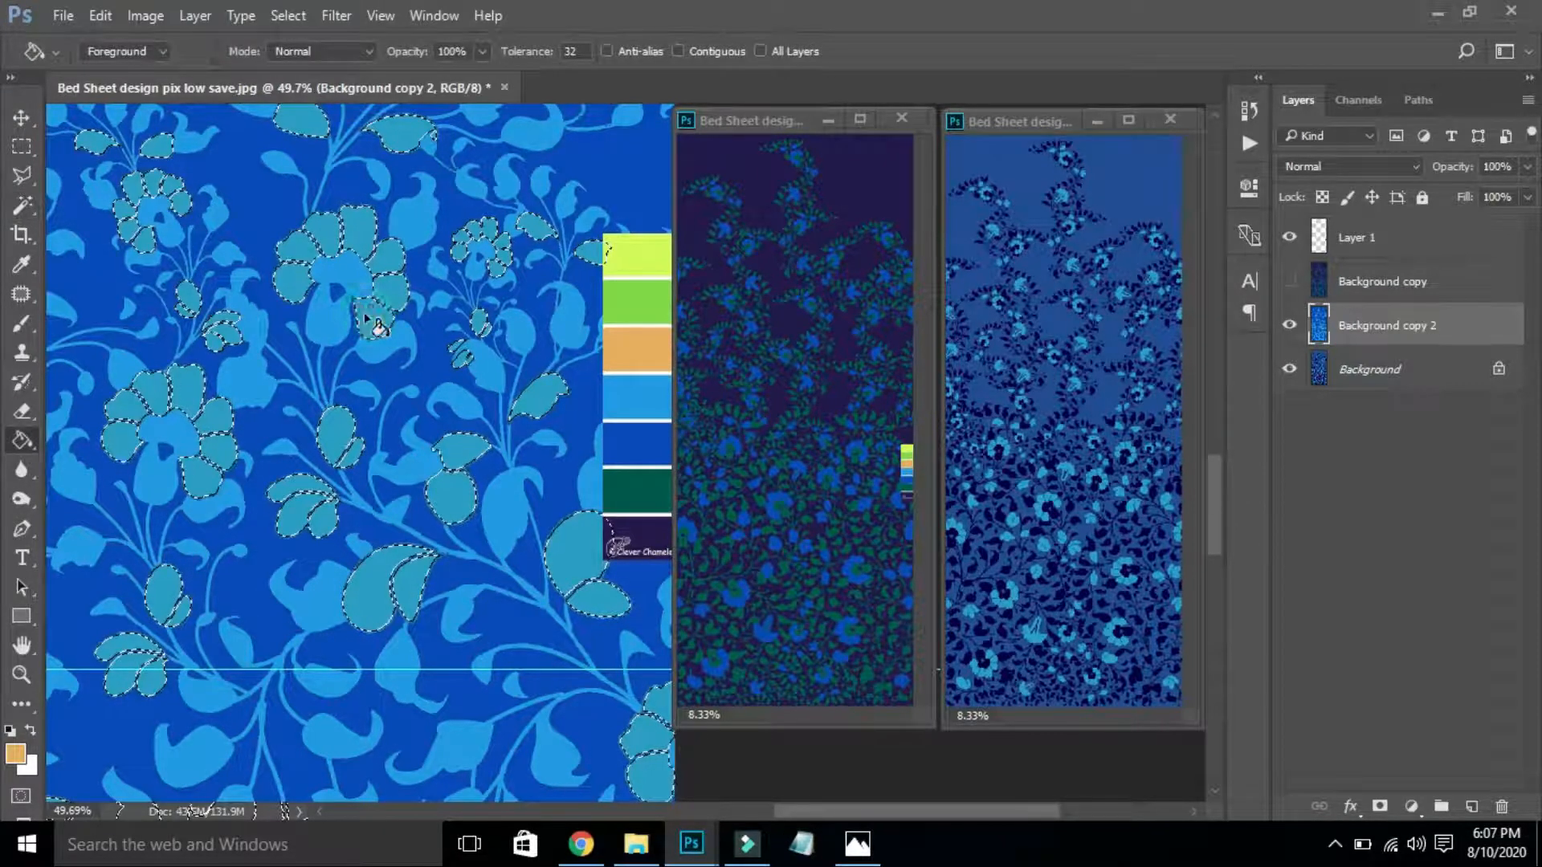
key(ctrl+d)
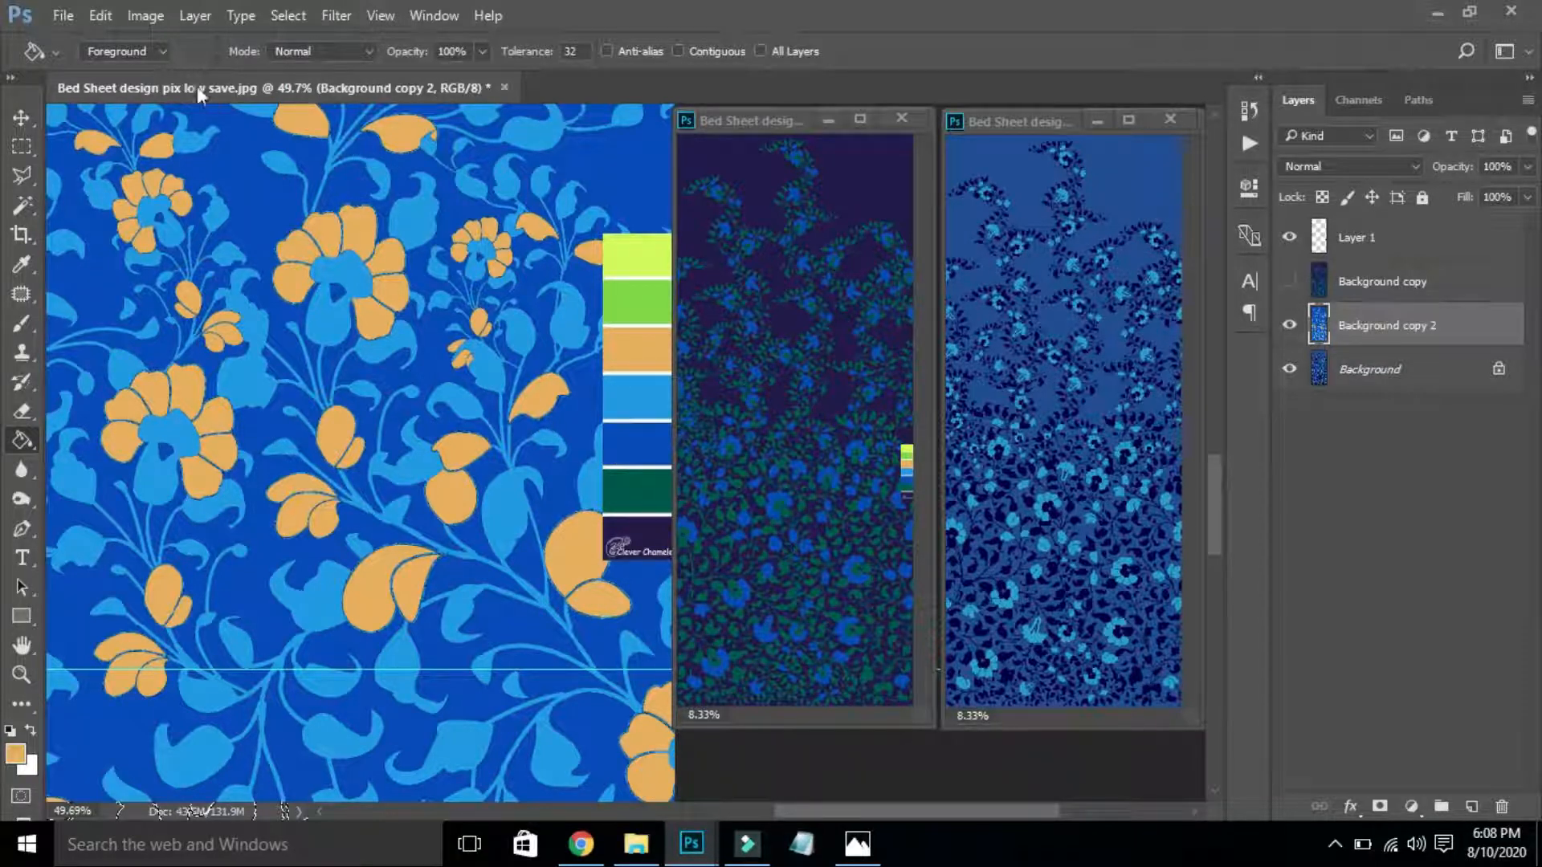
Duplicate the image as "Bed Sheet design pix low save copy 3" and float it beside the two earlier copies.
click(143, 16)
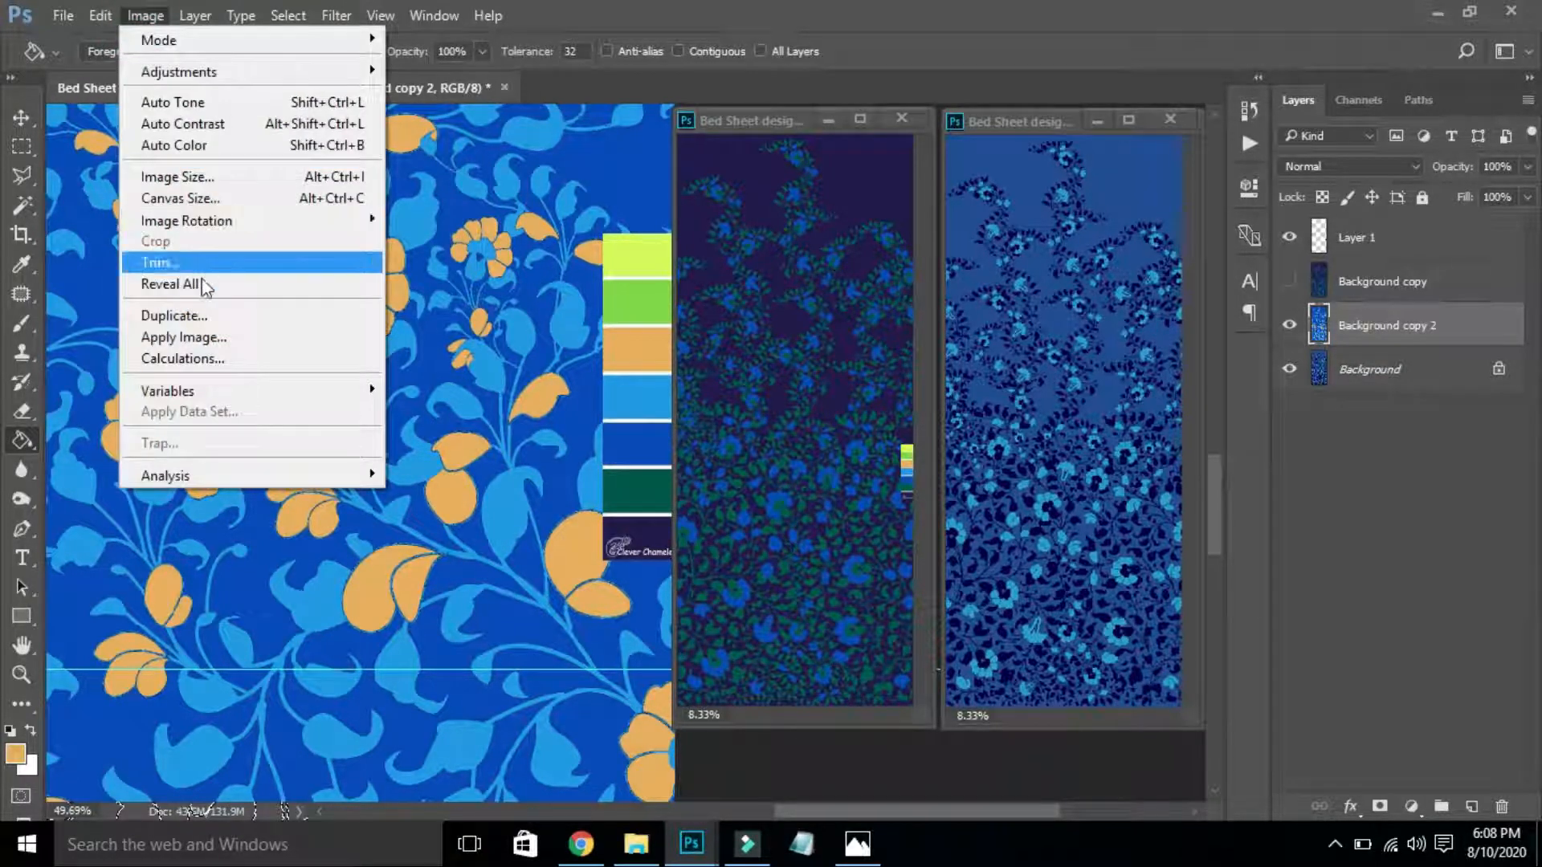
click(201, 316)
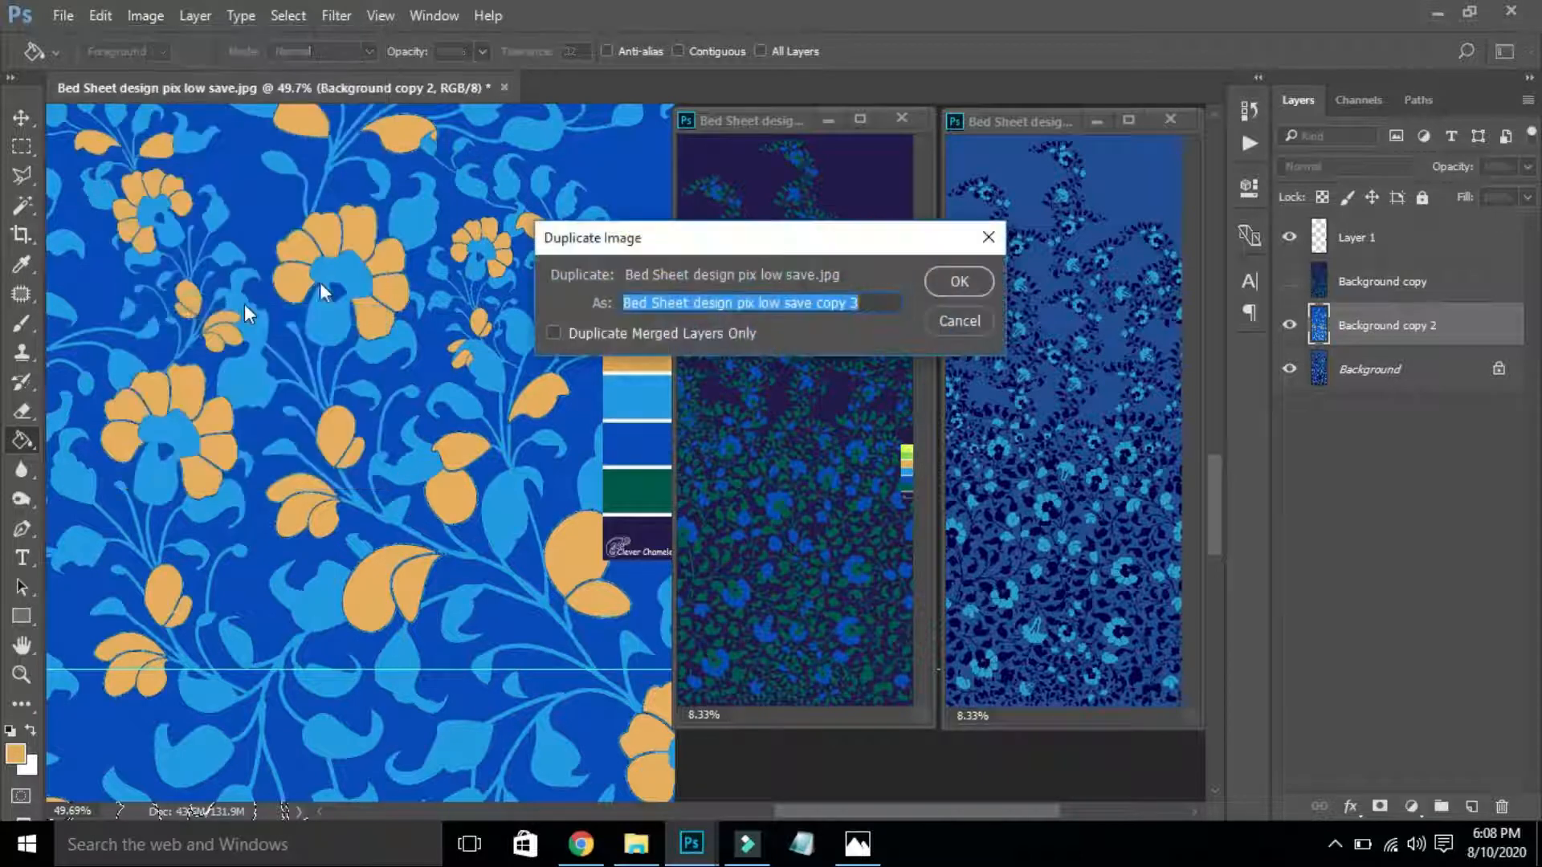
click(963, 282)
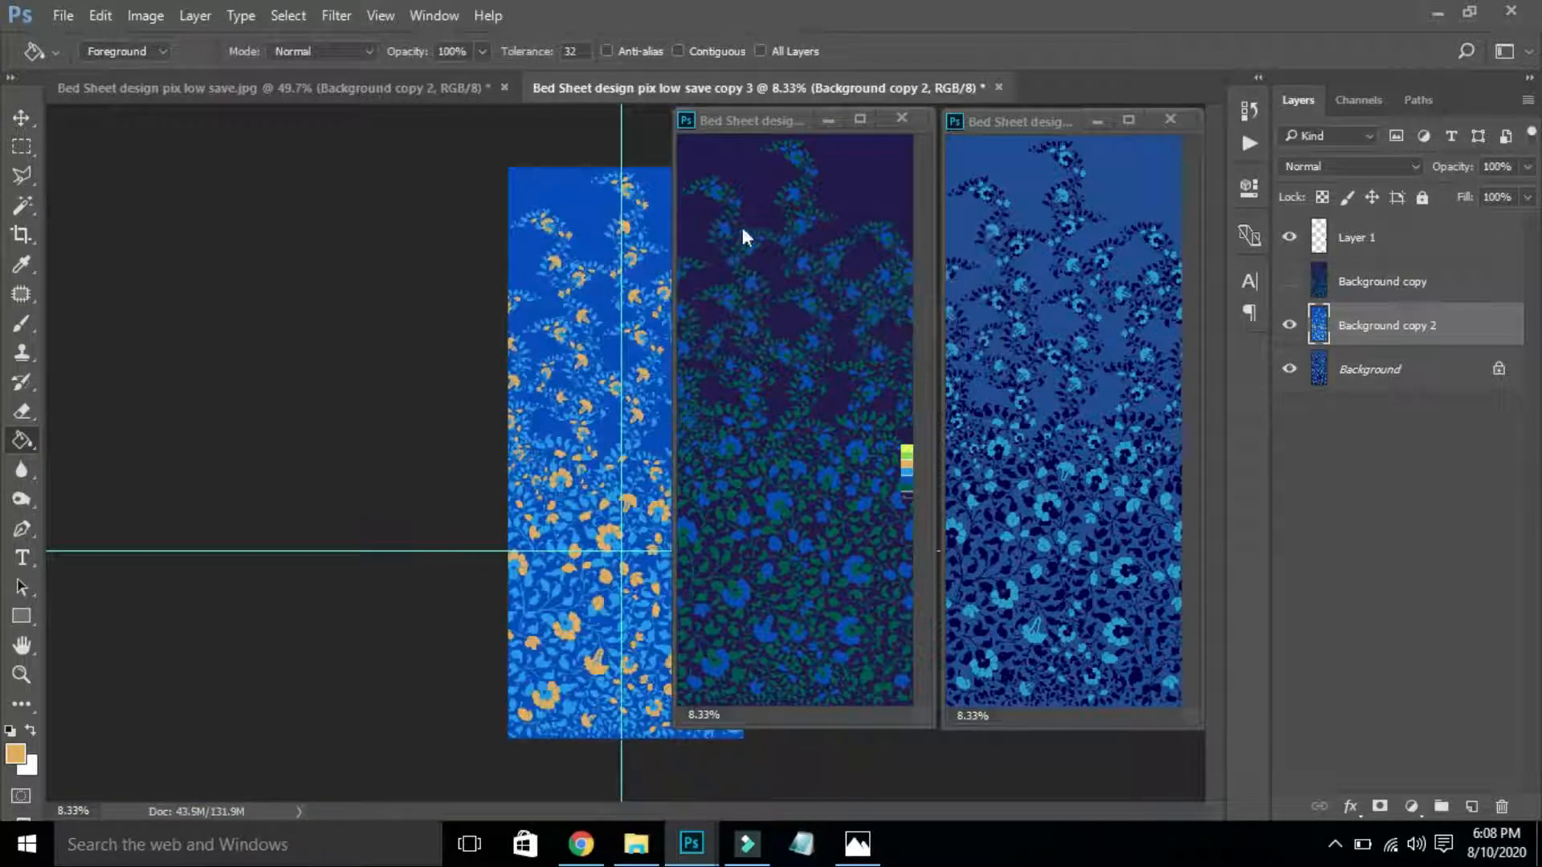
drag(584, 84, 496, 115)
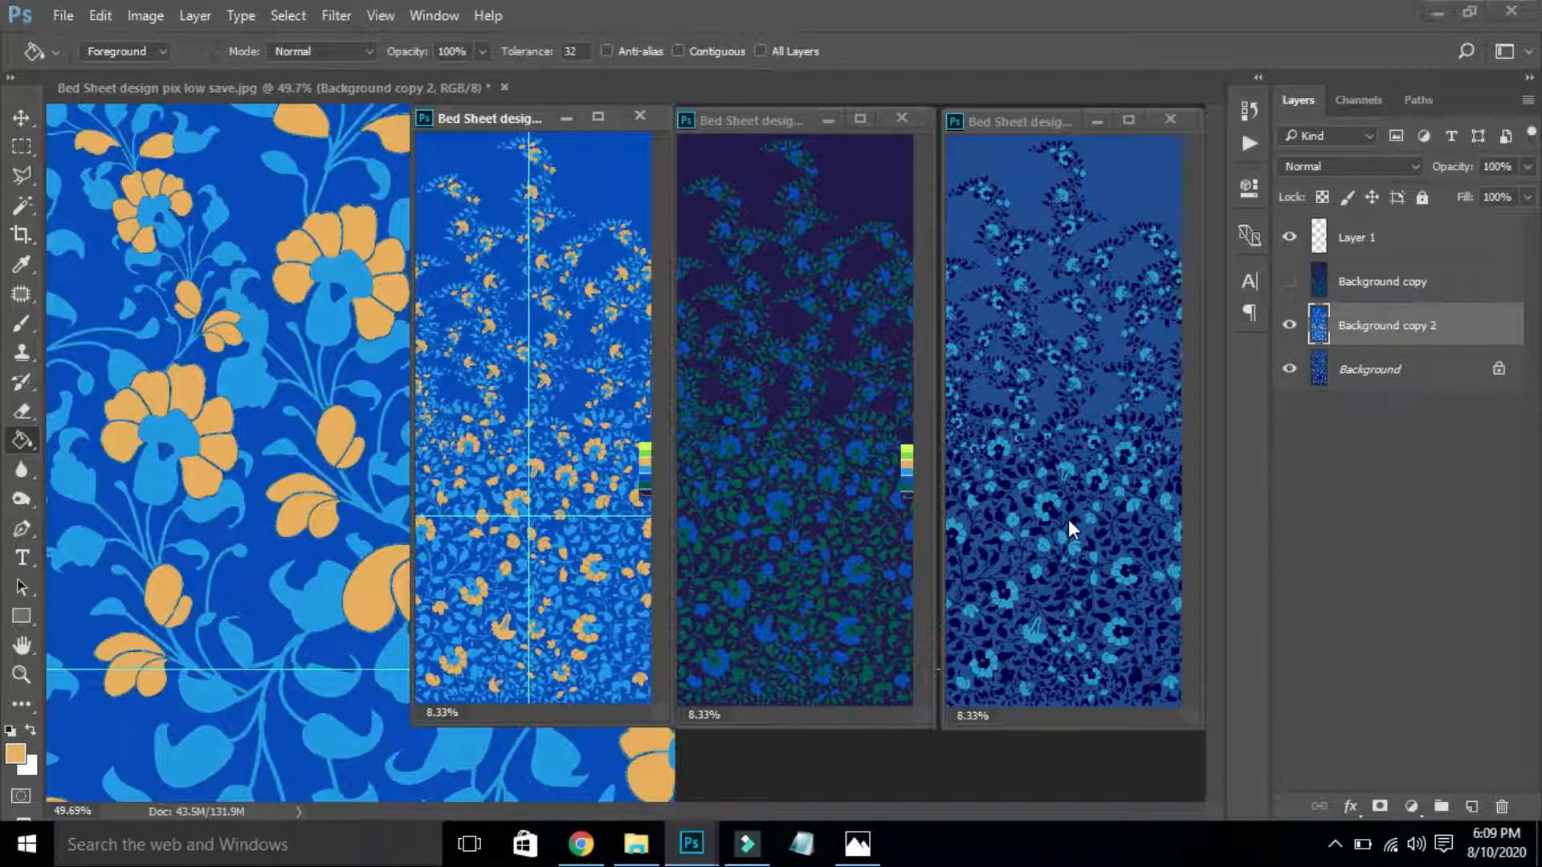
key(v)
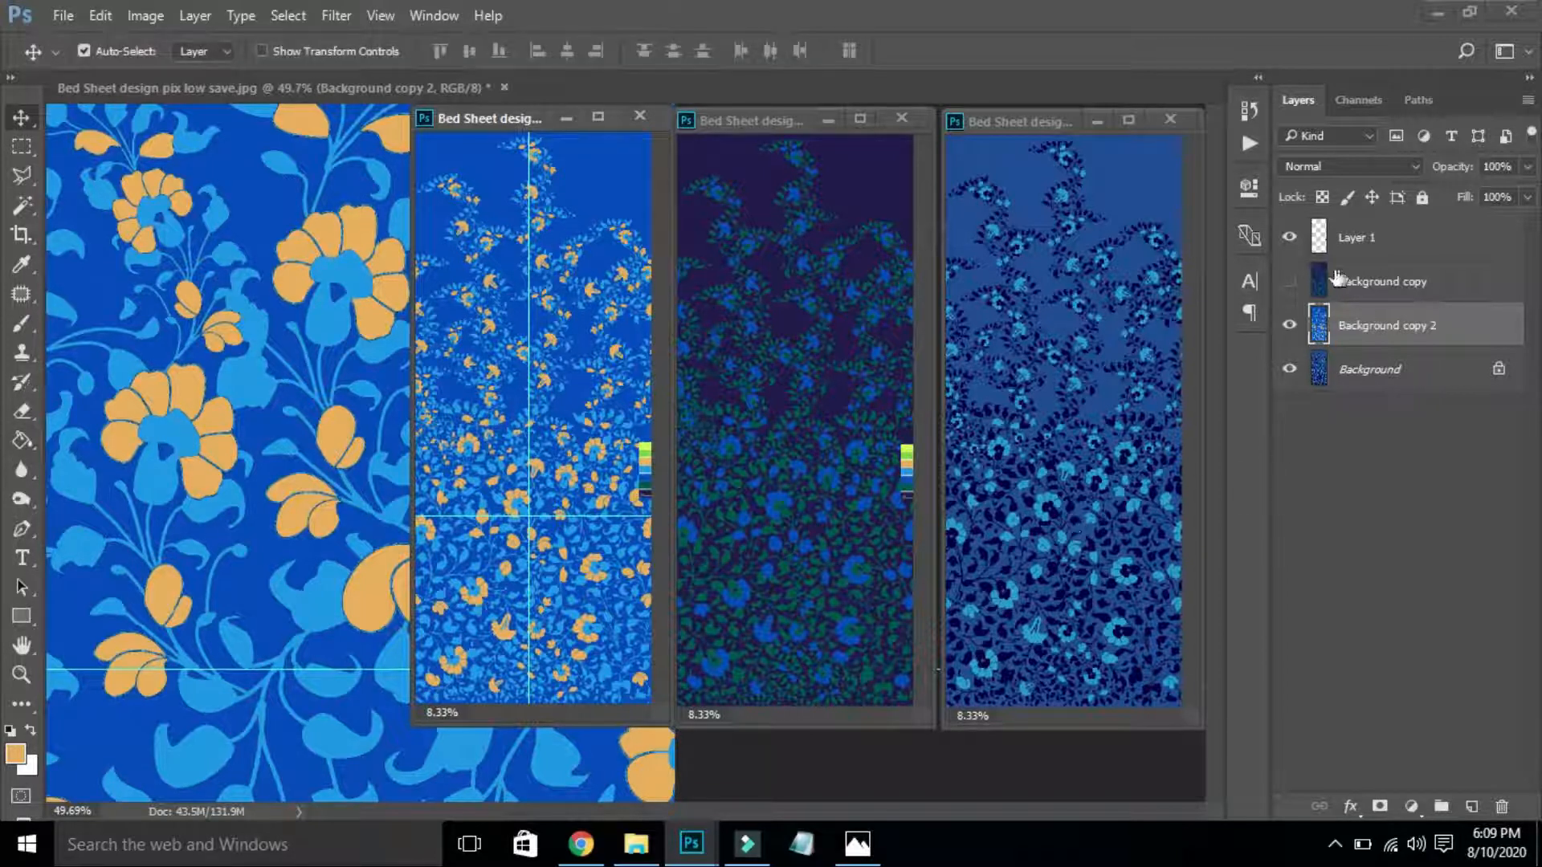
click(1289, 325)
click(1398, 371)
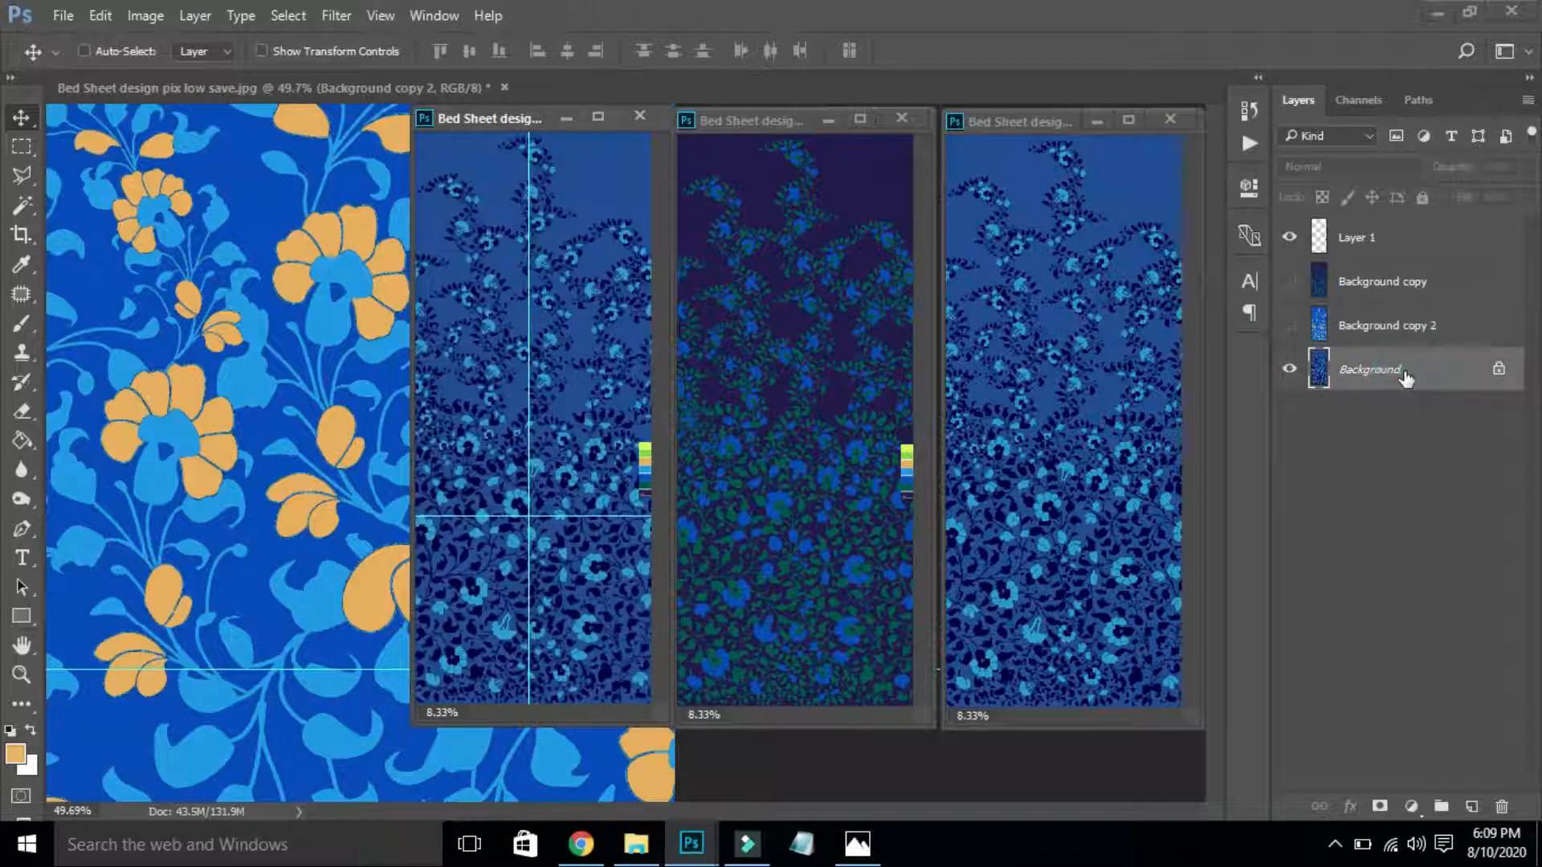
key(ctrl+j)
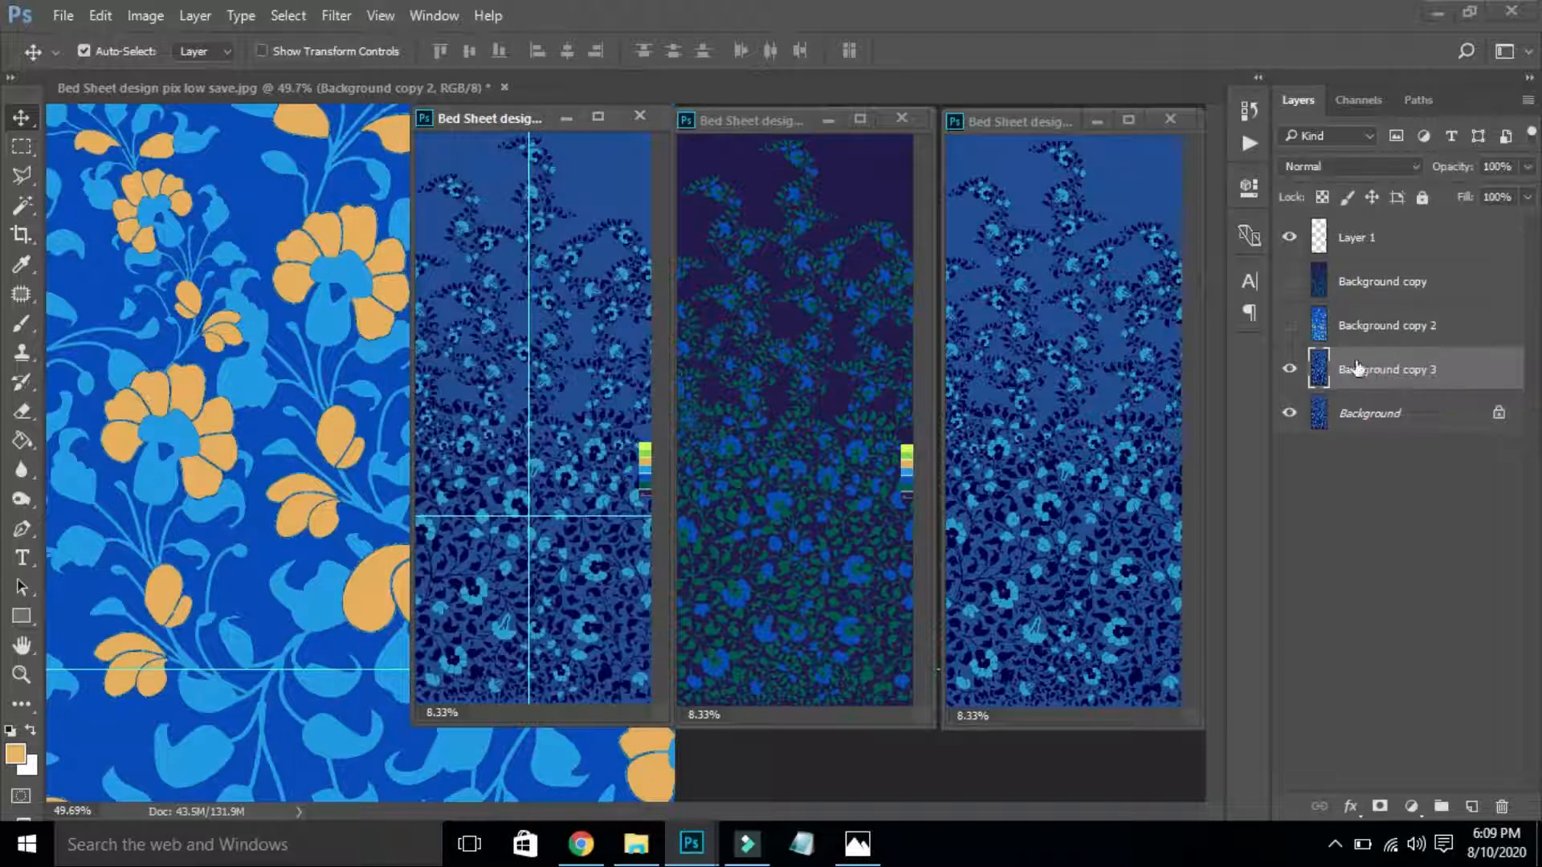
click(194, 235)
key(ctrl)
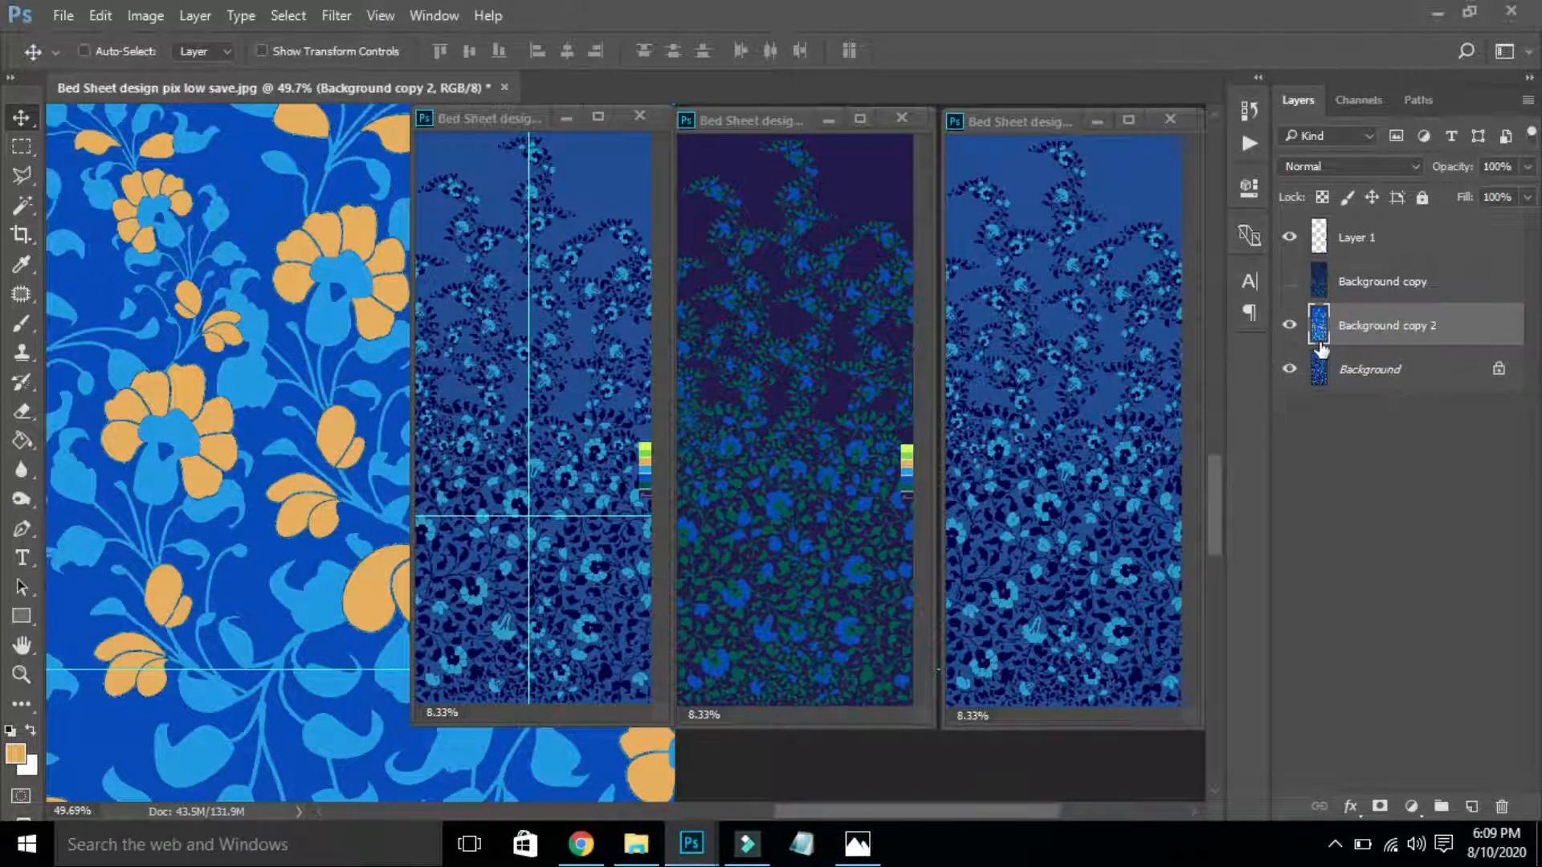
click(509, 274)
key(Delete)
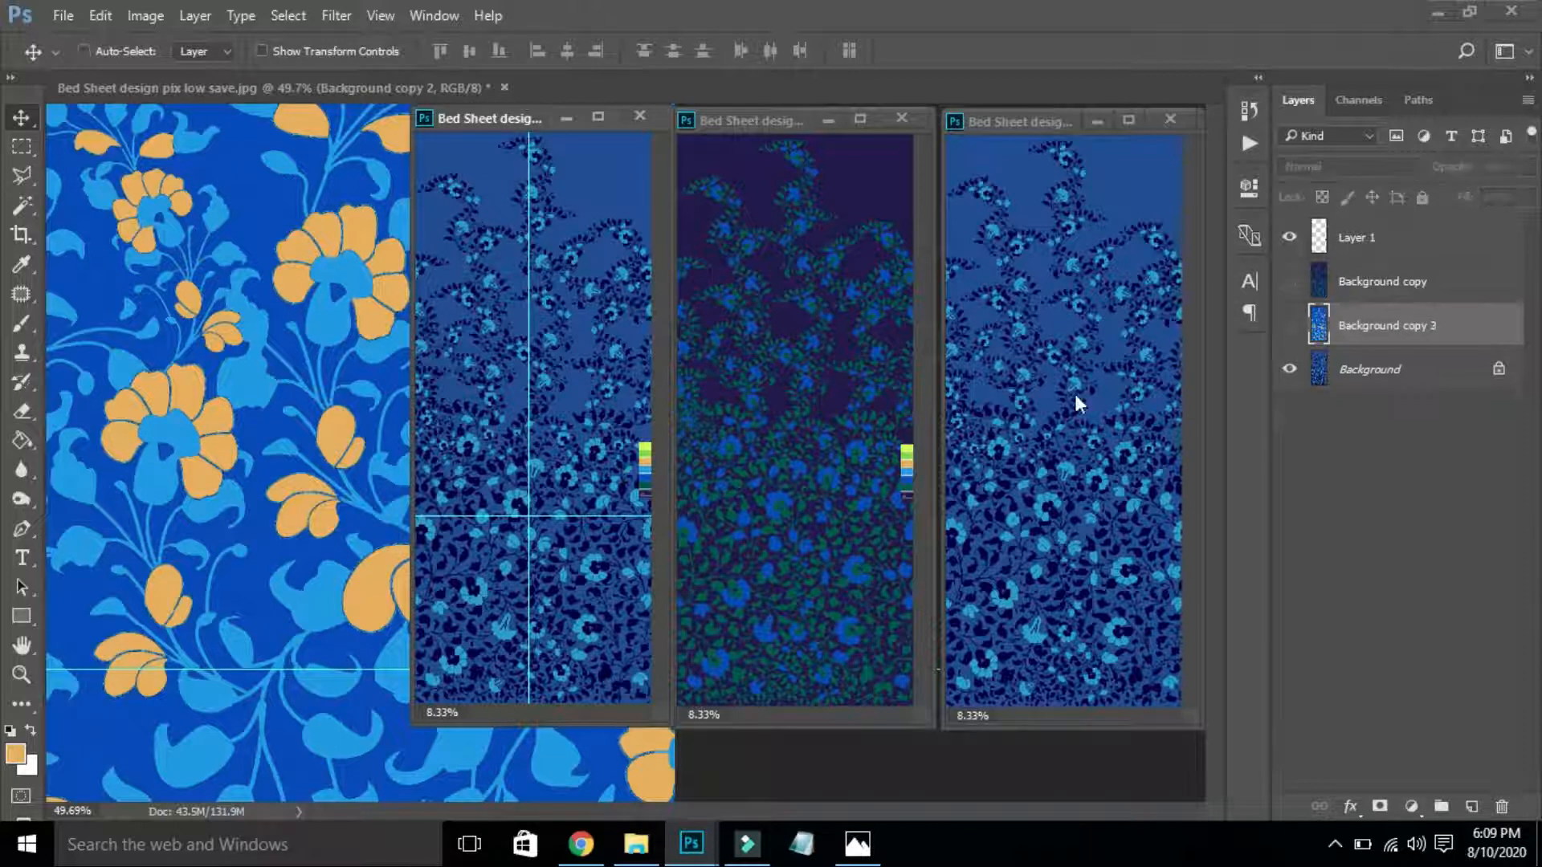
click(1289, 324)
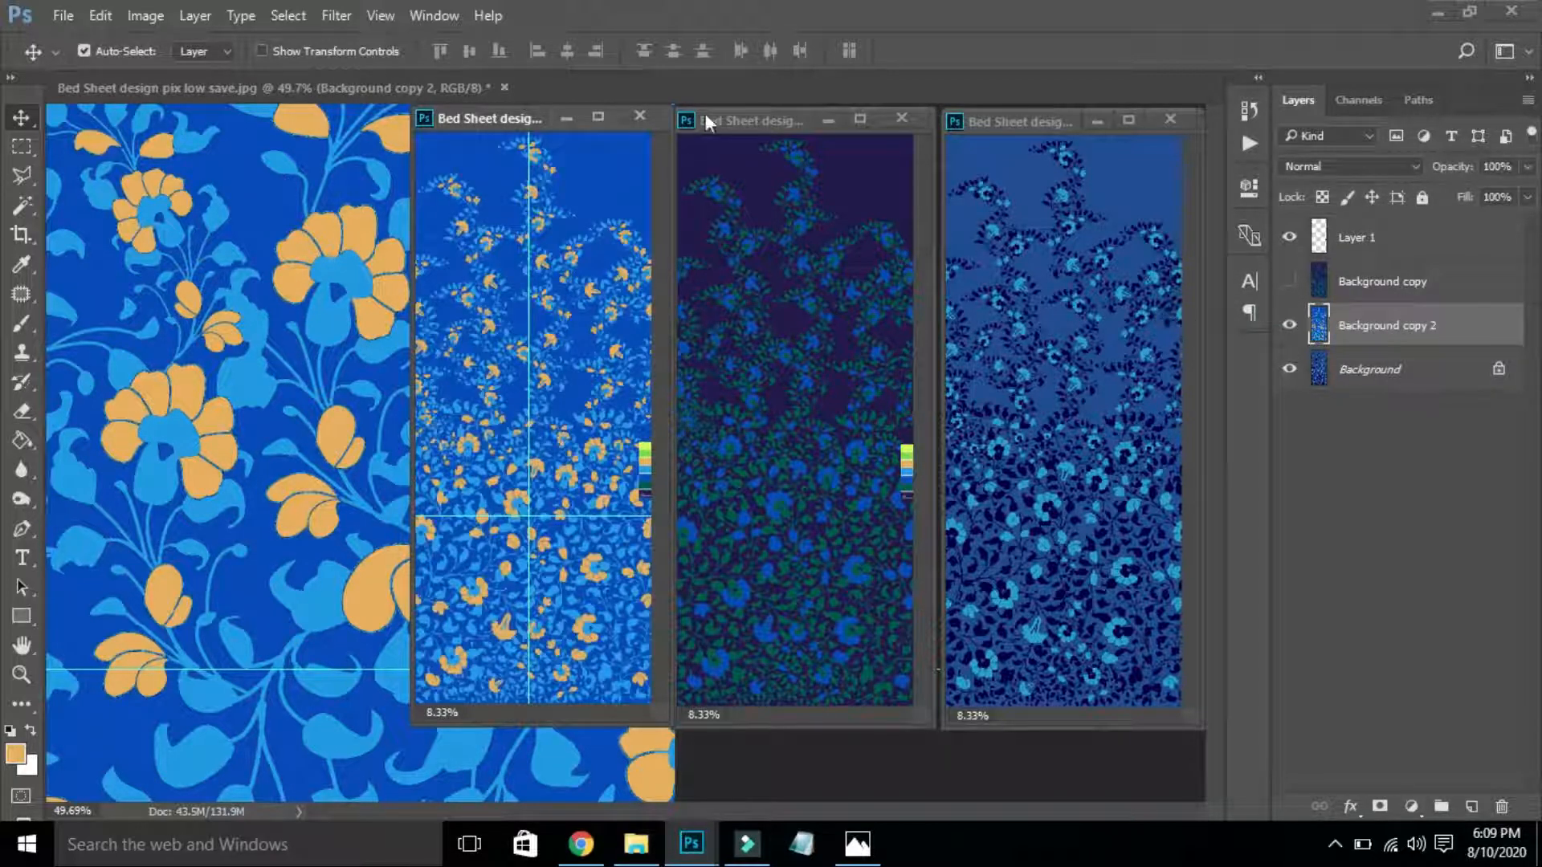
Float the working document in a narrower window beside the three copies and fit the whole design in its view.
click(273, 194)
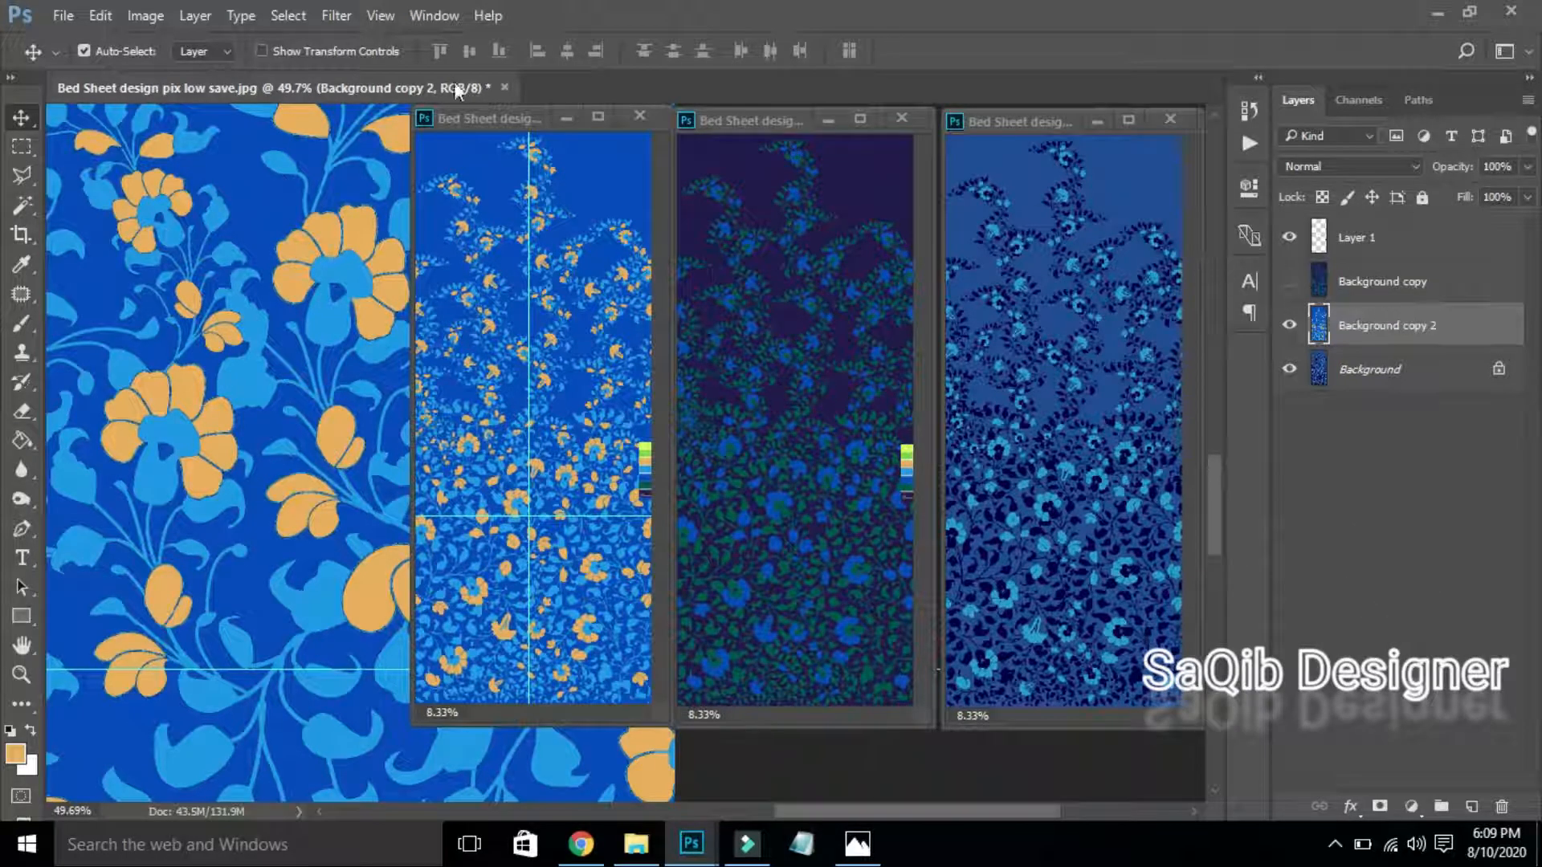
drag(368, 85, 288, 134)
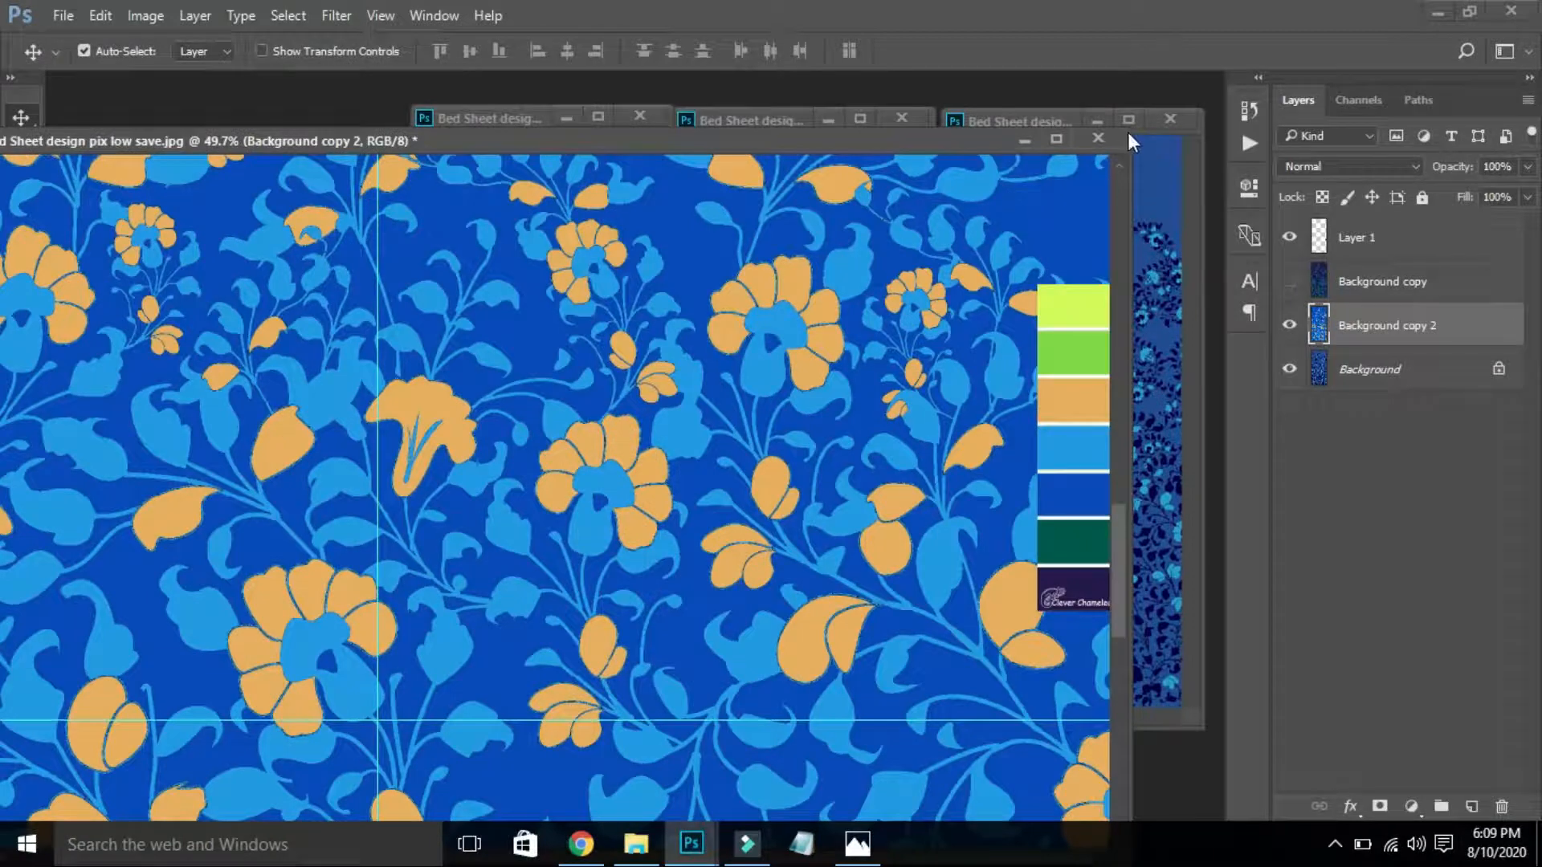
drag(1130, 134, 503, 265)
drag(317, 264, 318, 83)
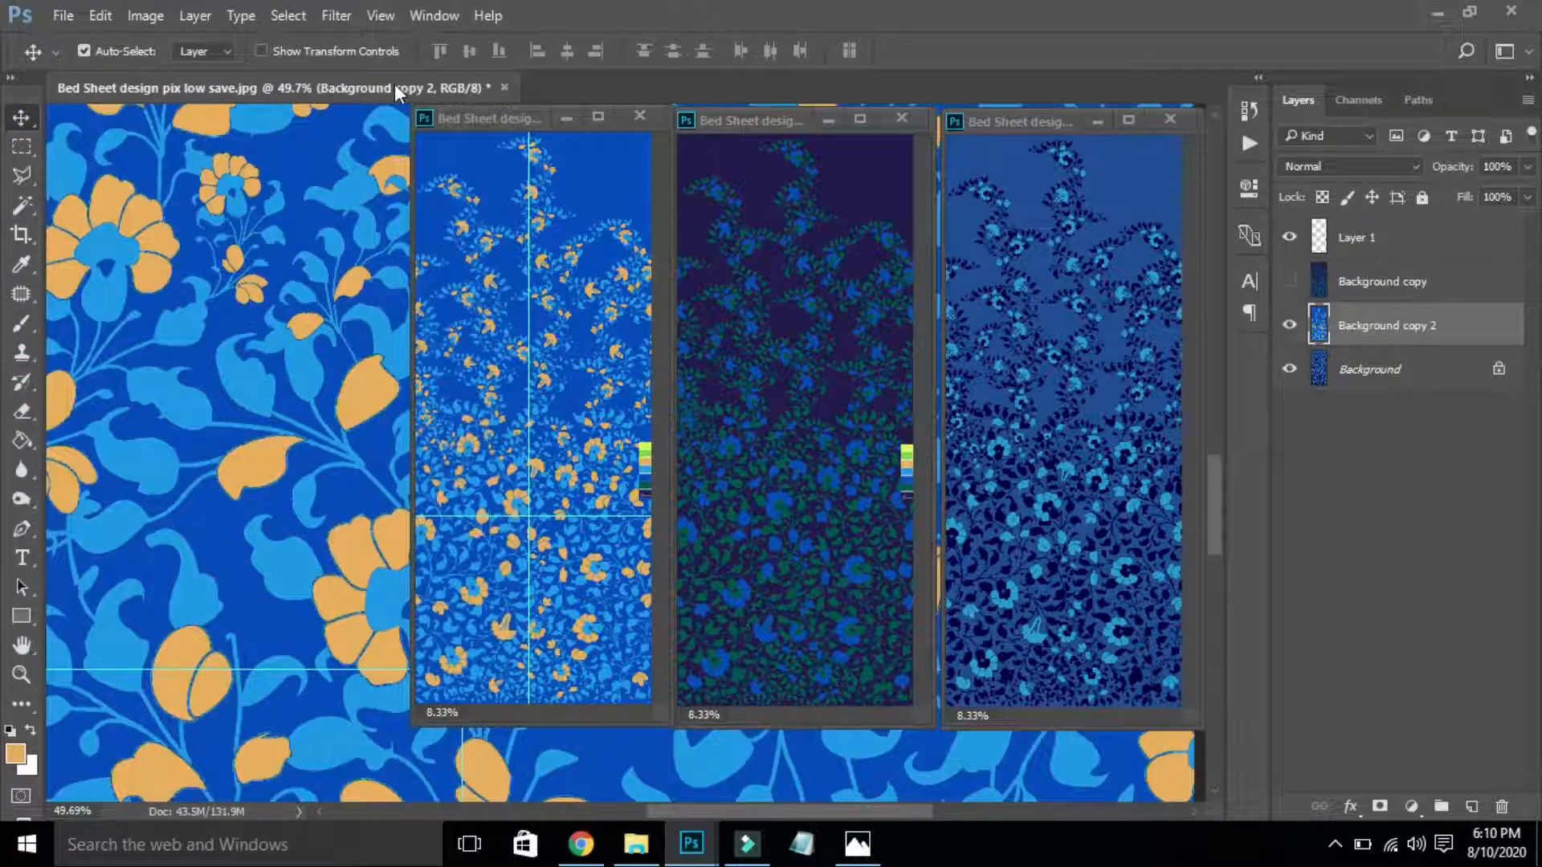
drag(393, 87, 350, 149)
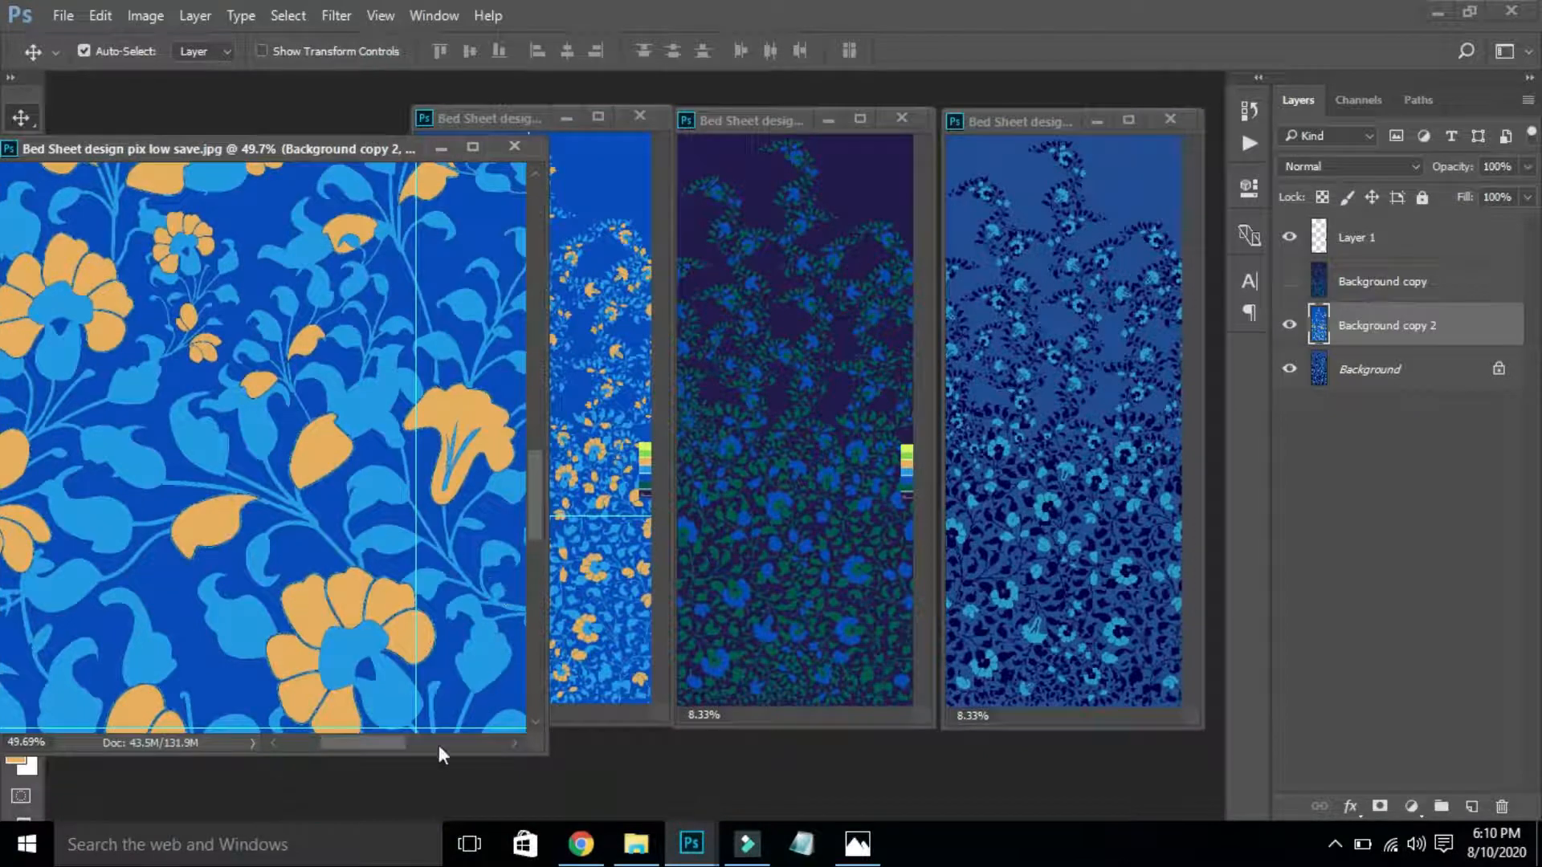
drag(383, 745, 475, 749)
key(ctrl+0)
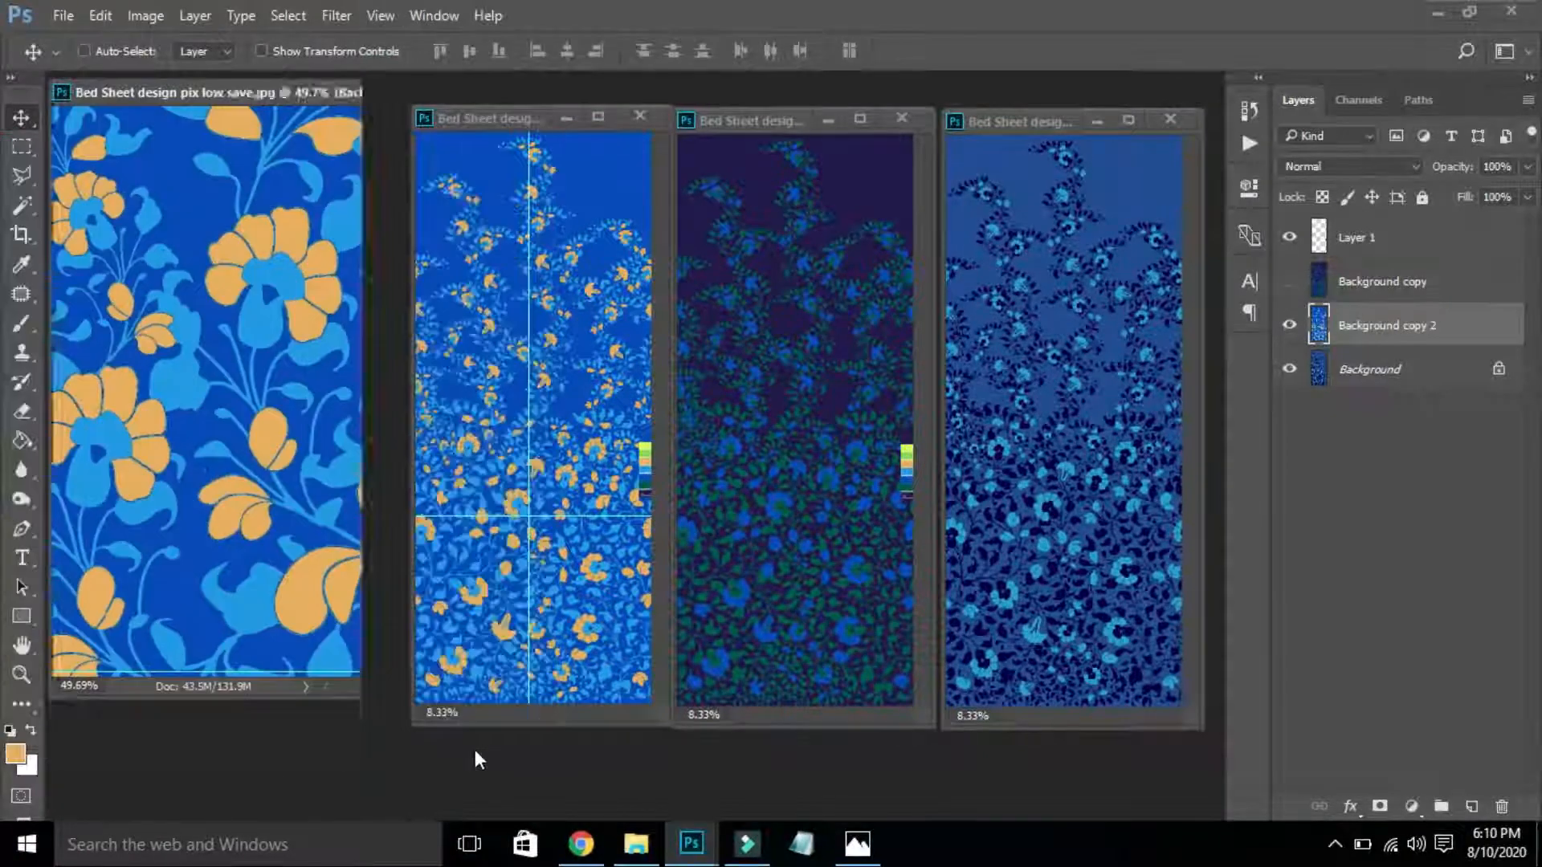
key(ctrl)
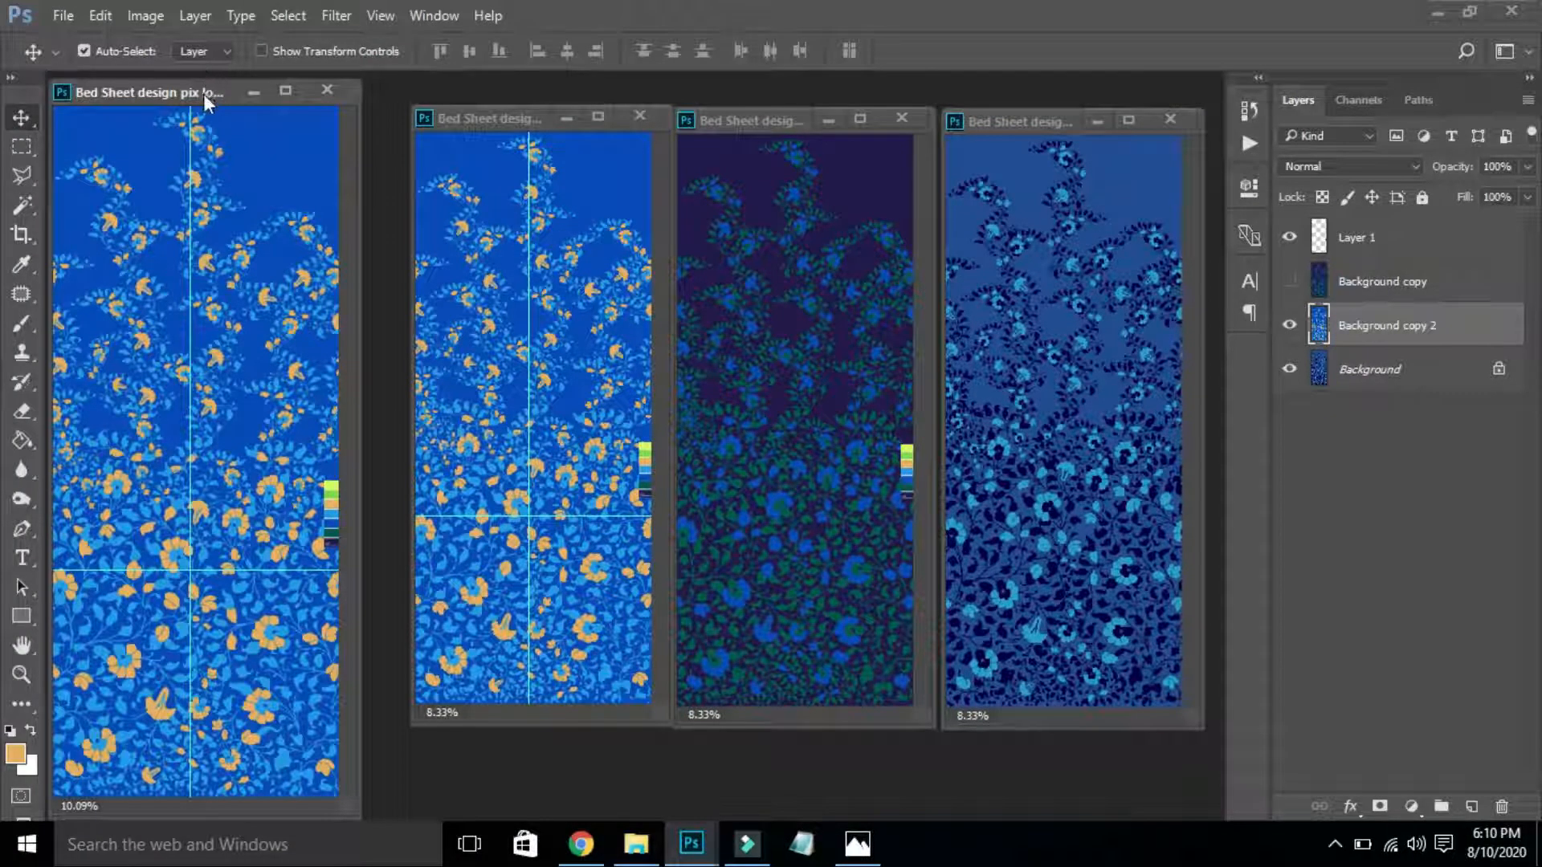
mouse_move(205, 94)
mouse_down()
mouse_move(262, 92)
mouse_move(207, 100)
mouse_up()
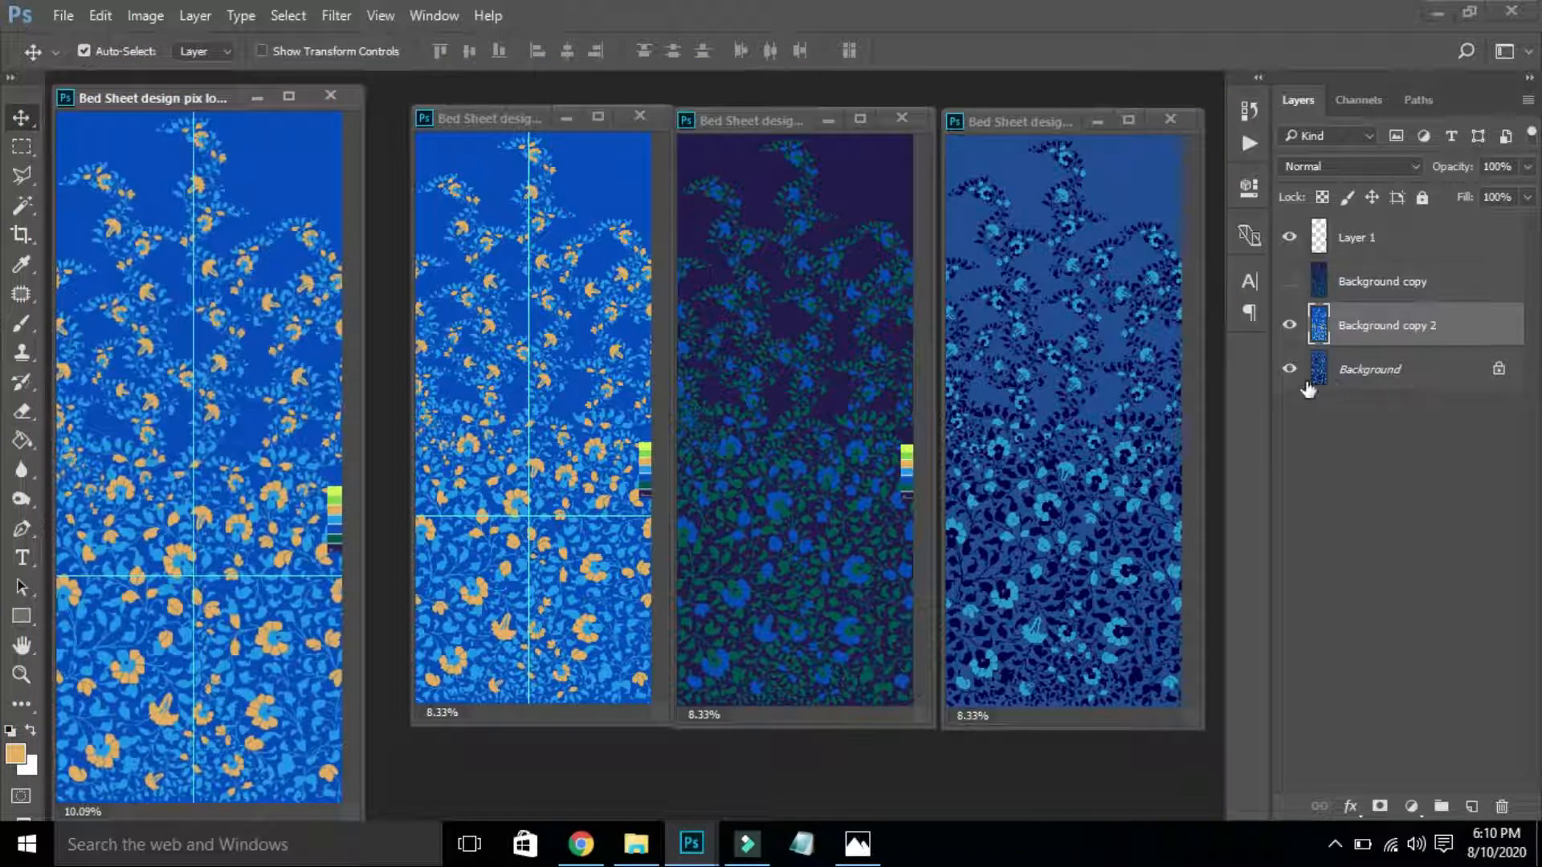
Hide the Background copy 2 layer and duplicate the original Background layer as the base for another colourway.
click(1289, 325)
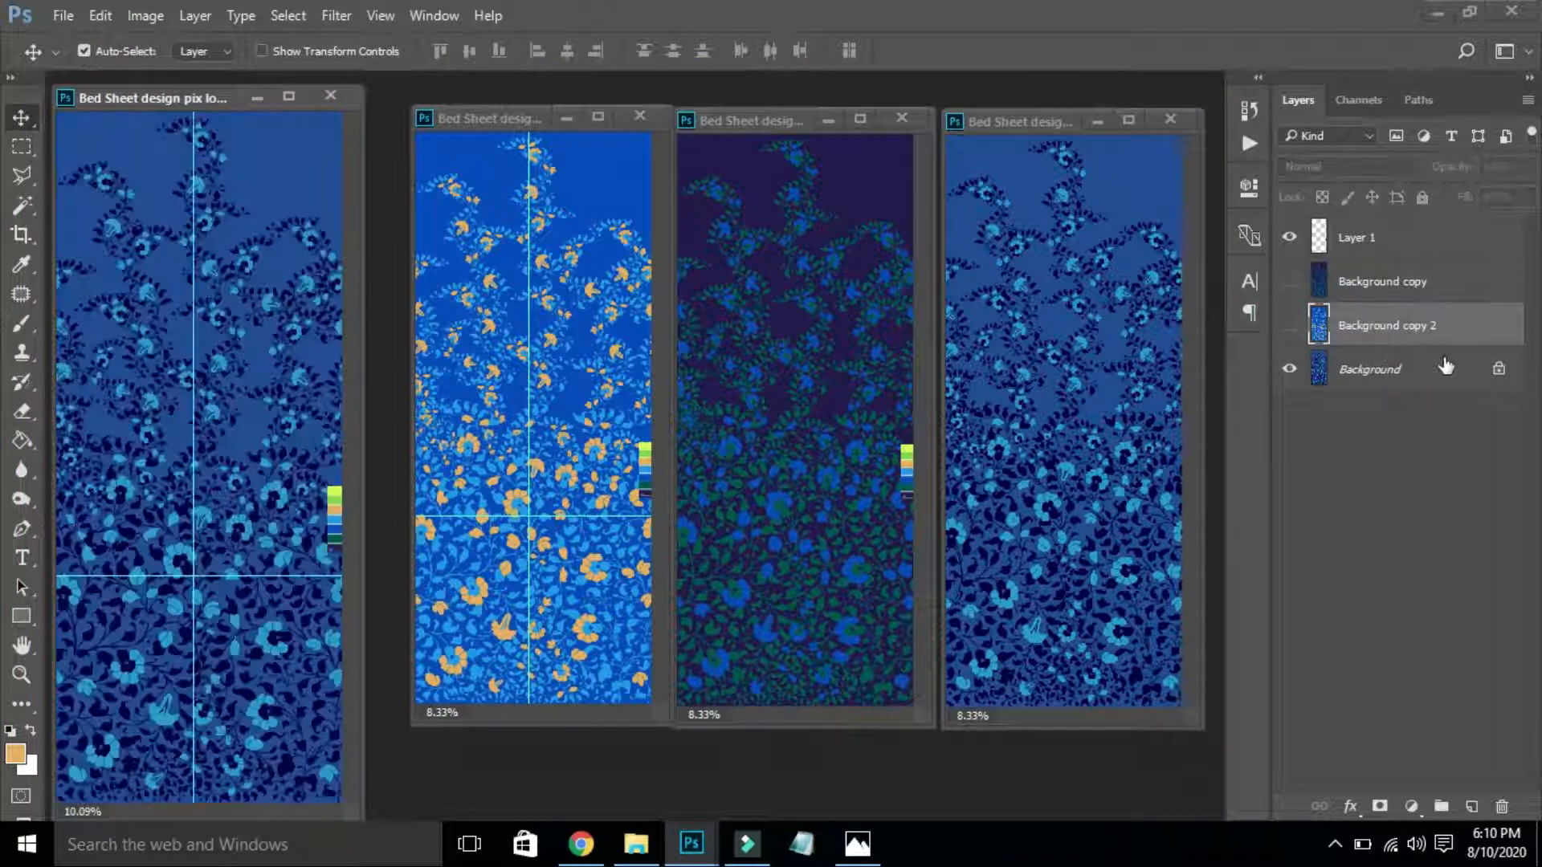
click(1445, 370)
key(ctrl+j)
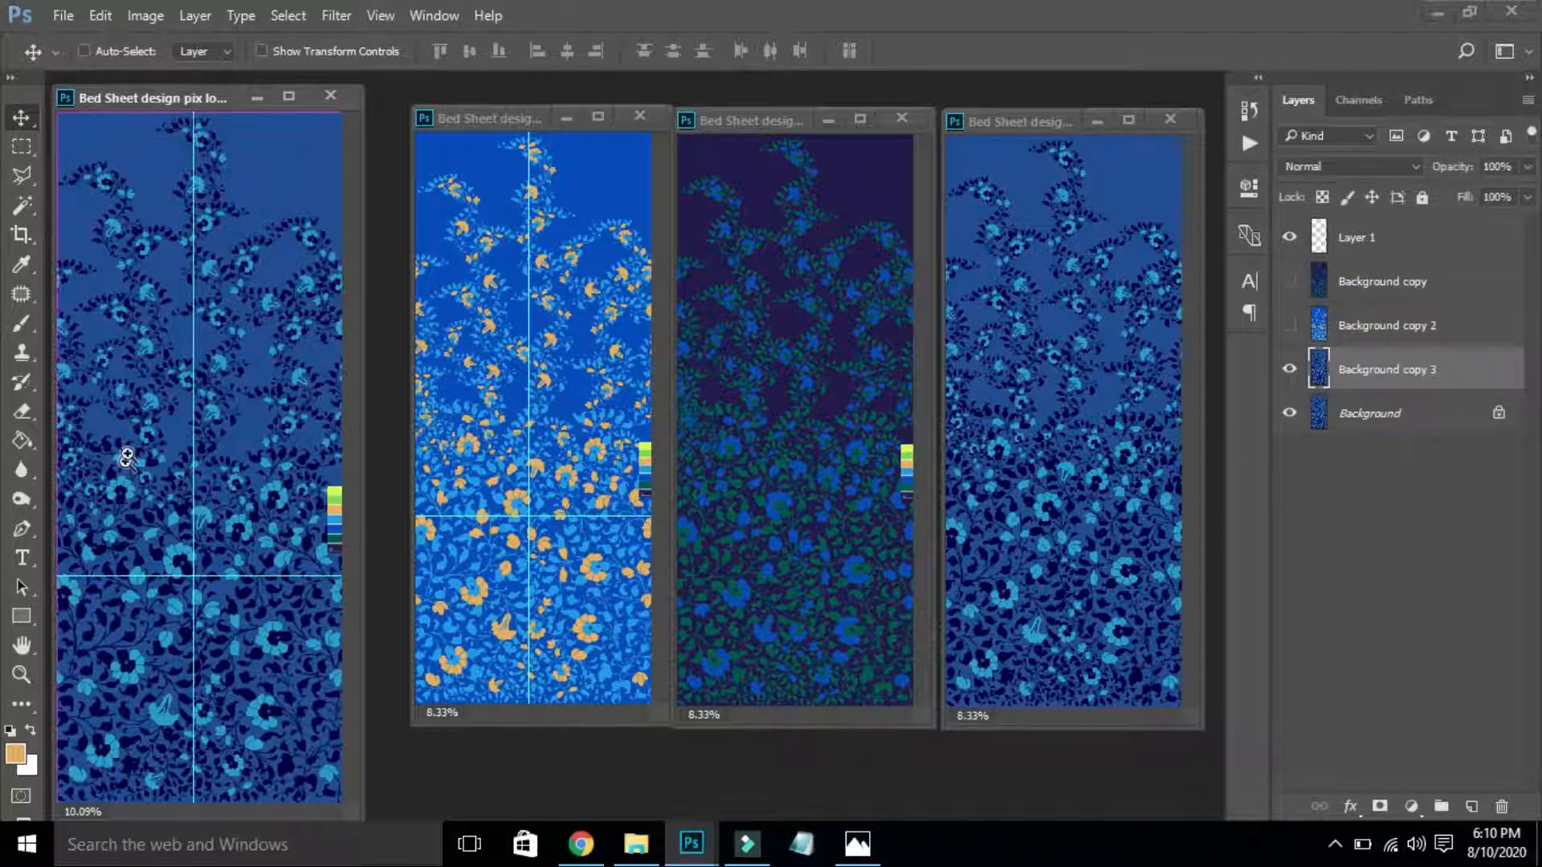
Widen the working document's window, enlarge the view around the flowers and palette swatches, and hide the guides.
drag(135, 439, 349, 605)
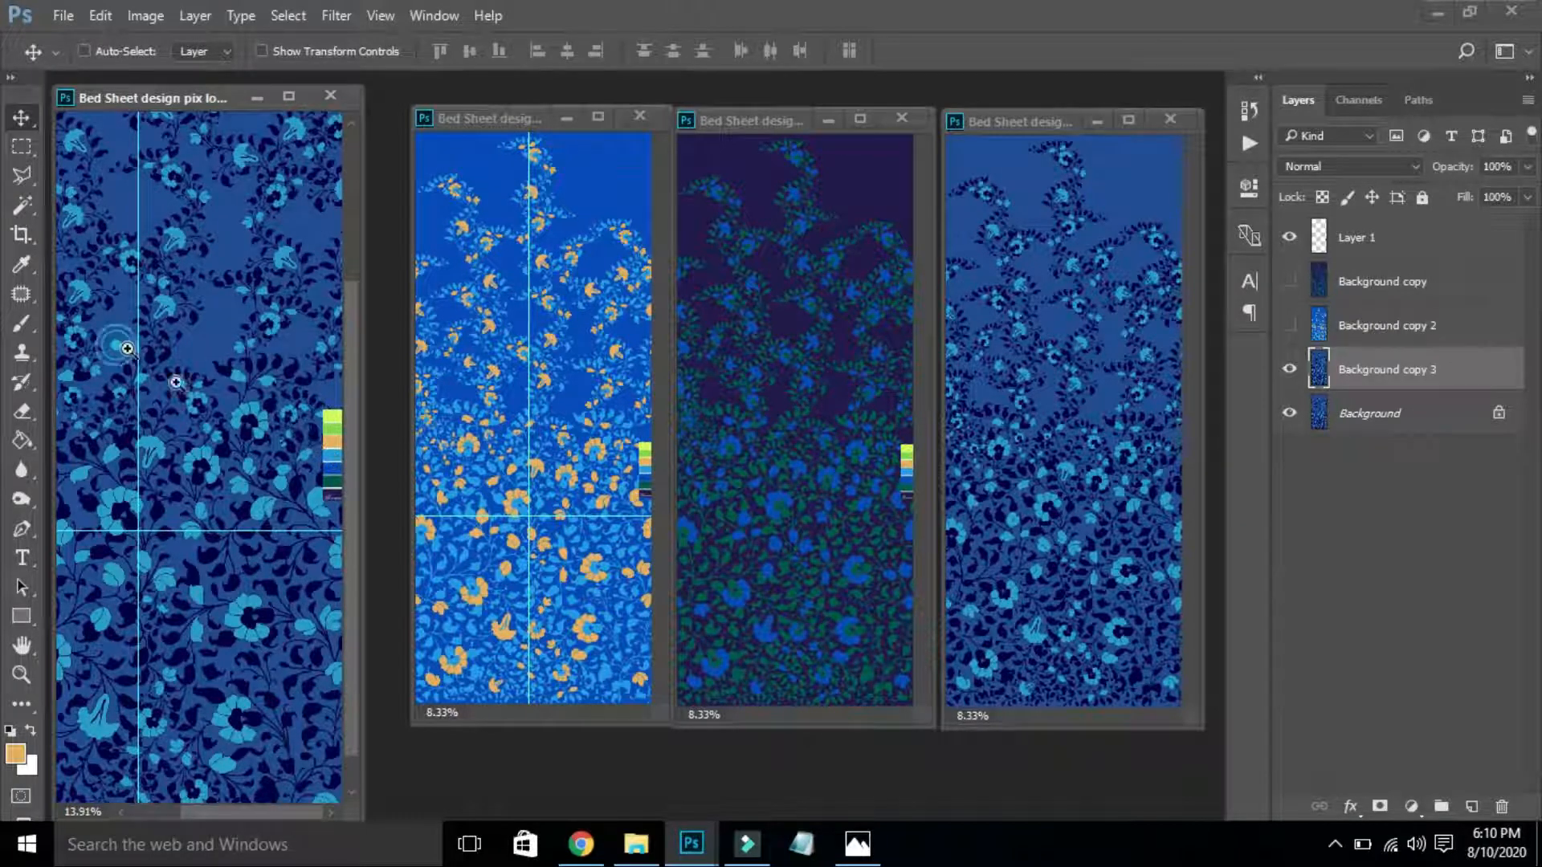
drag(97, 331, 536, 598)
click(368, 580)
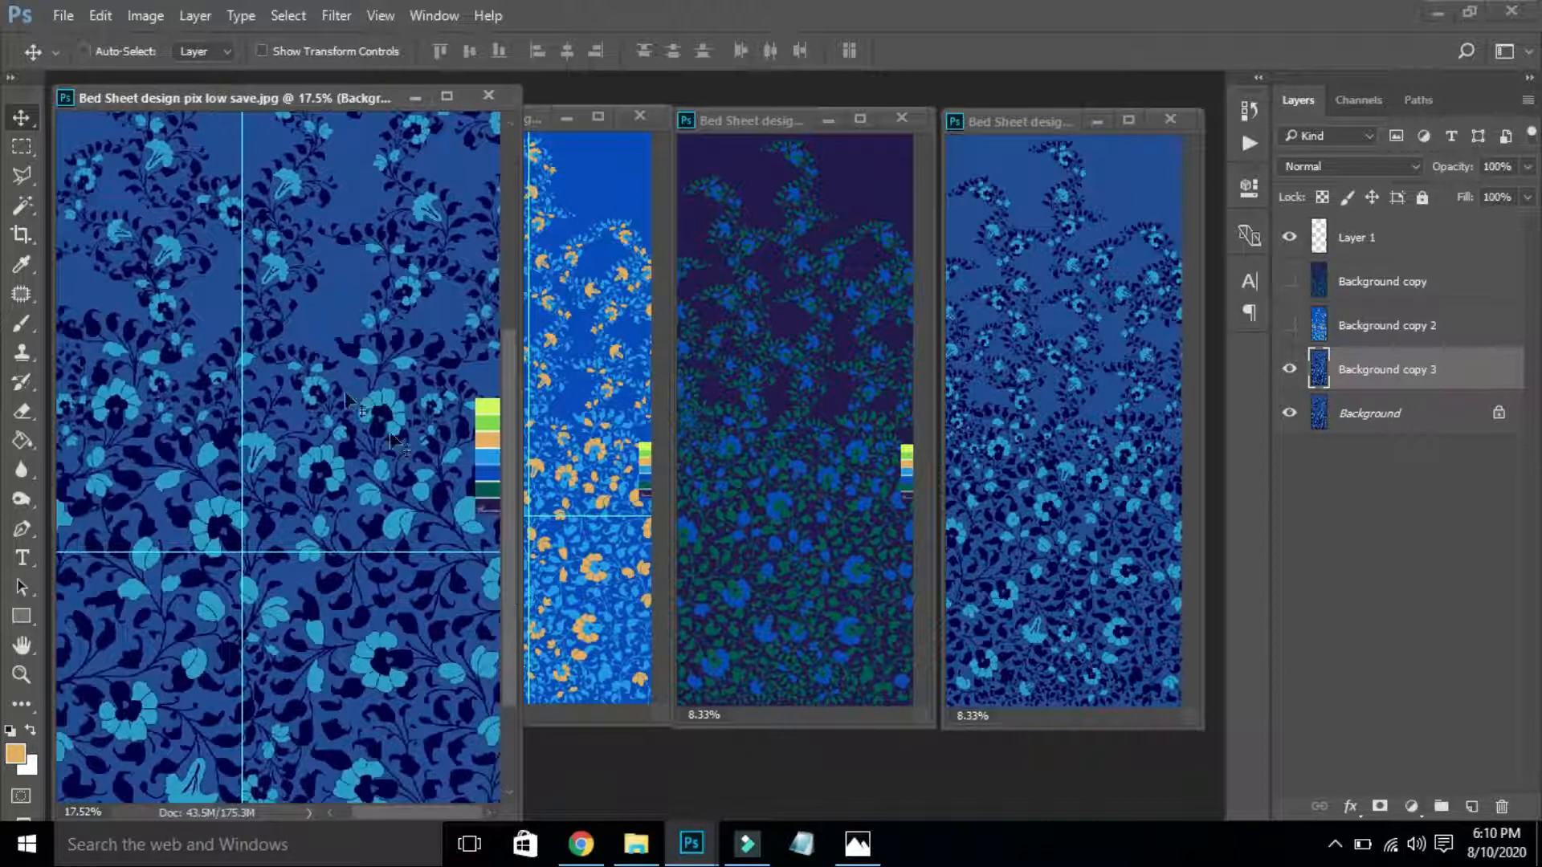
drag(249, 299, 615, 604)
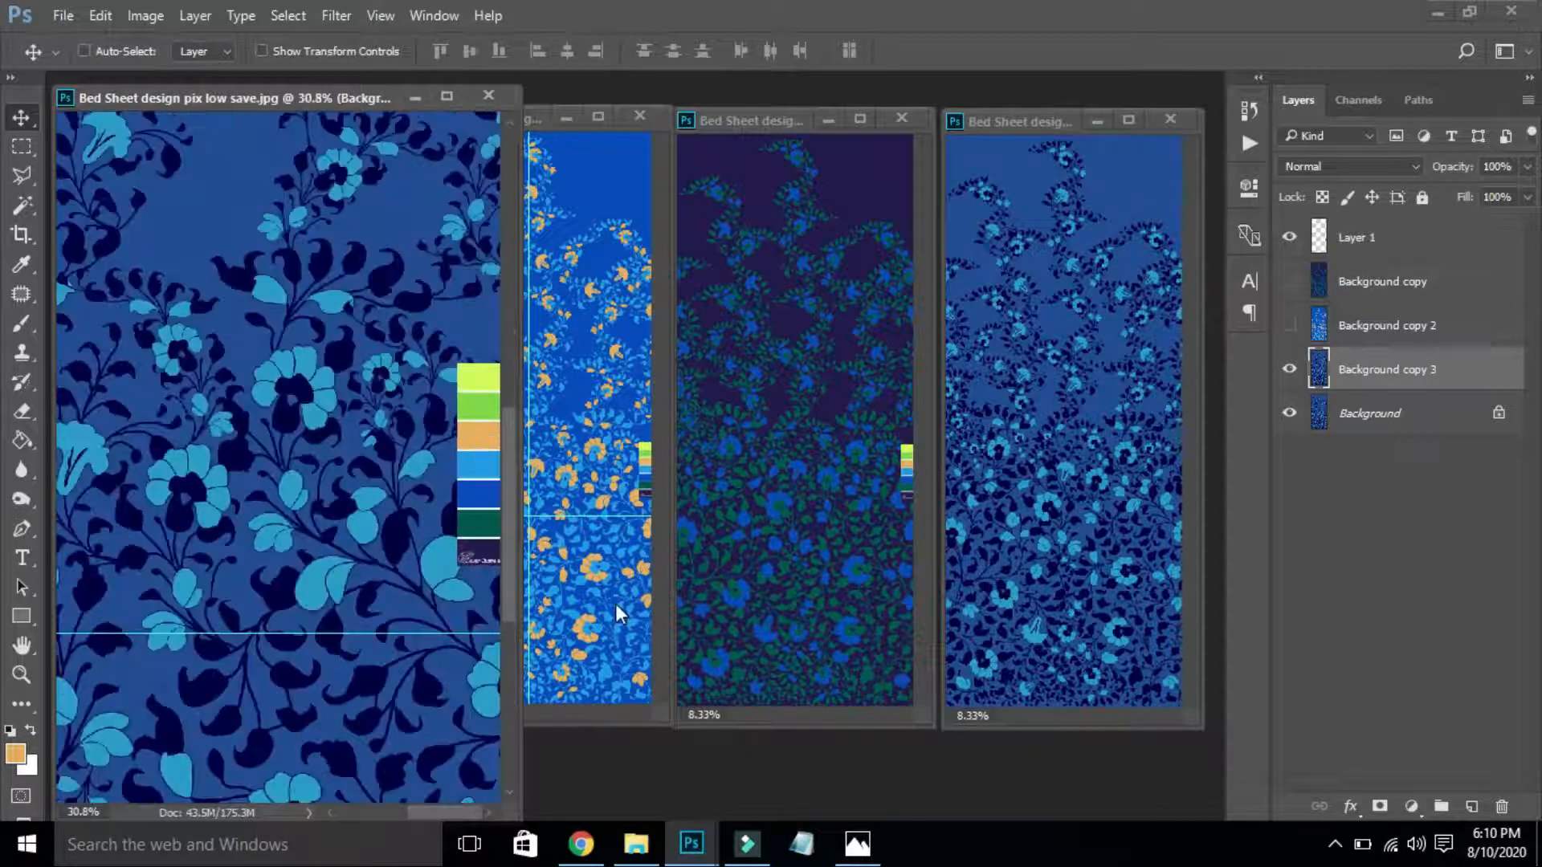
key(ctrl+j)
key(ctrl+z)
key(ctrl+h)
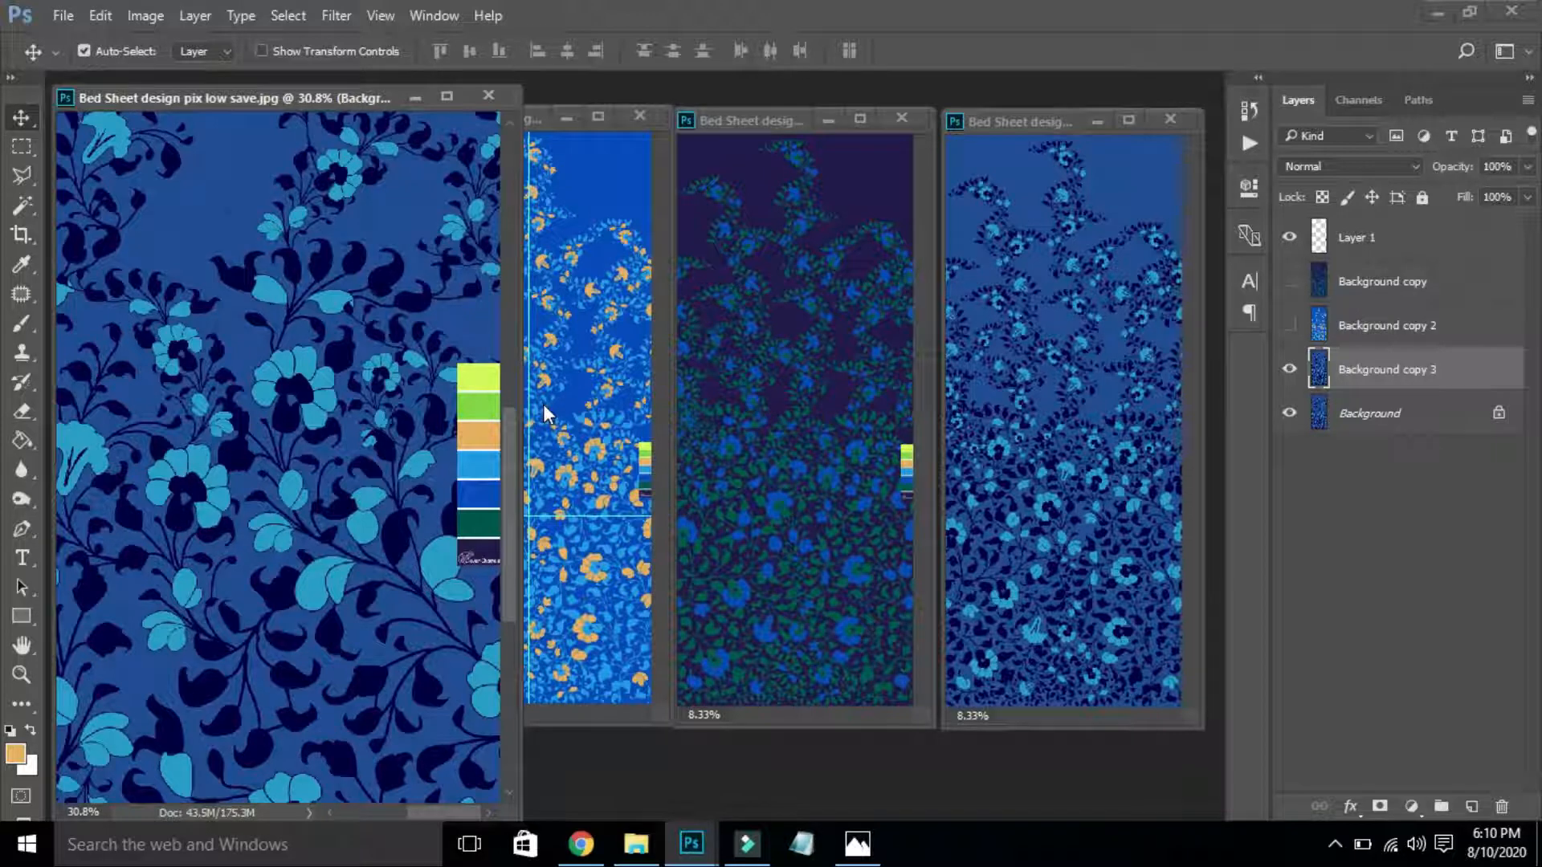
Select the whole blue ground with the Magic Wand, fill it with the current orange, and deselect.
key(i)
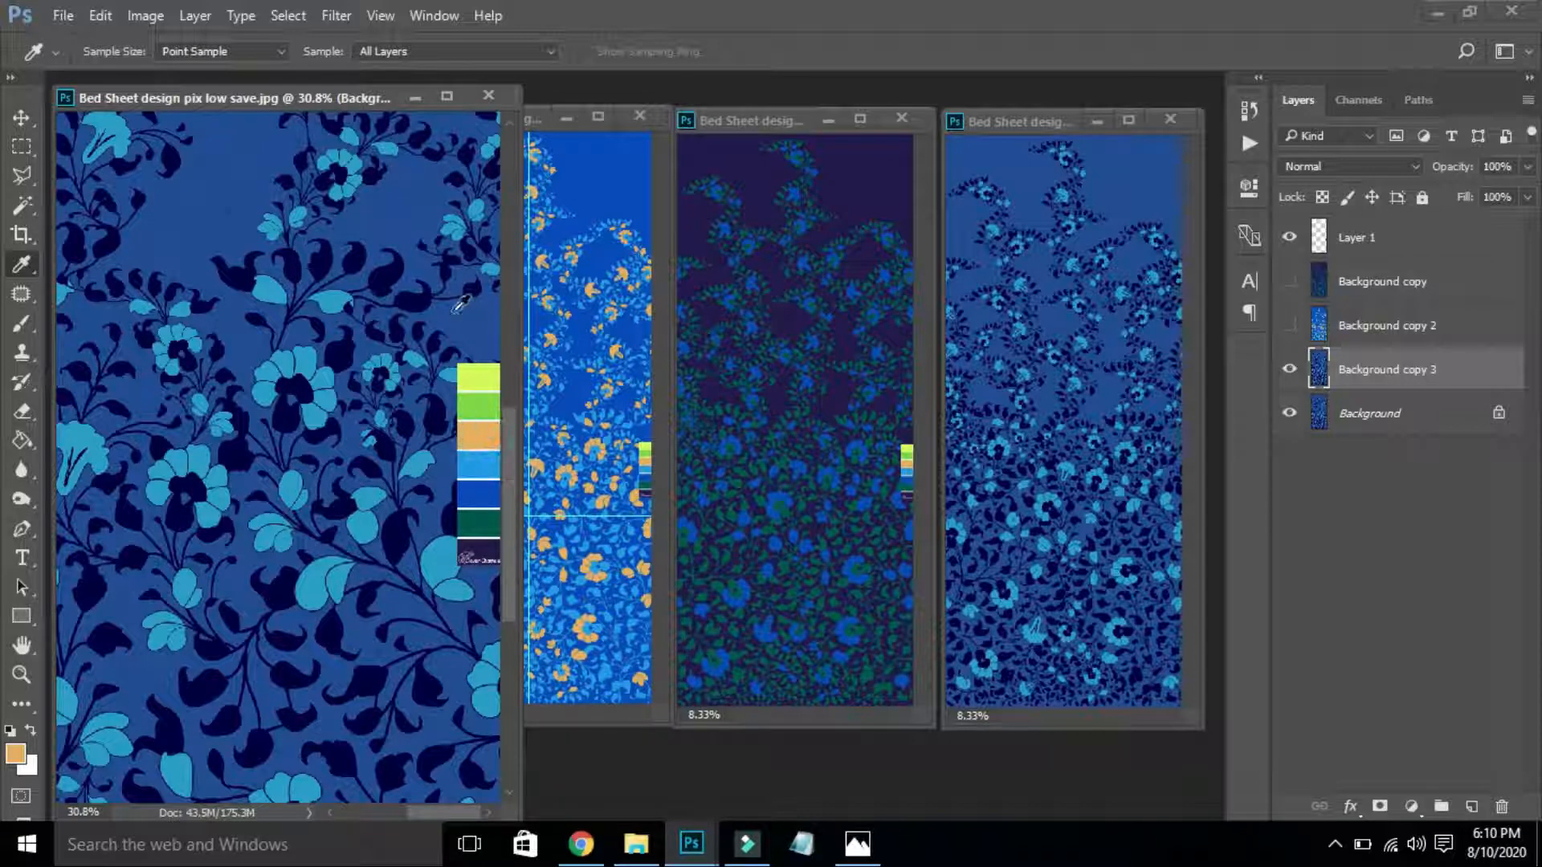
key(w)
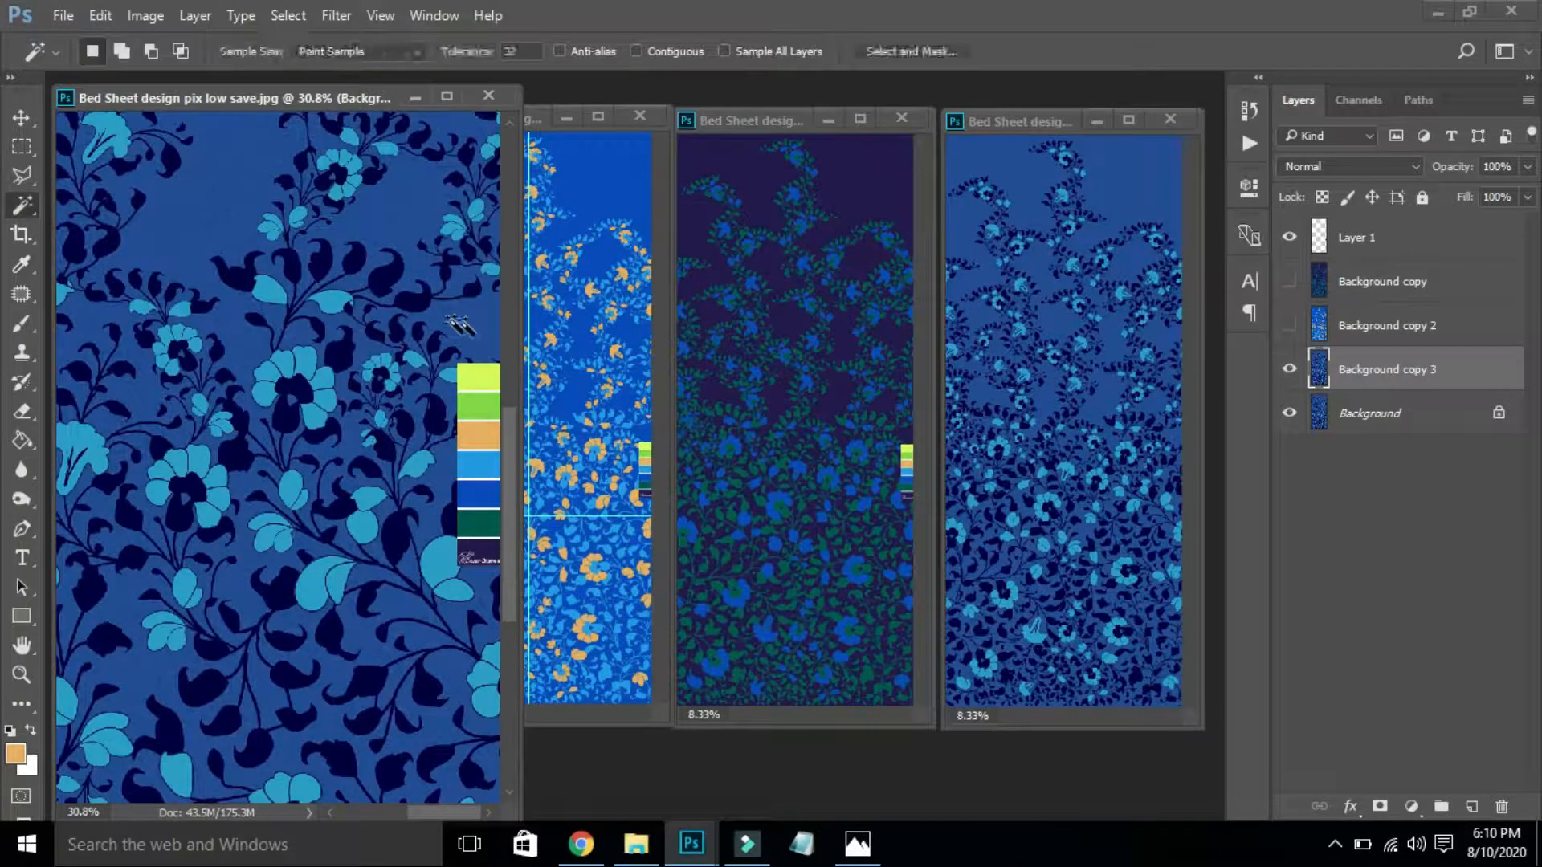
click(482, 335)
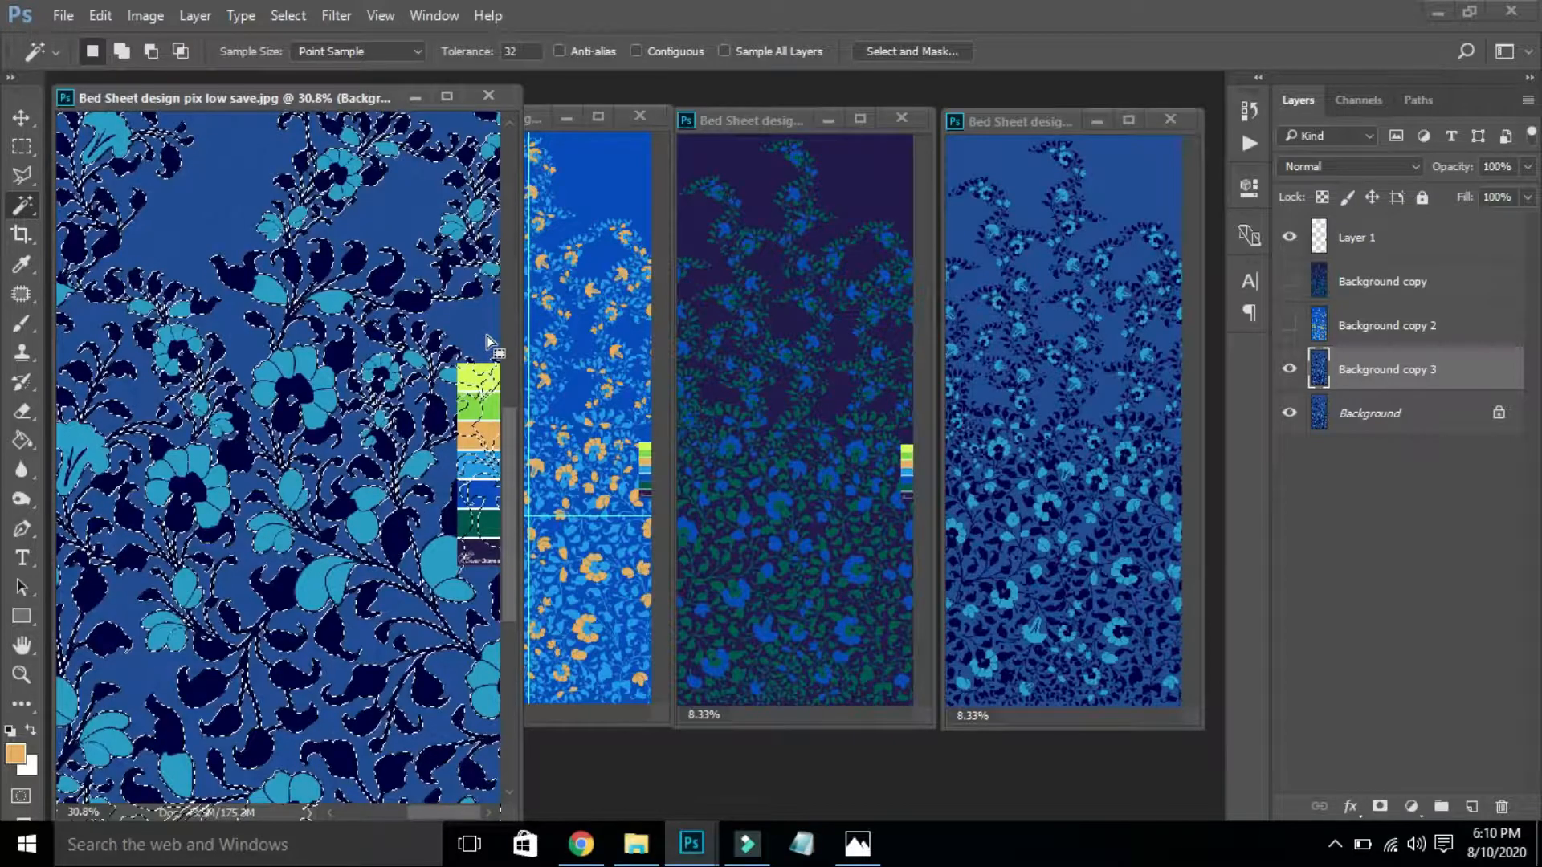
key(g)
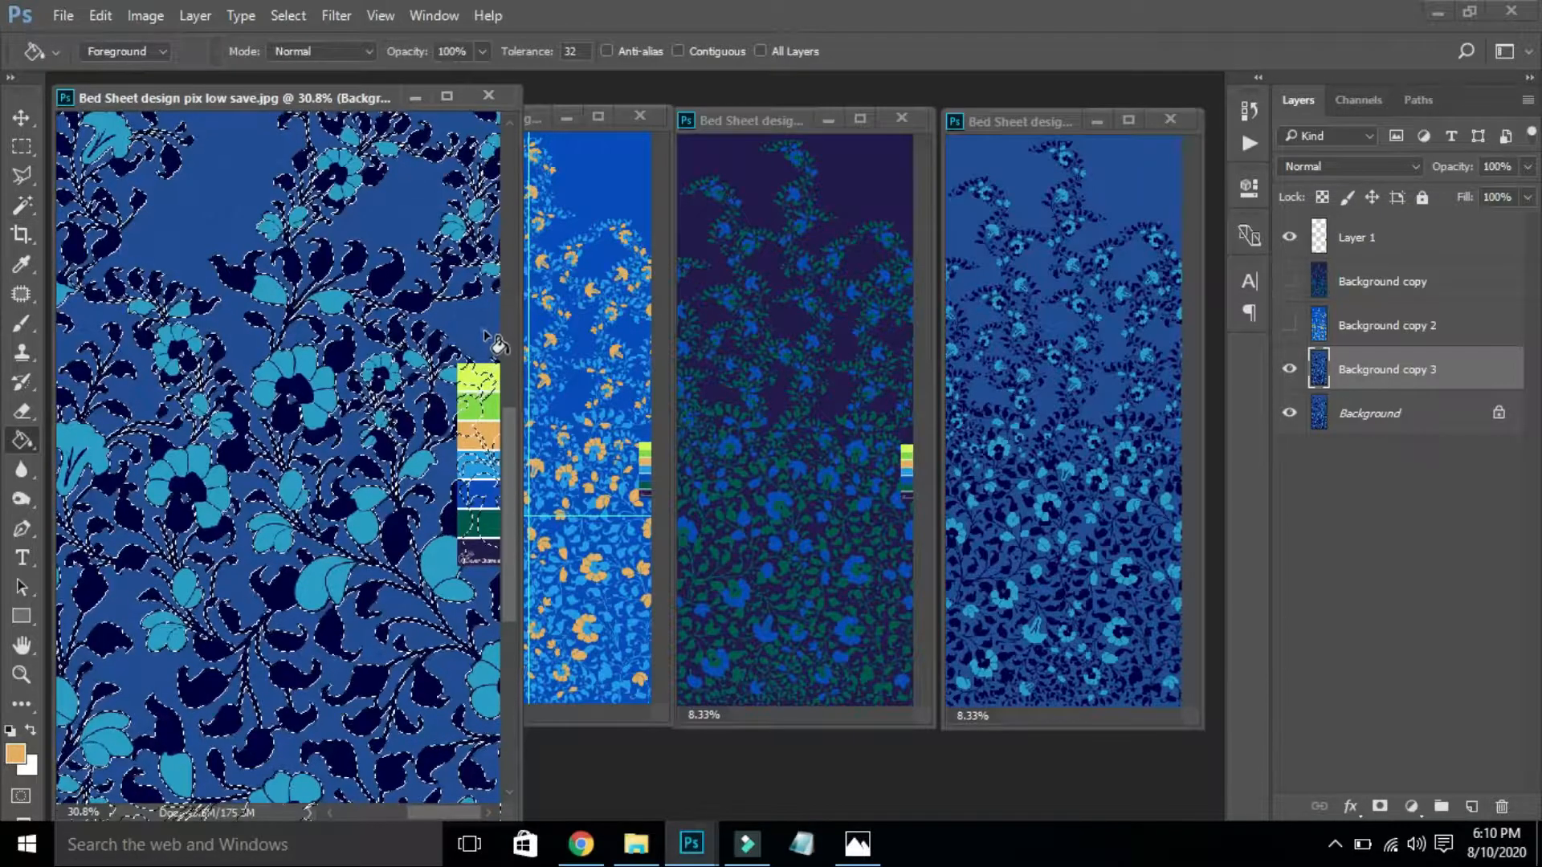
click(484, 331)
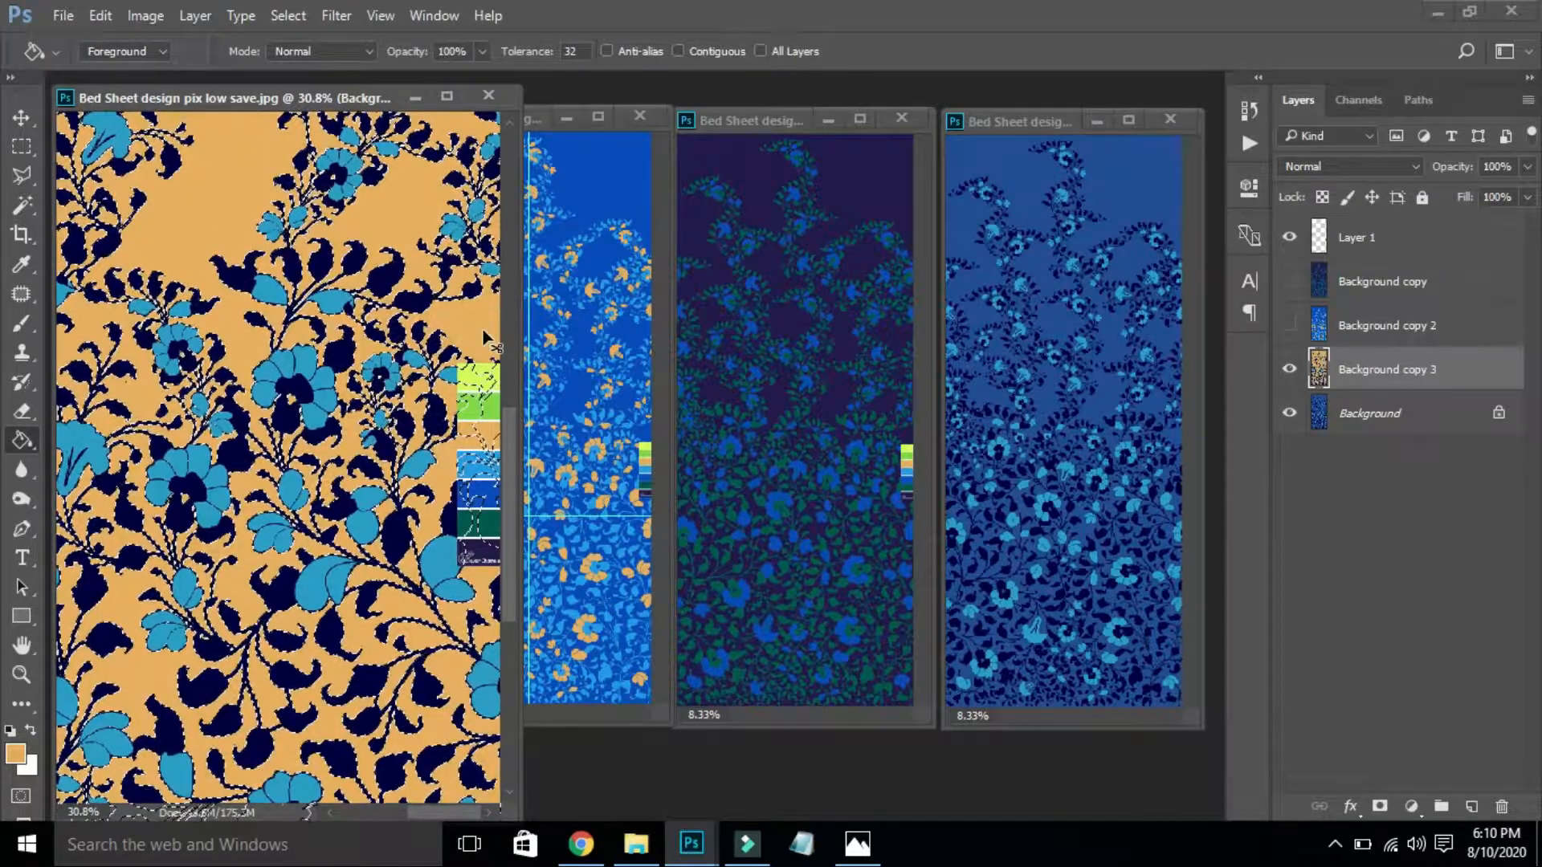
key(ctrl+d)
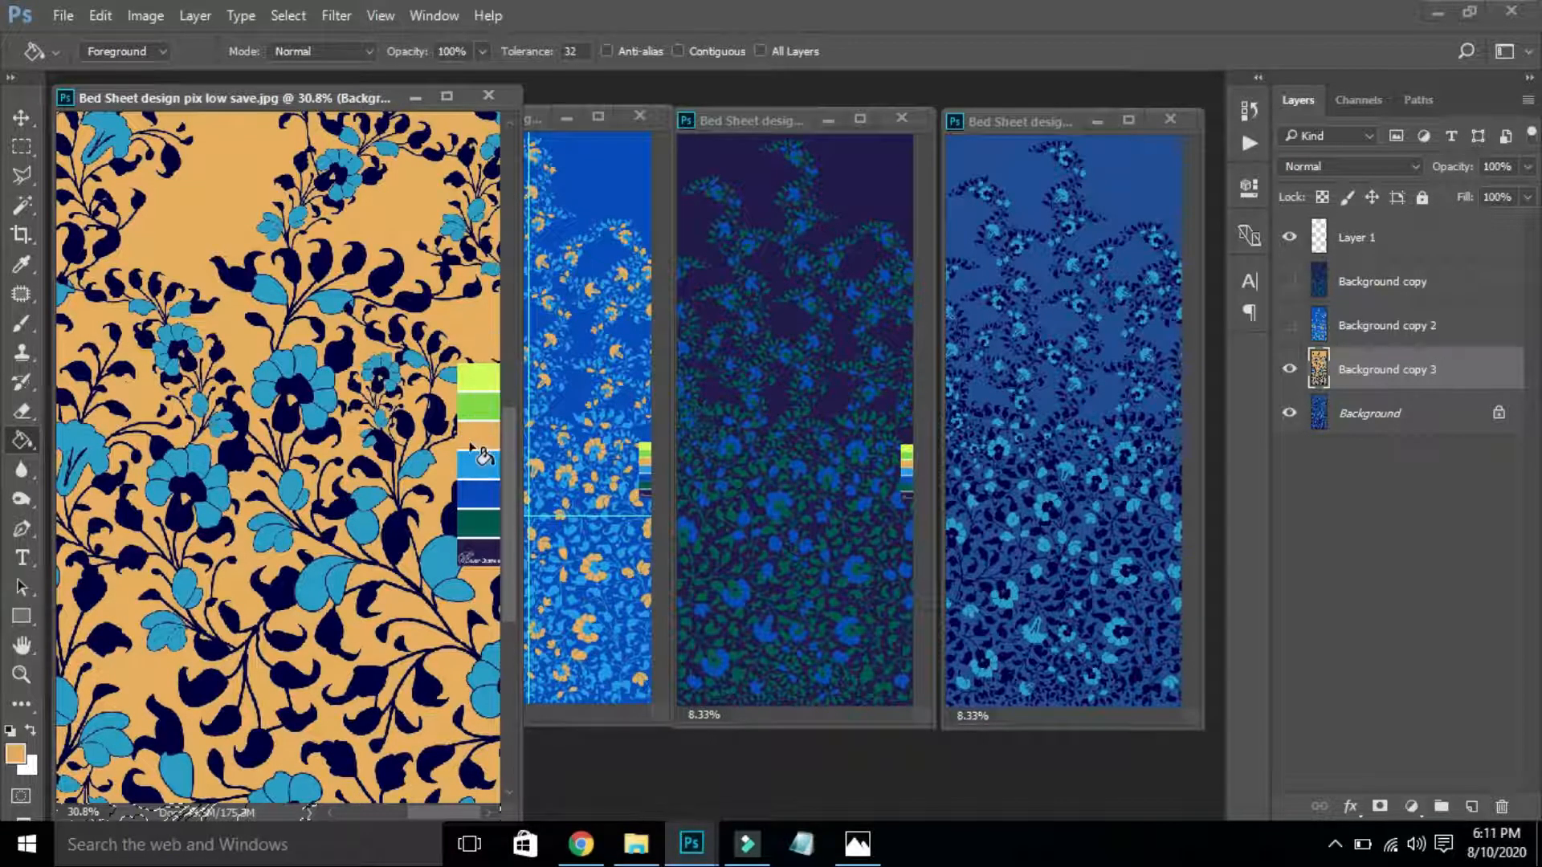
Sample the bright green swatch, select the navy leaves, stems and flower centres with the Magic Wand, and fill them with it.
key(i)
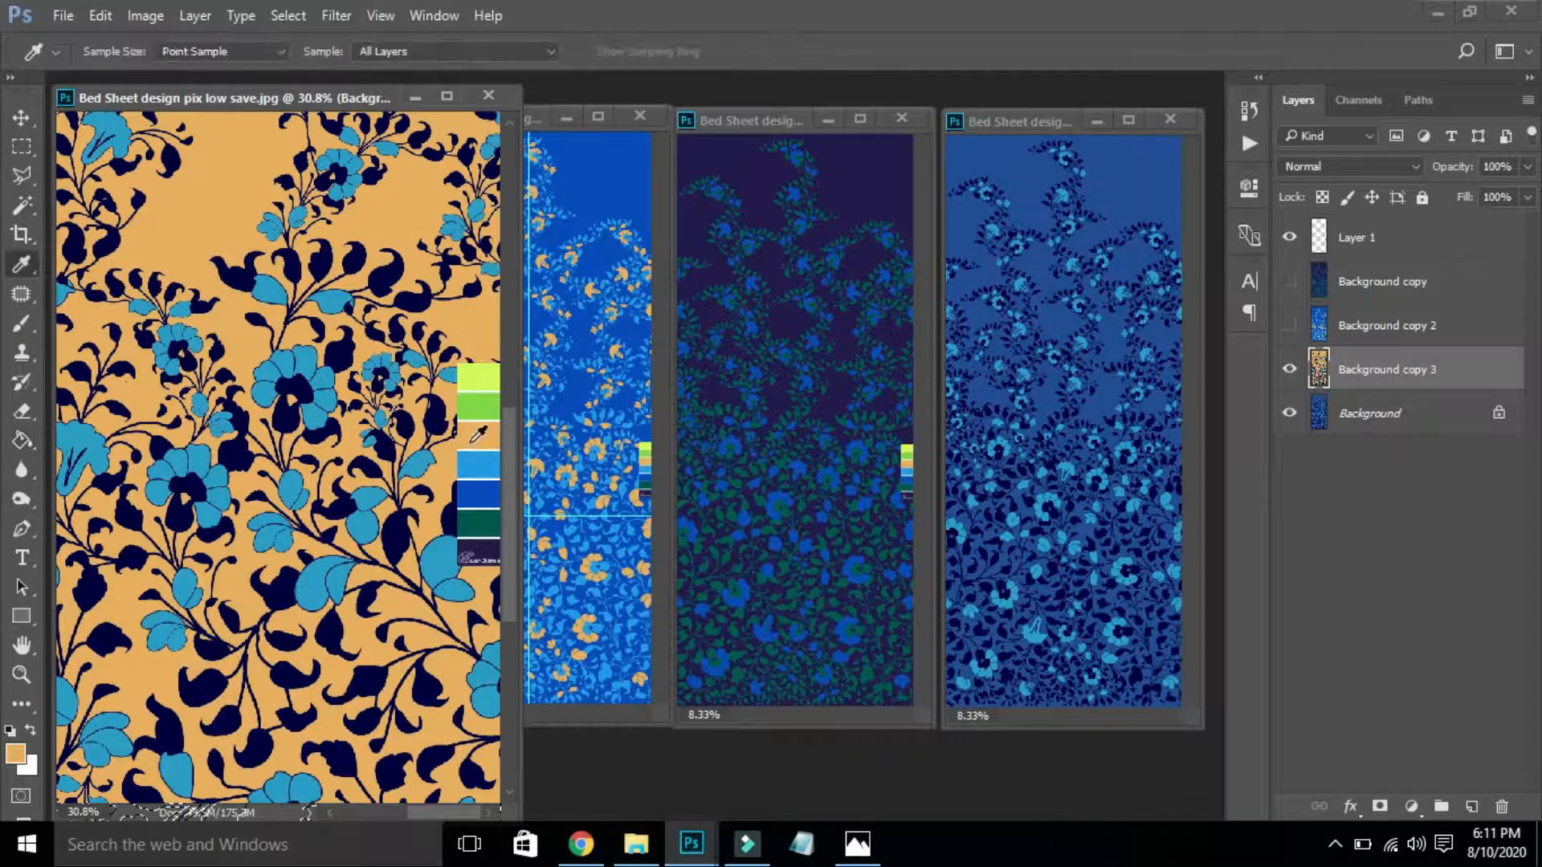
click(471, 398)
key(w)
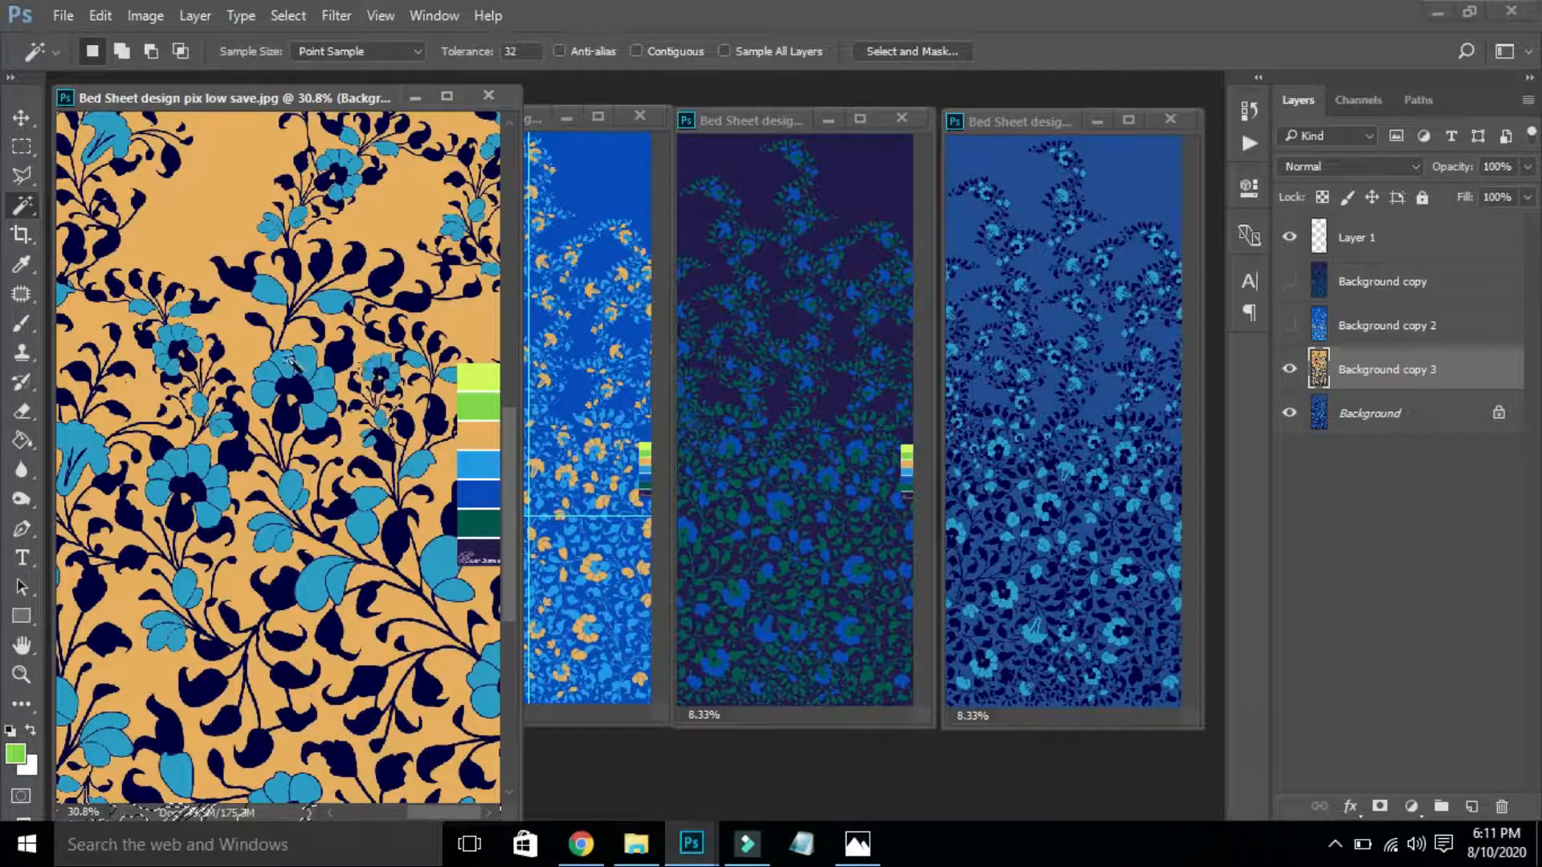
click(352, 363)
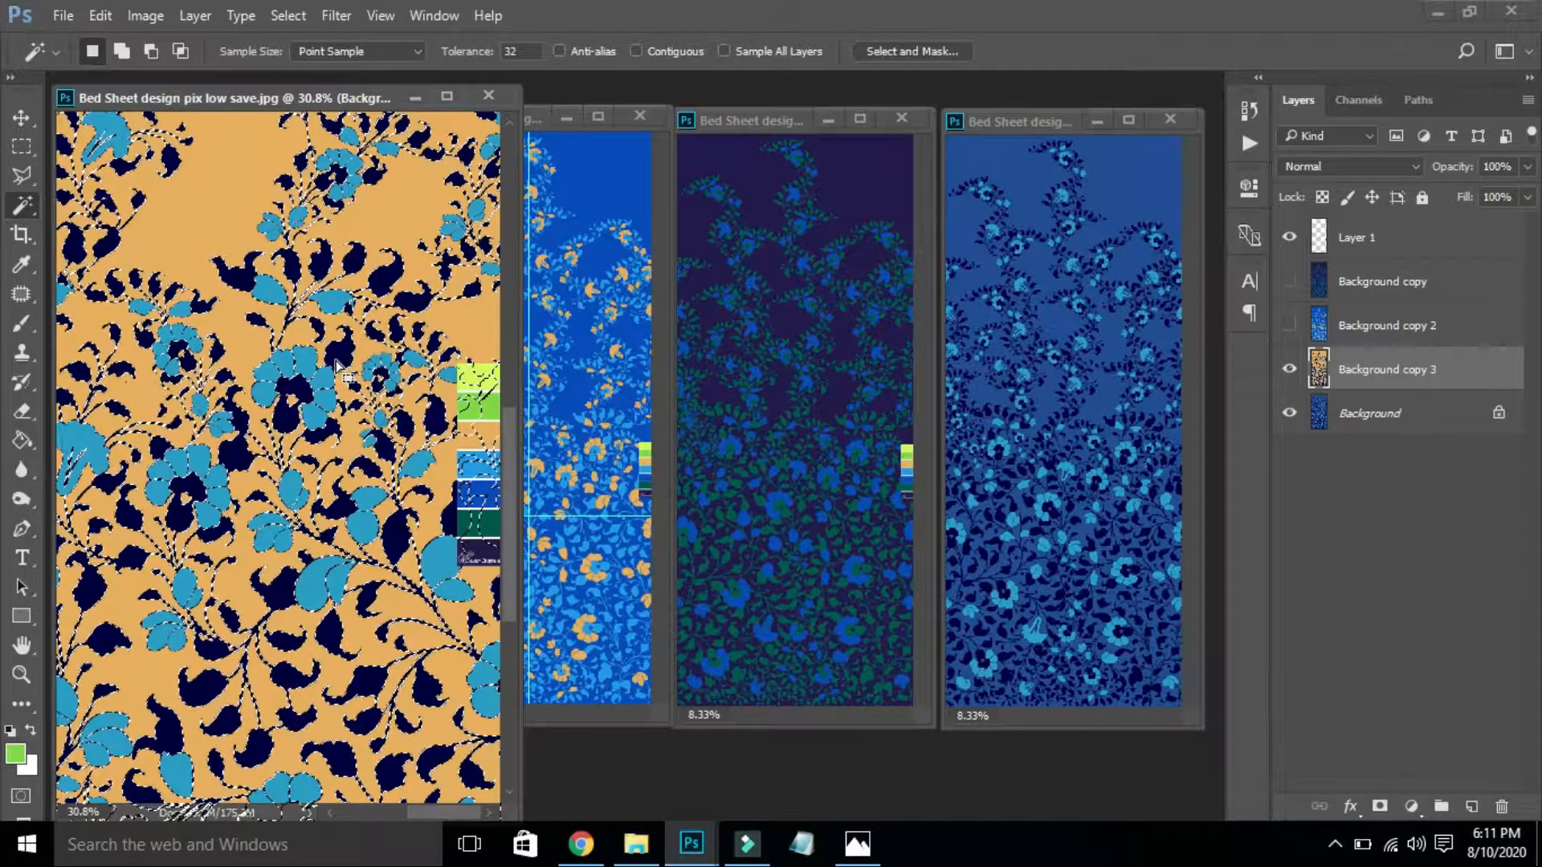
key(g)
click(335, 363)
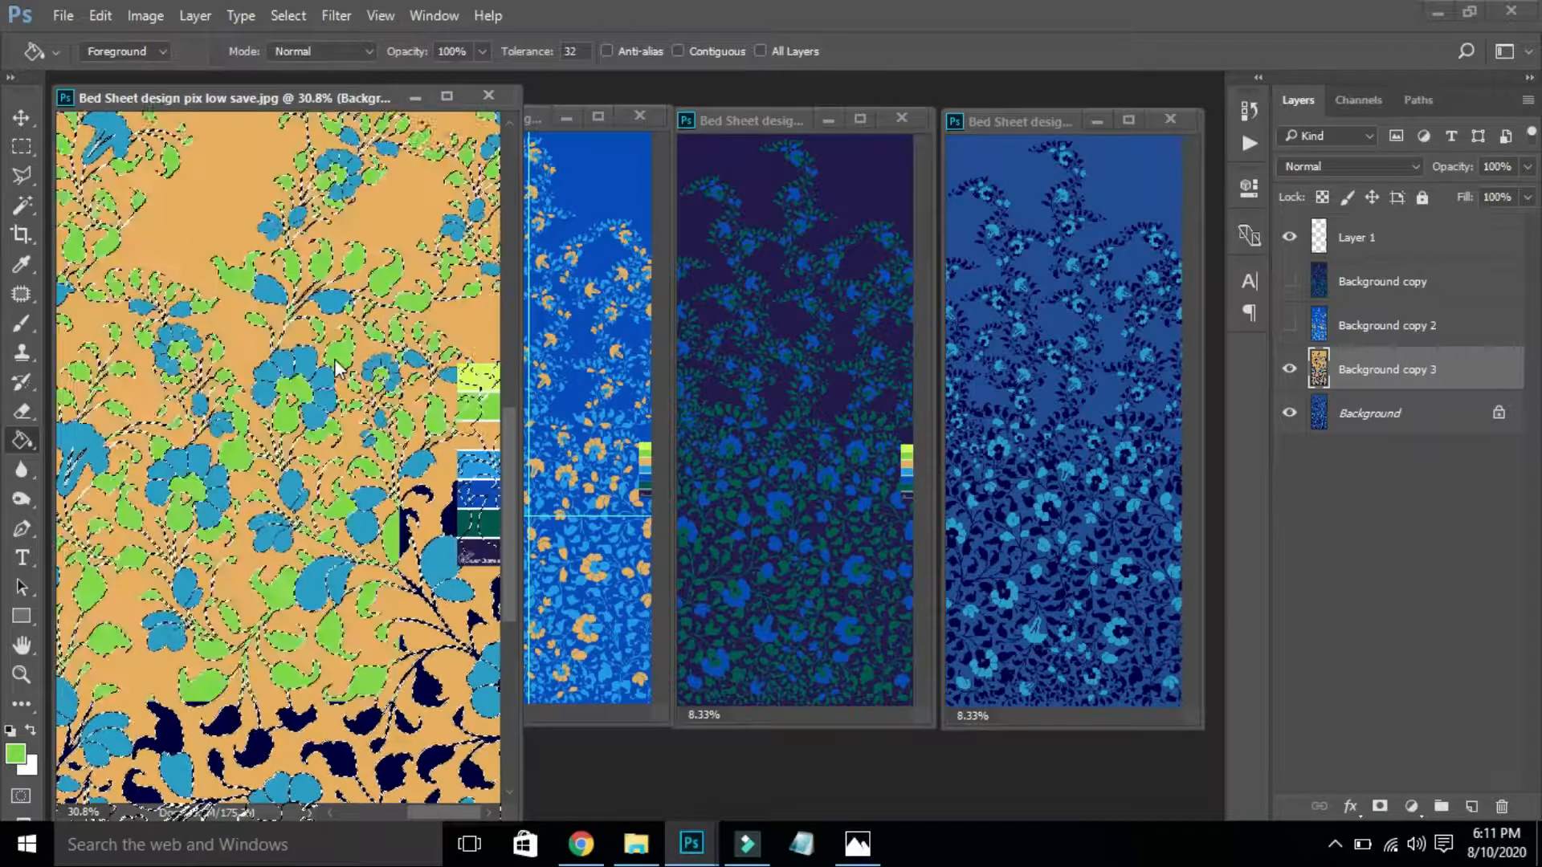
key(ctrl+d)
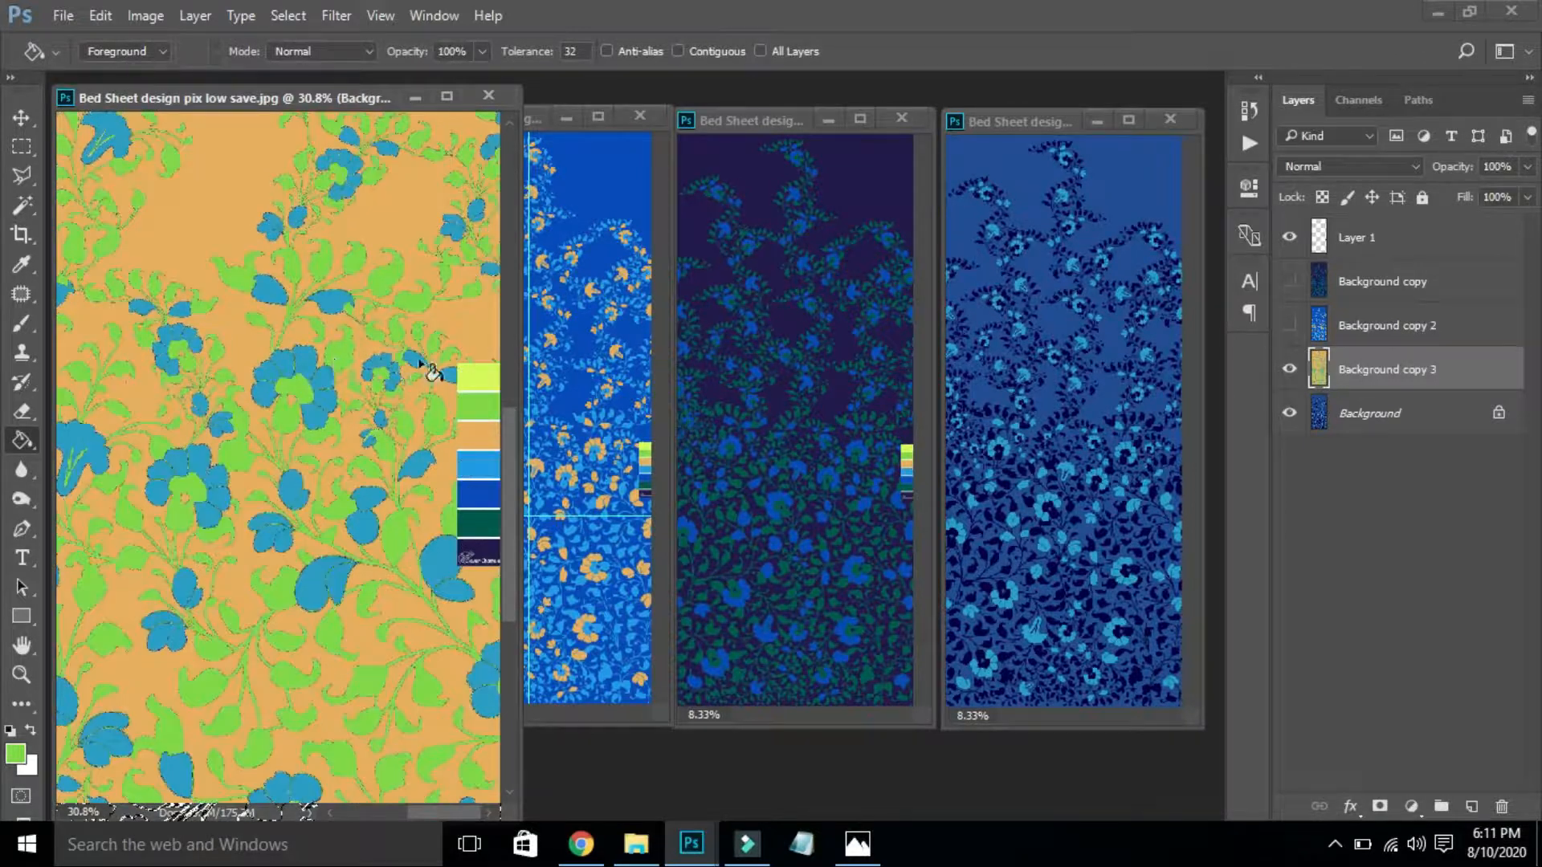
Sample the yellow-green swatch, select all the blue flower petals with the Magic Wand, and fill them with it.
key(i)
click(479, 370)
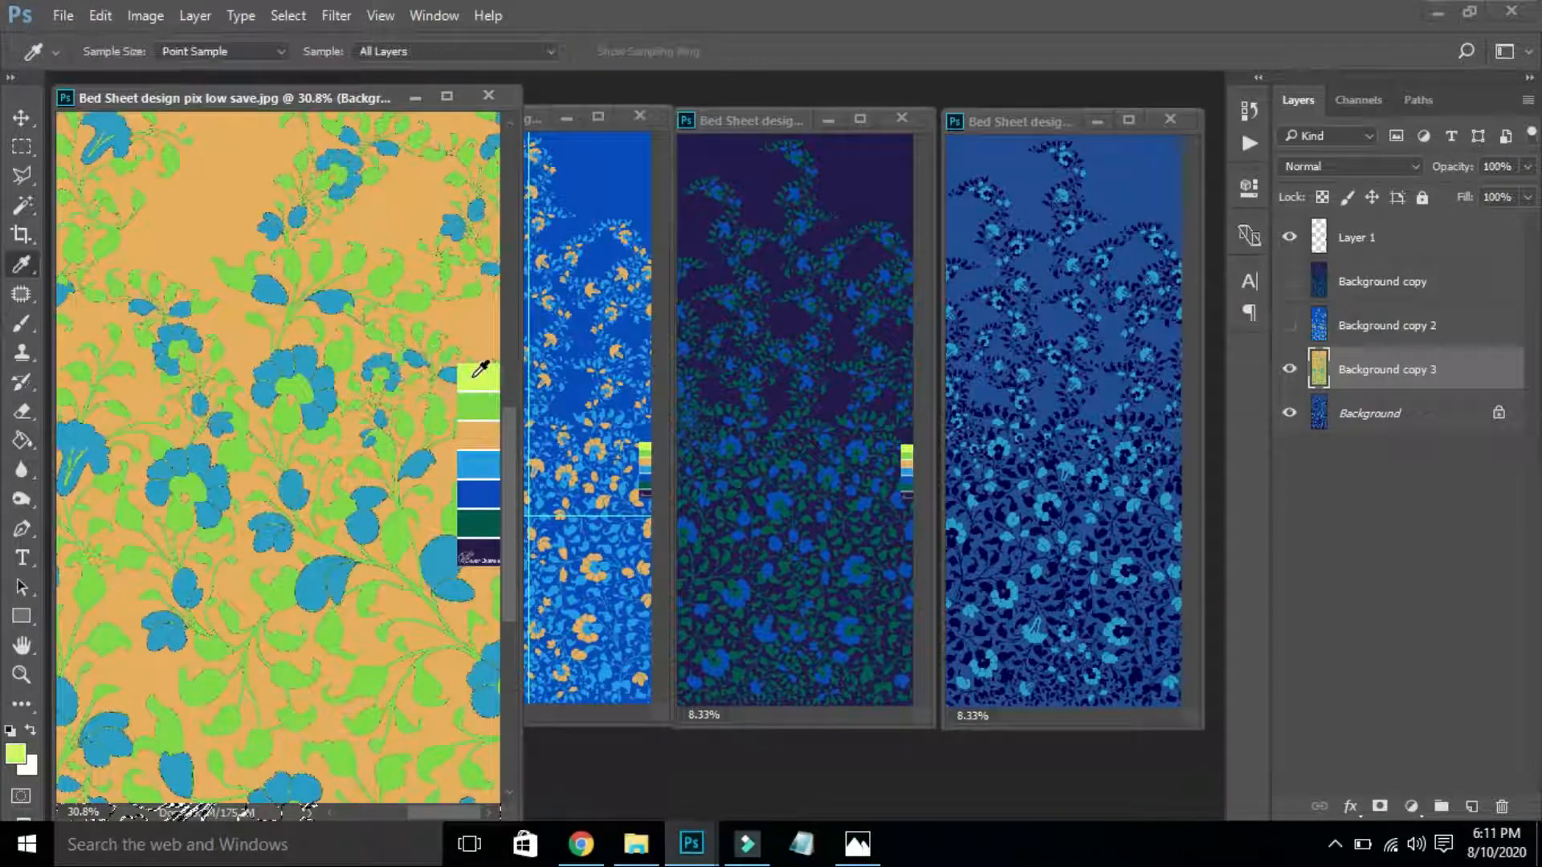
key(w)
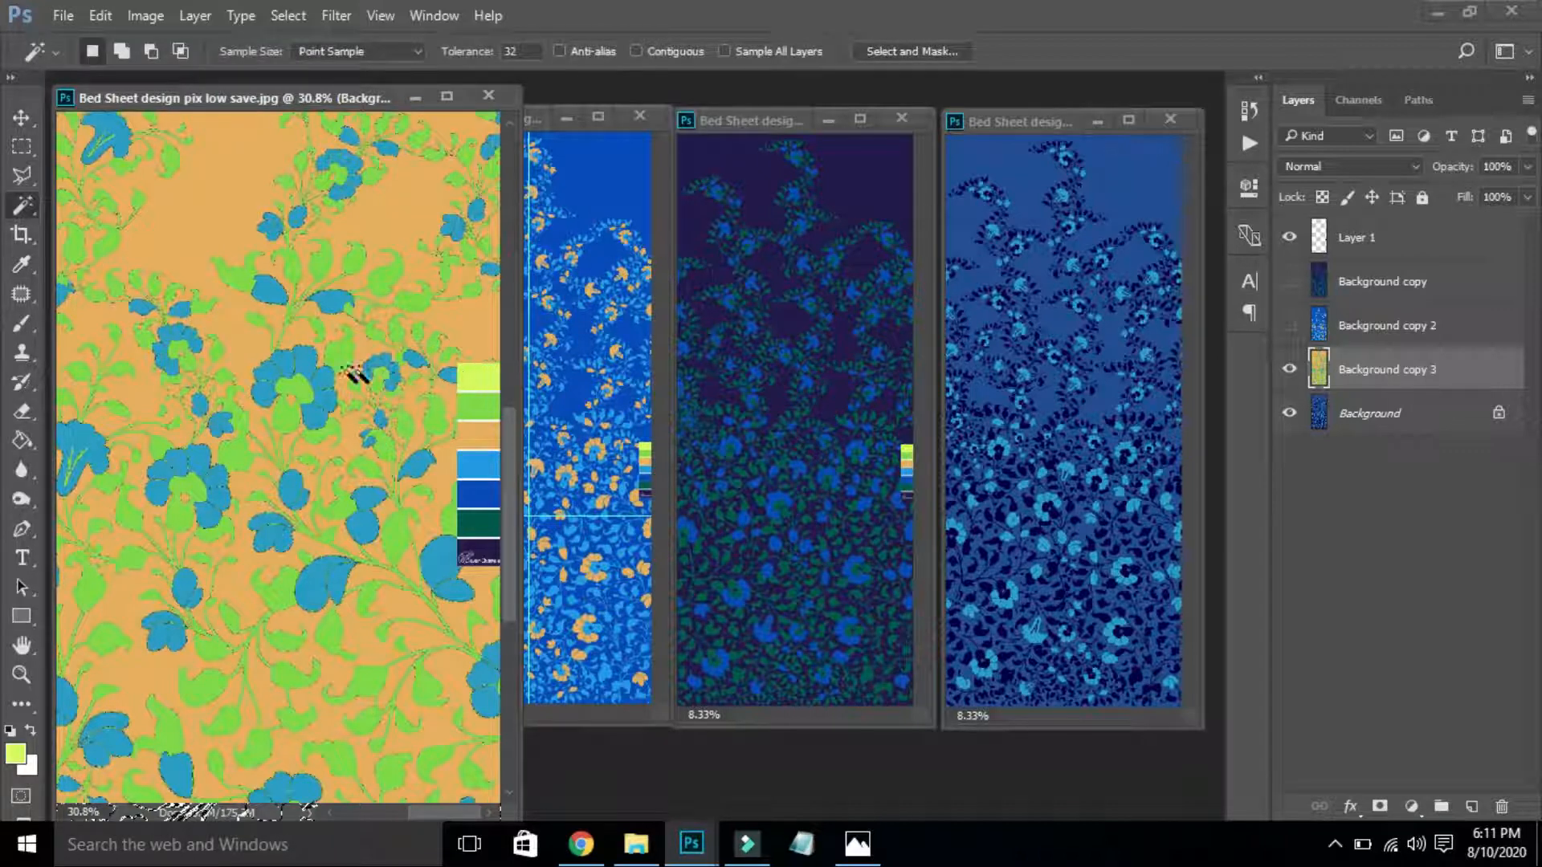
click(324, 387)
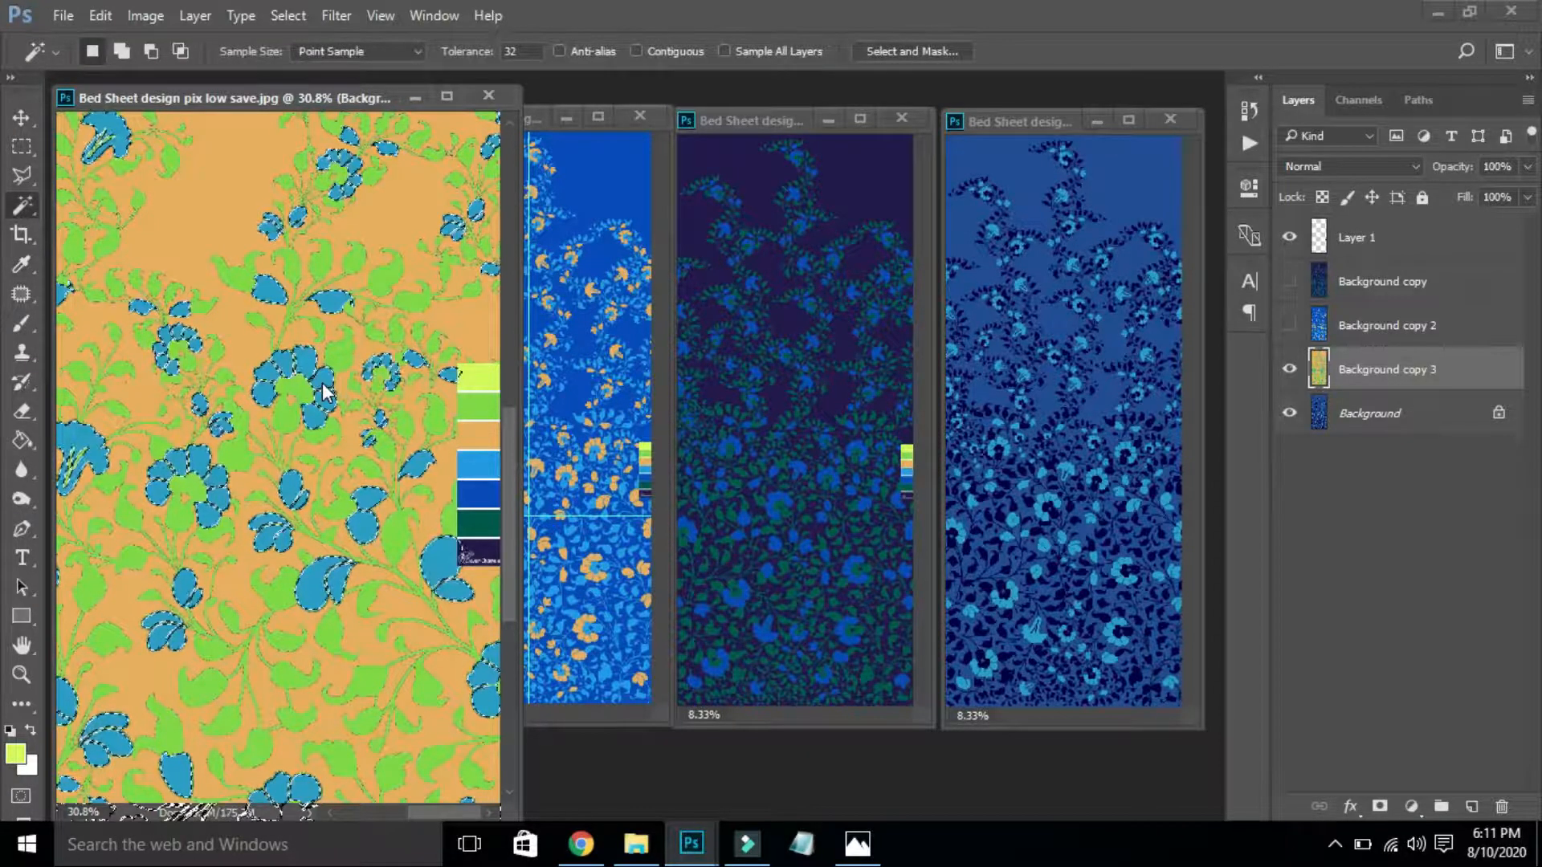
key(g)
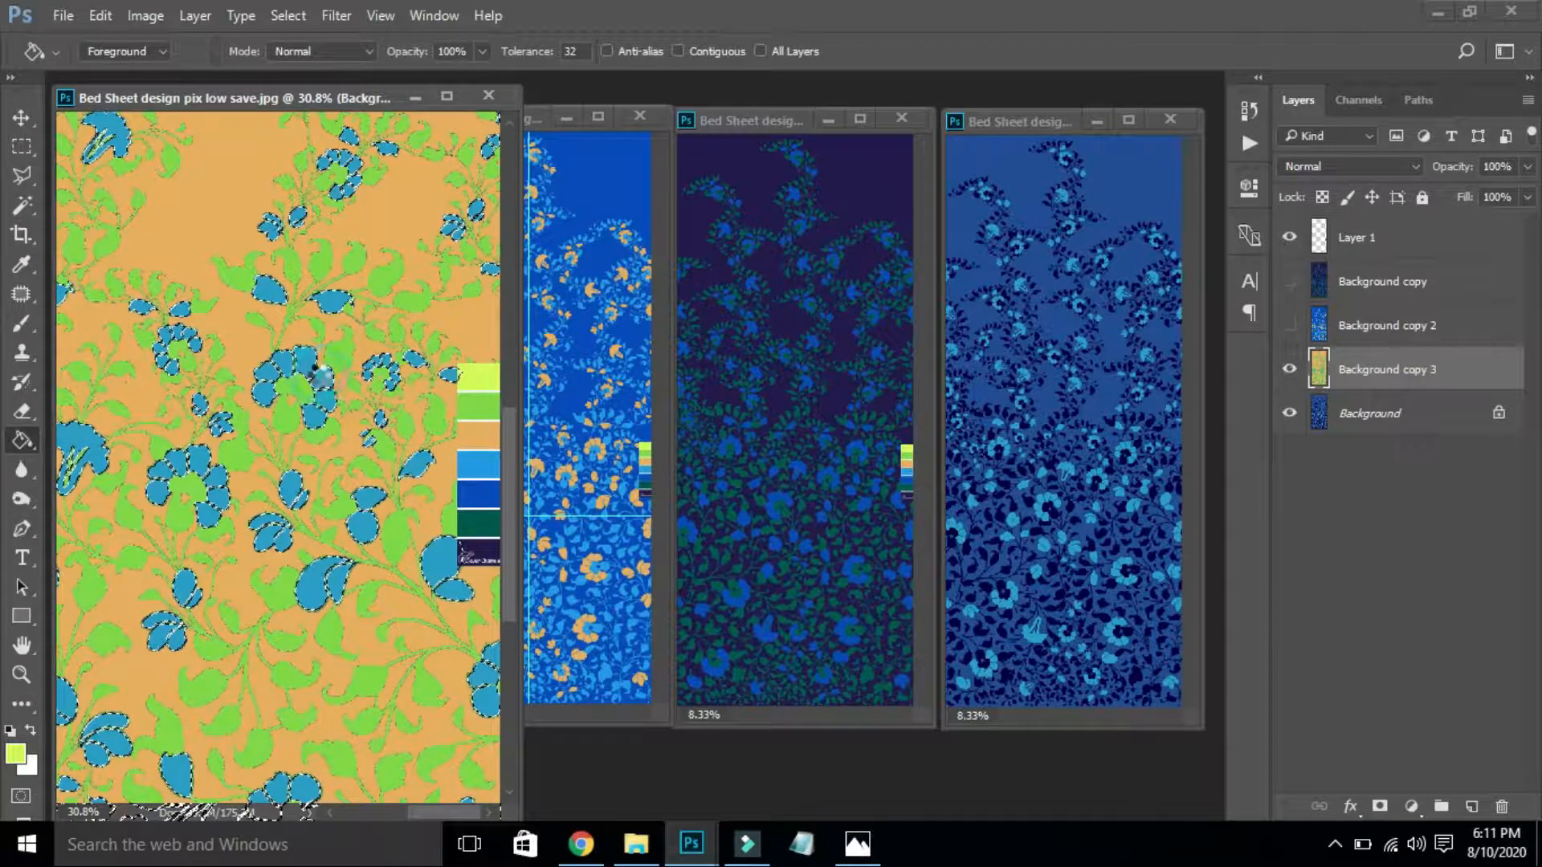
click(323, 386)
key(ctrl+d)
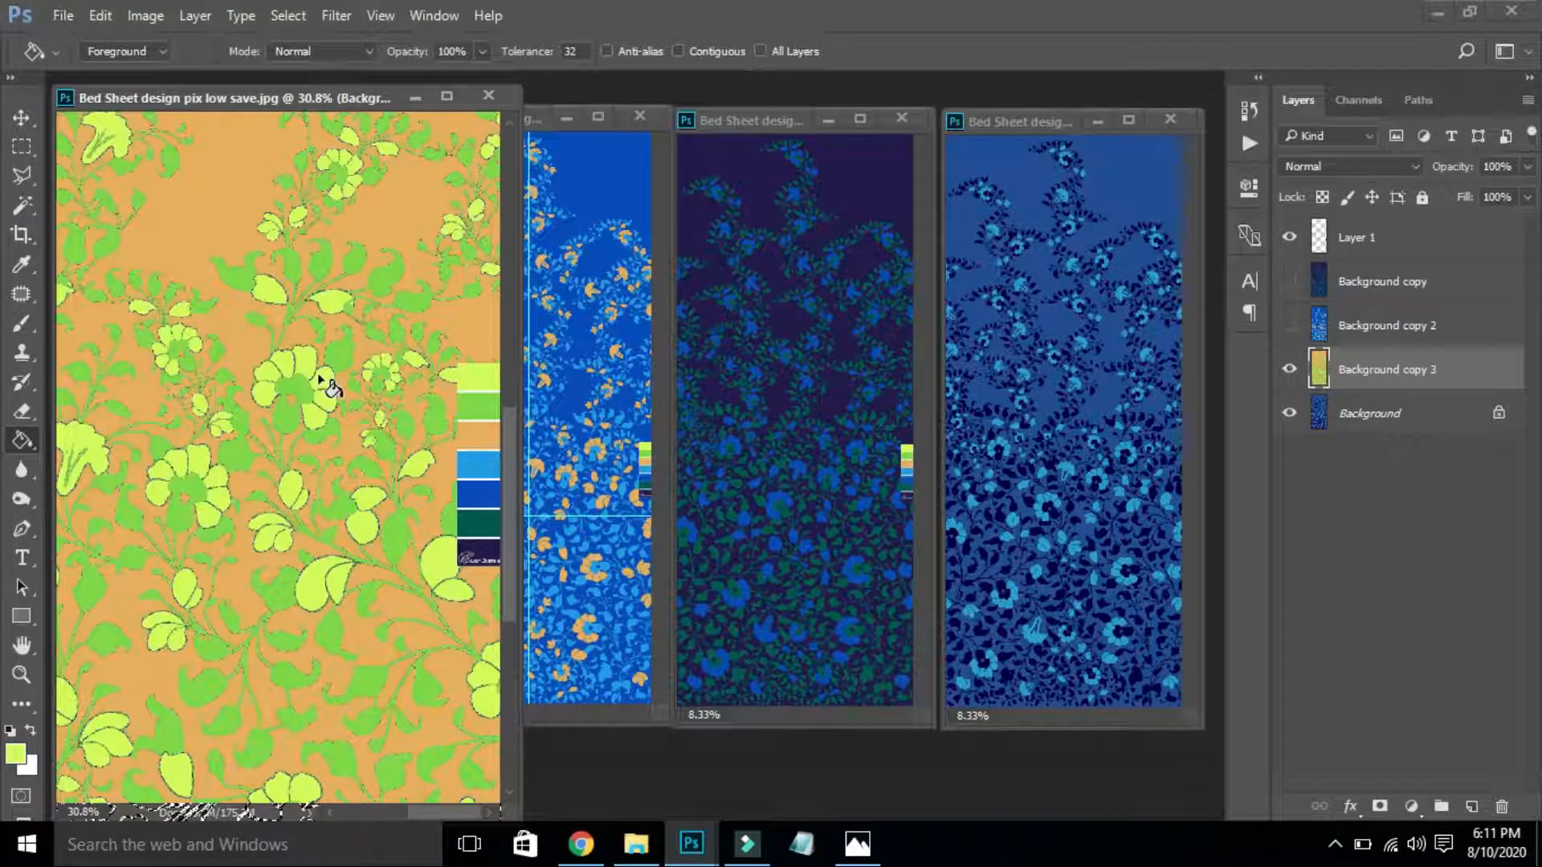
Duplicate the image as "Bed Sheet design pix low save copy 4" and float it in a narrow window over the earlier copies.
click(153, 16)
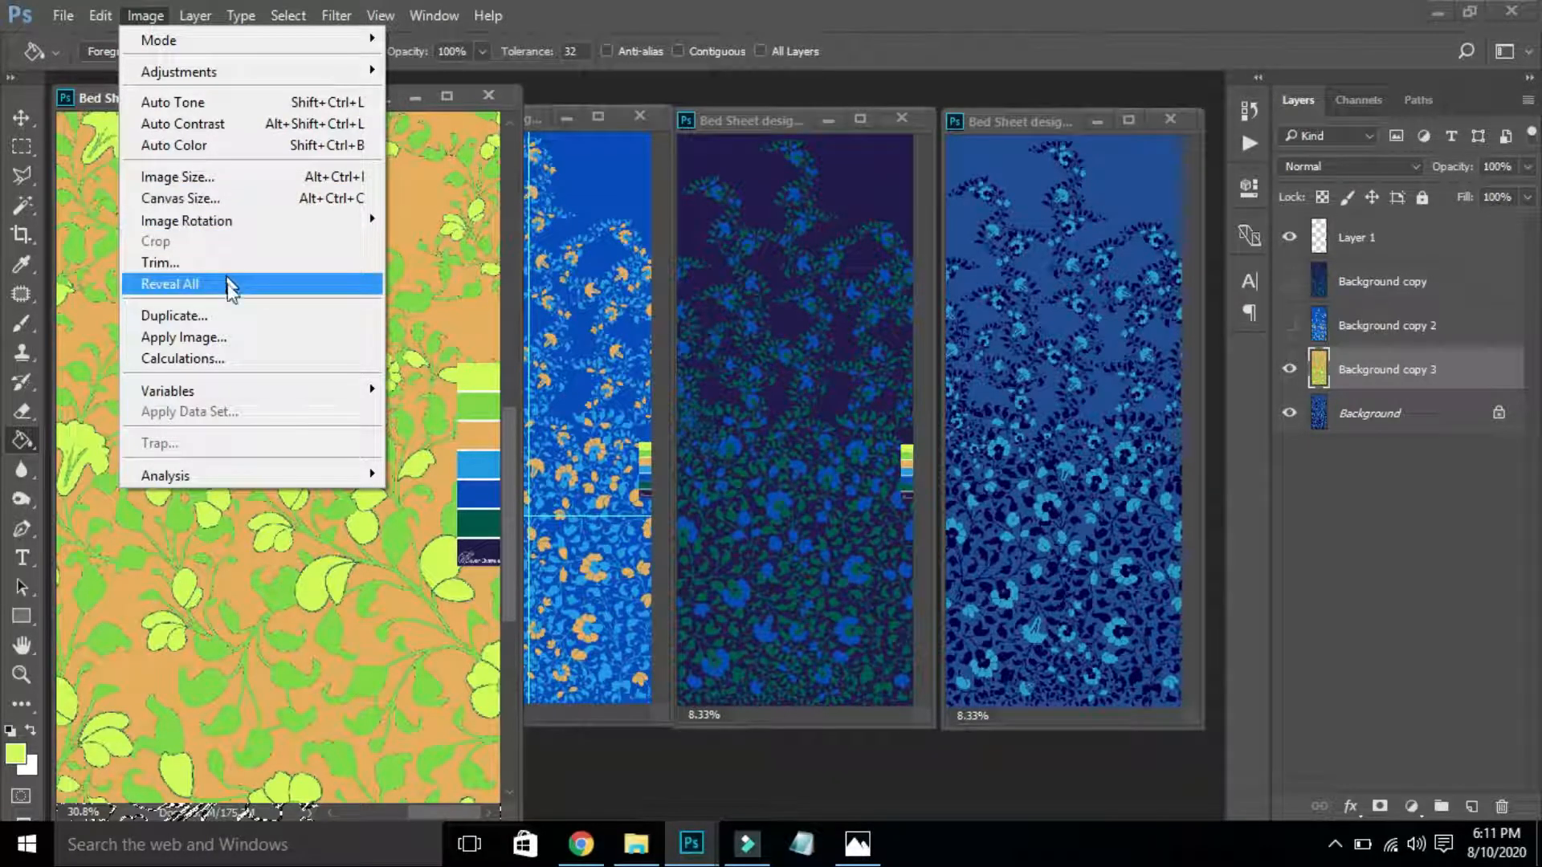
click(228, 311)
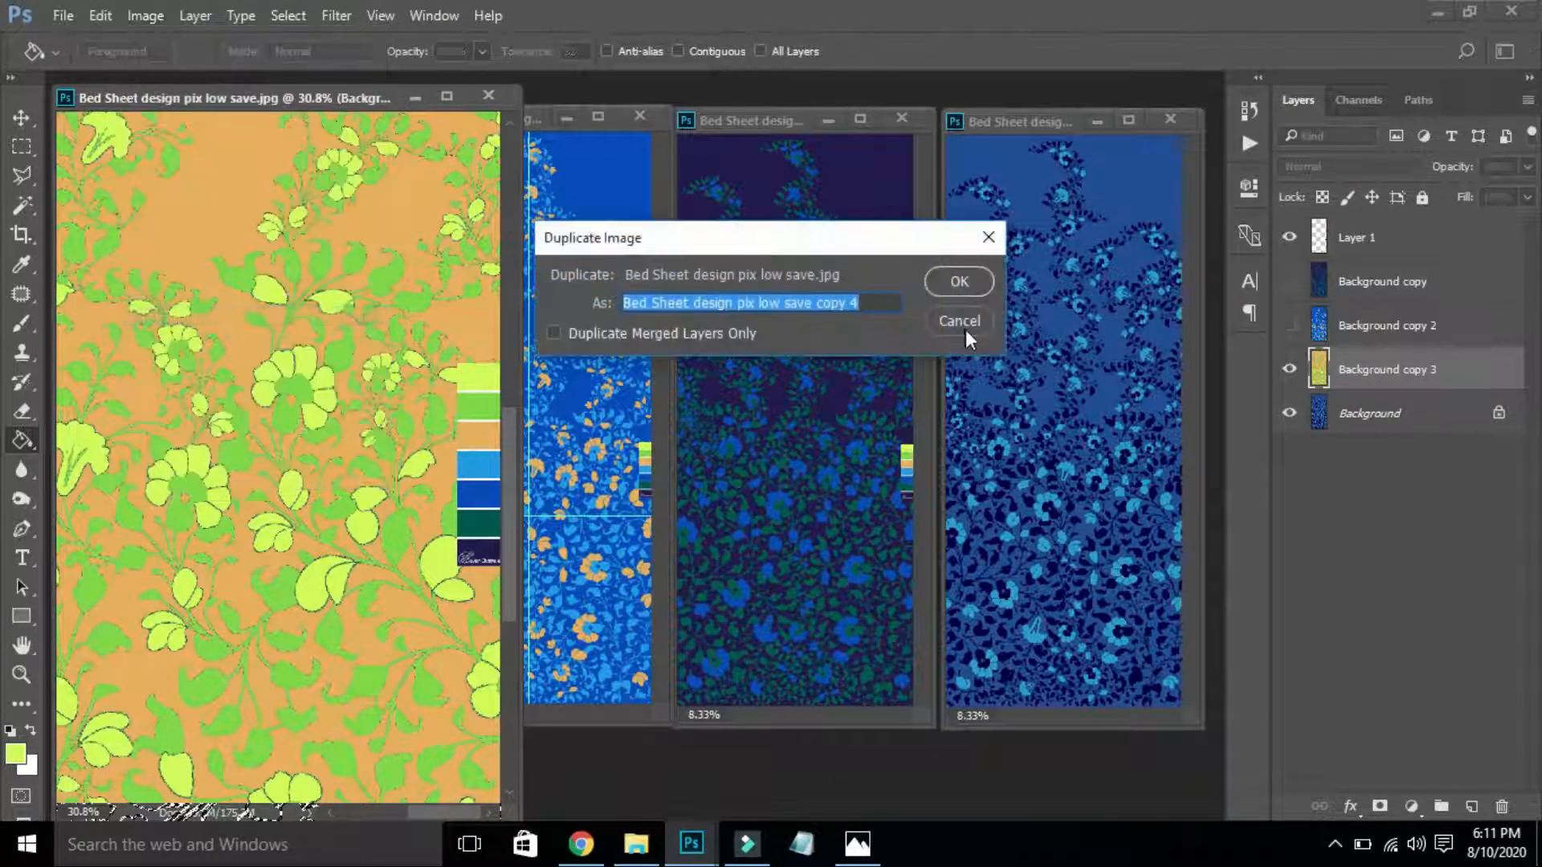
click(959, 283)
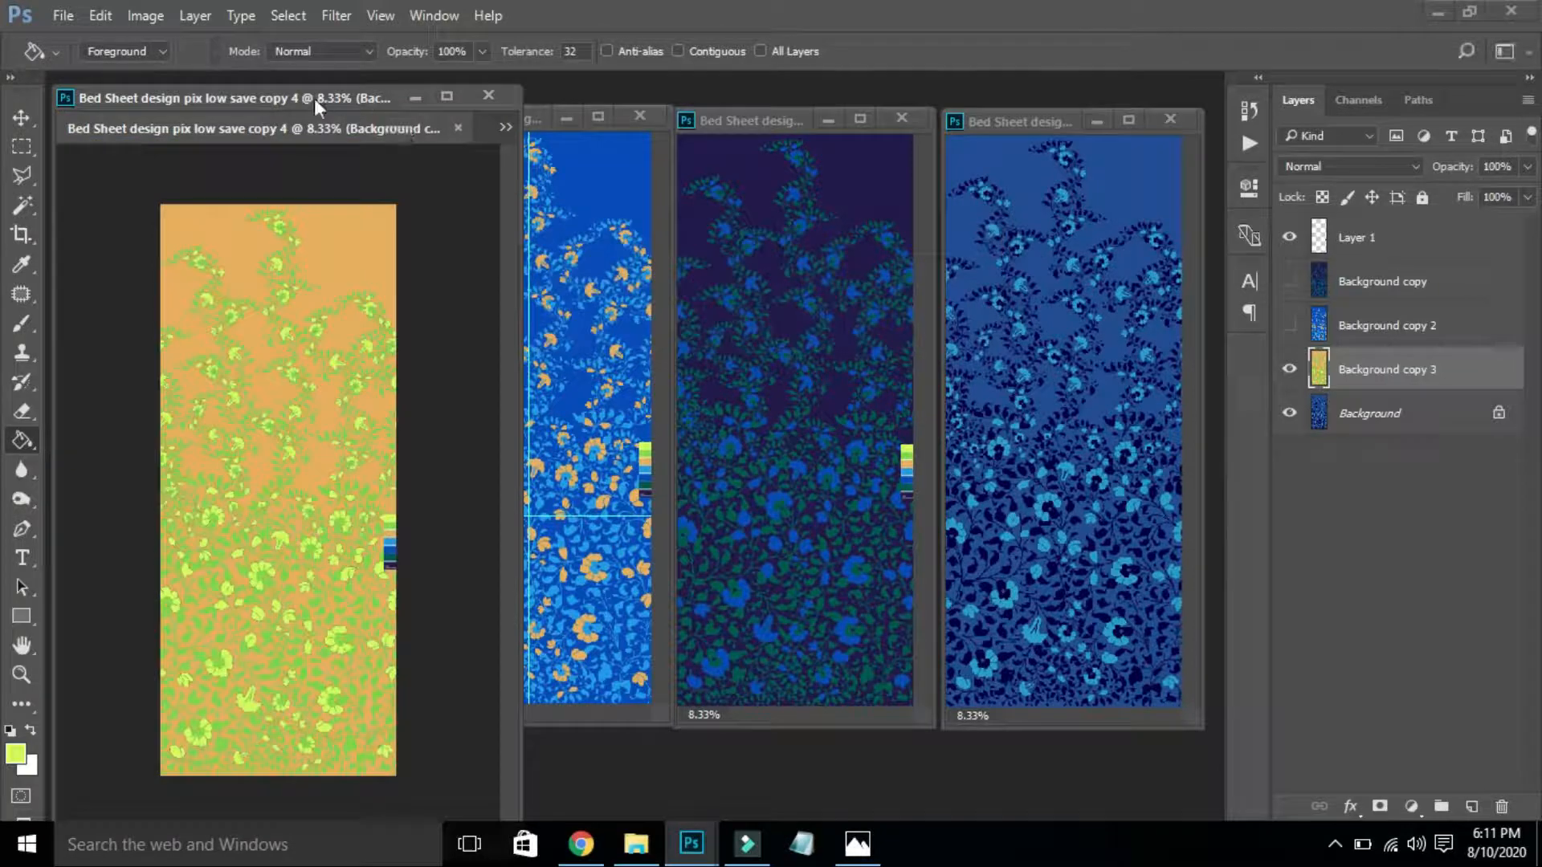
drag(317, 134, 518, 197)
key(ctrl+0)
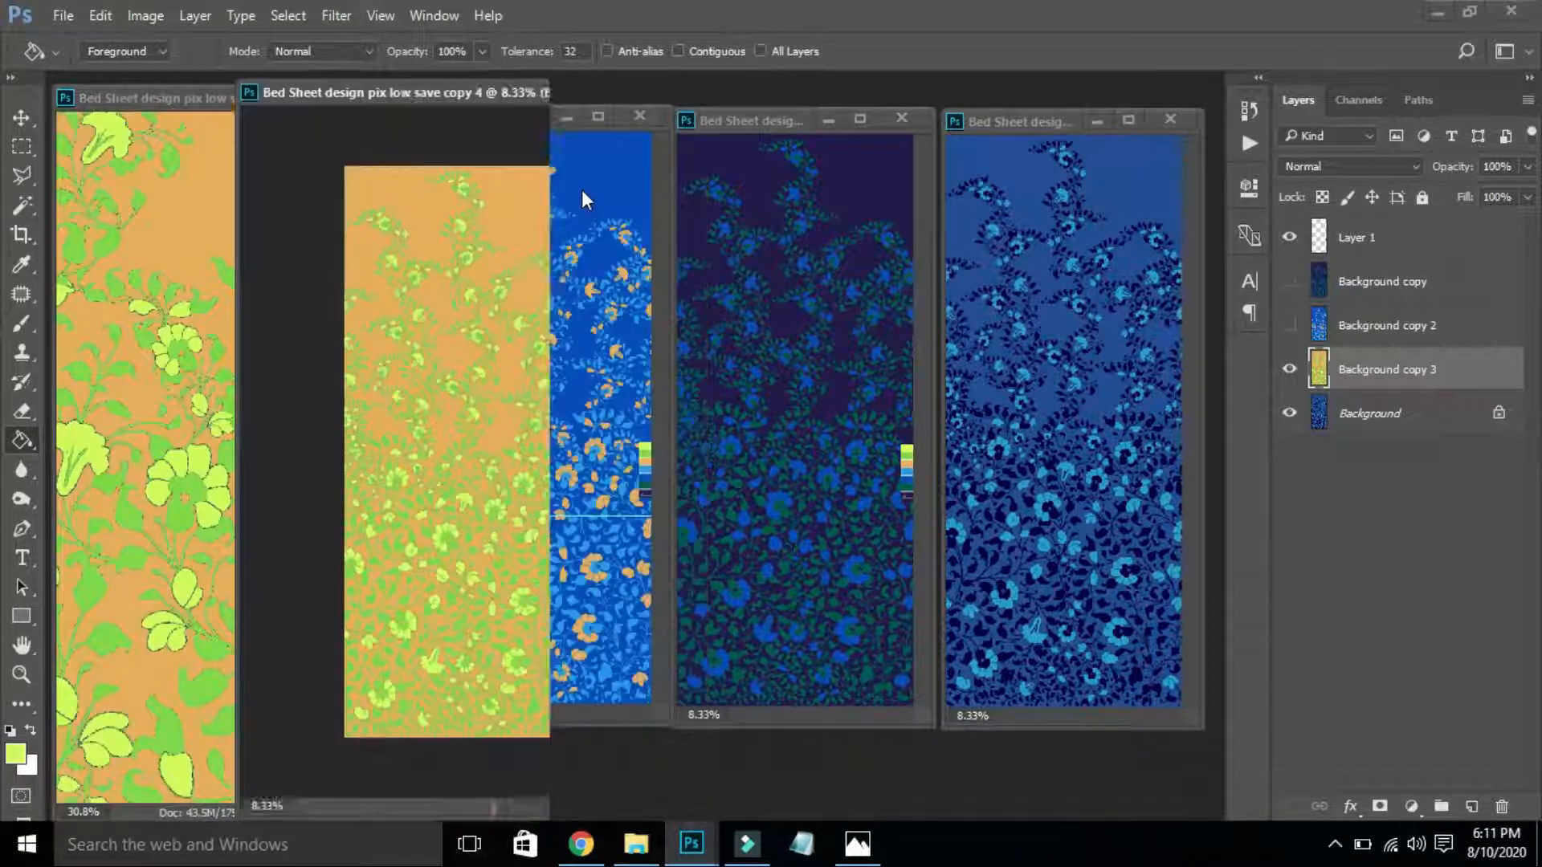
drag(345, 96, 955, 181)
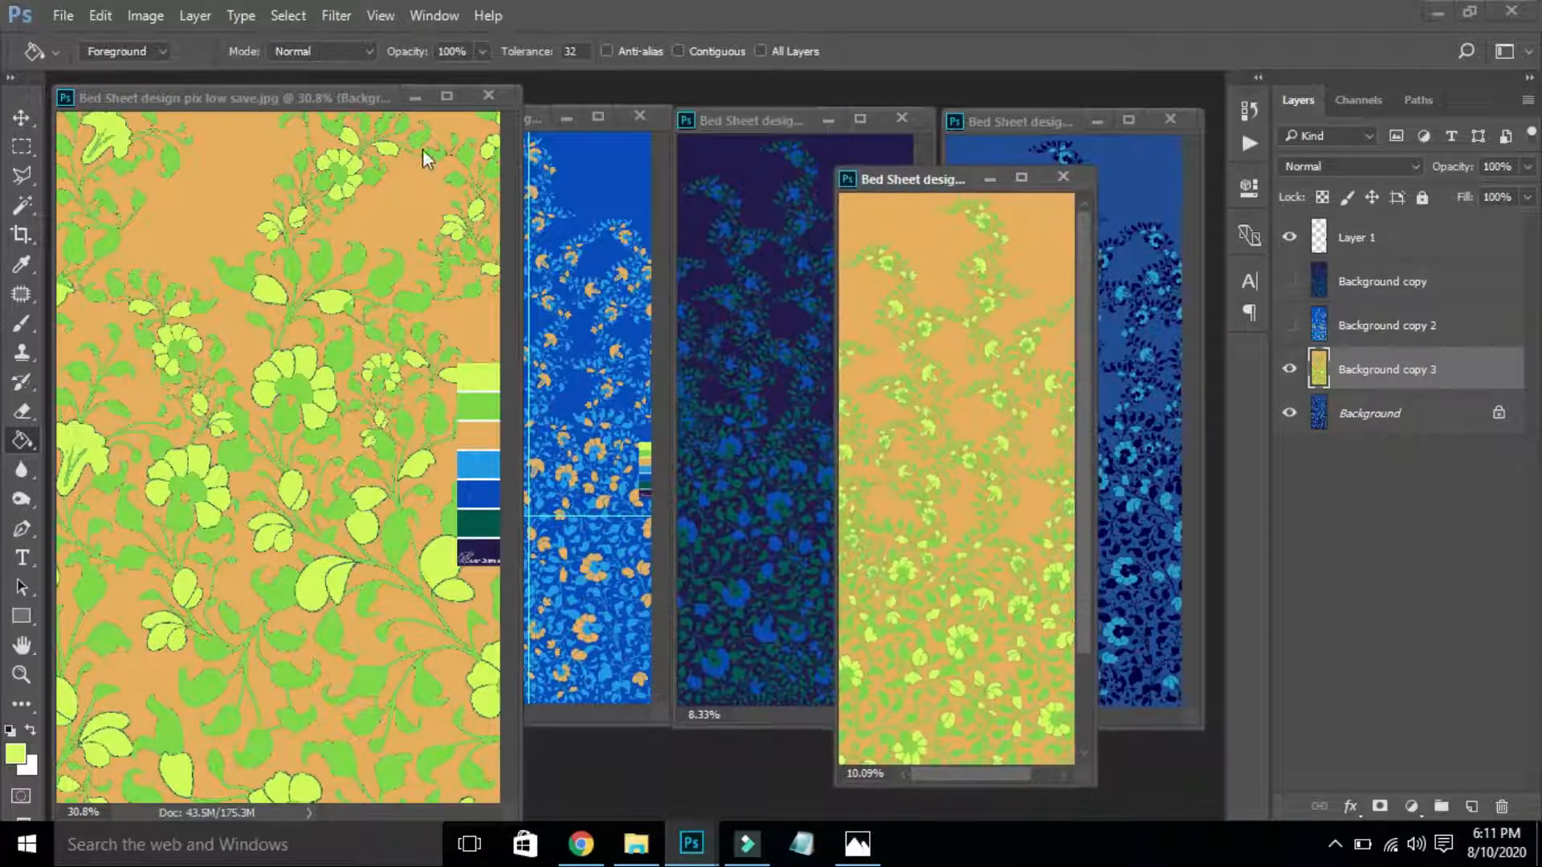
Return to the working document, hide the Background copy 3 layer, and duplicate the original Background layer again.
click(339, 94)
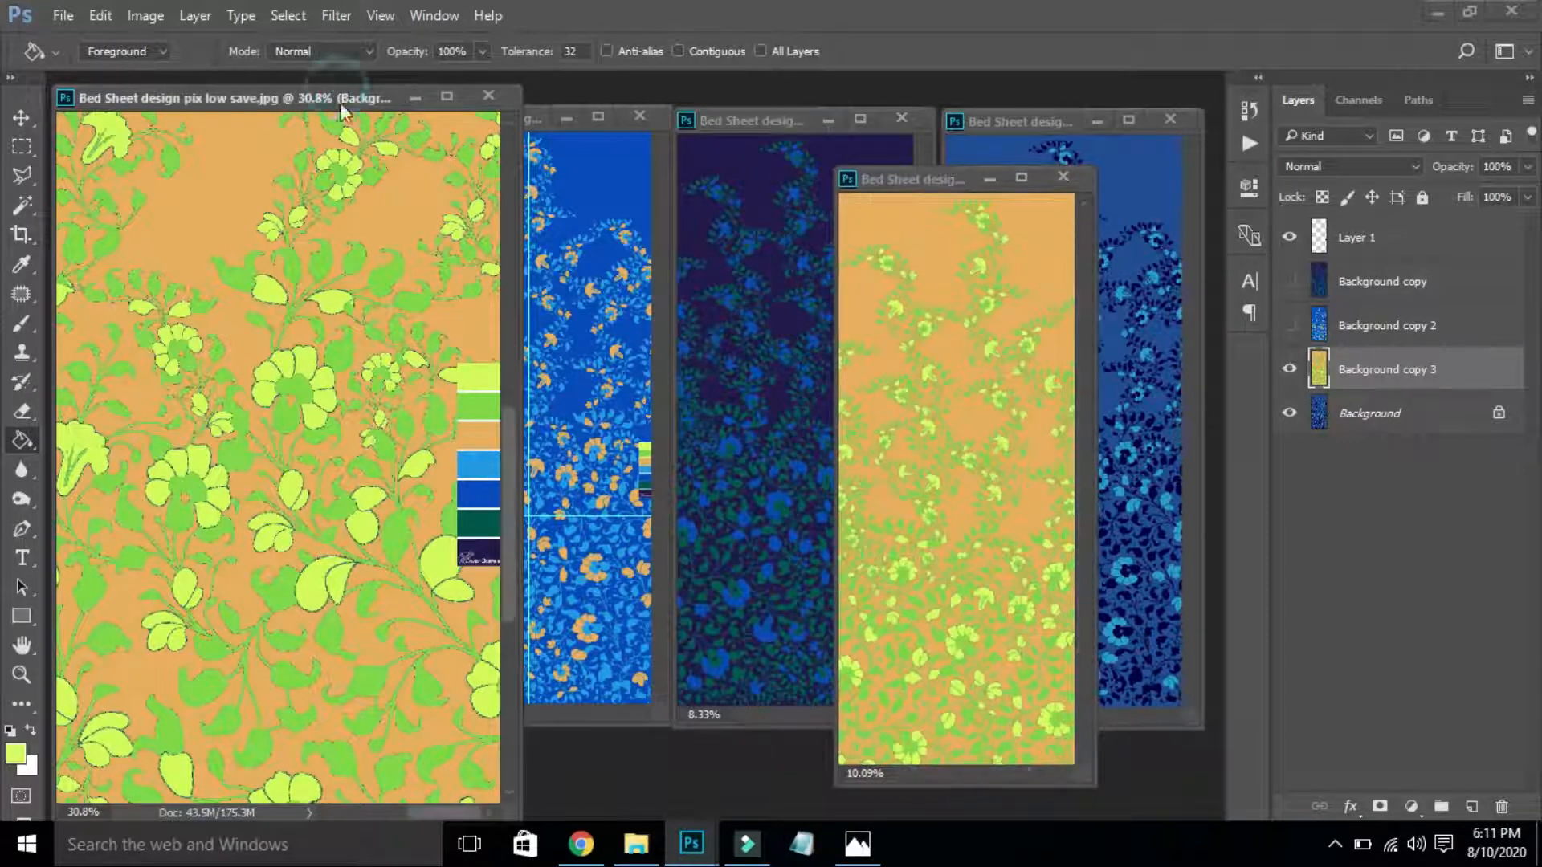
click(1289, 369)
click(1432, 437)
key(ctrl+j)
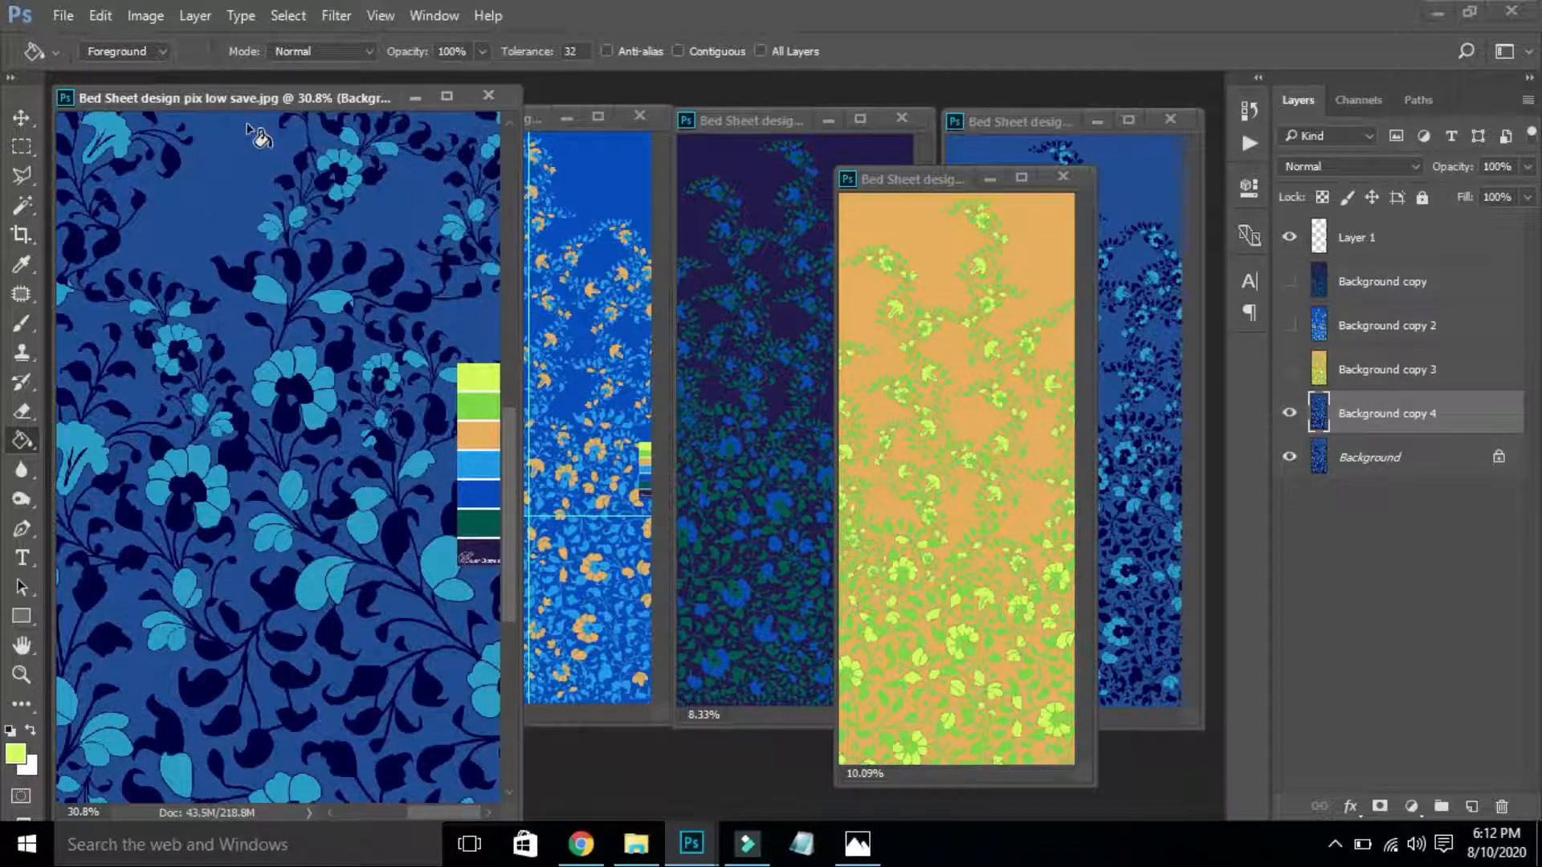
Sample the dark green swatch, select the whole blue ground with the Magic Wand, and fill it with dark green.
key(i)
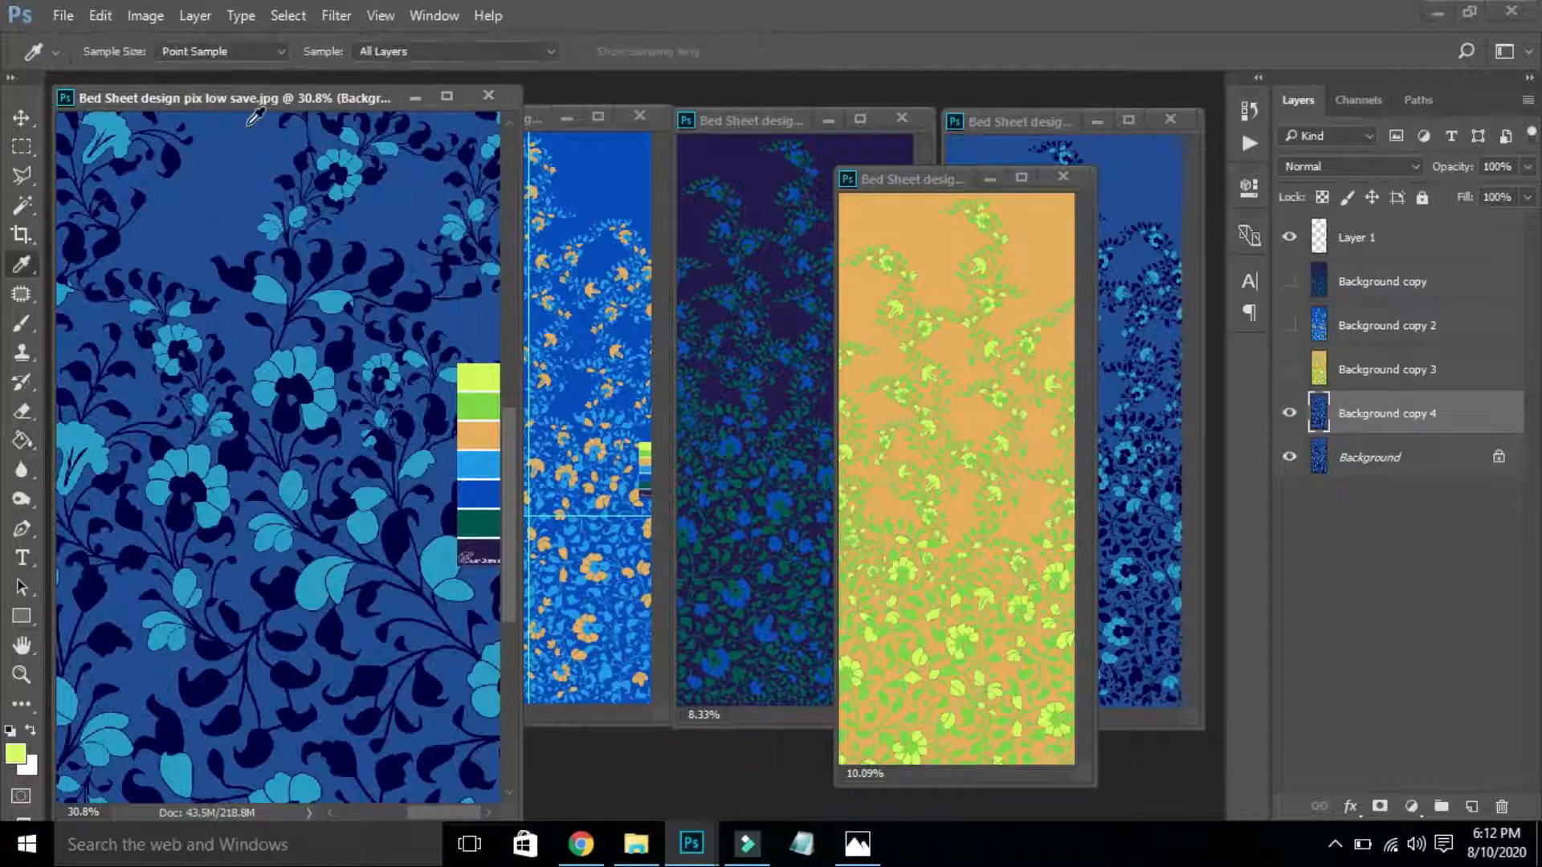
click(478, 519)
key(w)
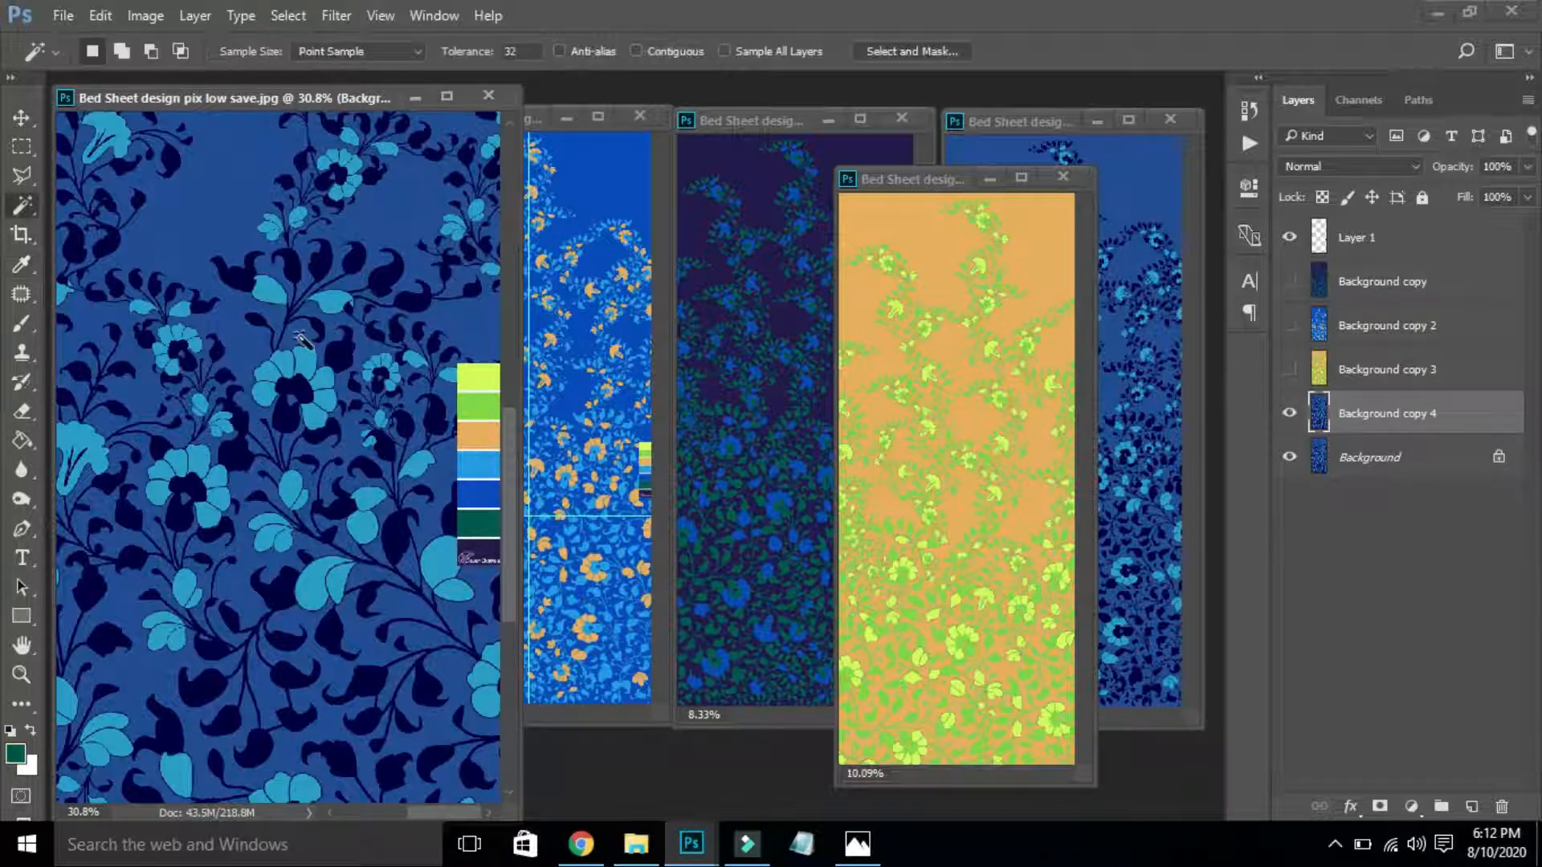
click(178, 276)
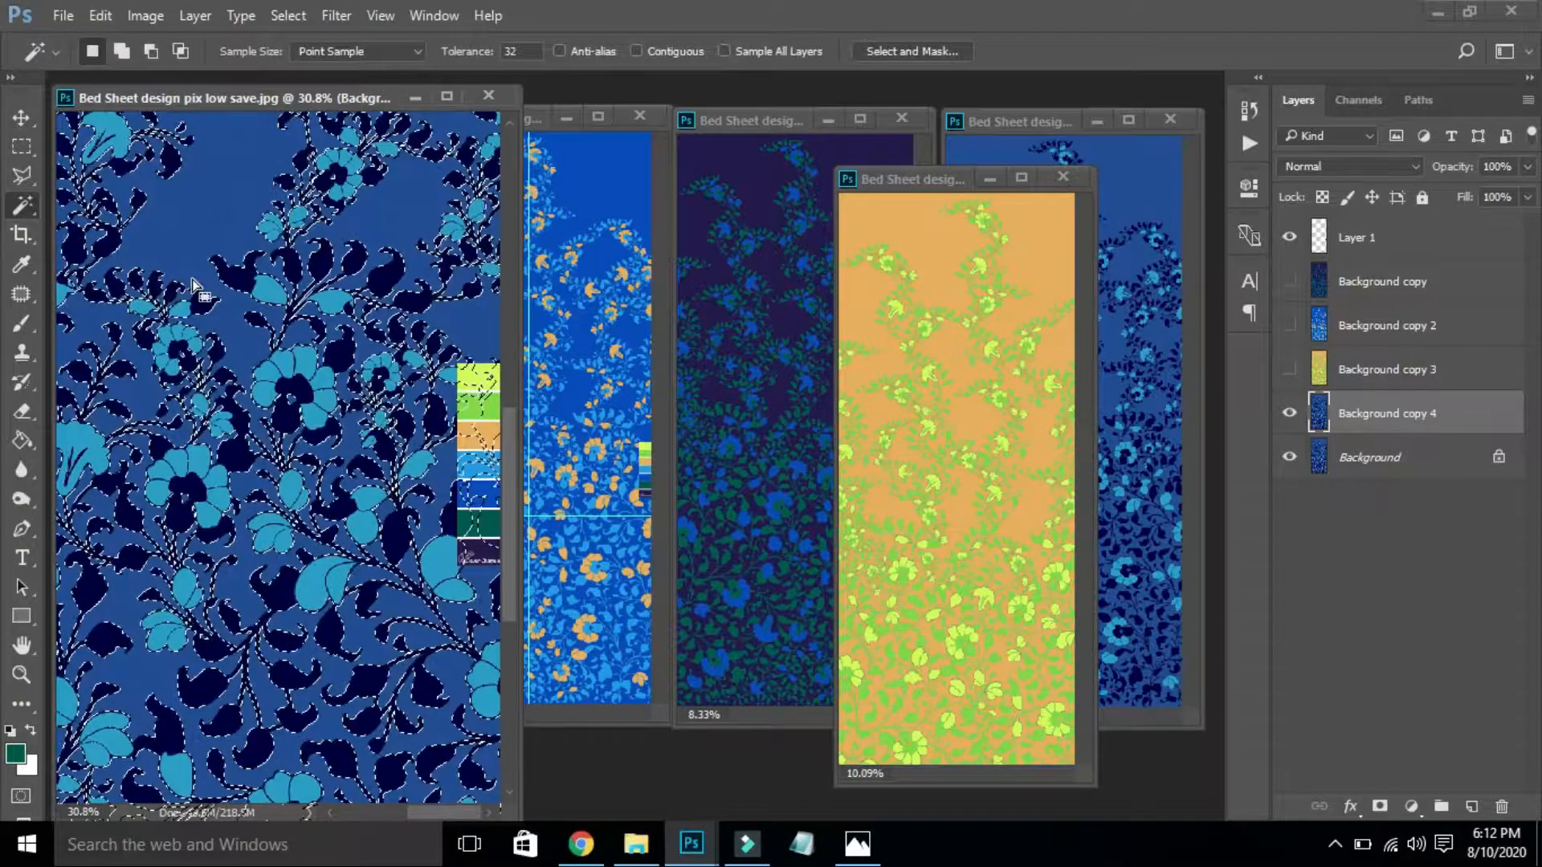
key(g)
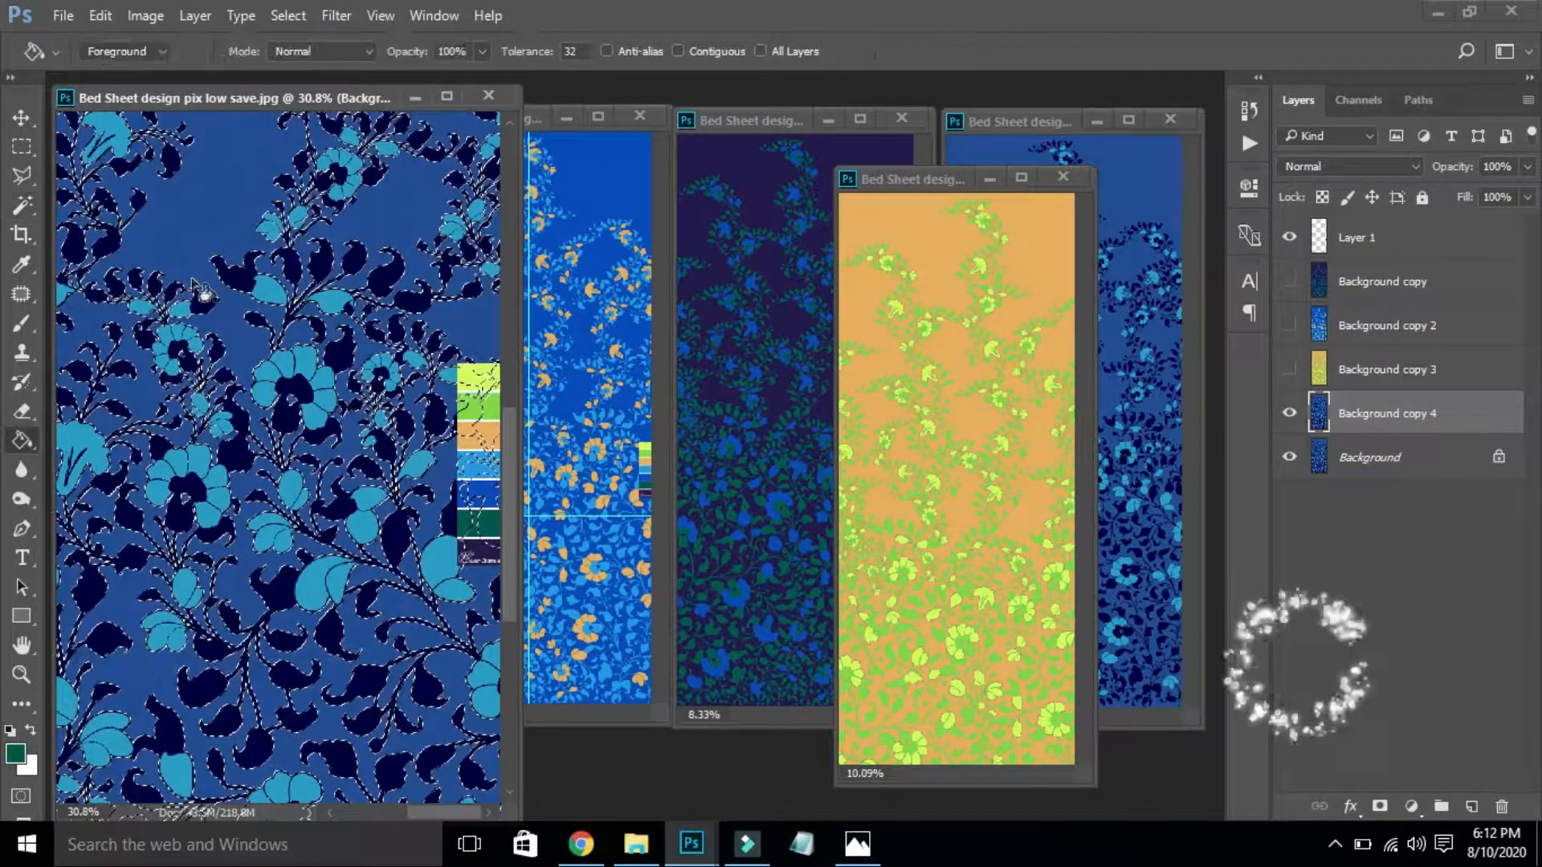
click(167, 233)
key(ctrl+d)
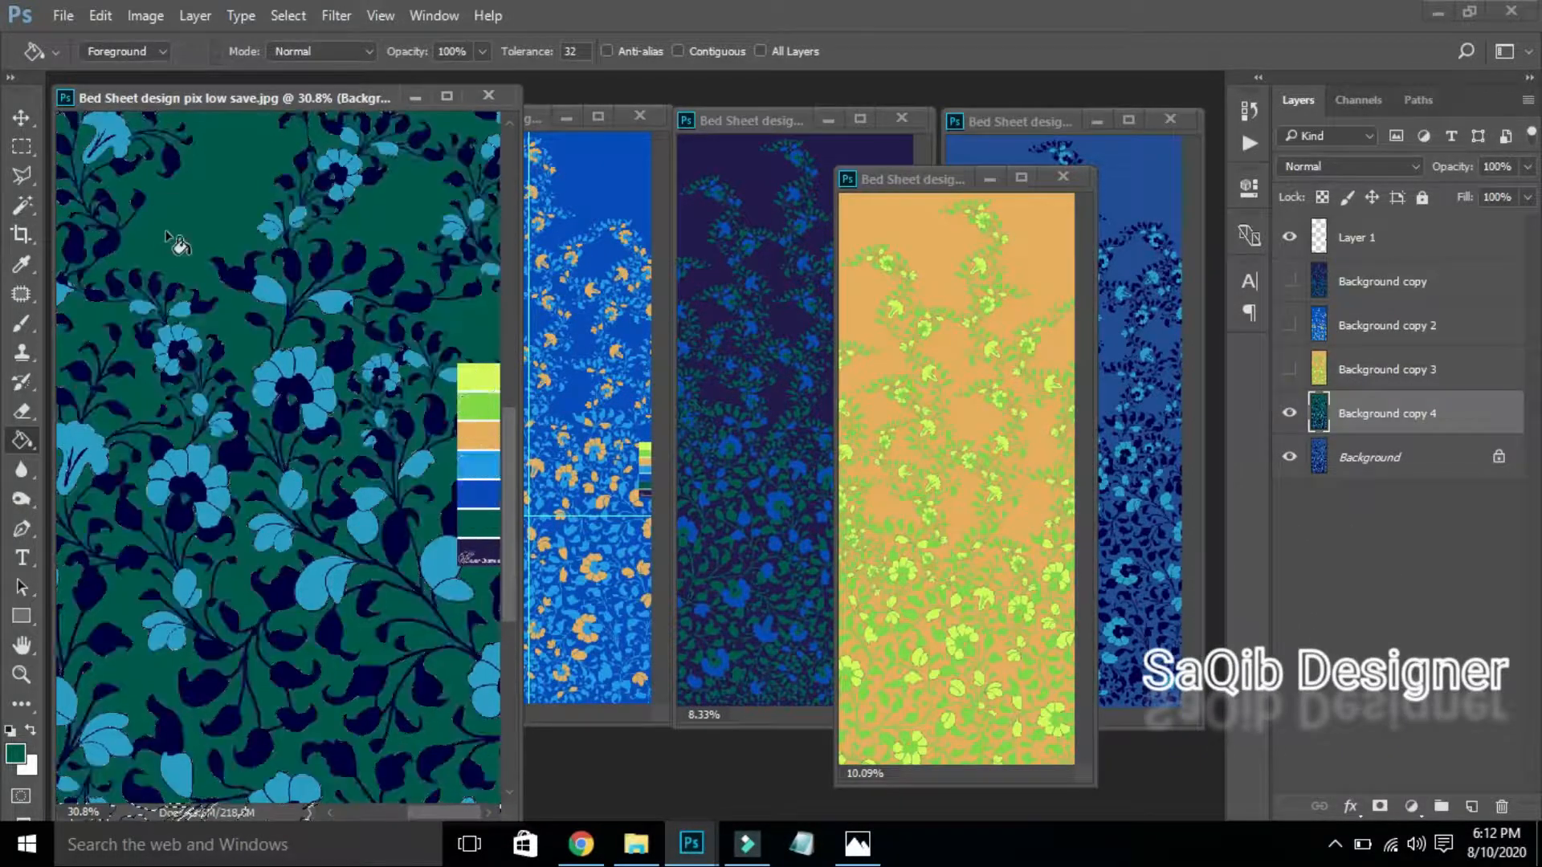
key(i)
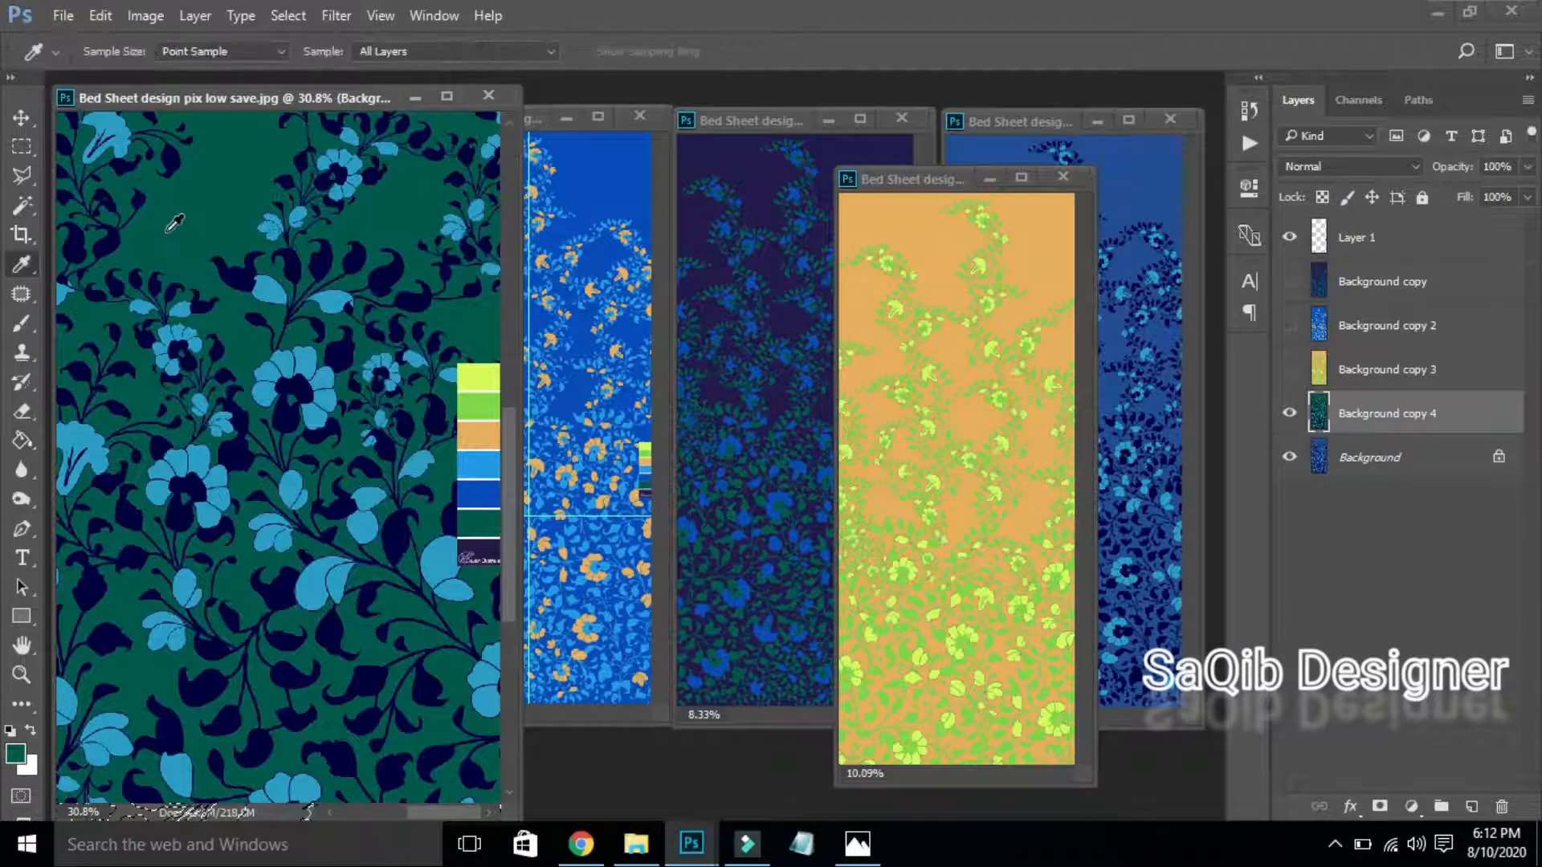
Sample the light green swatch, select all the navy leaves and stems with the Magic Wand, fill them with it, and deselect.
click(474, 406)
key(w)
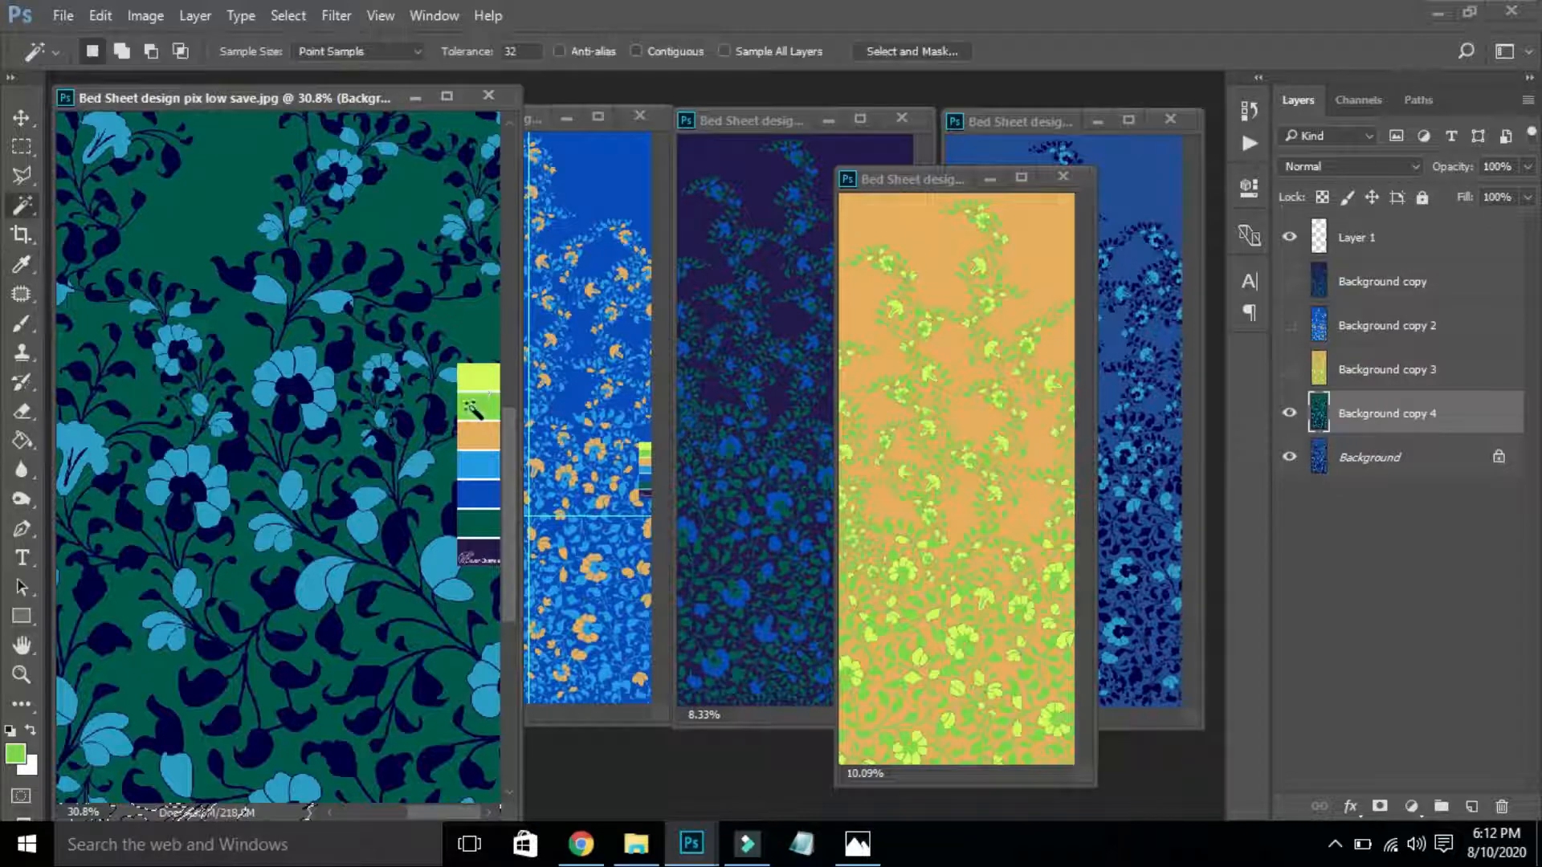
click(342, 357)
key(g)
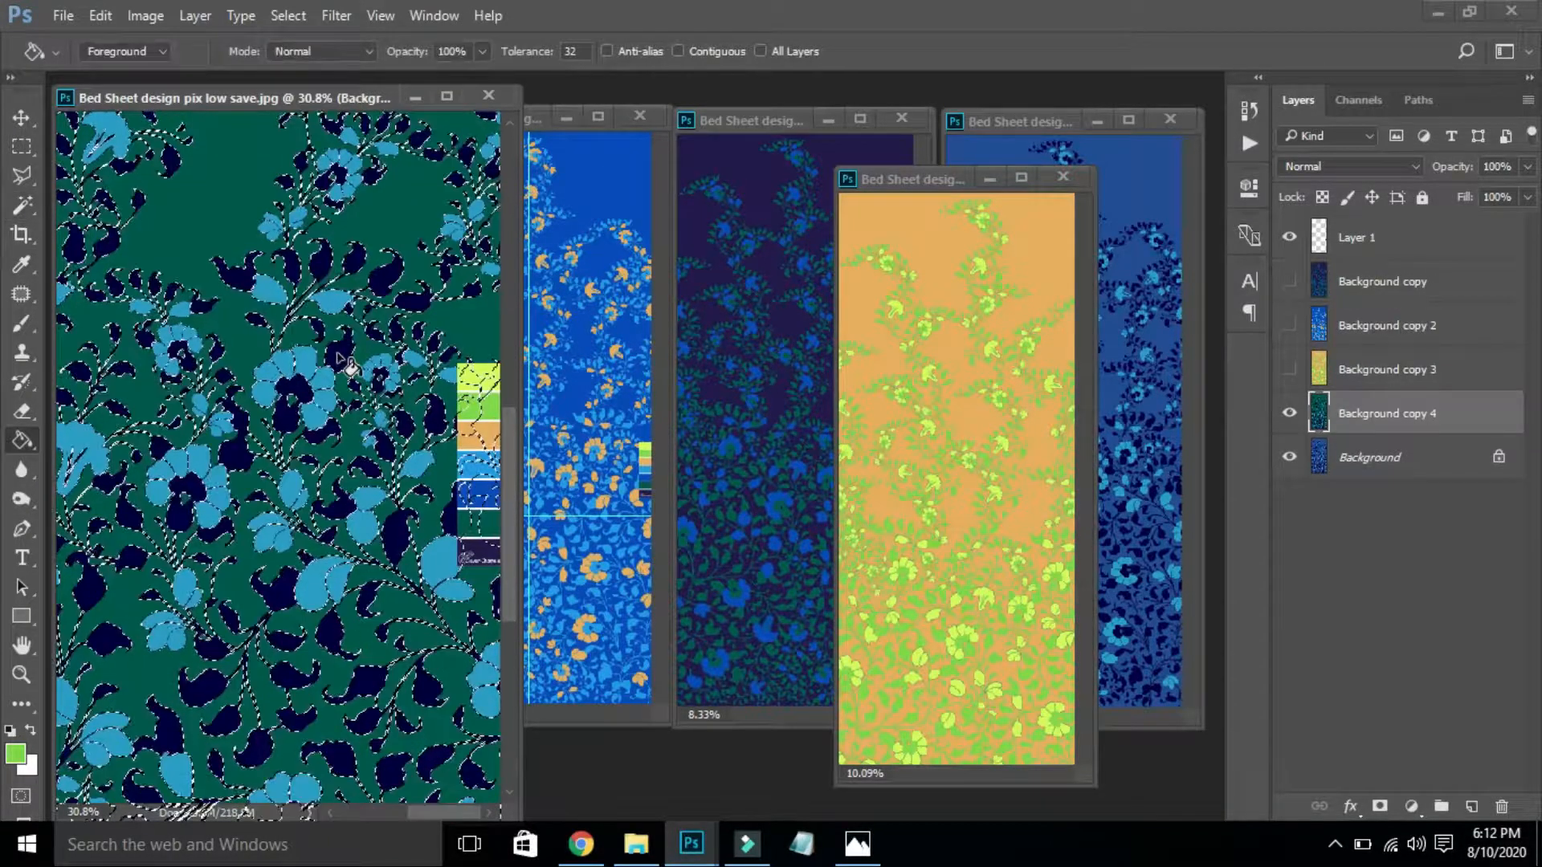
click(339, 355)
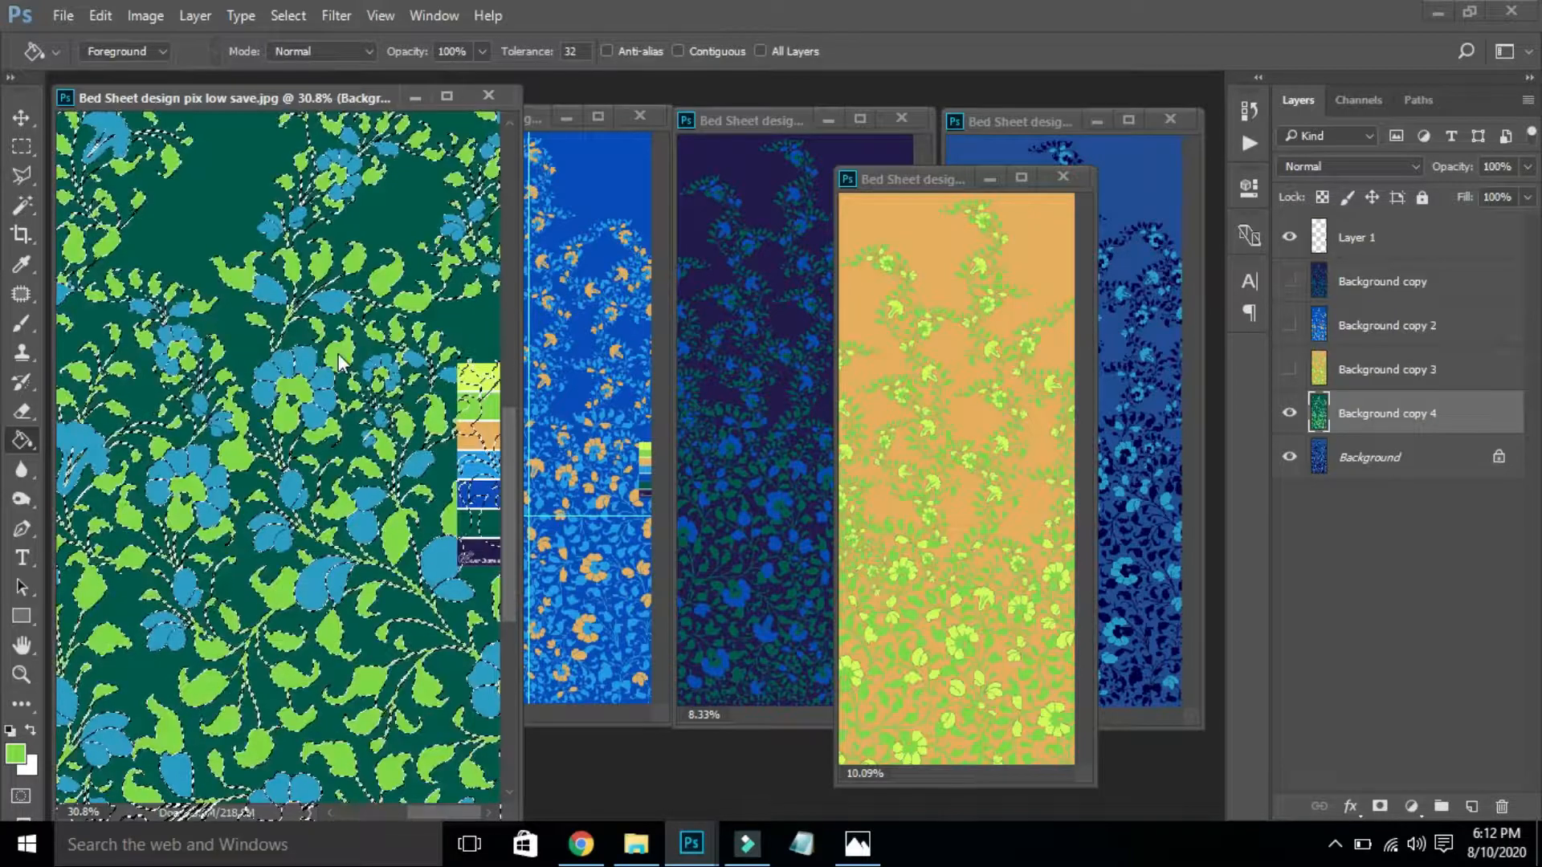
key(ctrl+d)
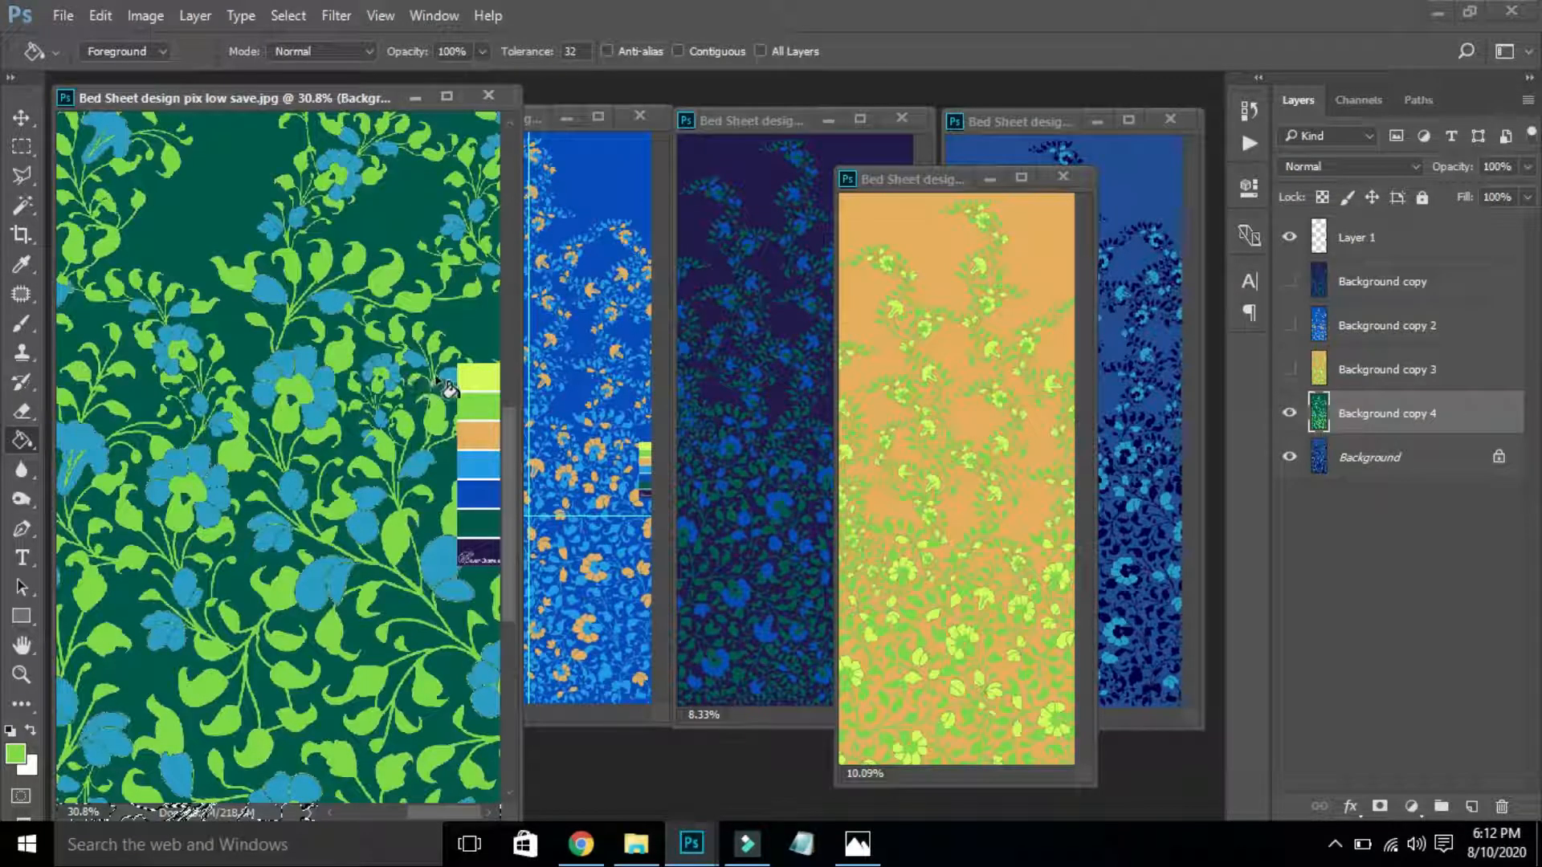
Sample the orange swatch, select all the blue flower petals with the Magic Wand, fill them with orange, and deselect.
key(i)
click(477, 388)
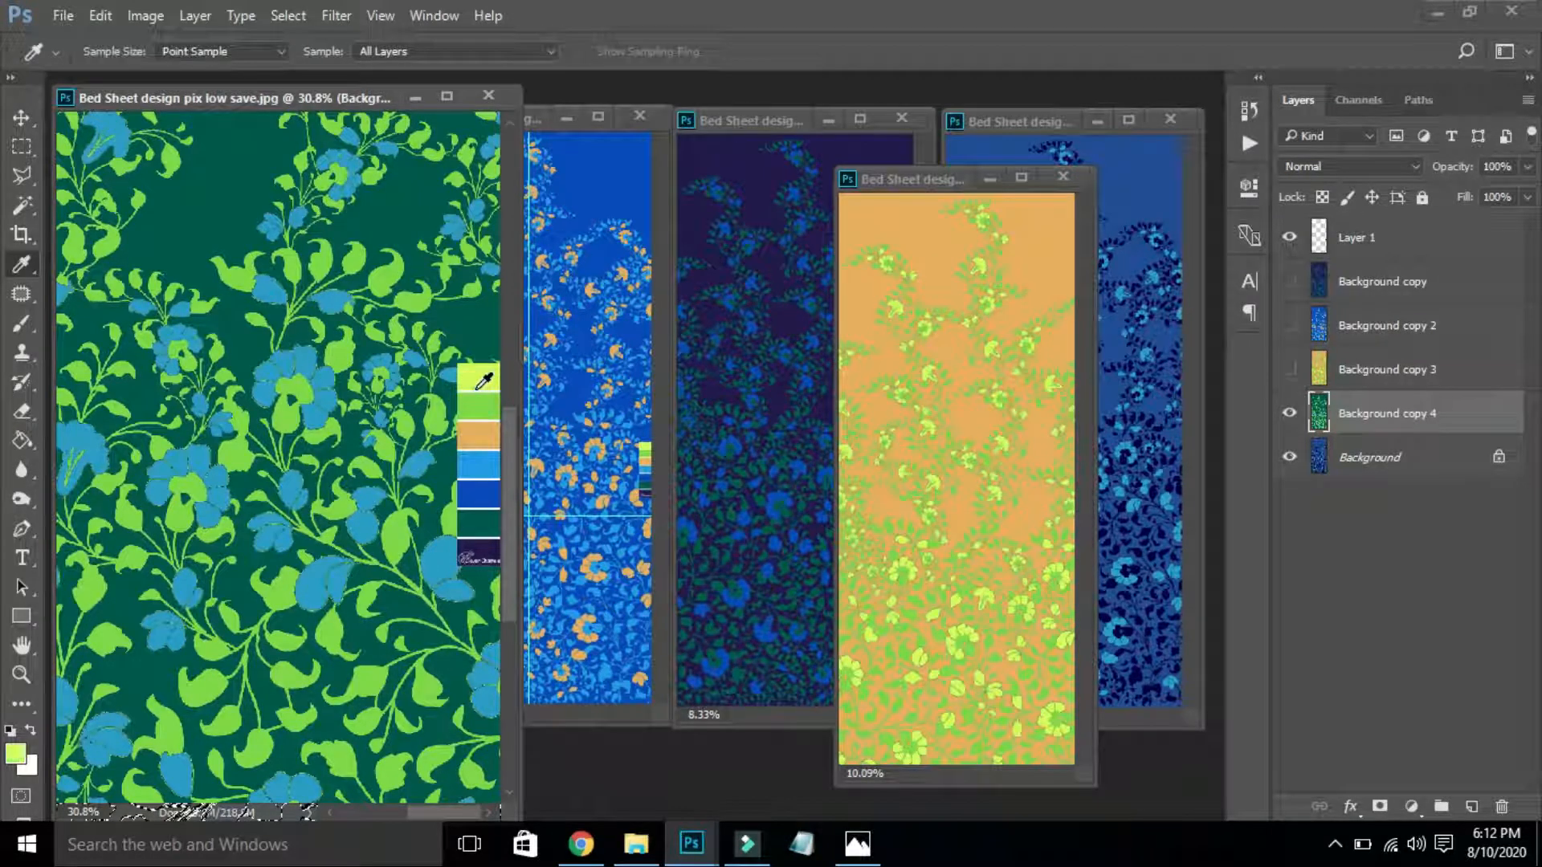
click(481, 434)
key(w)
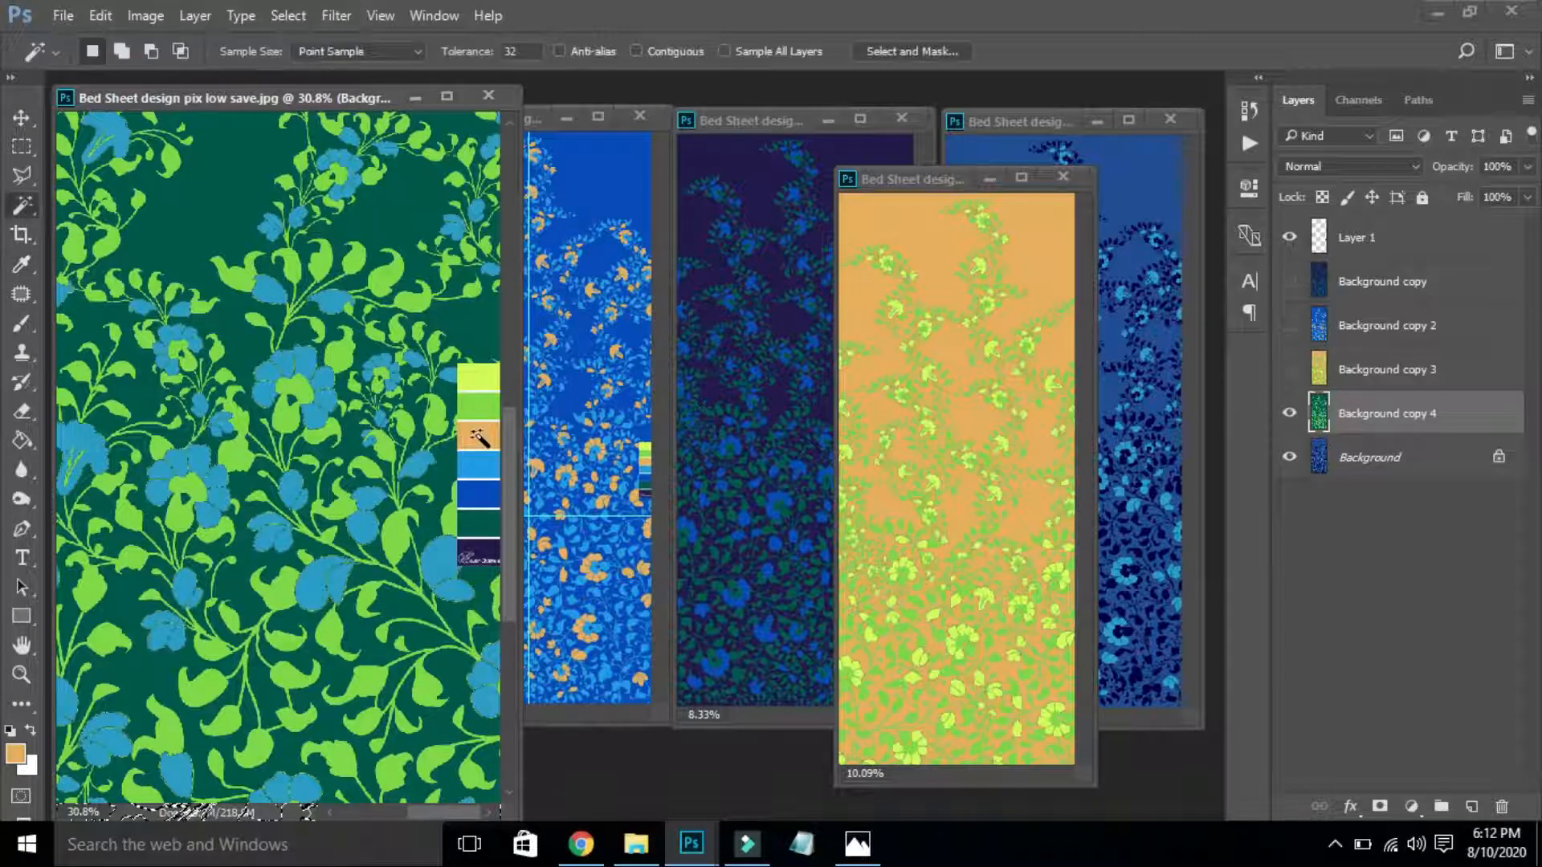
click(305, 360)
key(g)
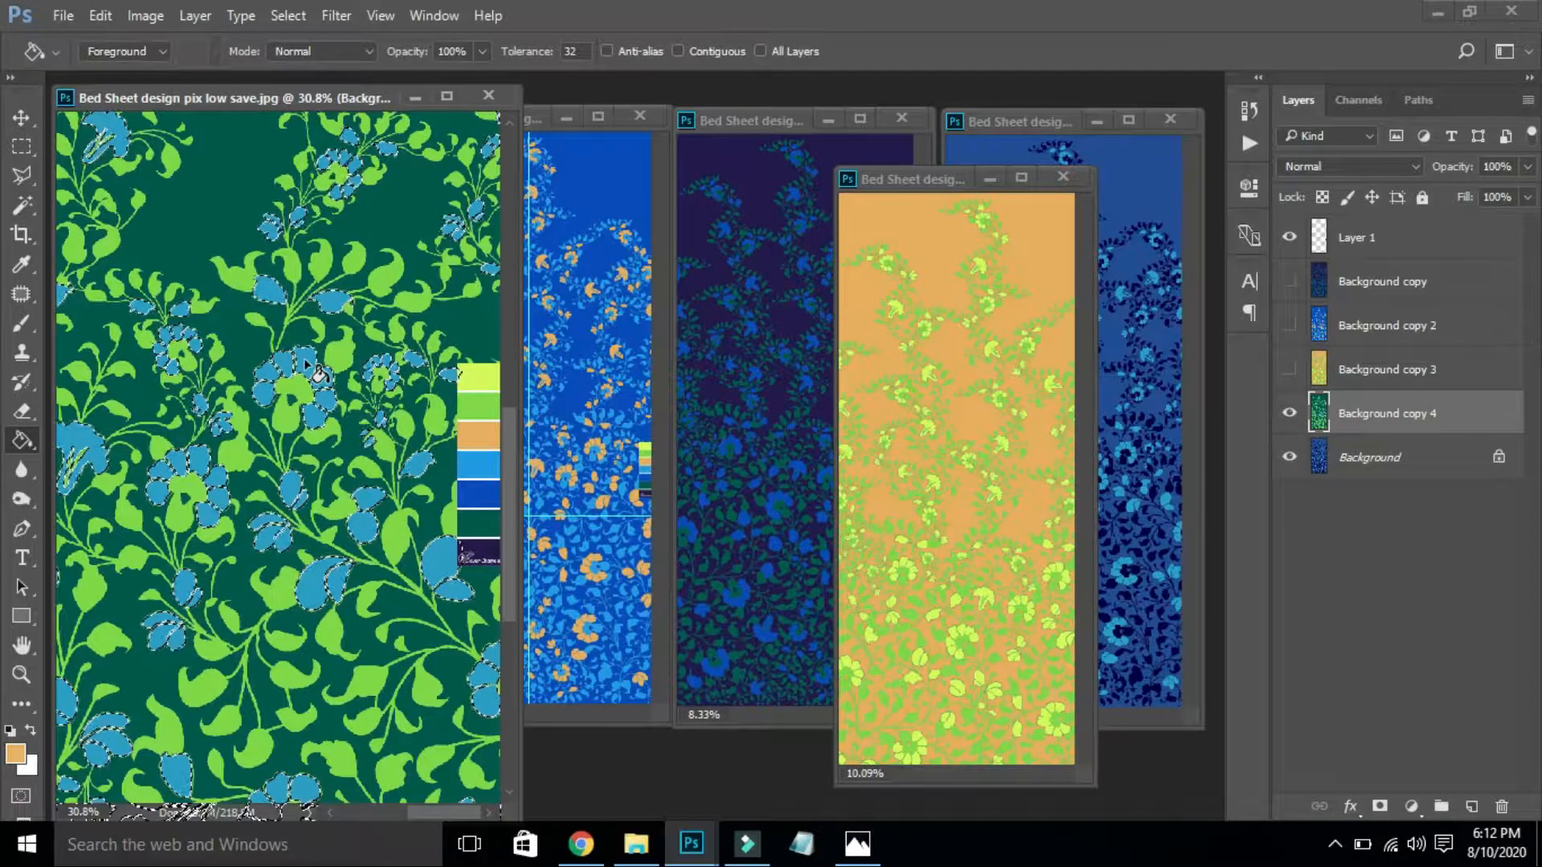
click(306, 364)
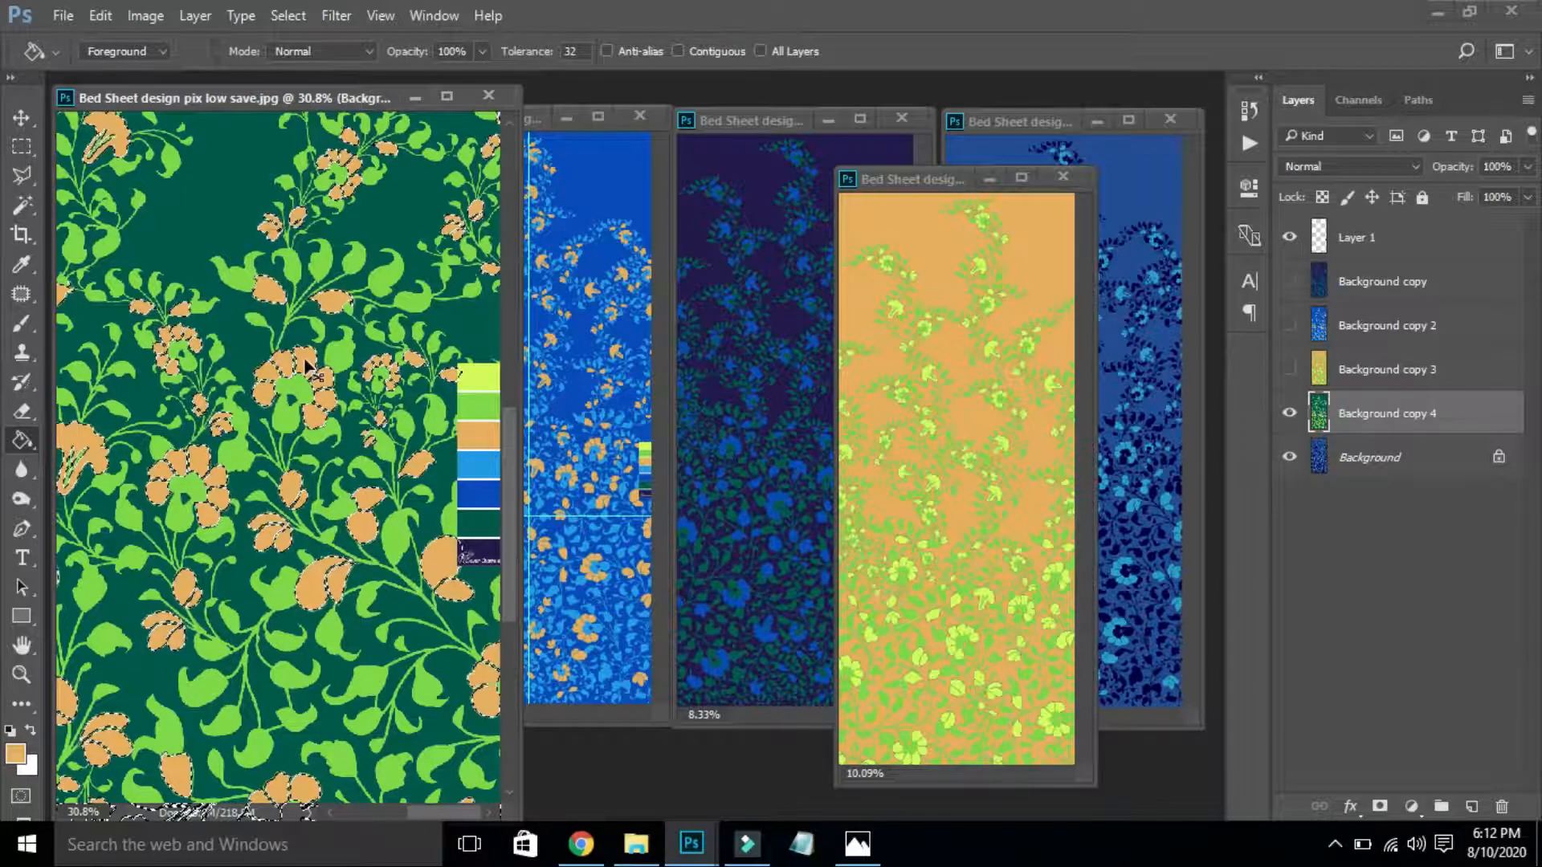
key(ctrl+d)
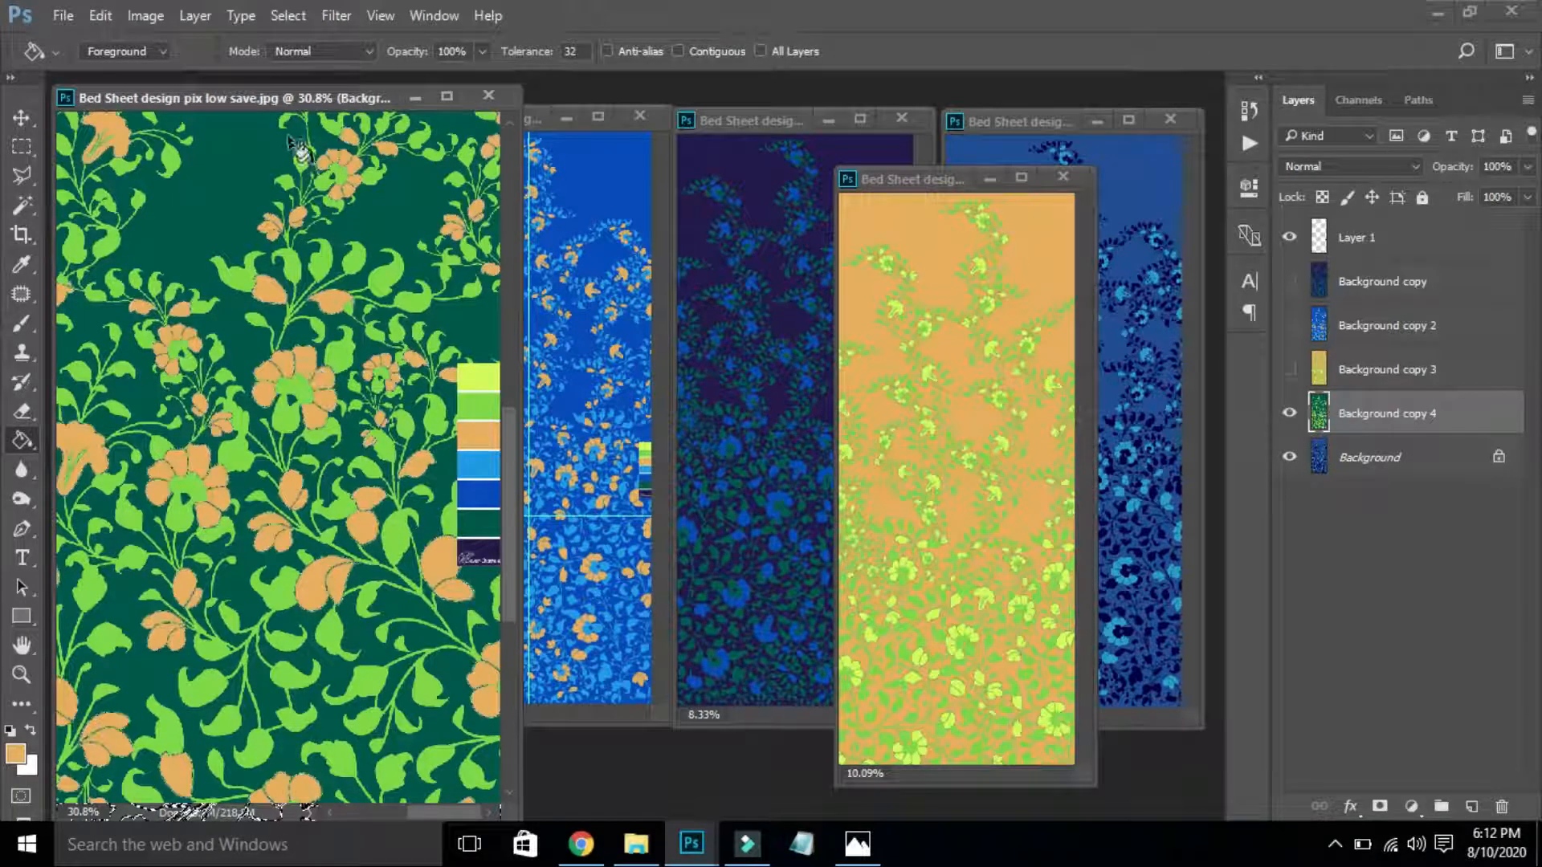
Fit the green design to its window and place the bright blue copy beside it, enlarged to the same size.
key(ctrl+0)
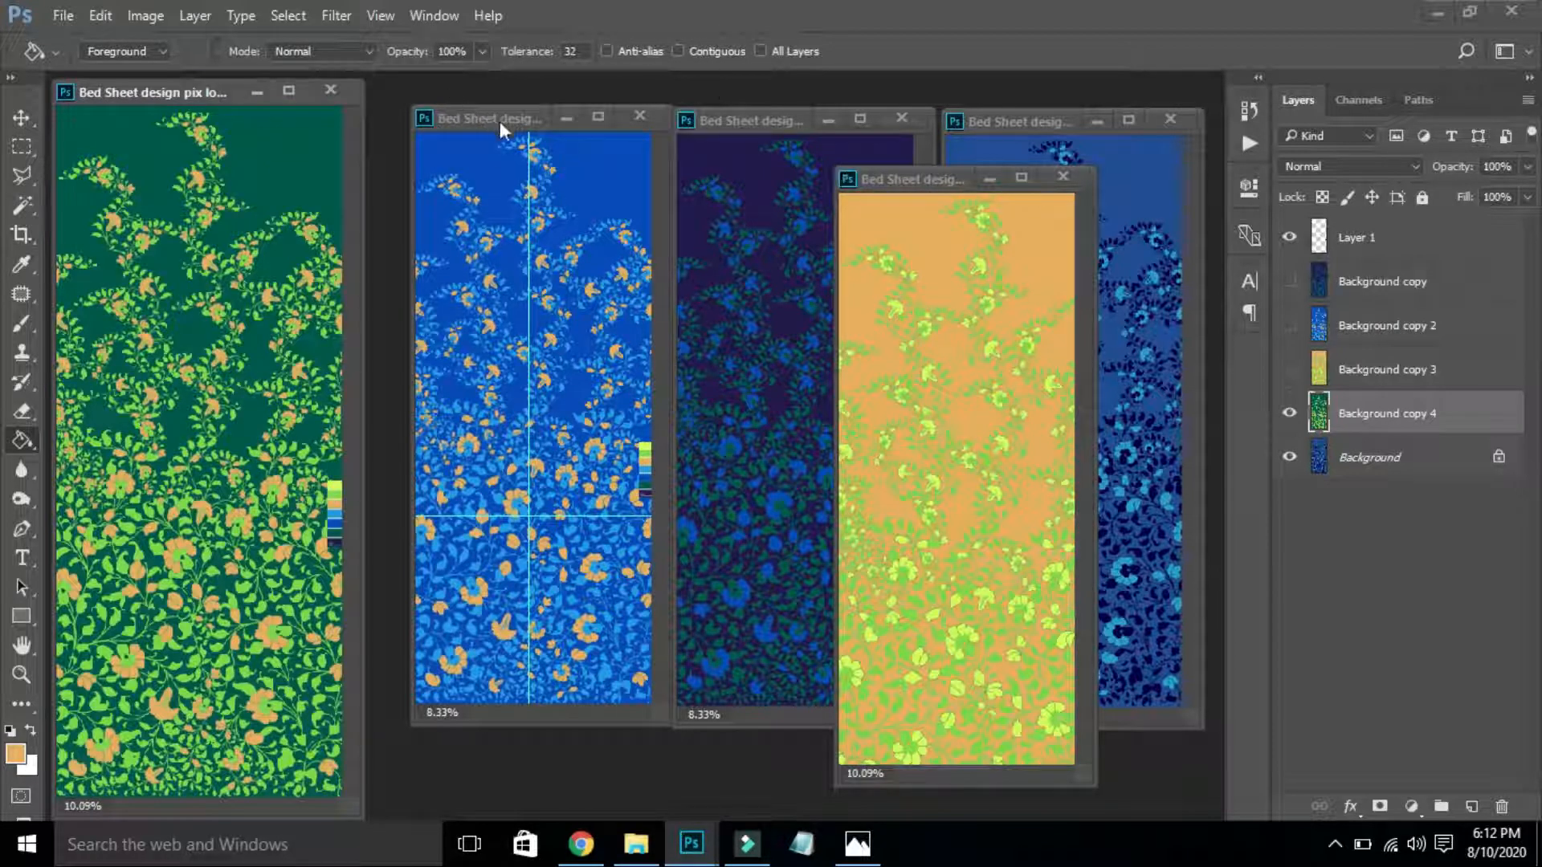
drag(499, 120, 451, 94)
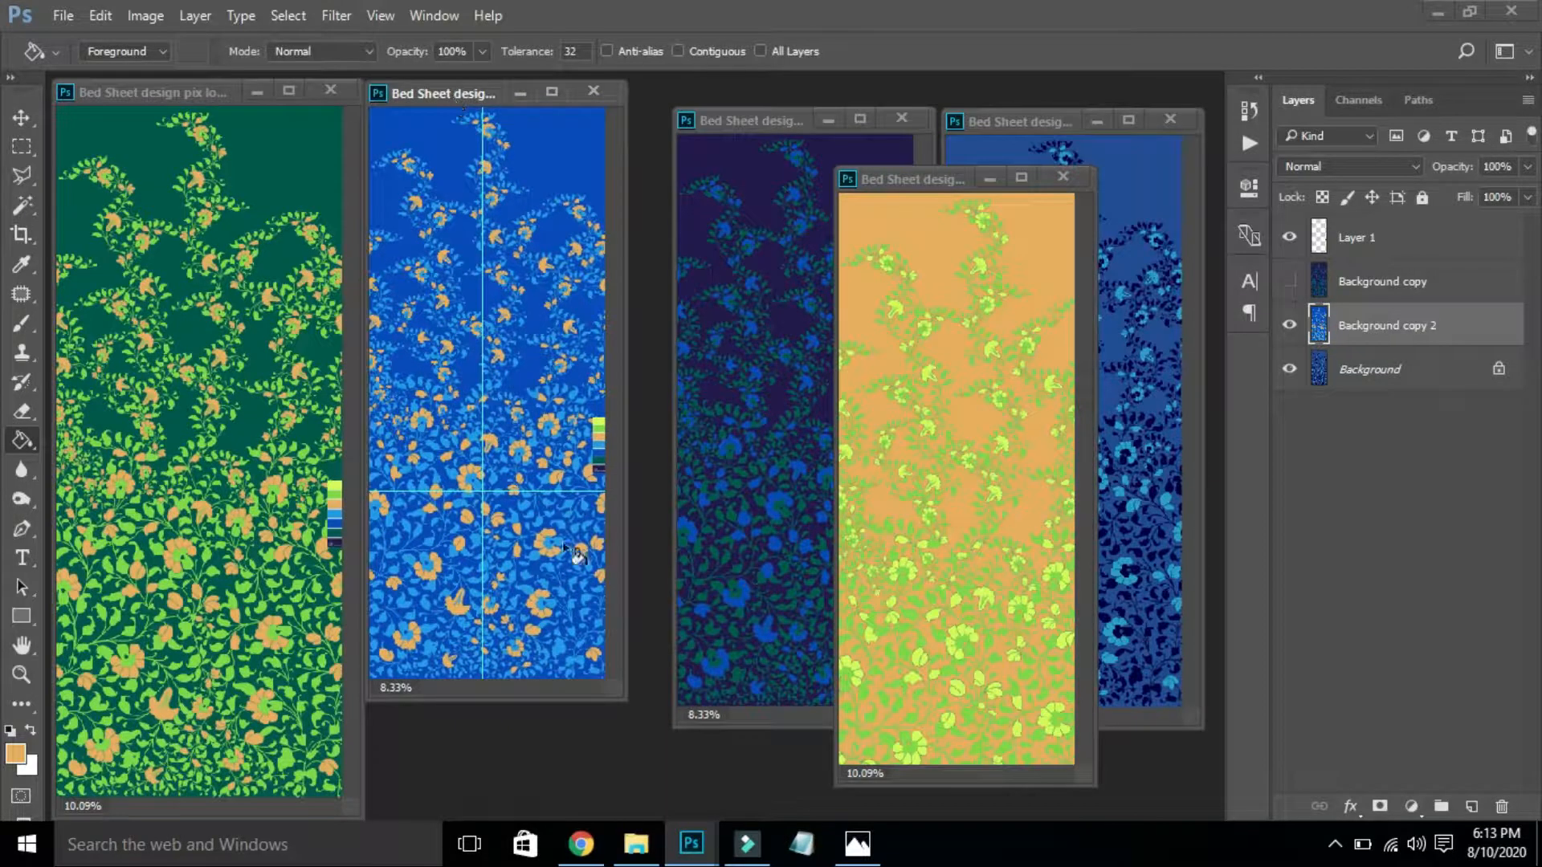
drag(625, 698, 634, 818)
key(ctrl+0)
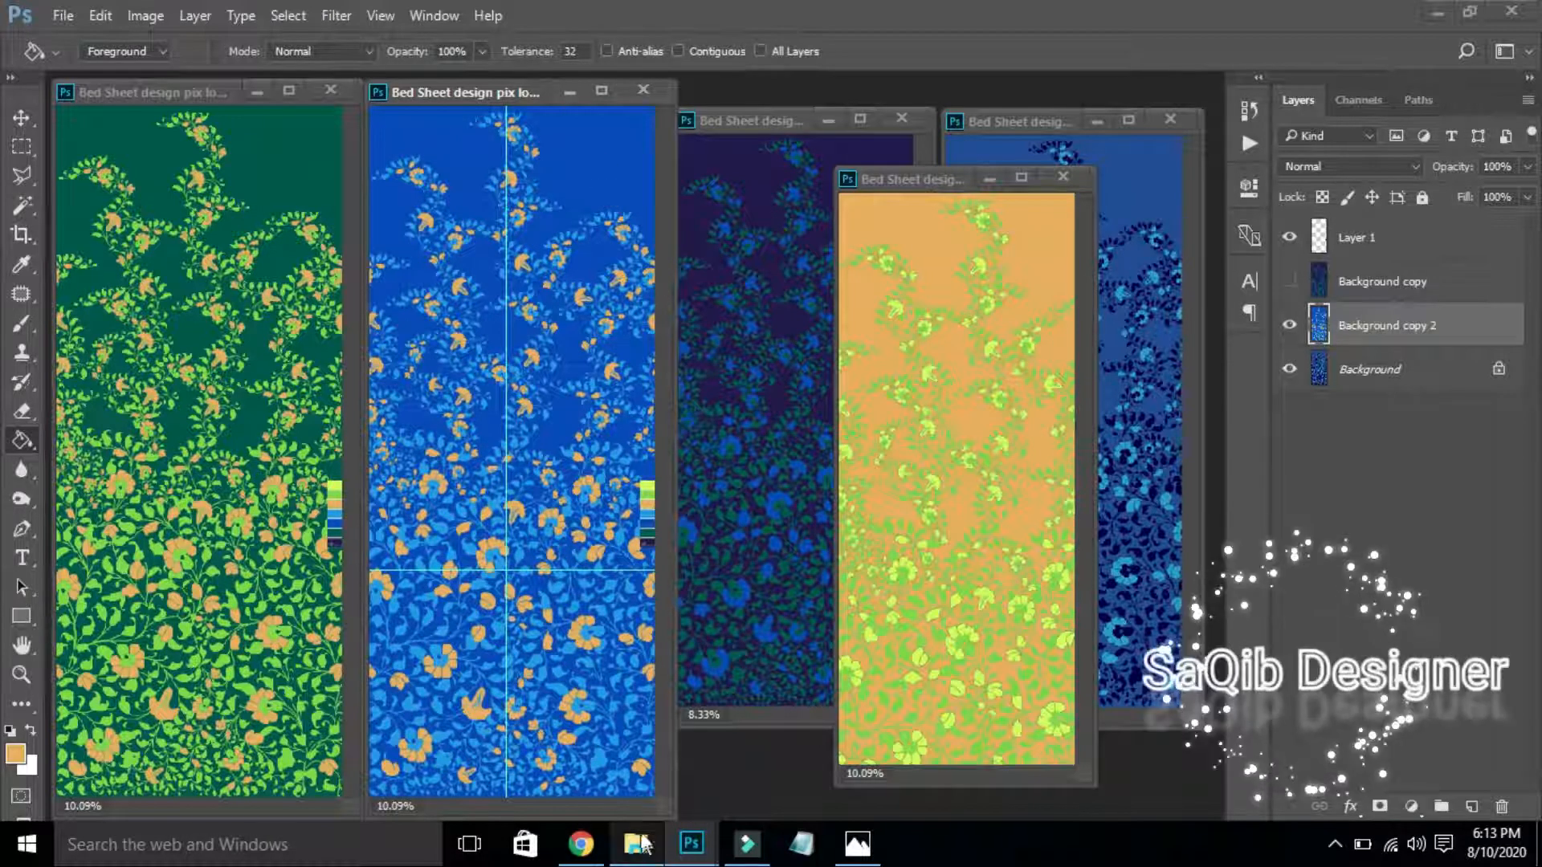
Cycle the screen modes to hide the tools and panels, keeping the menu bar and floating image windows on screen.
key(f)
key(f)
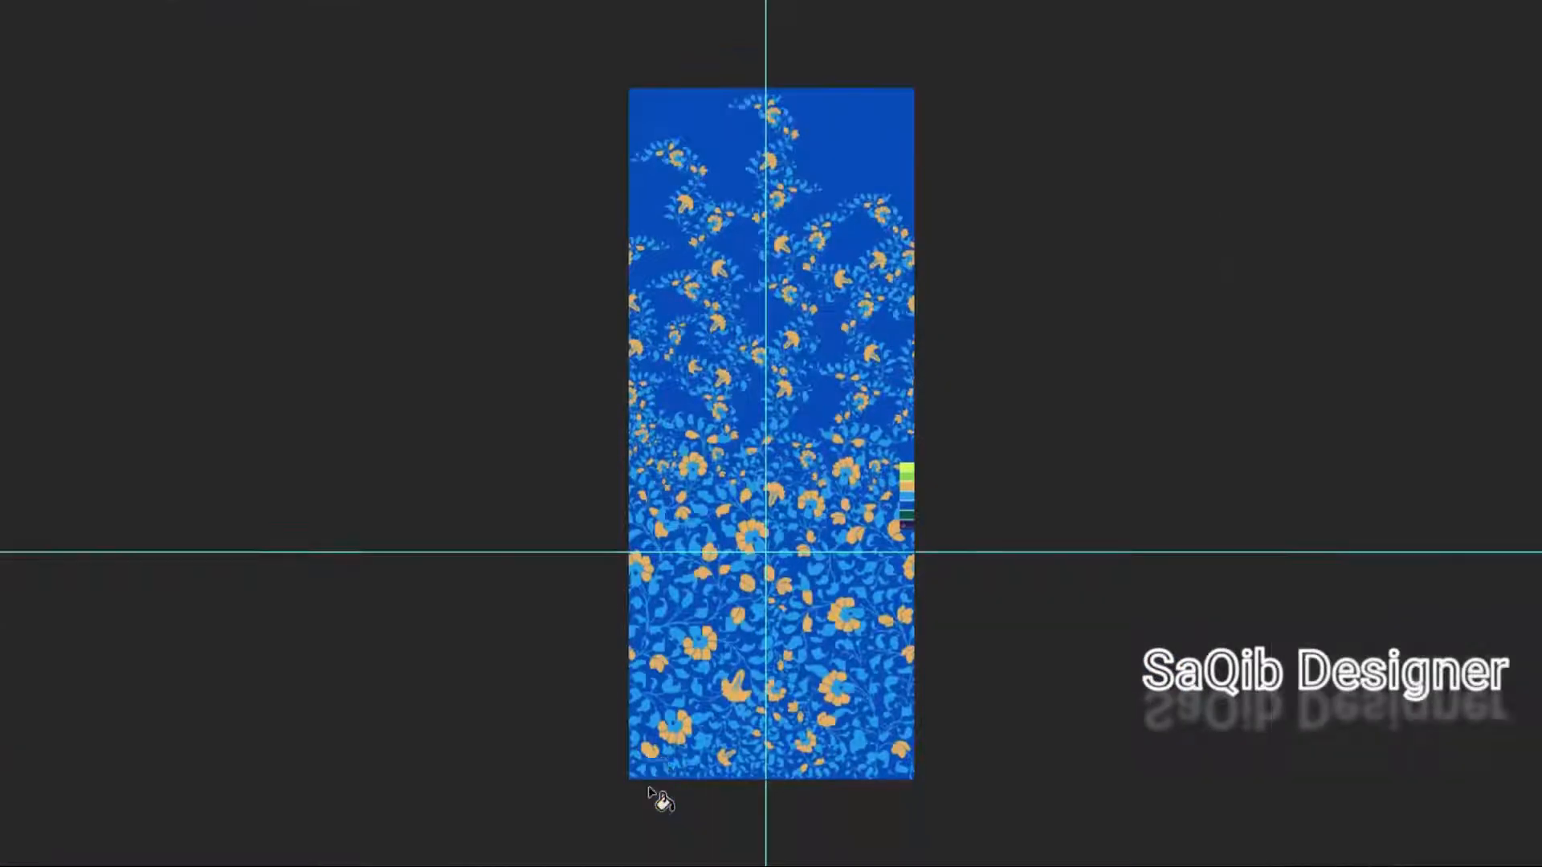
key(f)
key(f)
key(f)
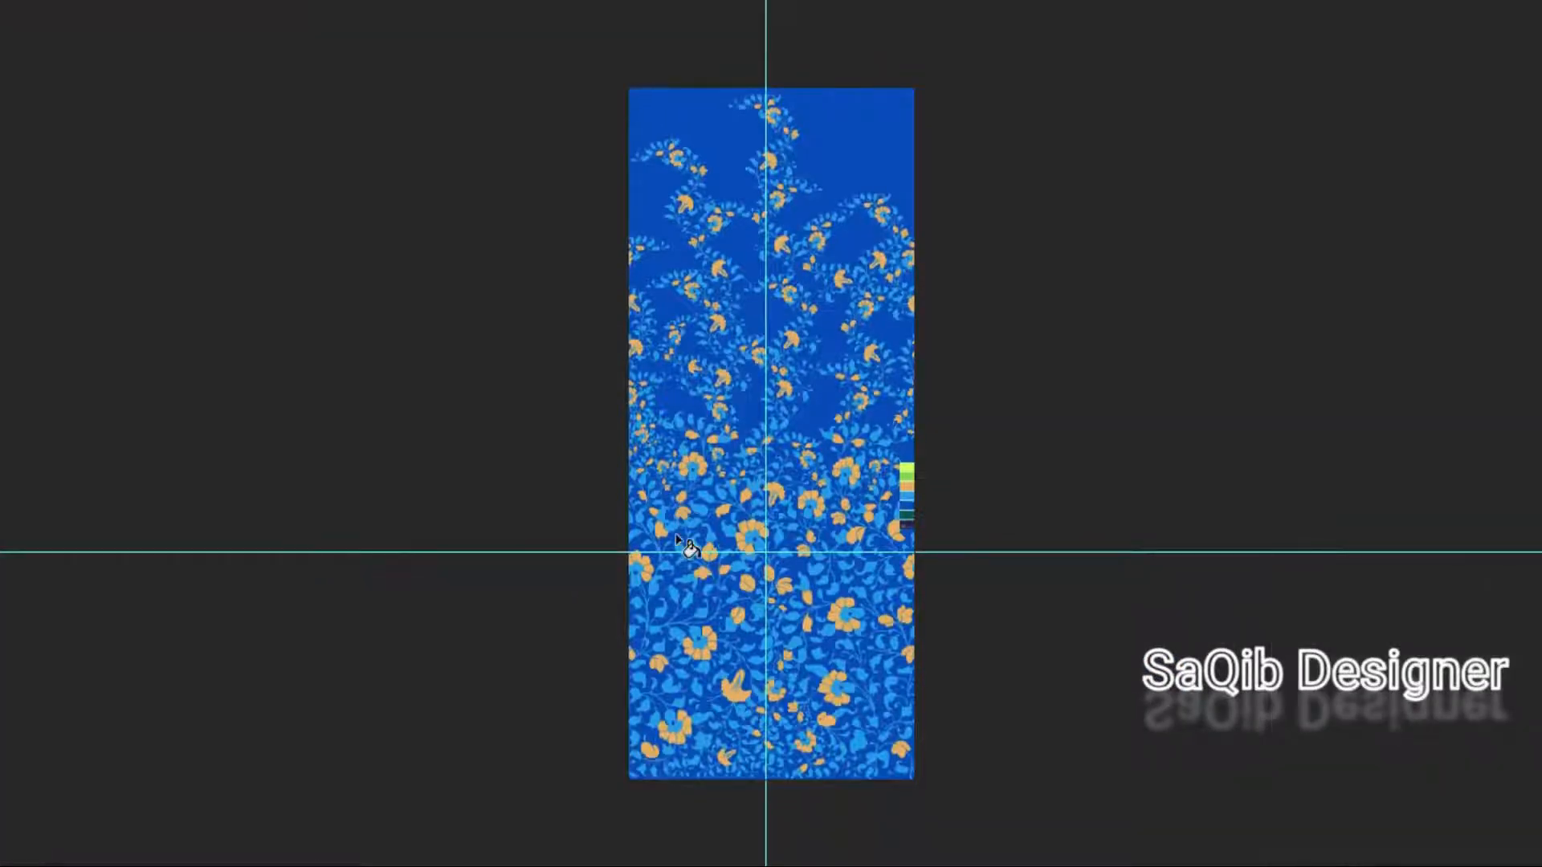
key(f)
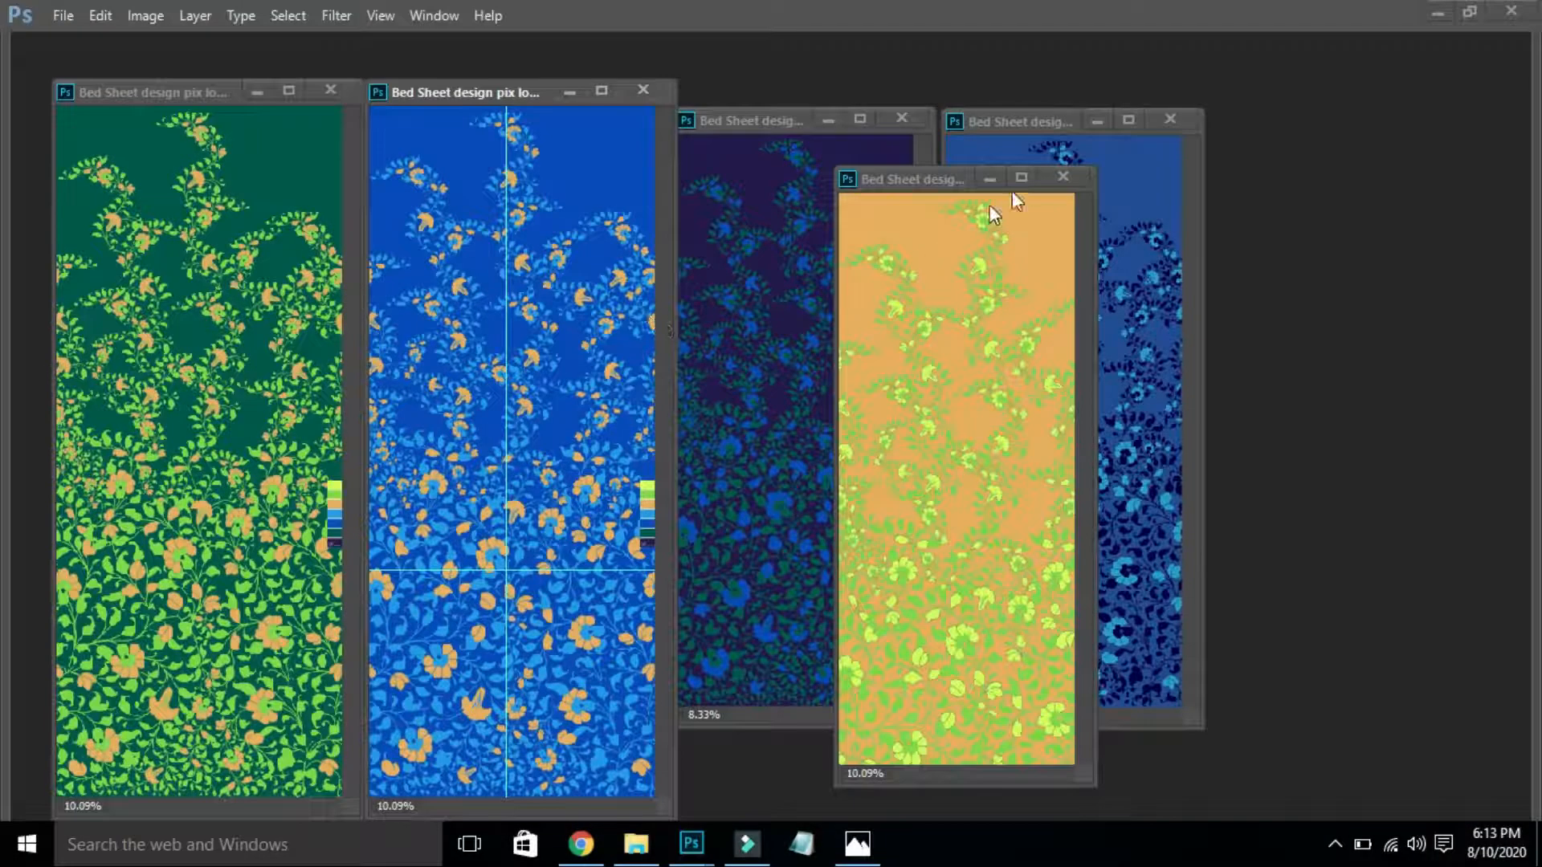
Spread the orange, medium blue and dark purple copies into a row, and fit the dark purple one beside the bright blue copy.
drag(954, 185, 1394, 102)
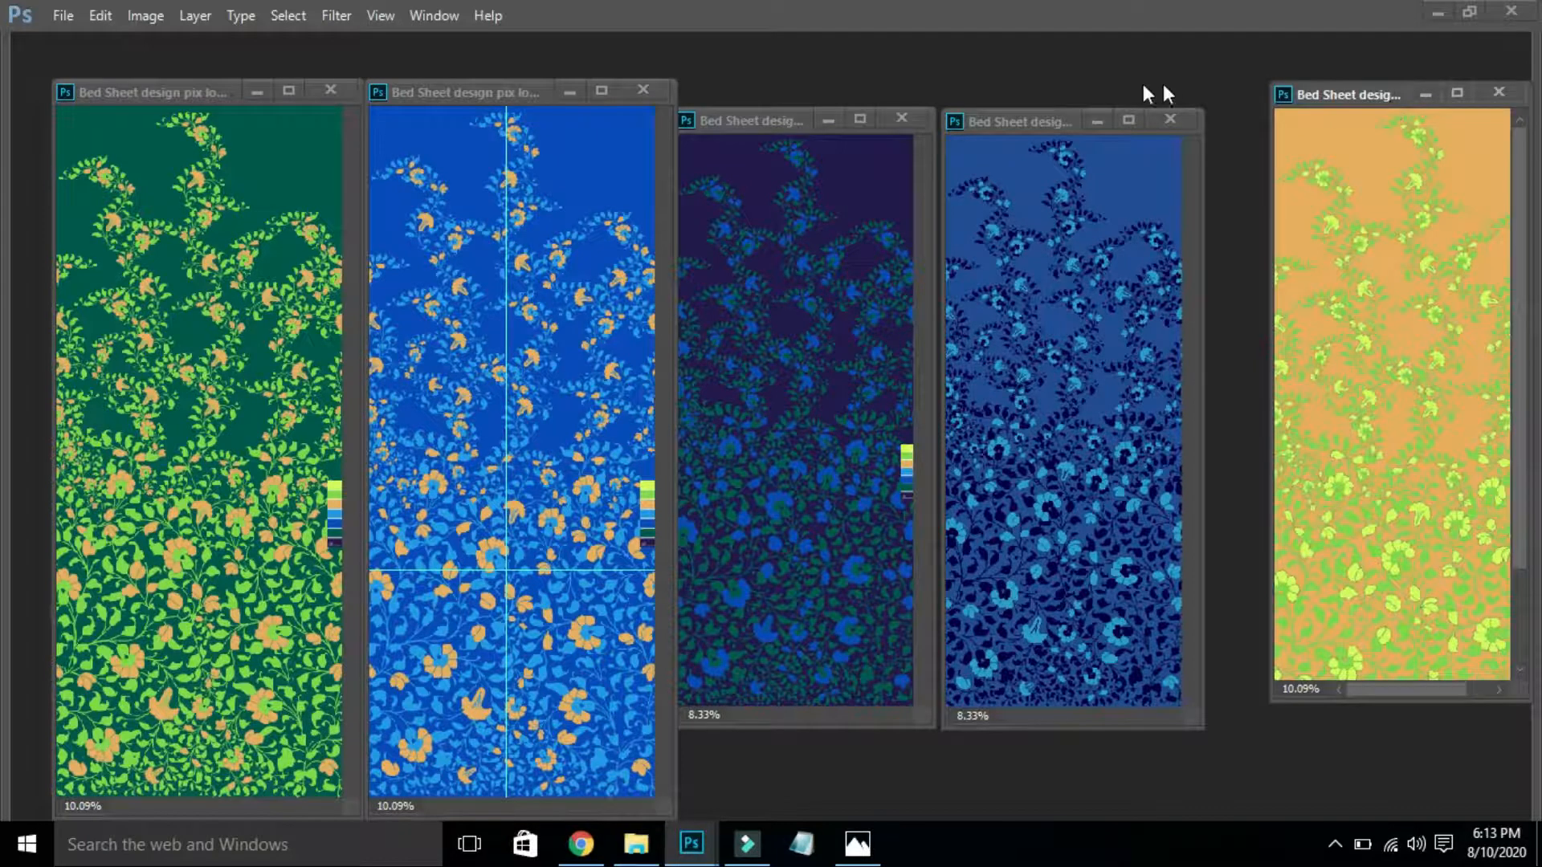
drag(1049, 127, 1107, 103)
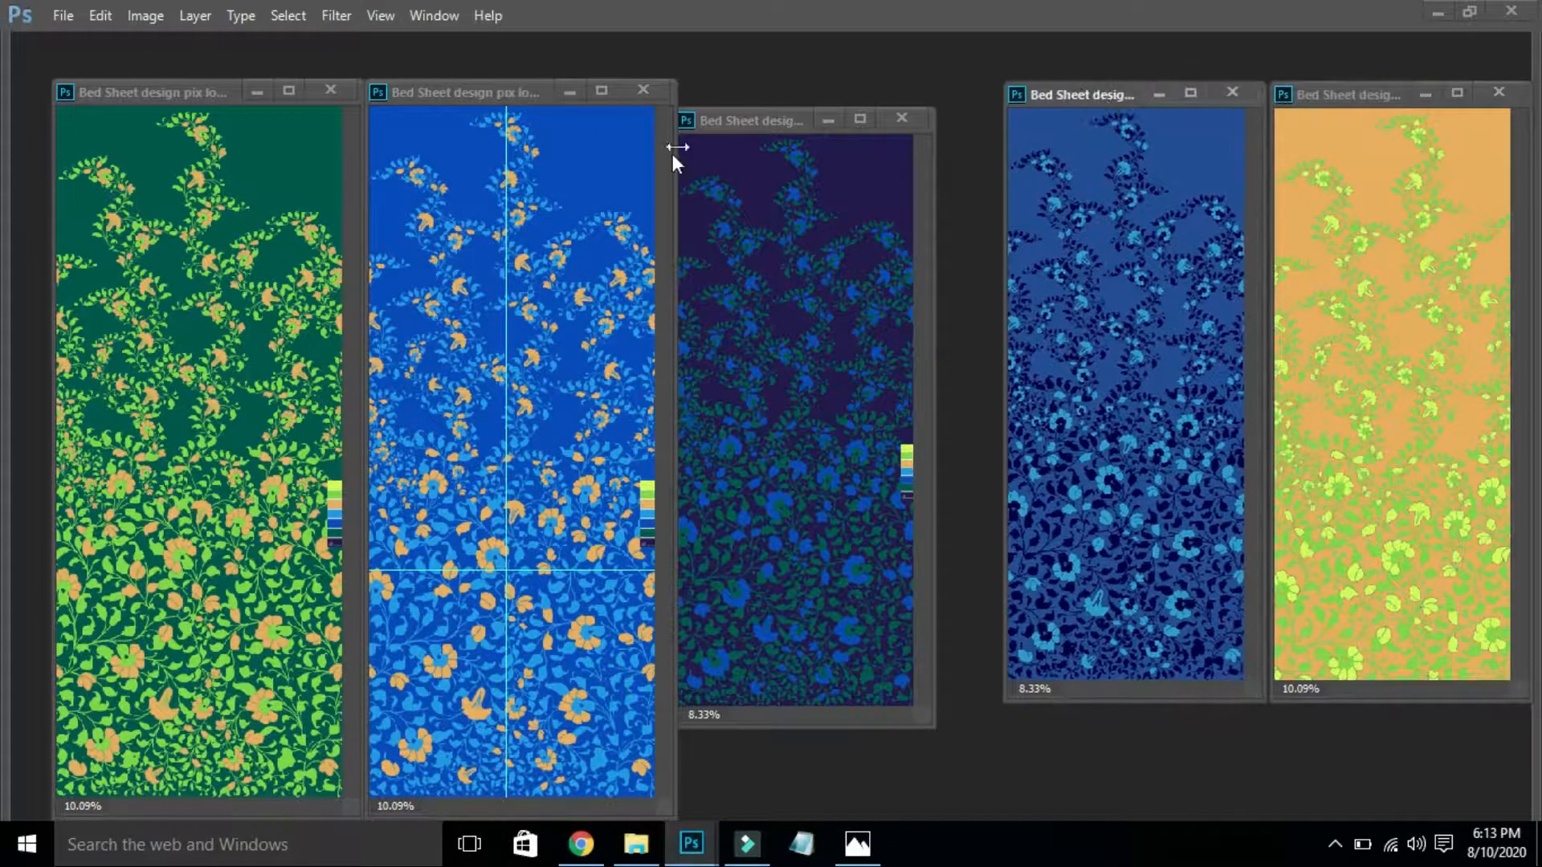
drag(710, 125, 769, 103)
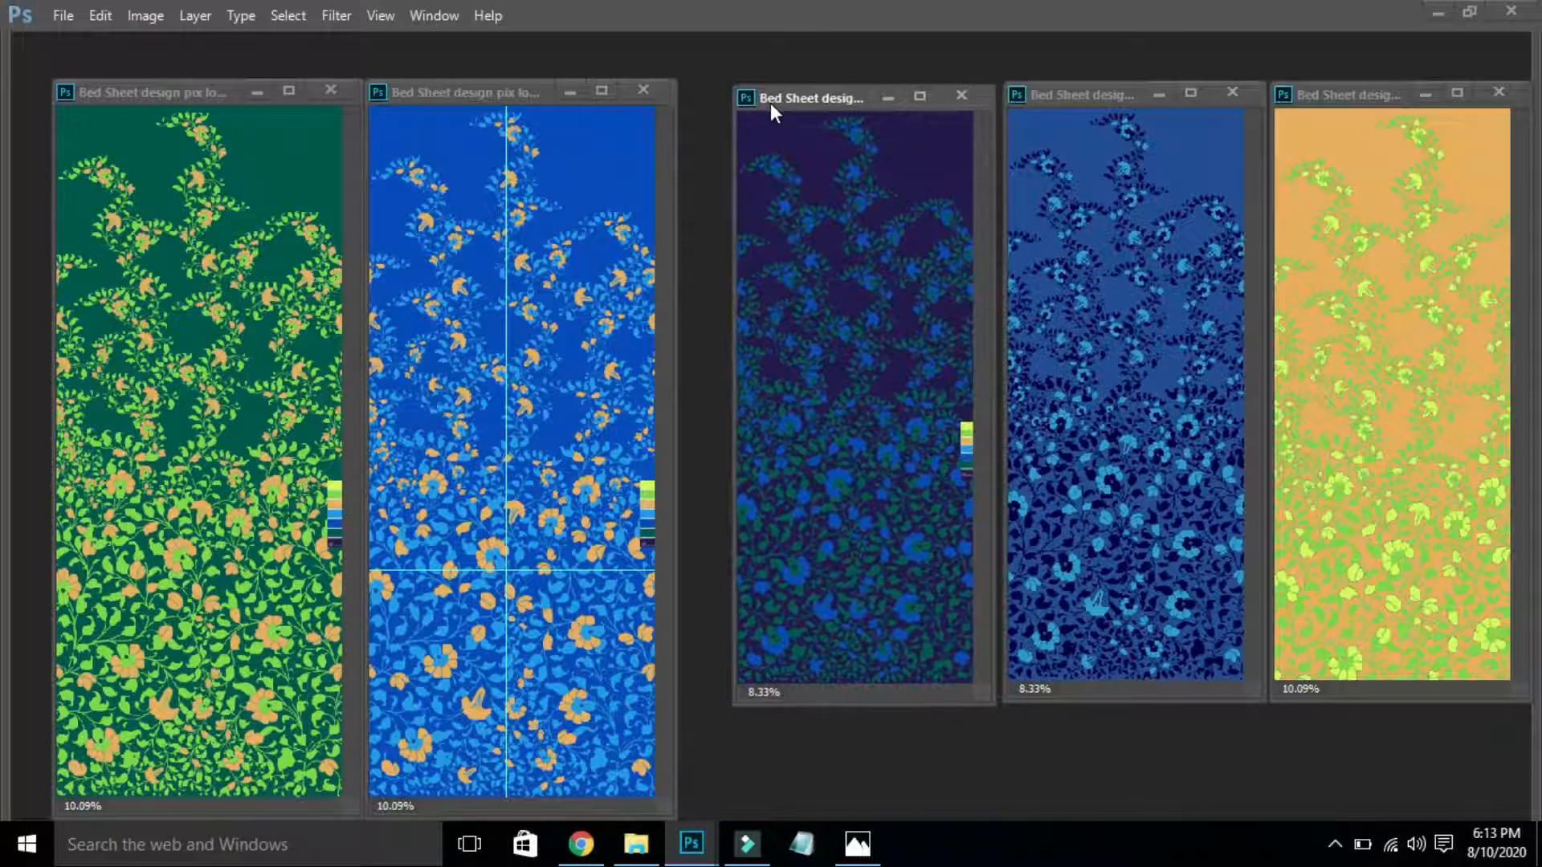
key(ctrl+0)
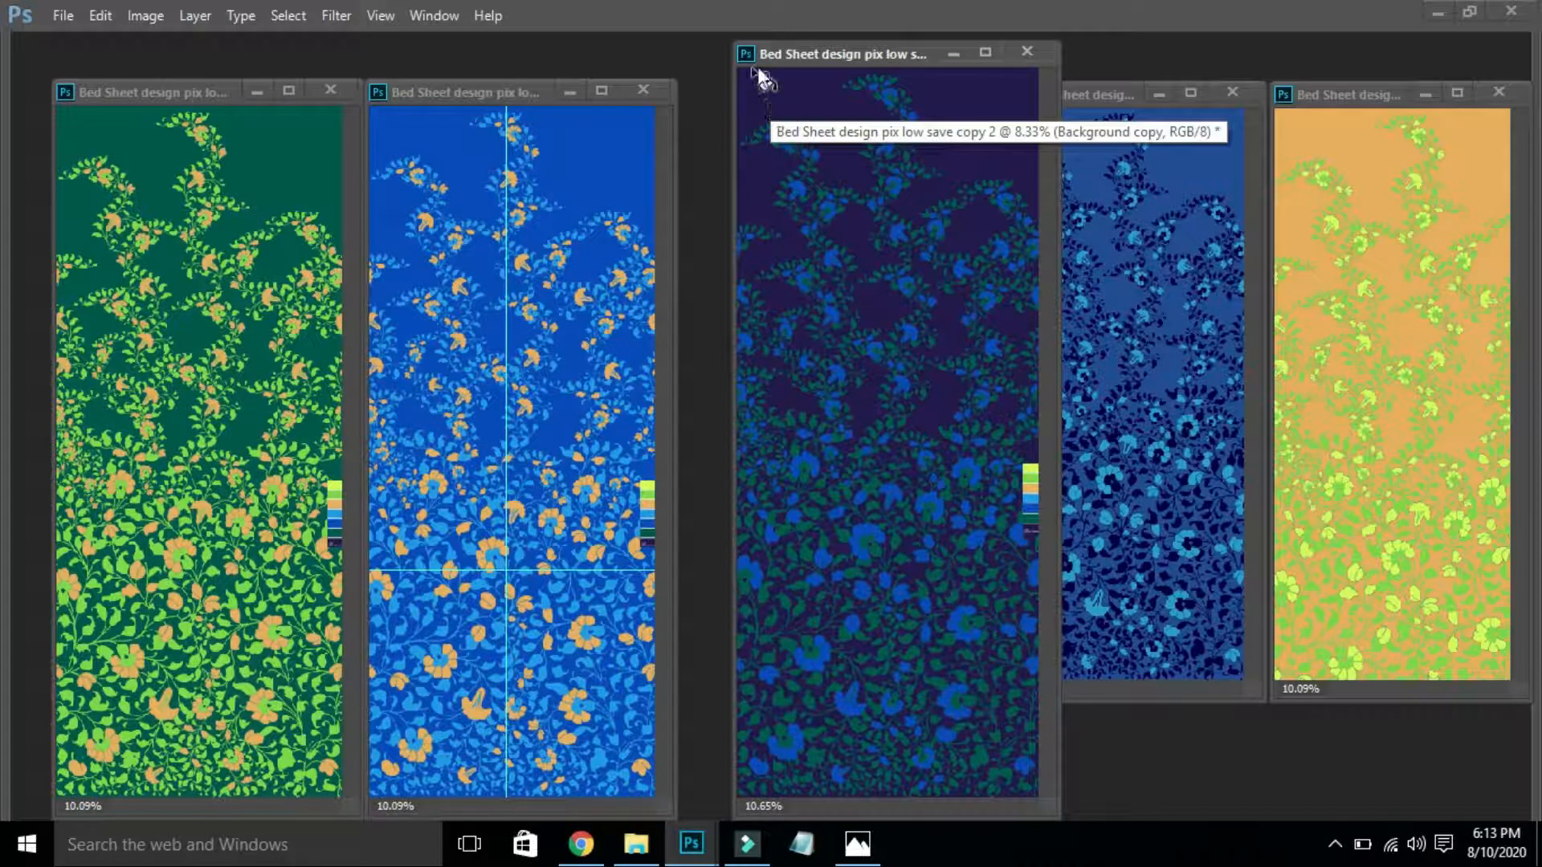
drag(762, 55, 708, 47)
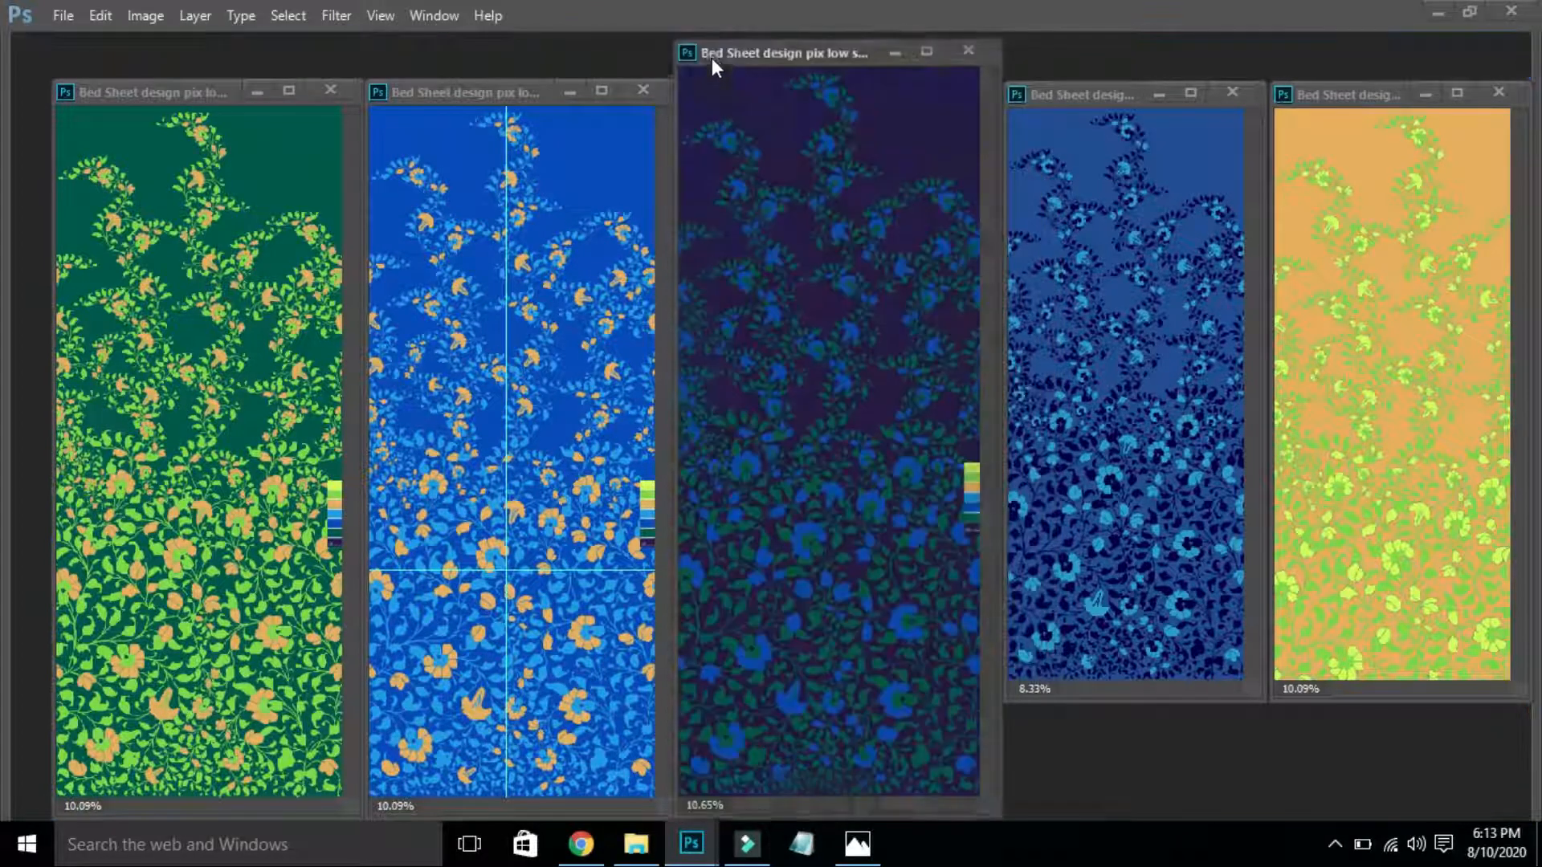
Align the green design and bright blue copy with the dark purple window, enlarging both images to fit at 10.65%.
drag(478, 100, 475, 93)
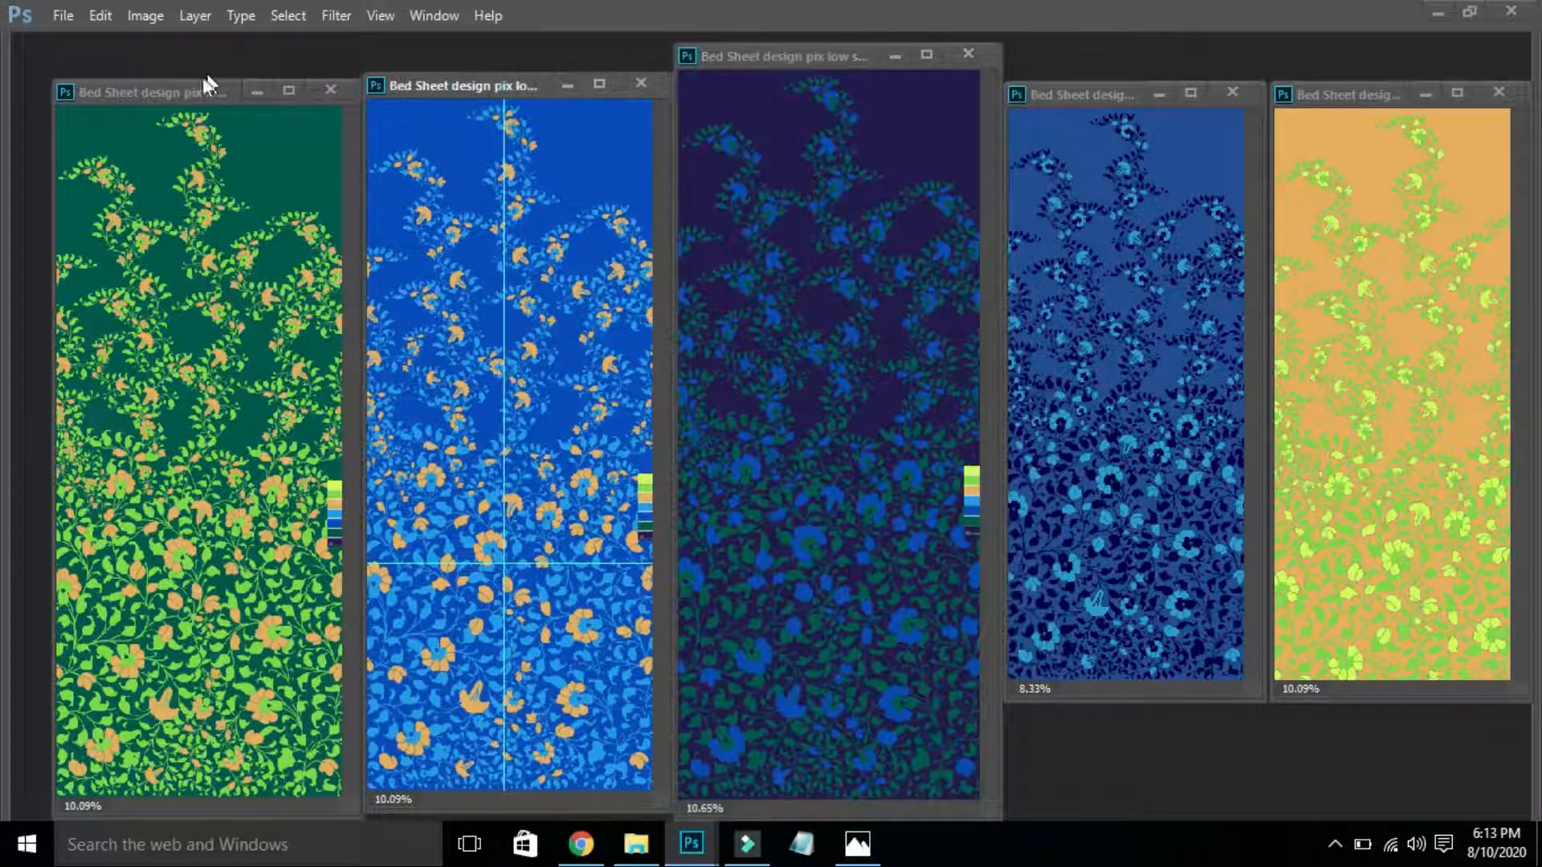
drag(183, 87, 161, 60)
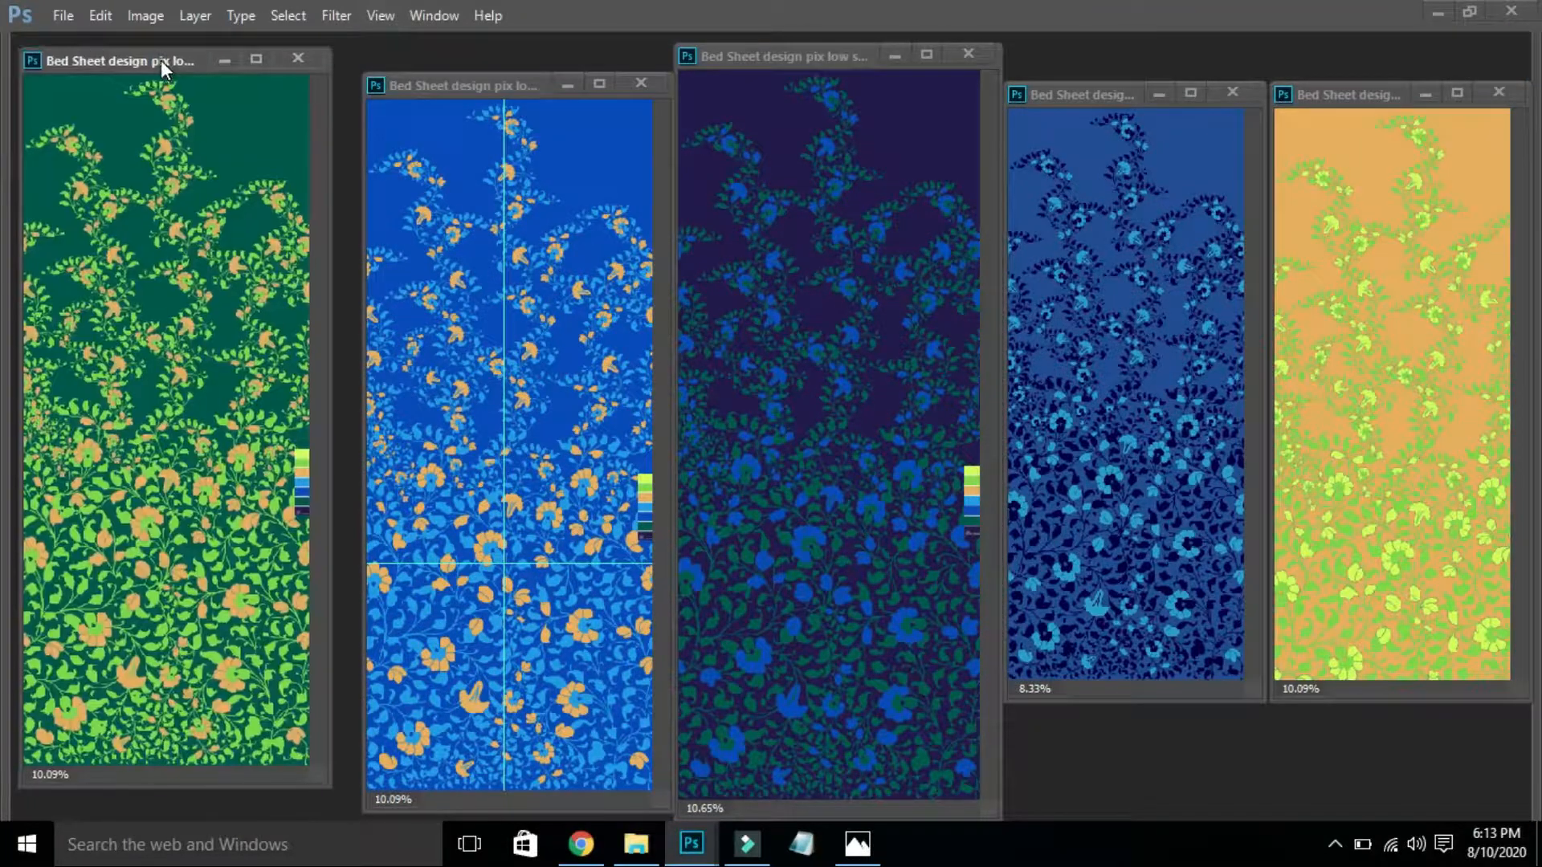
key(ctrl+0)
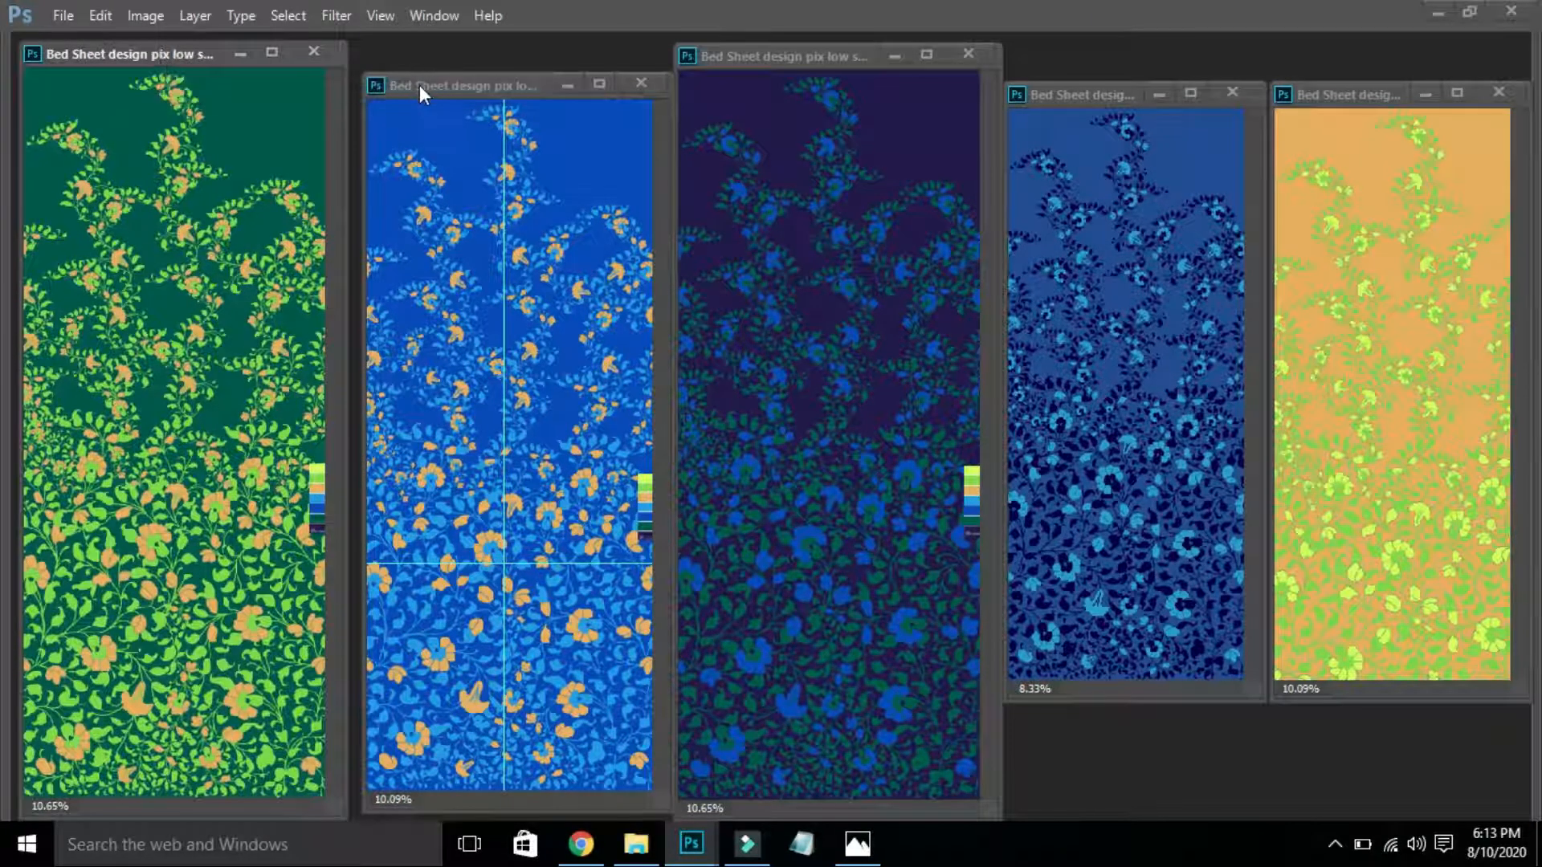
mouse_move(419, 85)
mouse_down()
mouse_move(408, 50)
mouse_move(419, 74)
mouse_up()
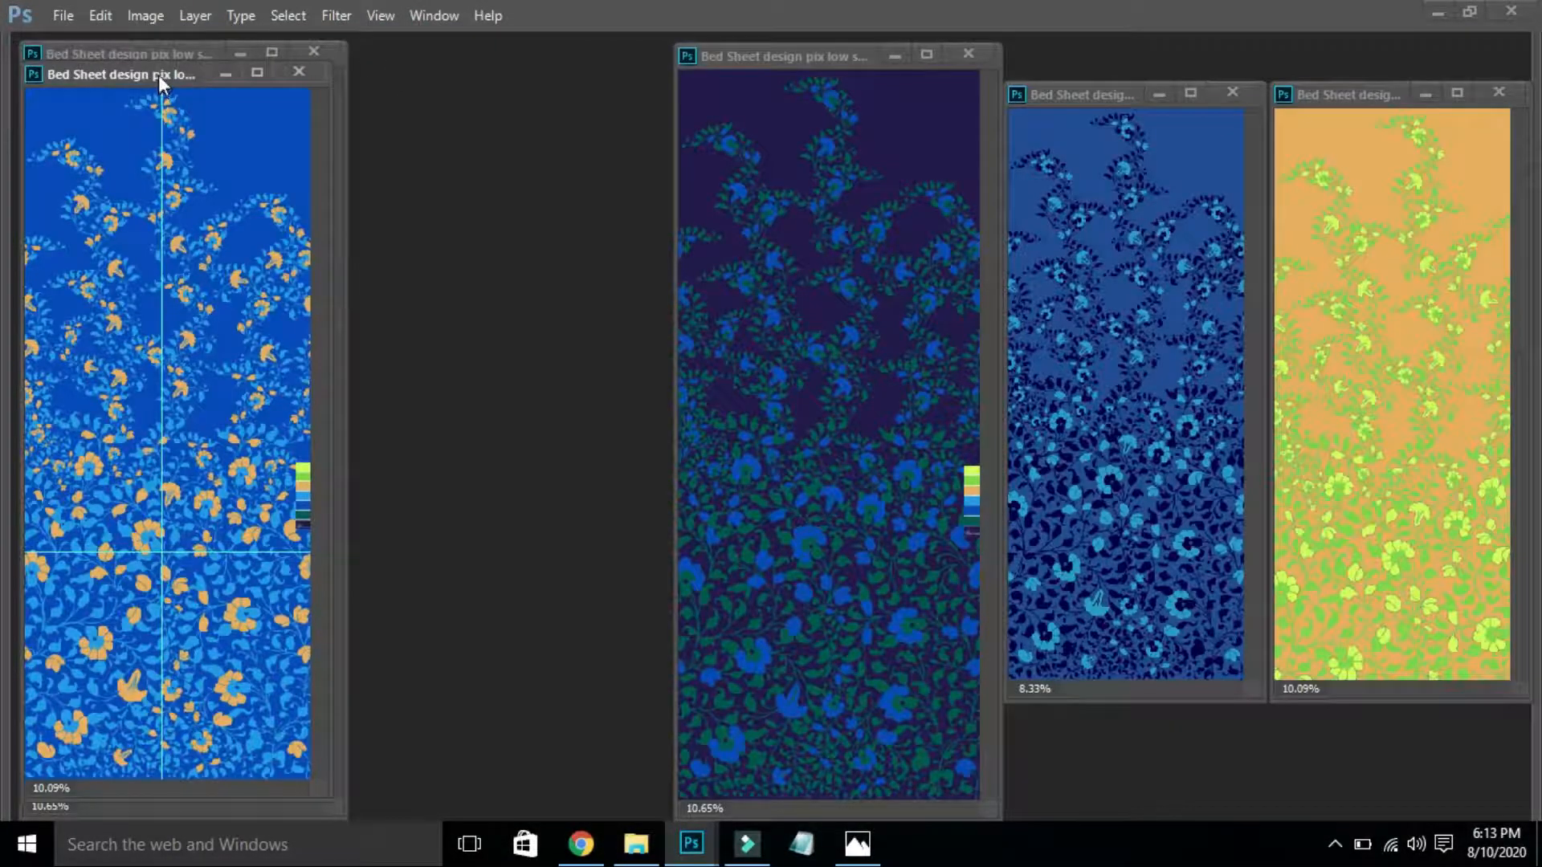
drag(161, 83, 489, 54)
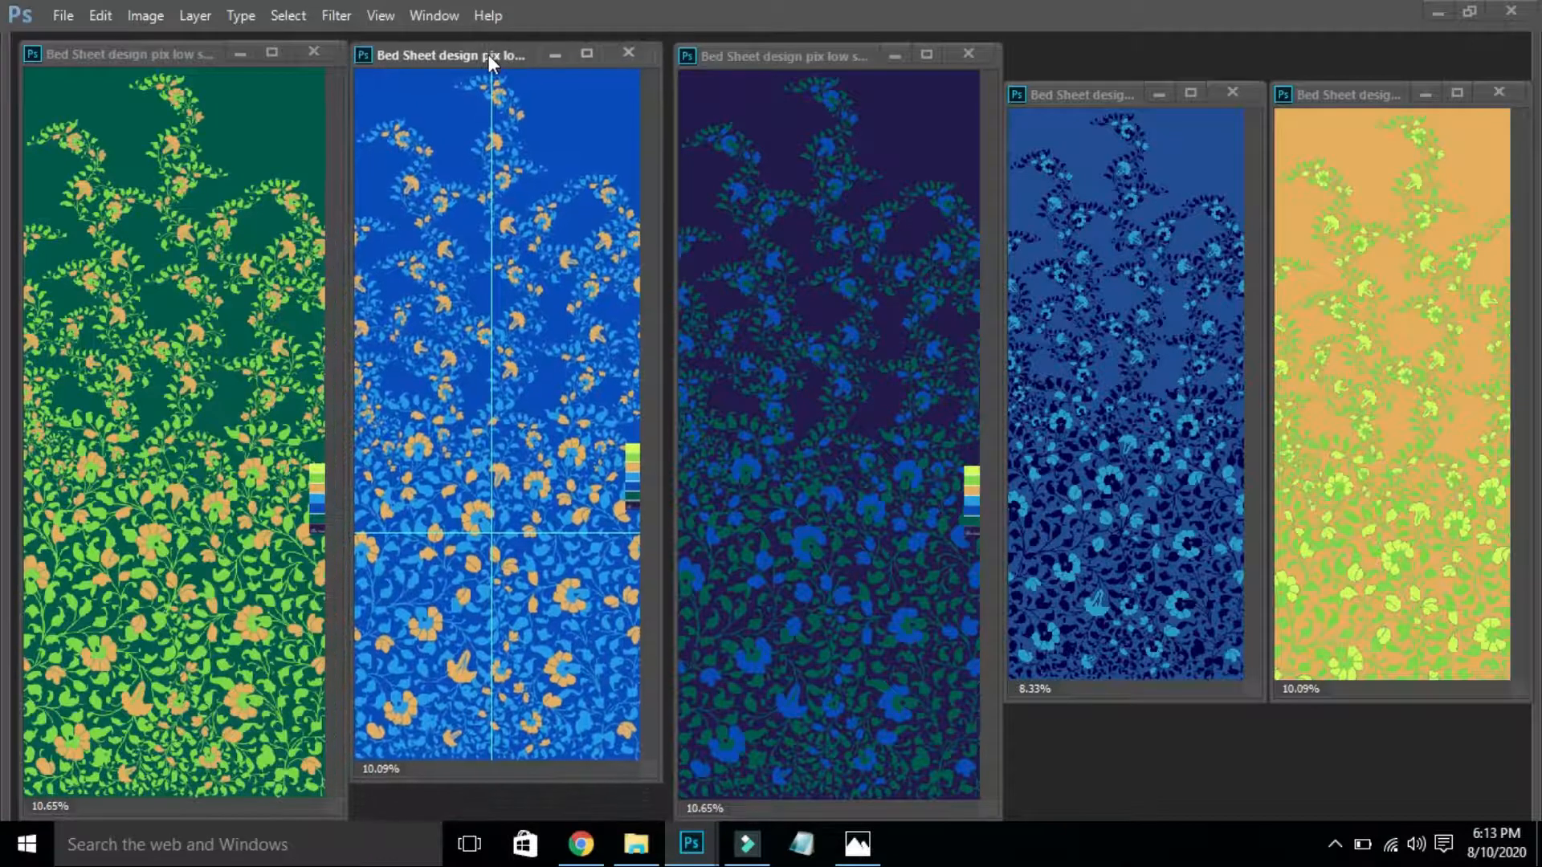
key(ctrl+0)
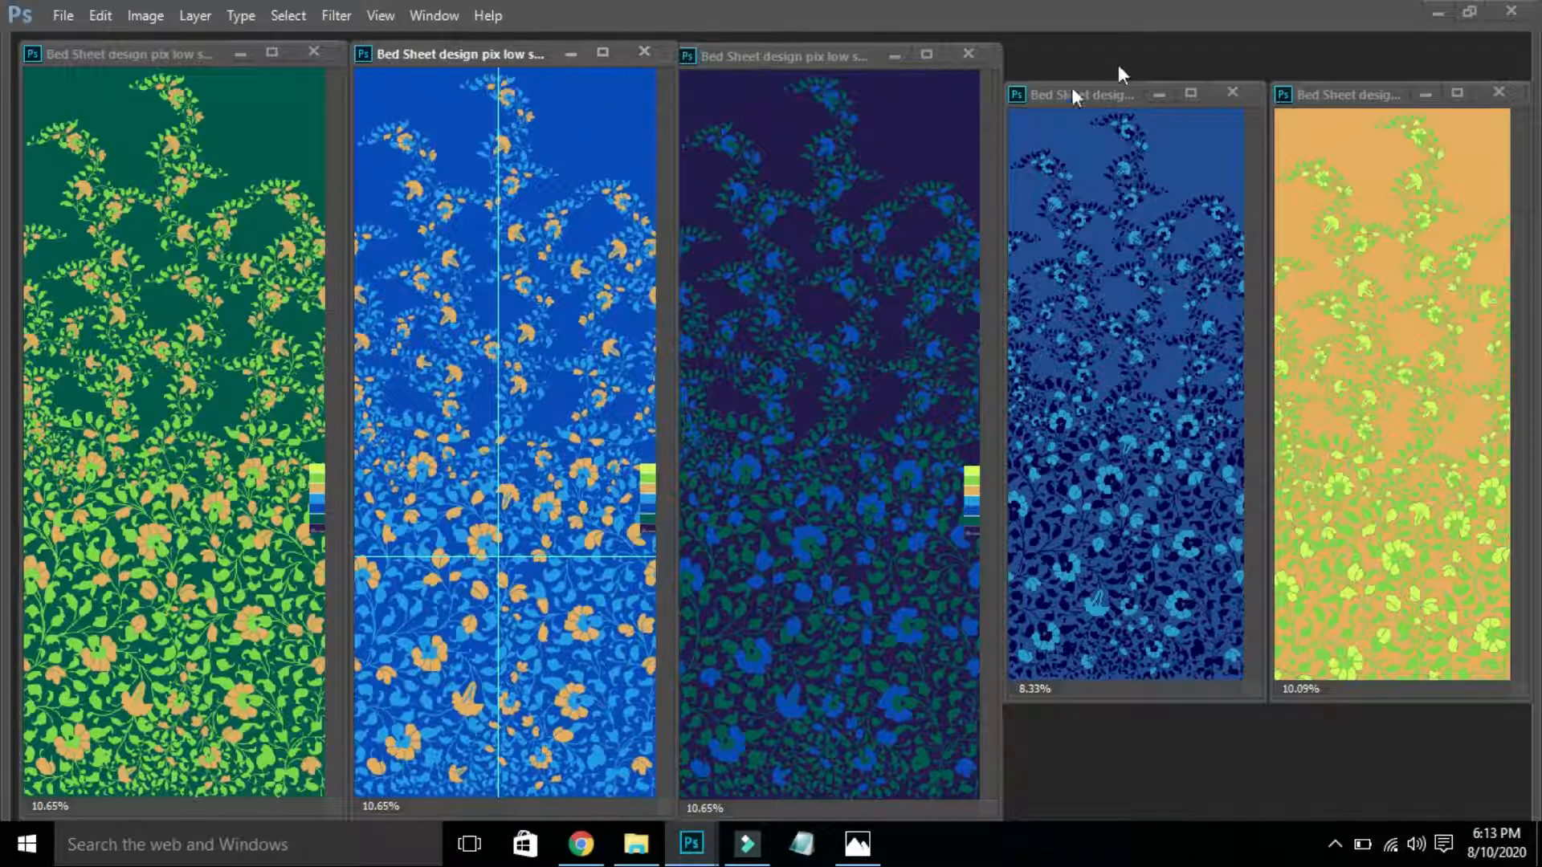
Enlarge the medium blue and orange copies to 10.65%, narrow the medium blue window, and line up the orange copy at the row's end.
drag(1057, 91, 1057, 73)
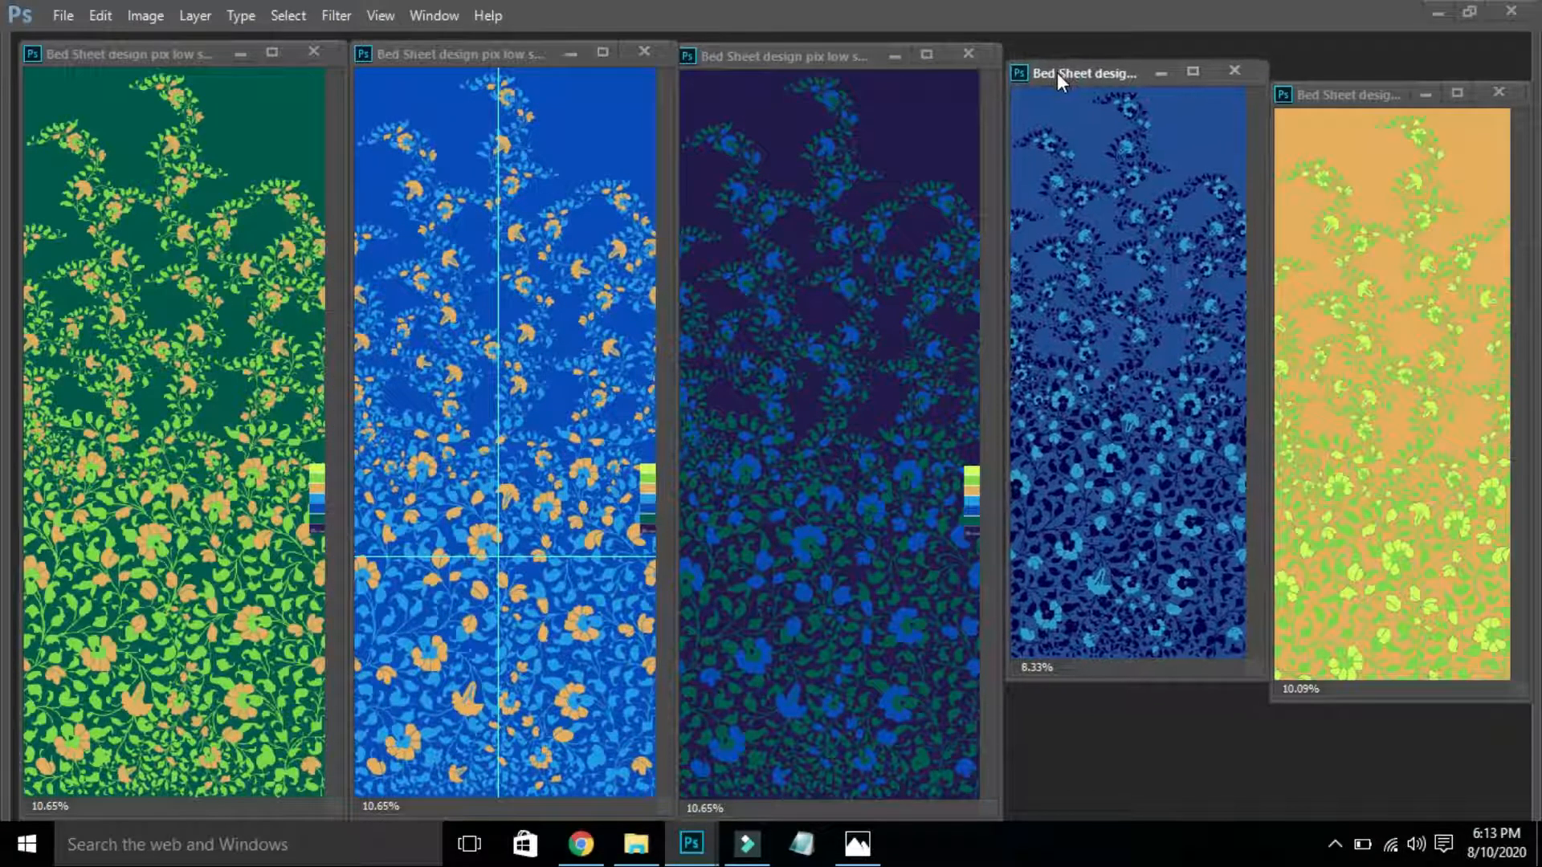
key(ctrl+0)
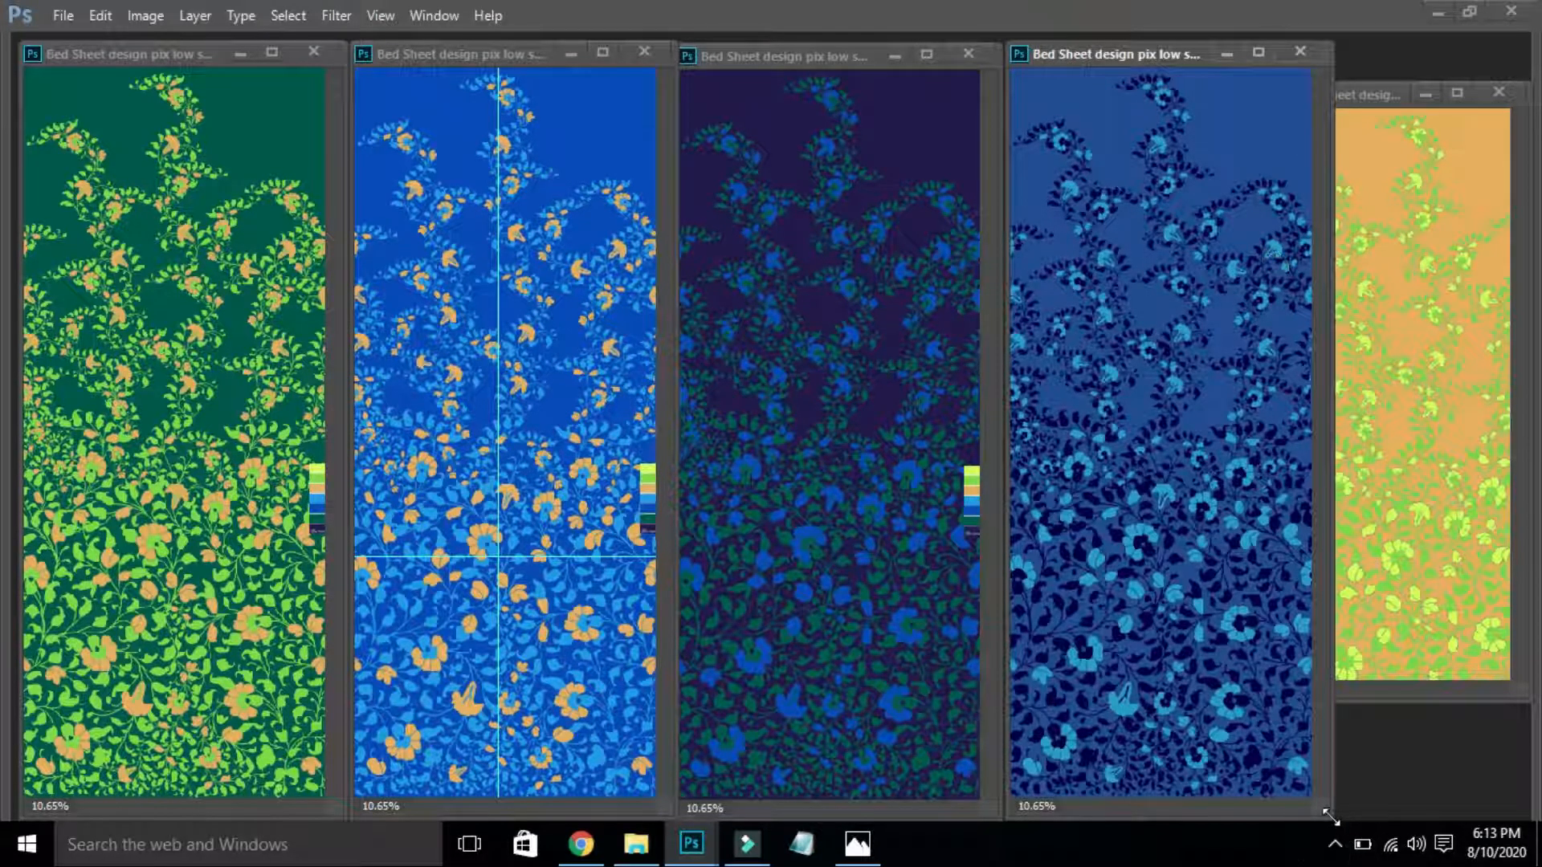
drag(1329, 815, 1265, 728)
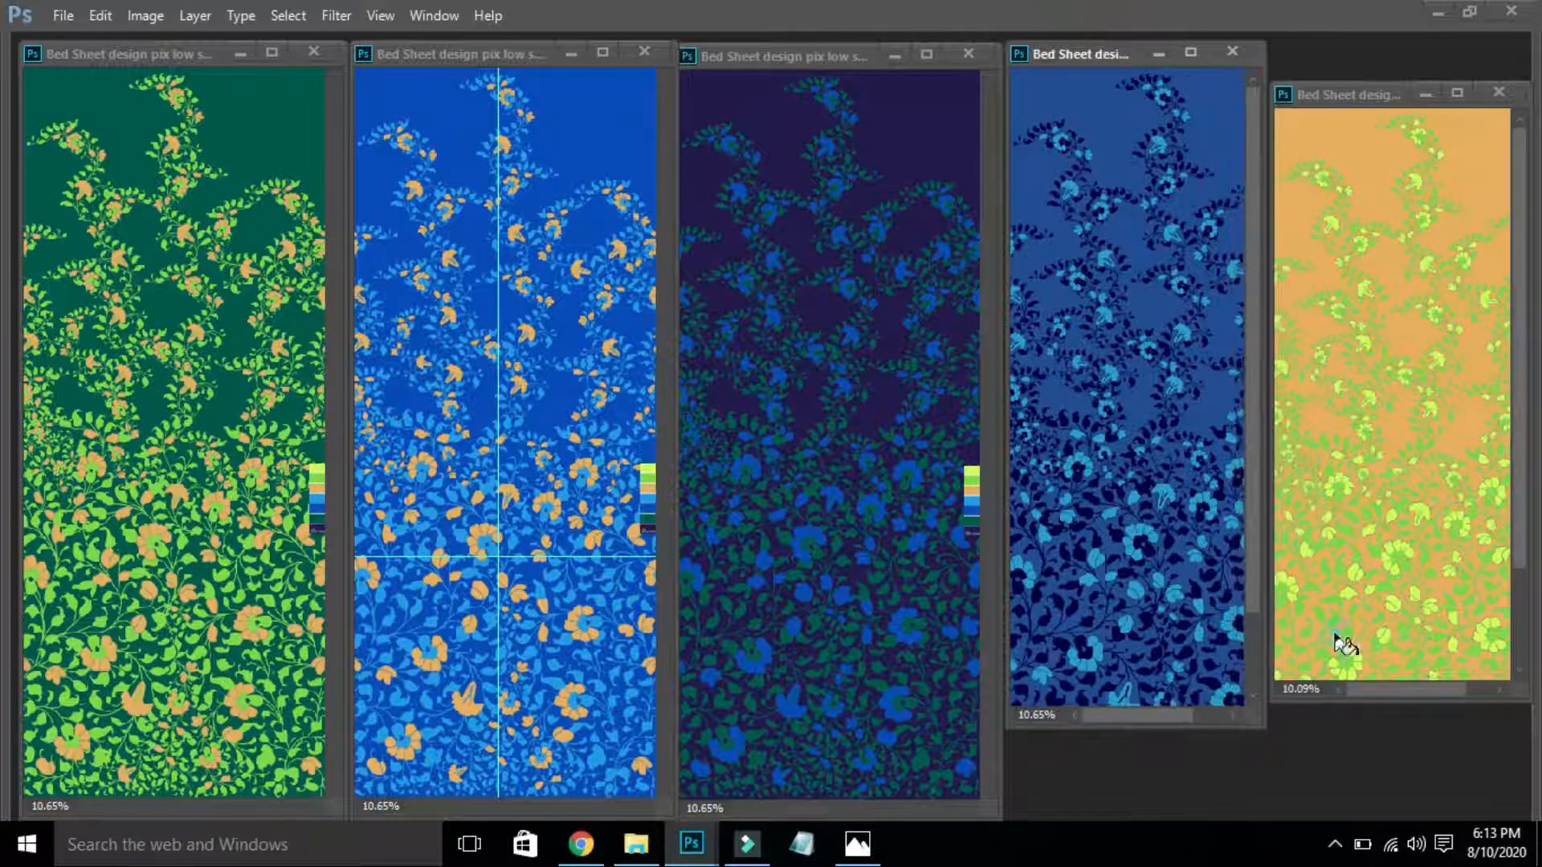
click(1334, 633)
key(ctrl+0)
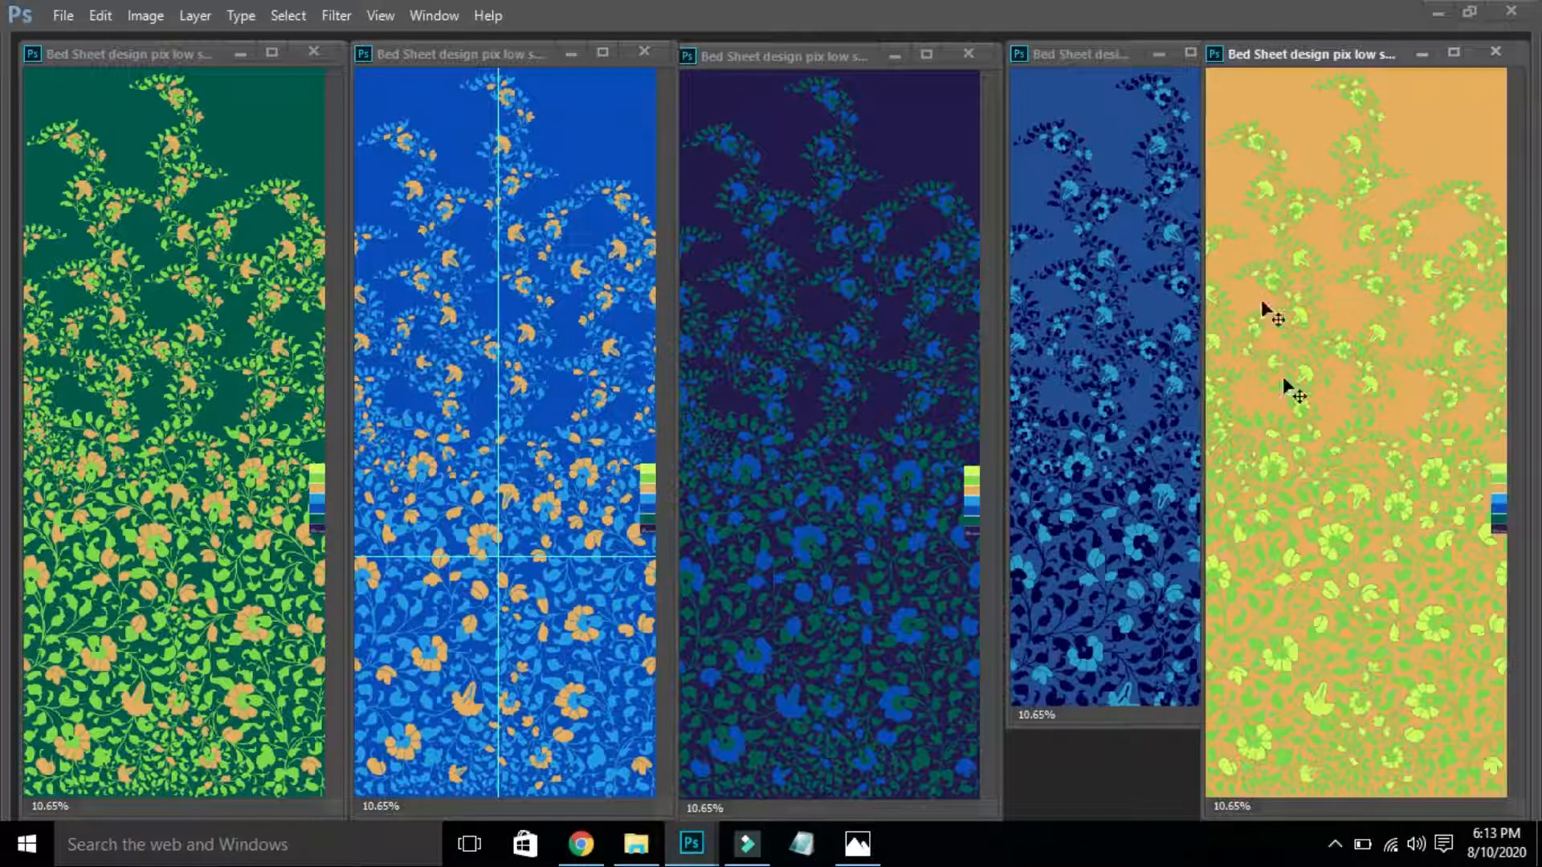
drag(1265, 52, 1308, 49)
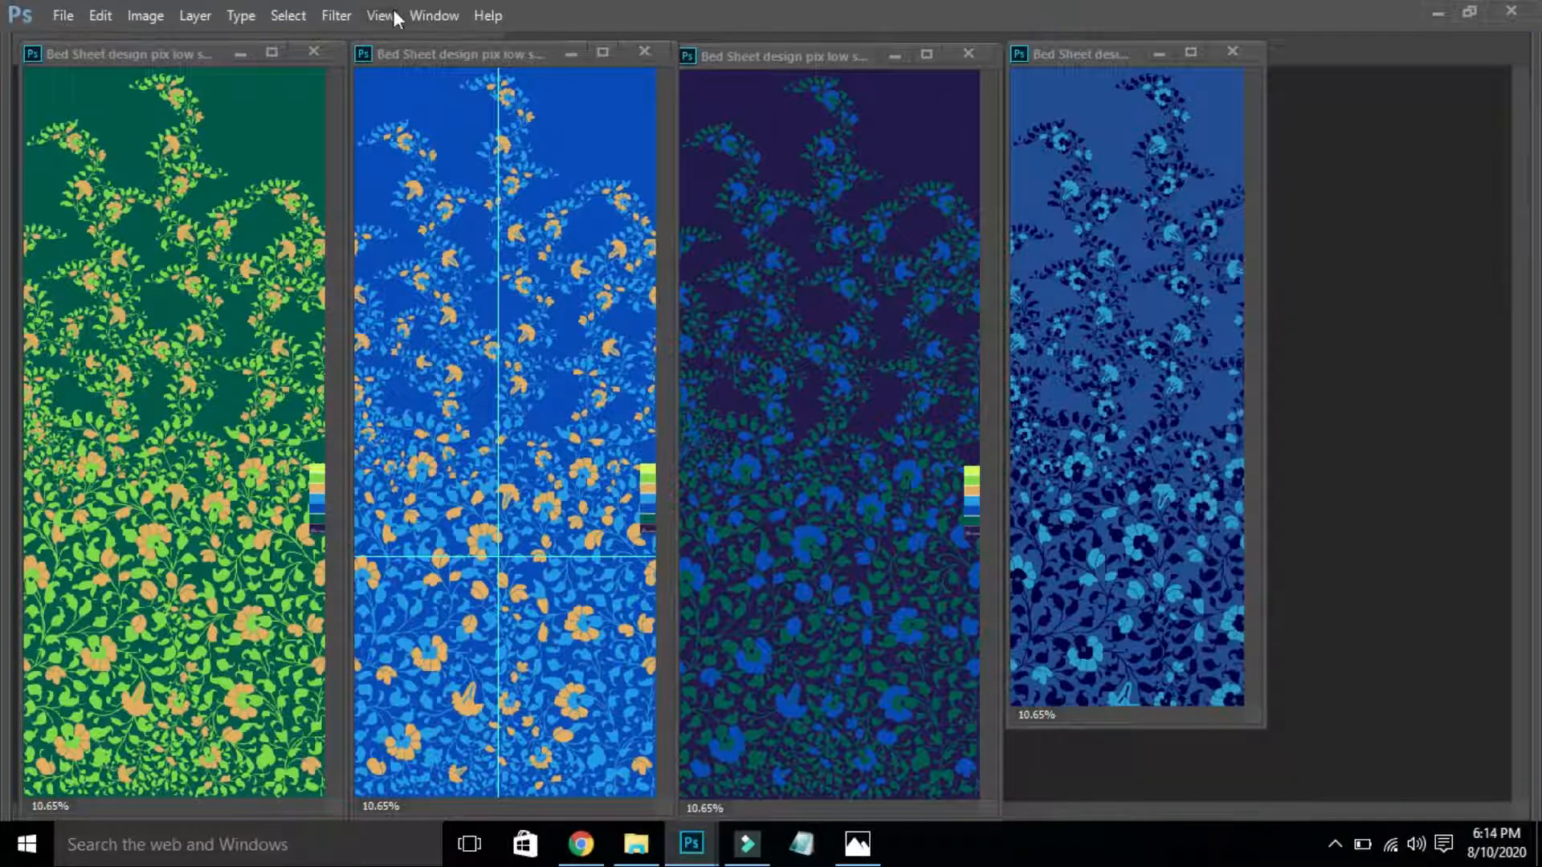
drag(186, 54, 1356, 94)
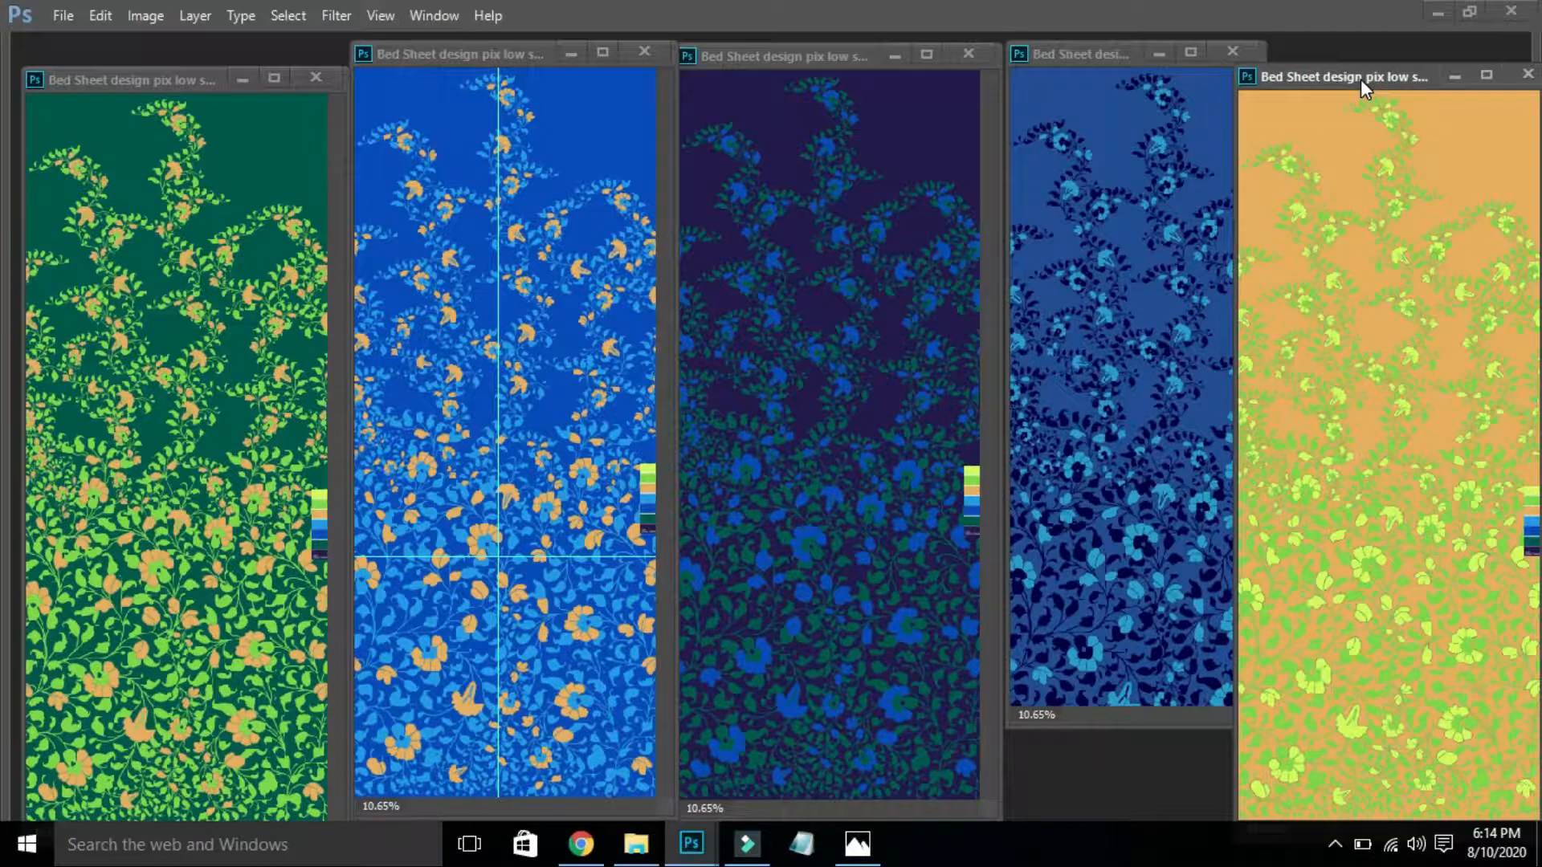
Bring the medium blue copy forward and activate the bright blue copy to compare the colourways.
click(1088, 230)
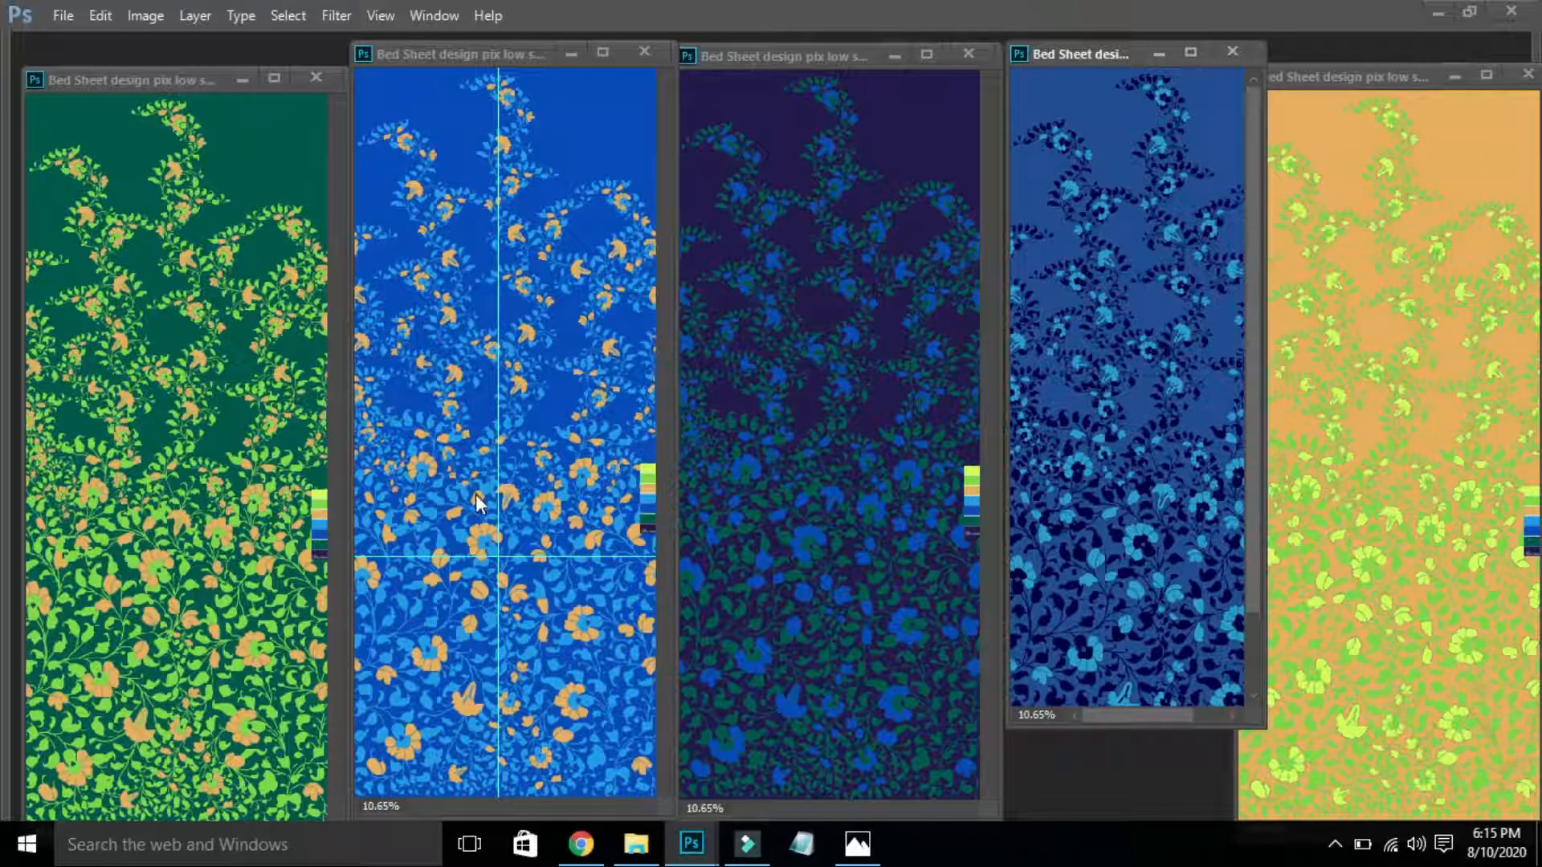
right_click(633, 493)
click(577, 478)
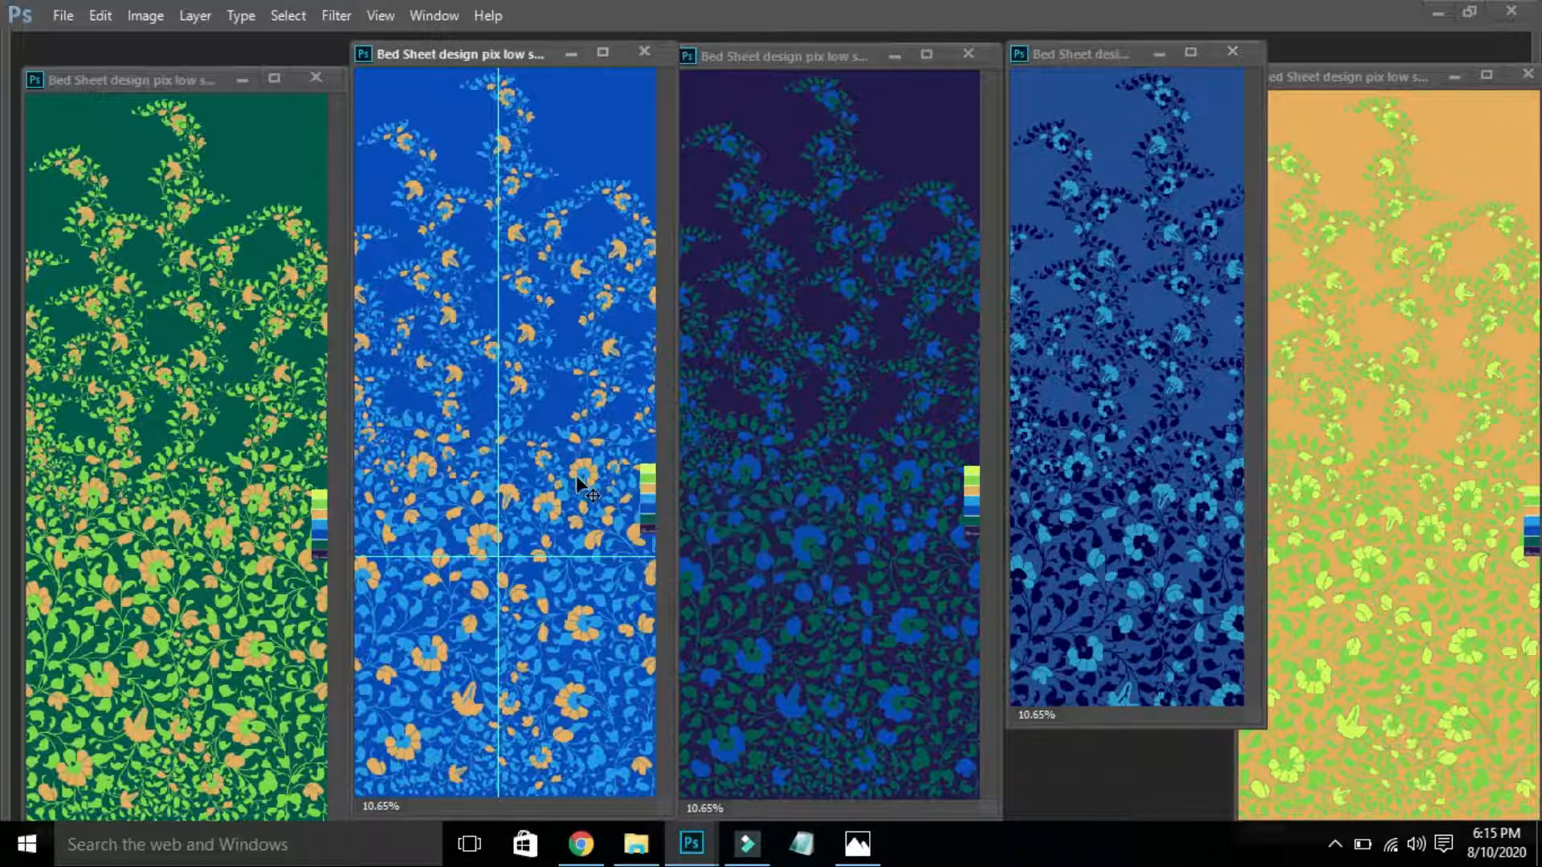